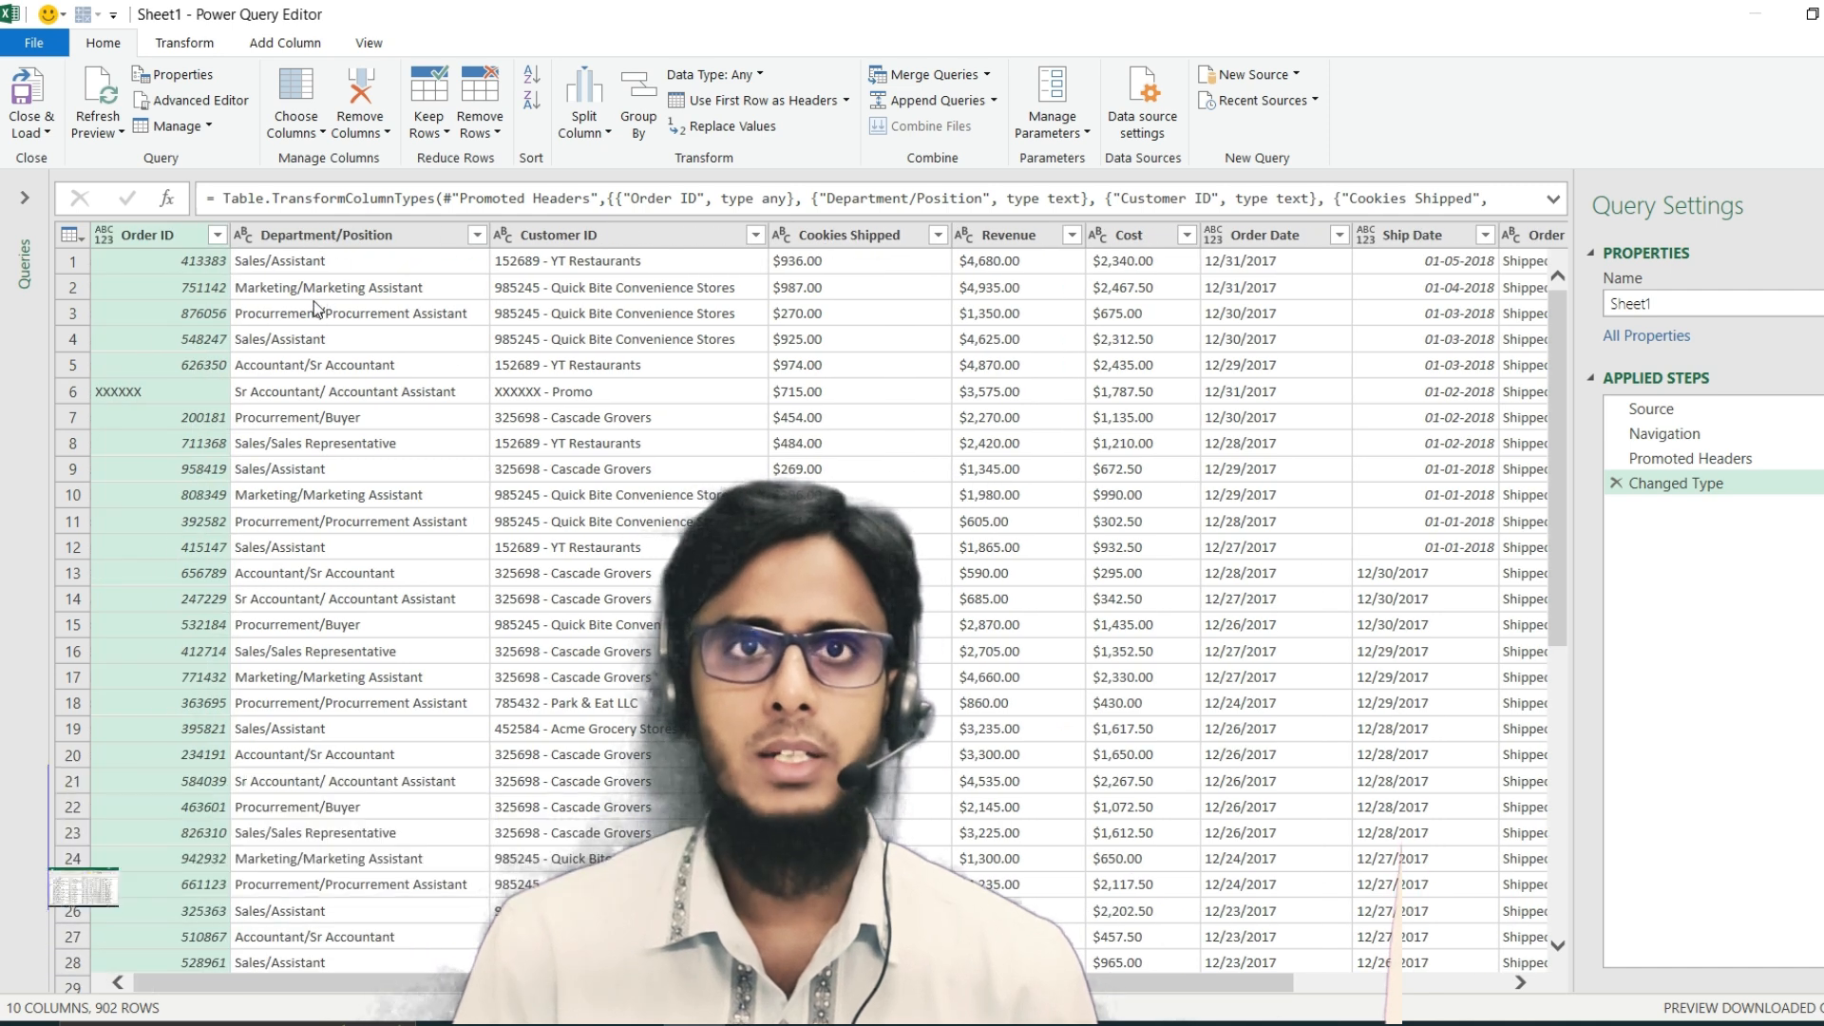
Filter the Order ID column to exclude the null and XXXXXX entries
scroll(608, 410, right, 3)
scroll(608, 410, right, 3)
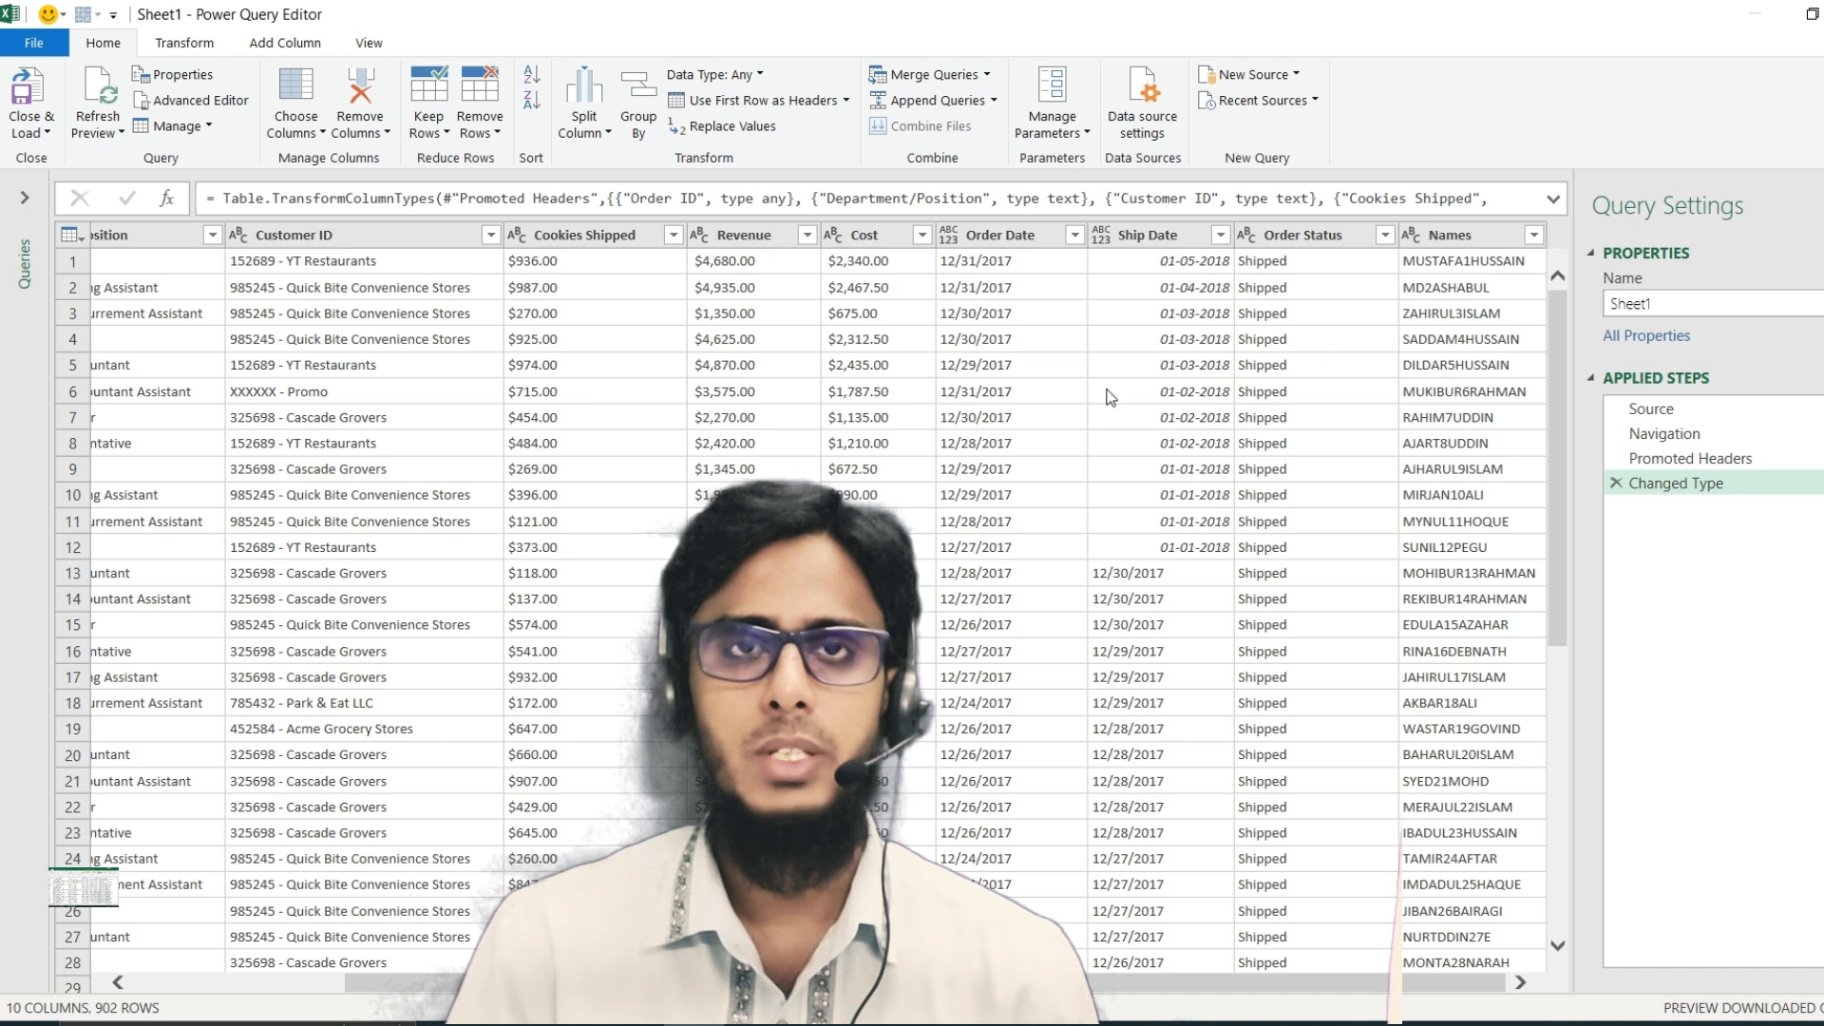
scroll(1107, 395, left, 6)
click(217, 234)
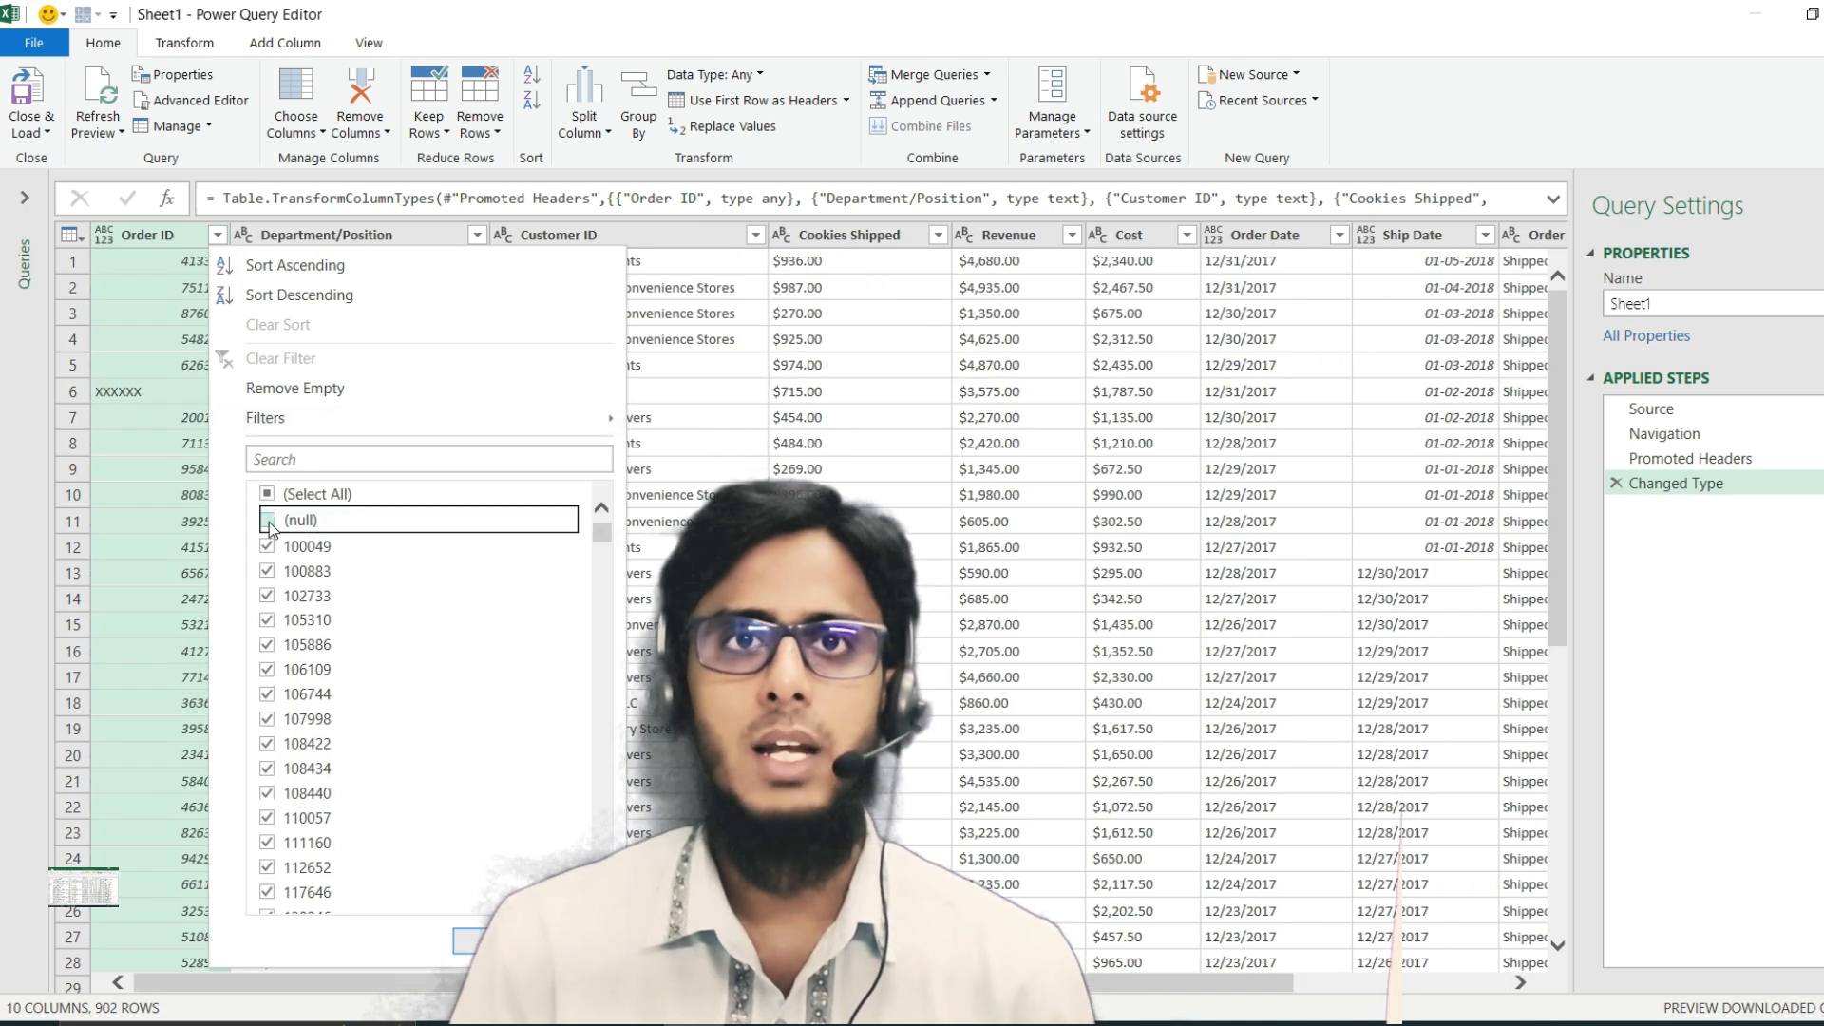
scroll(387, 671, down, 10)
drag(602, 623, 589, 898)
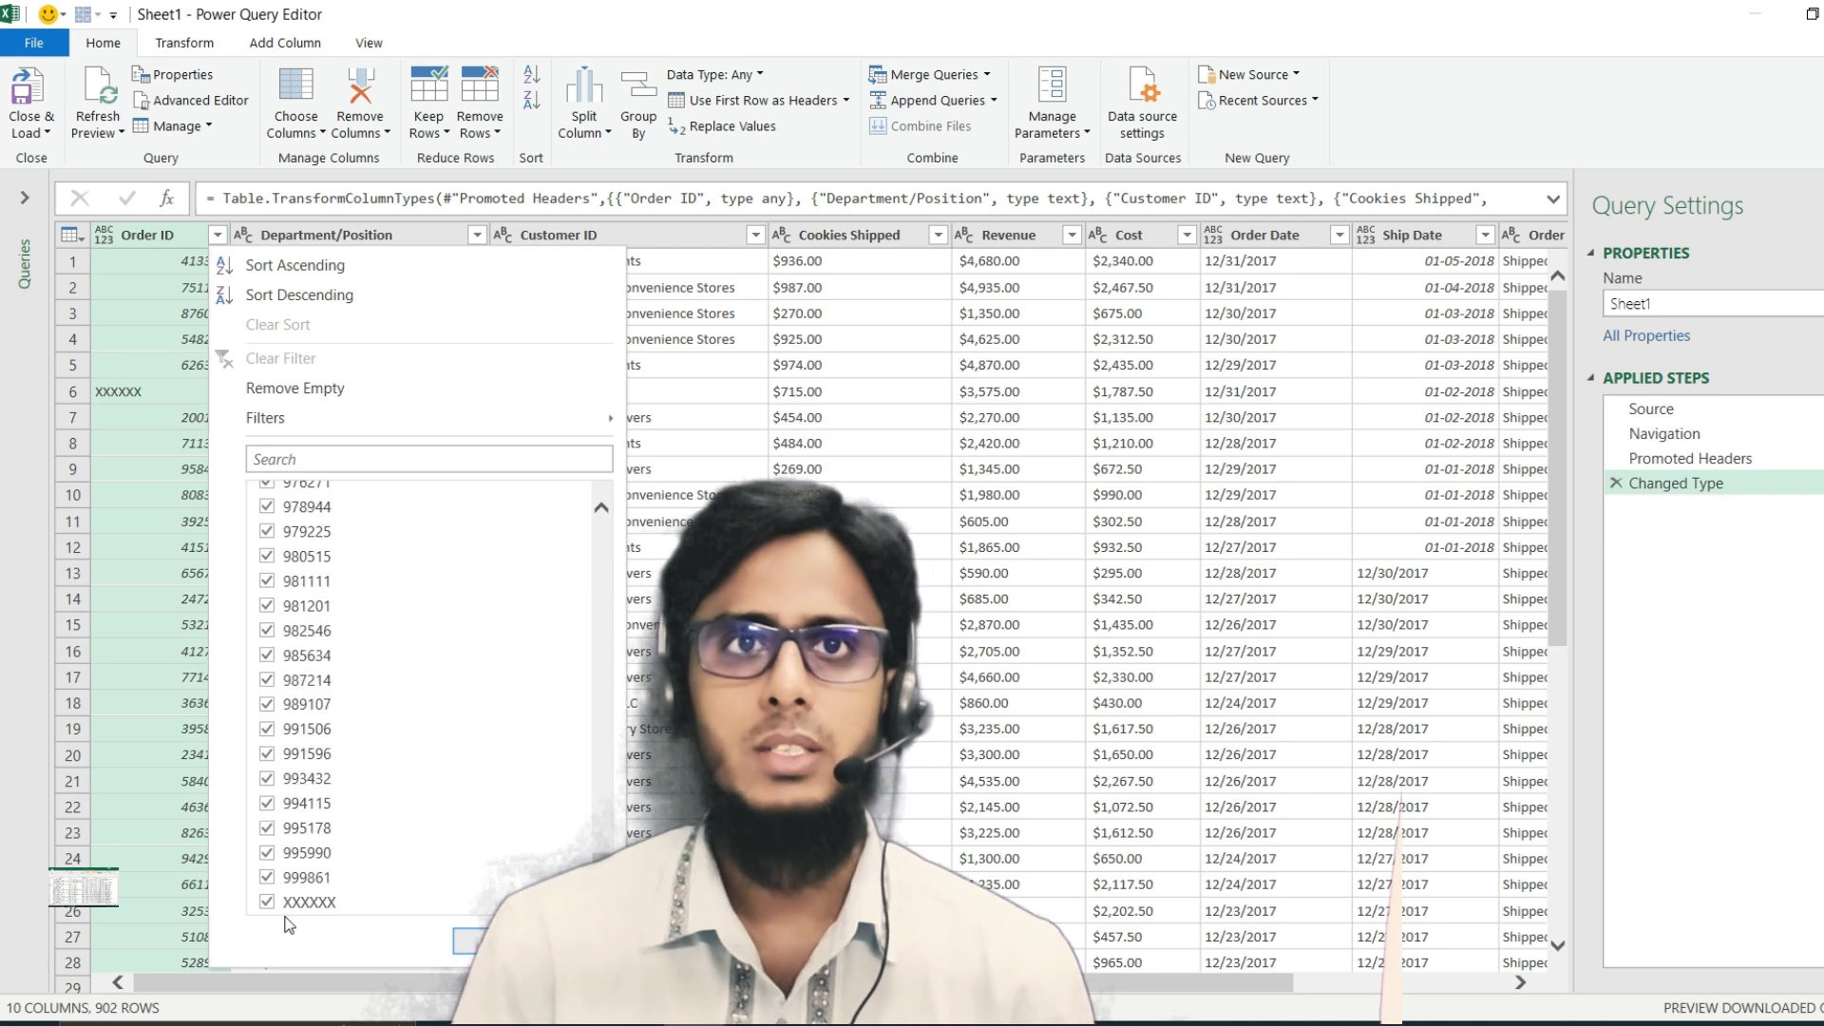
click(269, 904)
click(492, 941)
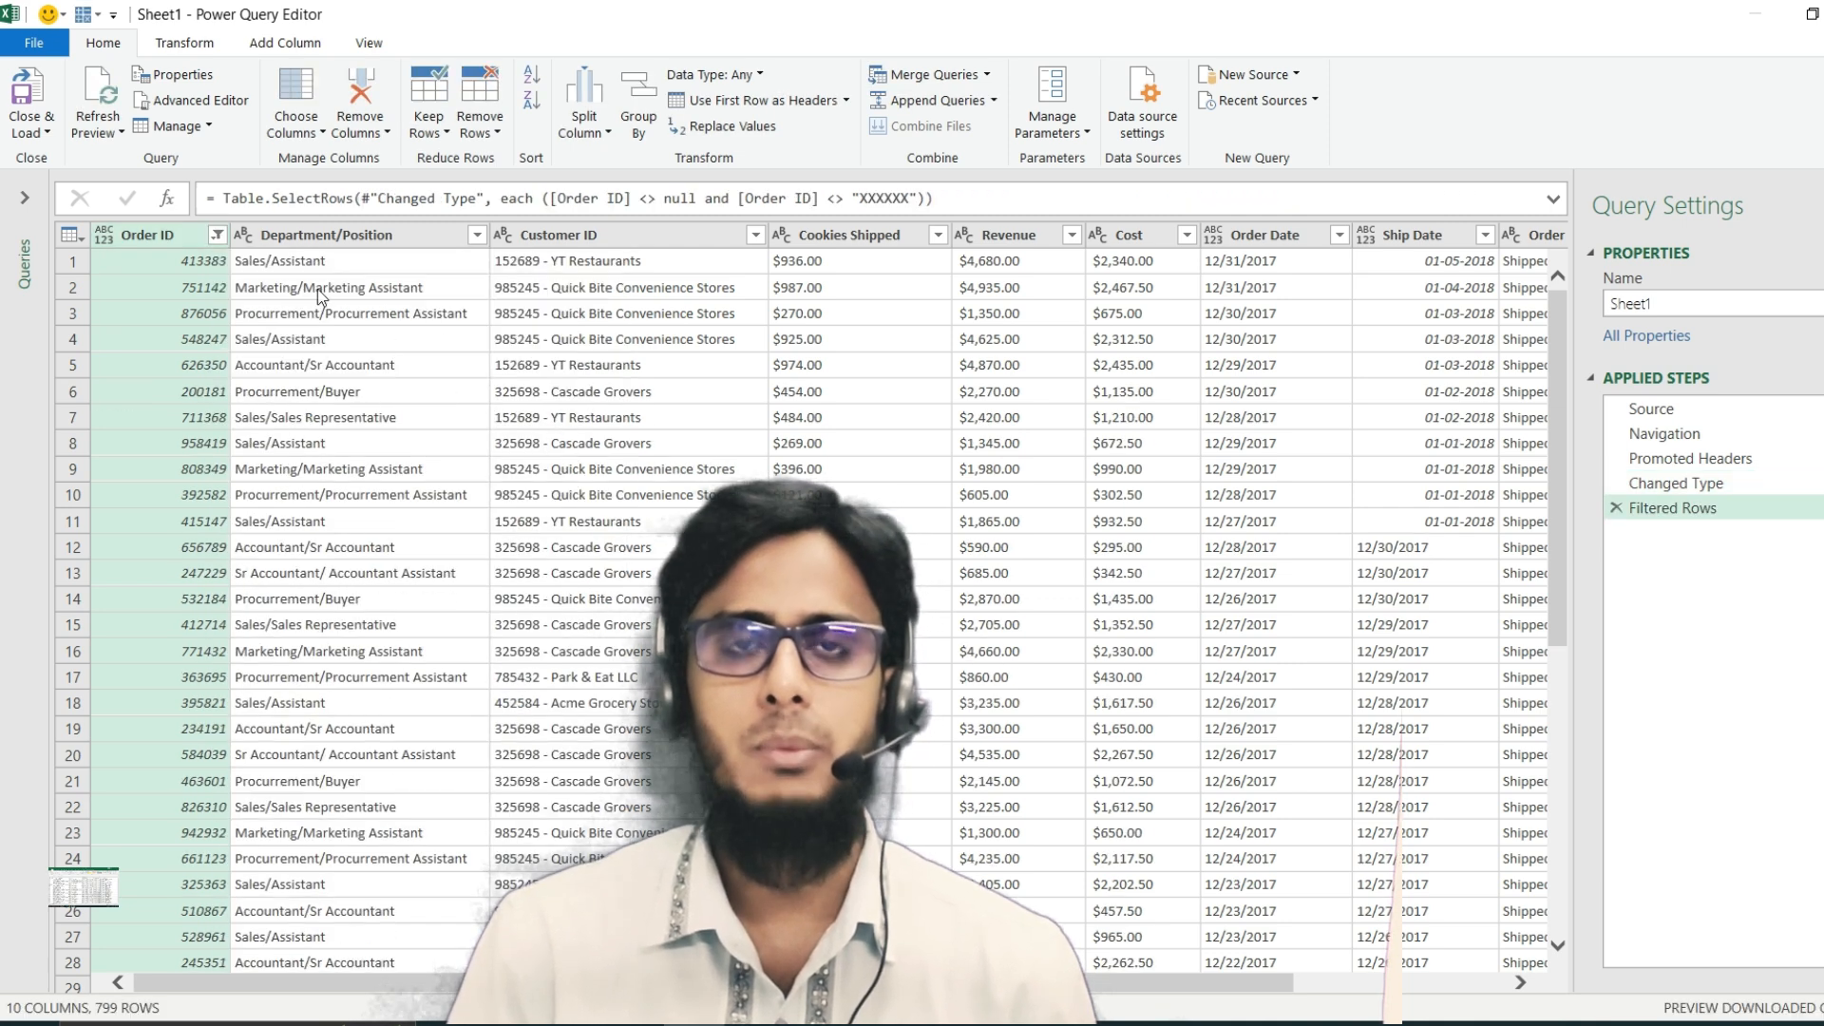
Split the Department/Position column by the custom delimiter "/" at each occurrence
click(371, 239)
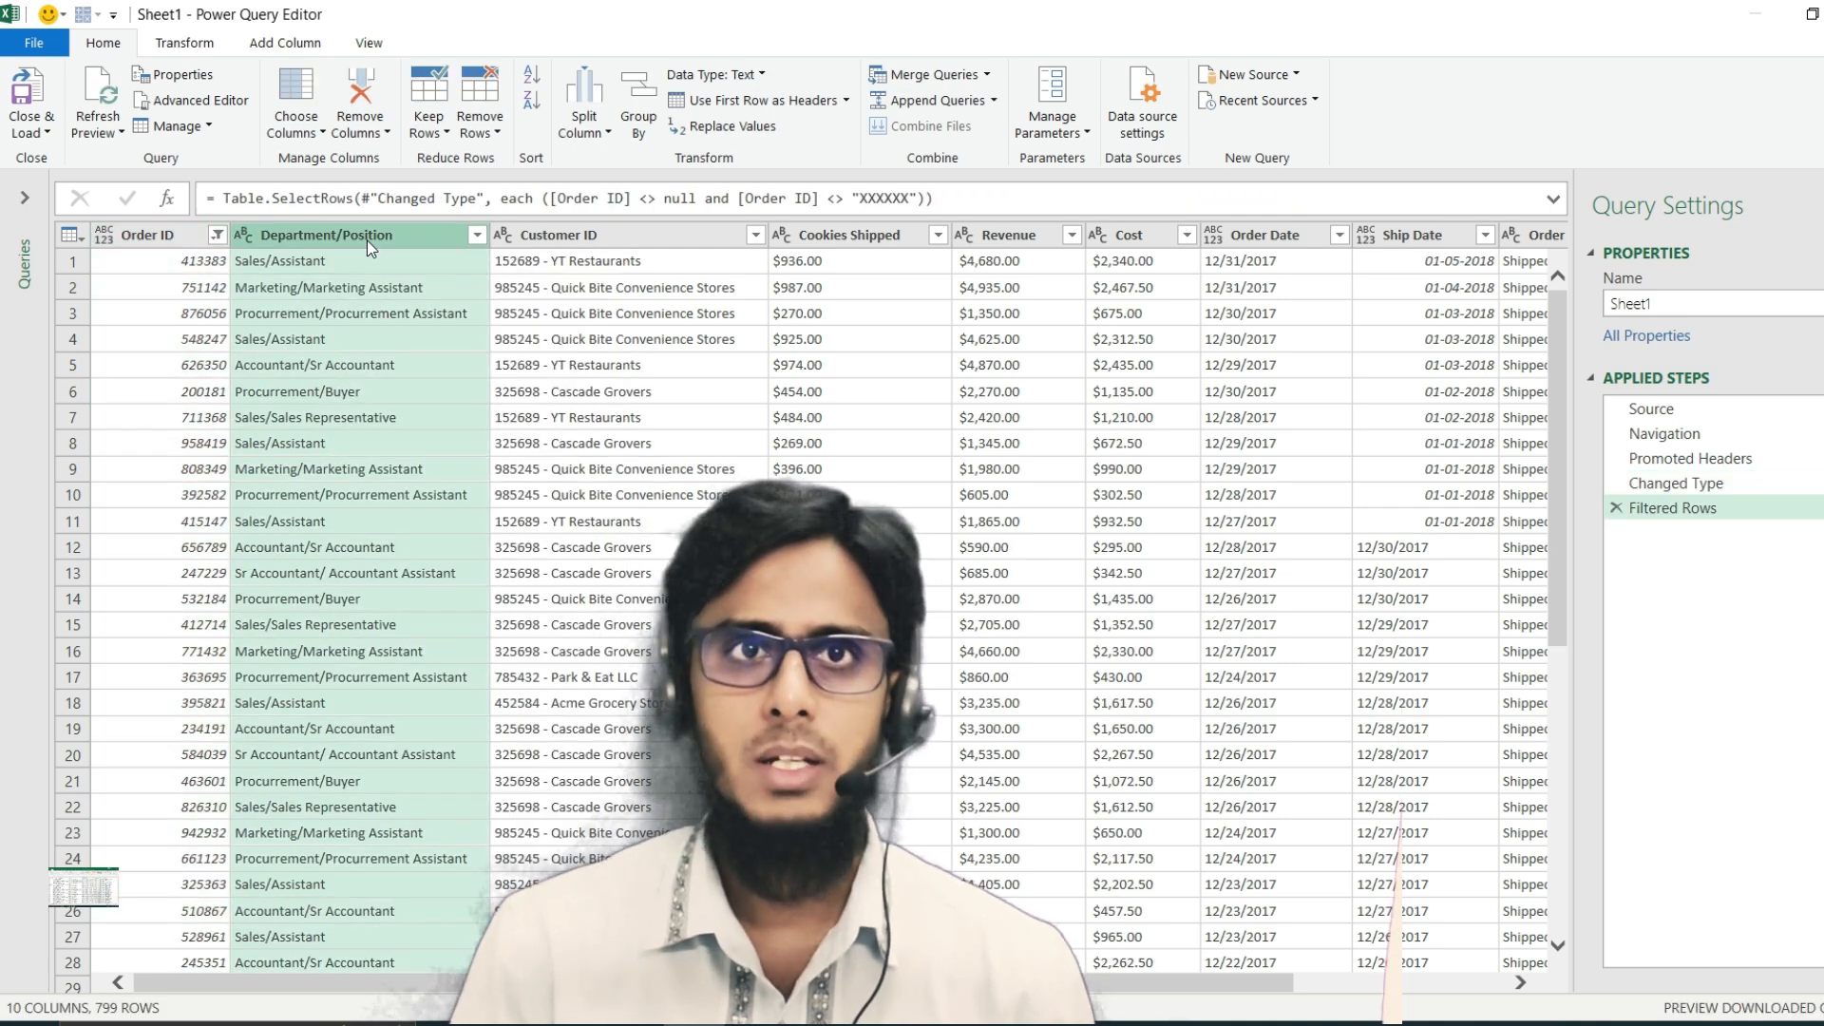
click(606, 133)
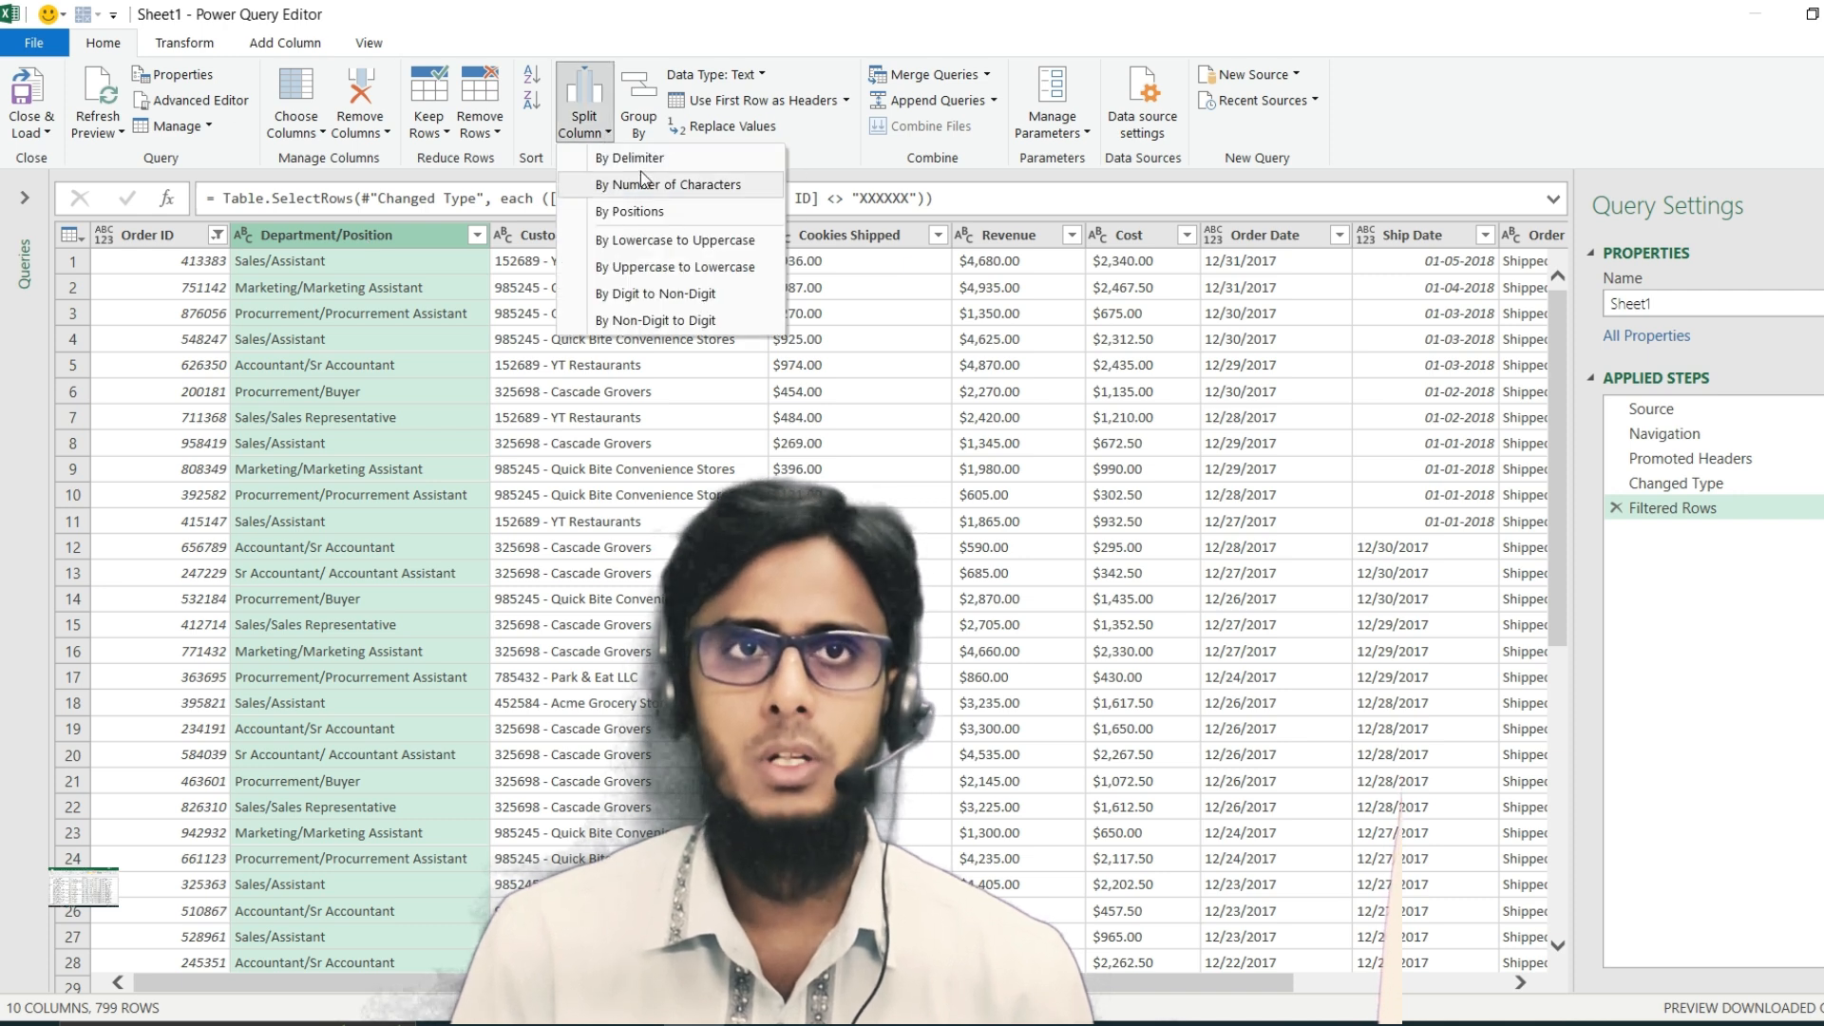
click(624, 166)
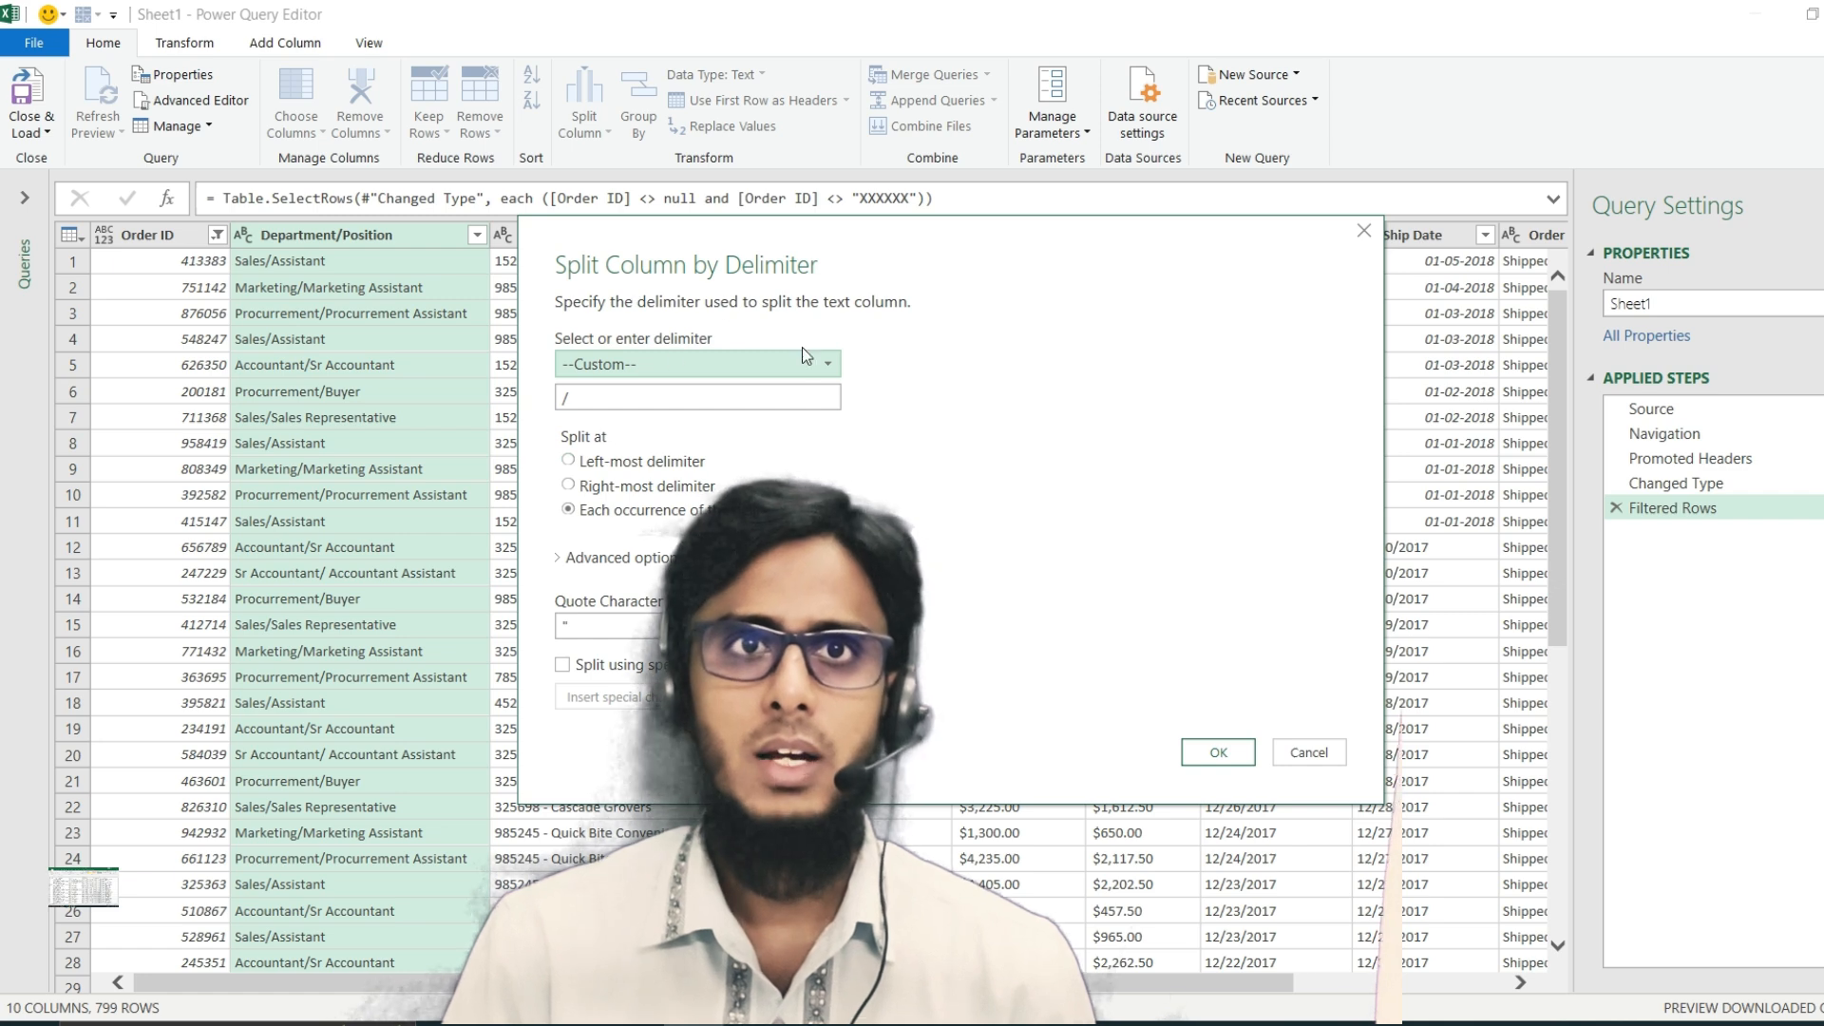
click(613, 368)
click(606, 541)
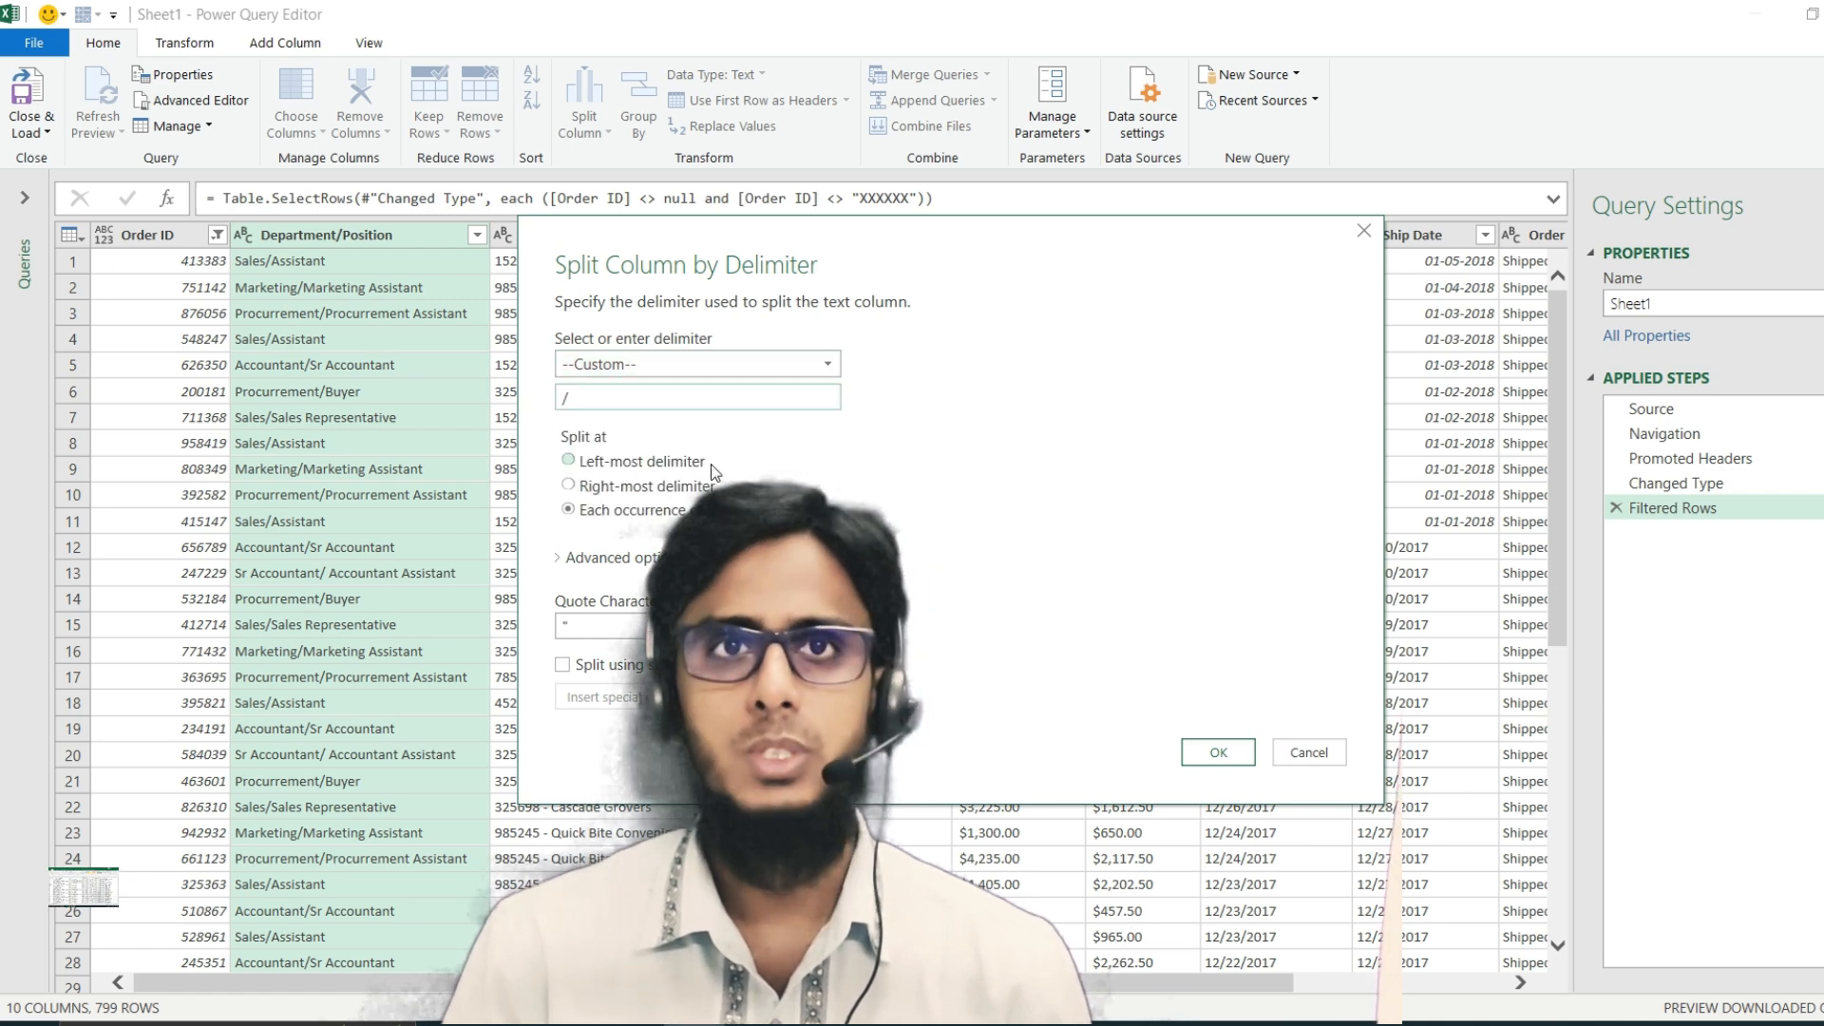
click(1216, 751)
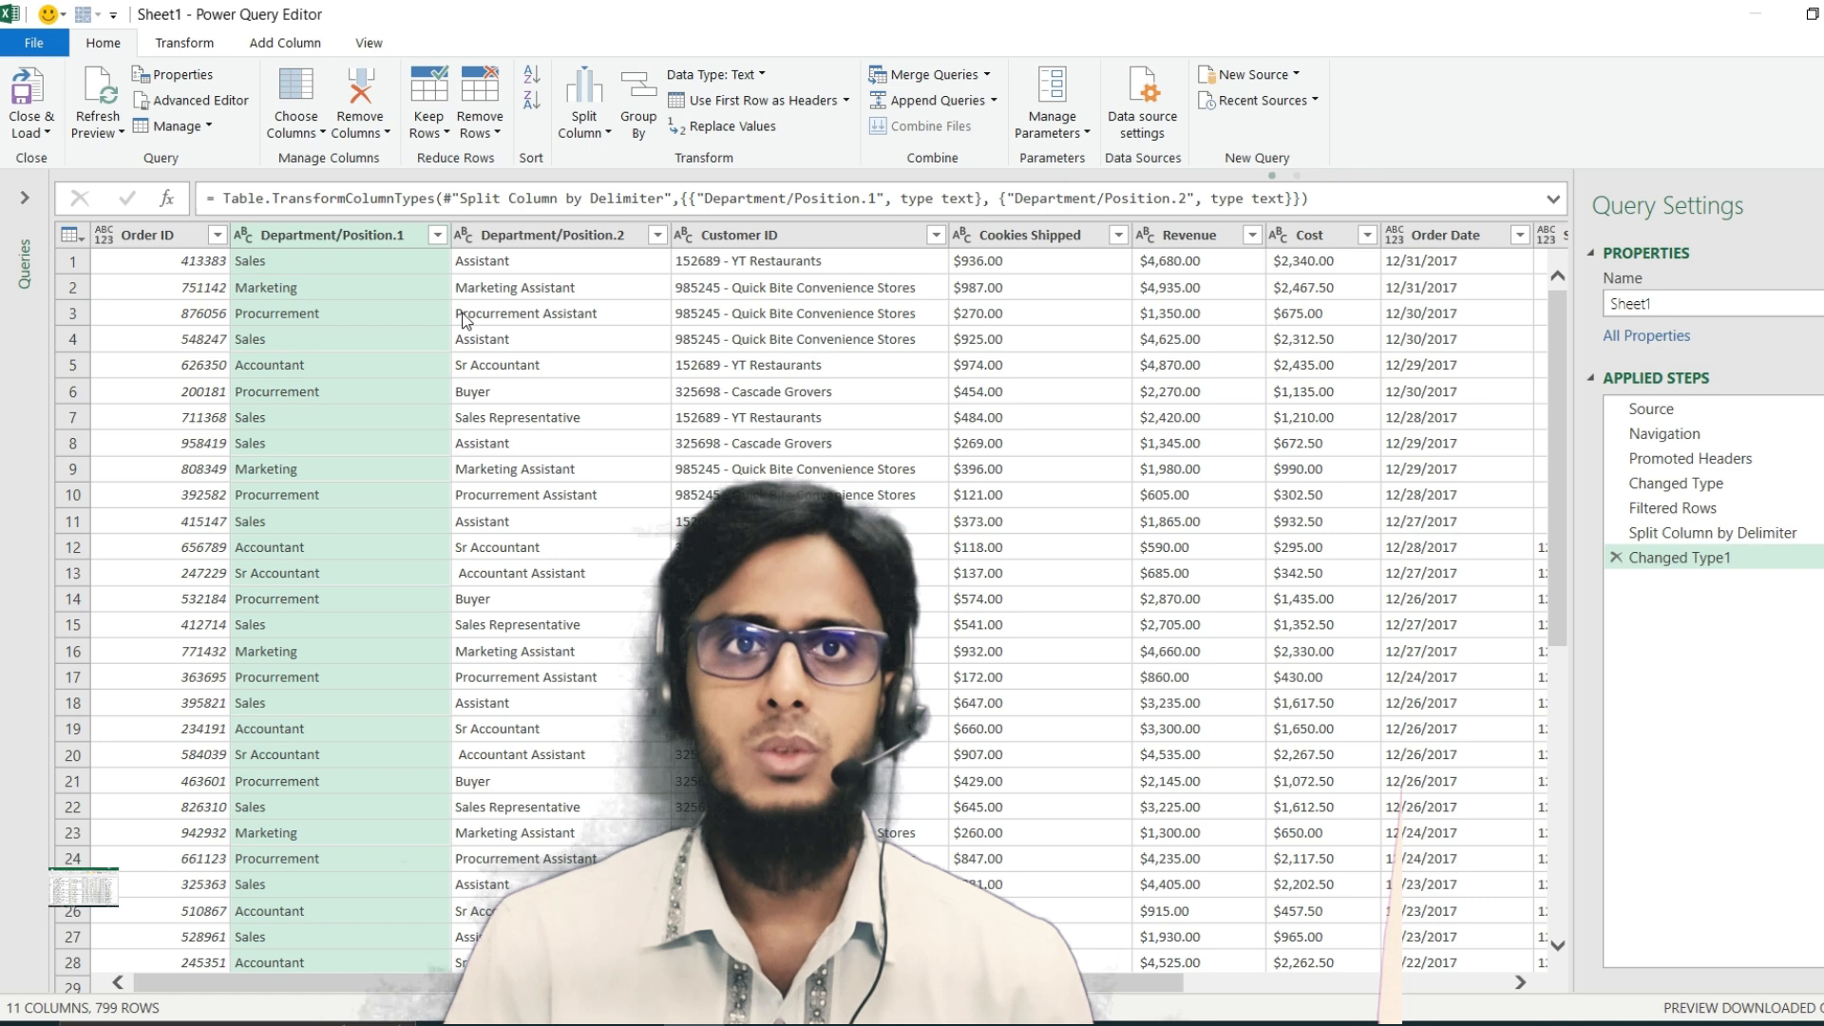
Rename the Department/Position.1 column as Department
double_click(332, 240)
text(Department)
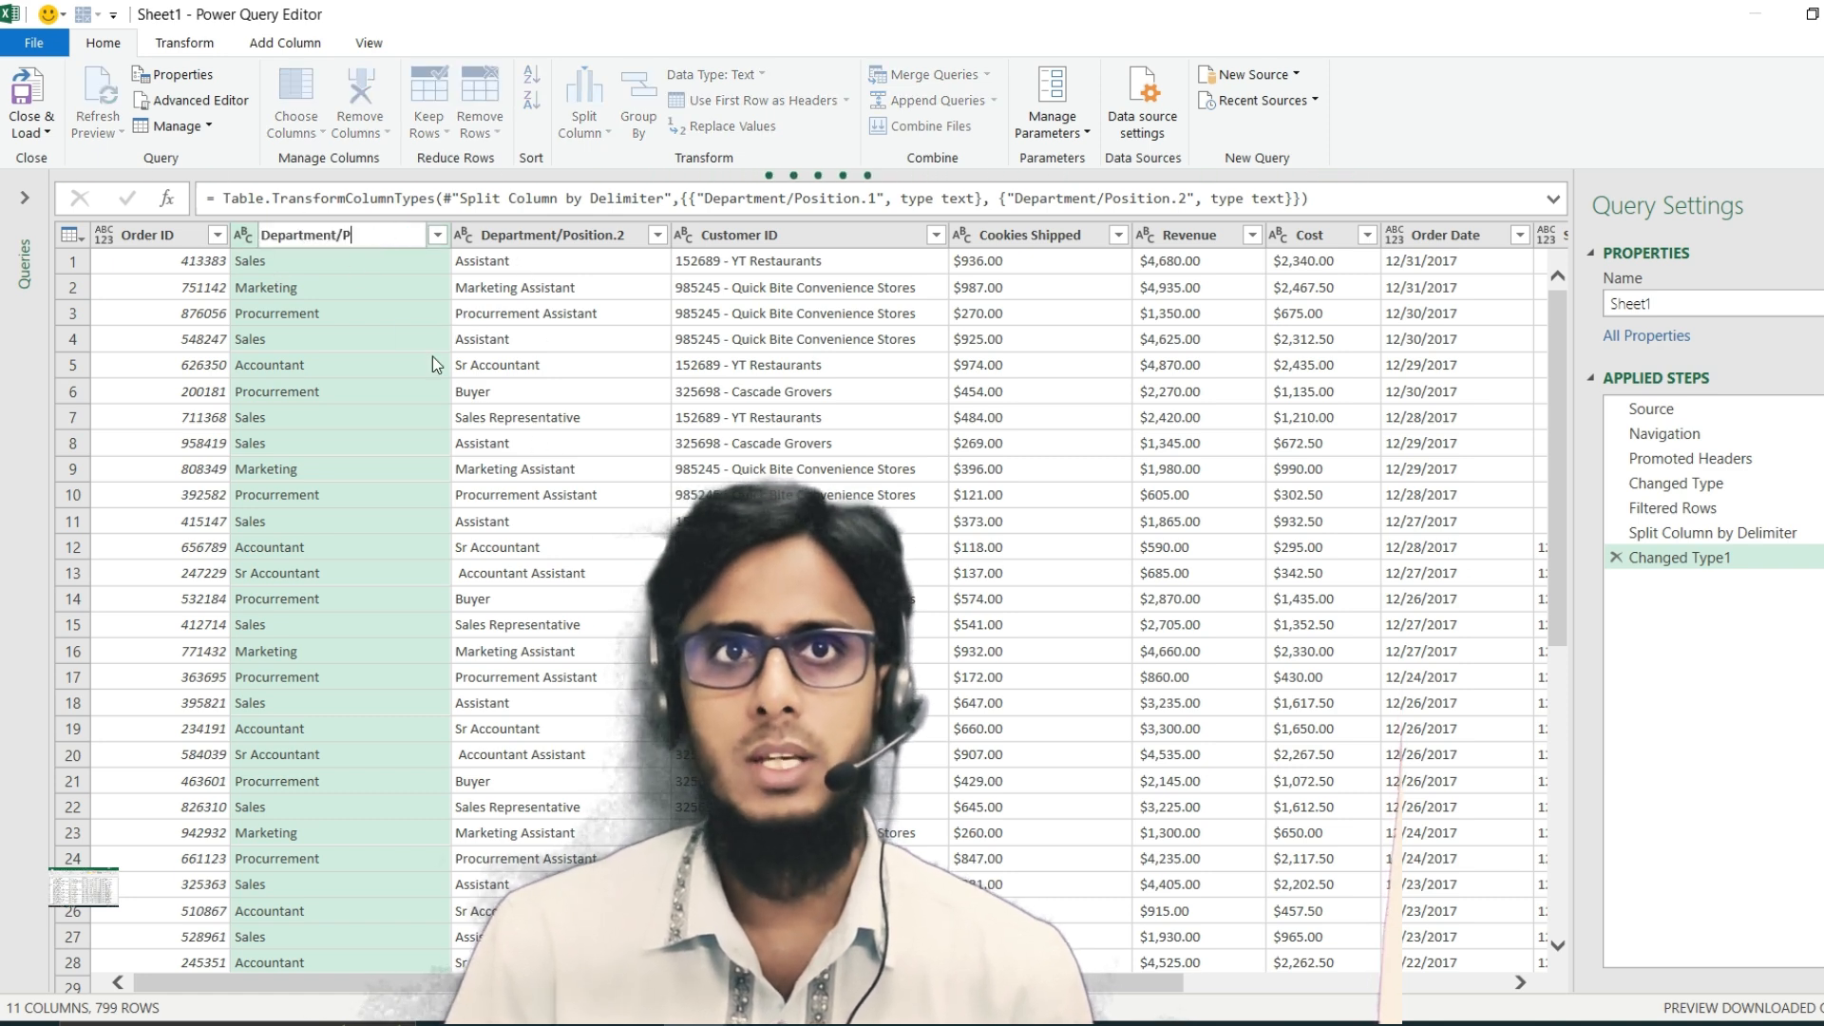
key(Return)
Rename the Department/Position.2 column as Position
double_click(466, 235)
key(End)
key(BackSpace)
key(BackSpace)
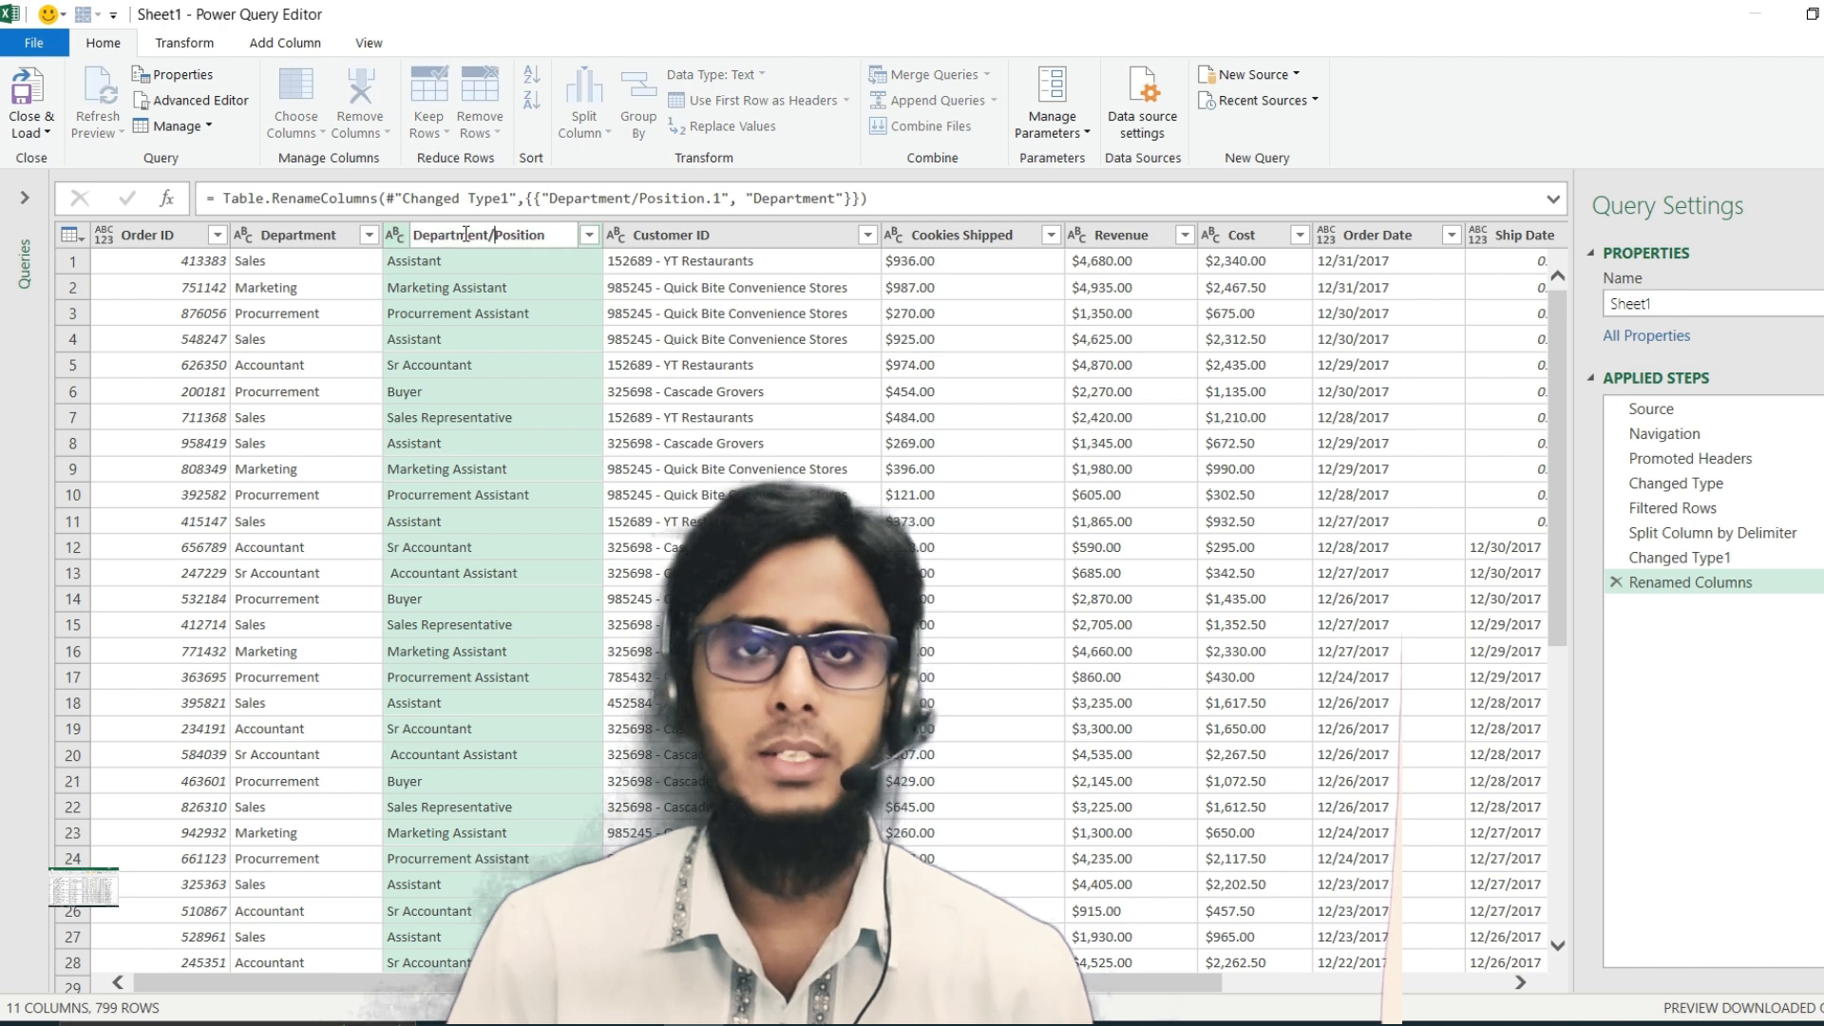
key(ctrl+a)
text(Position)
key(Return)
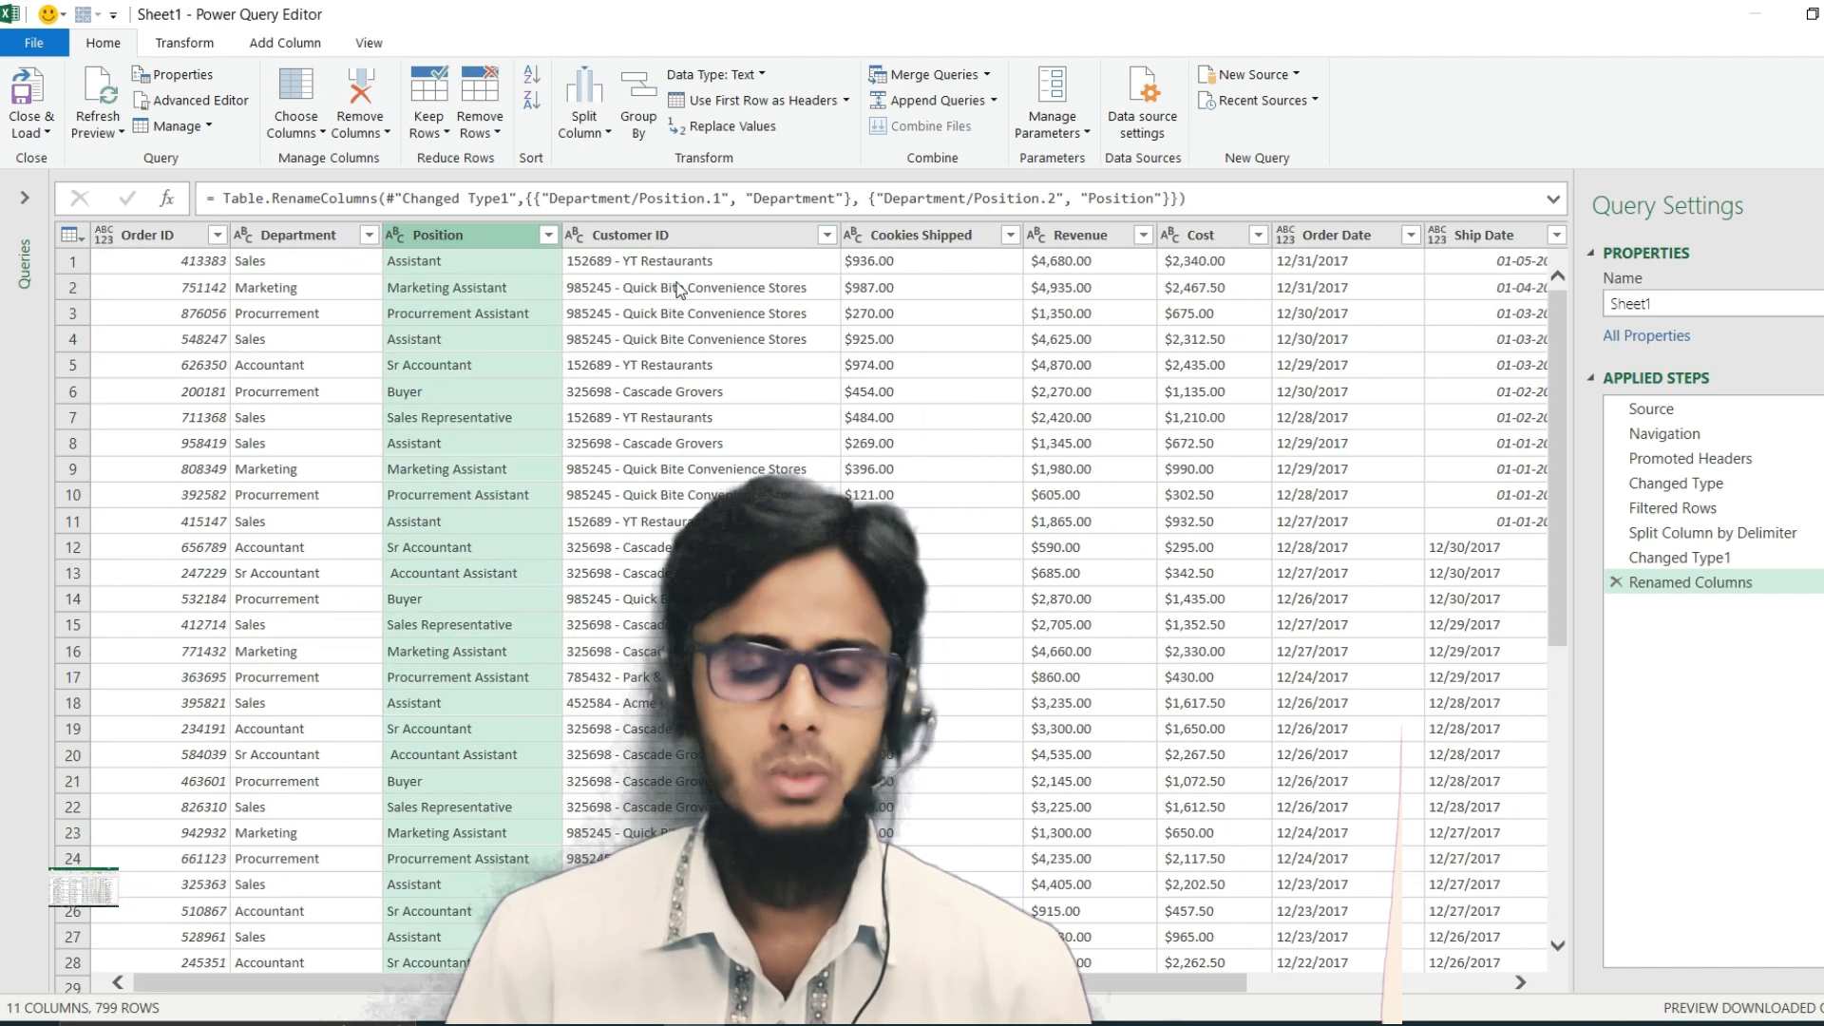
Set up a delimiter split of the Customer ID column using the custom delimiter option
click(646, 235)
click(600, 133)
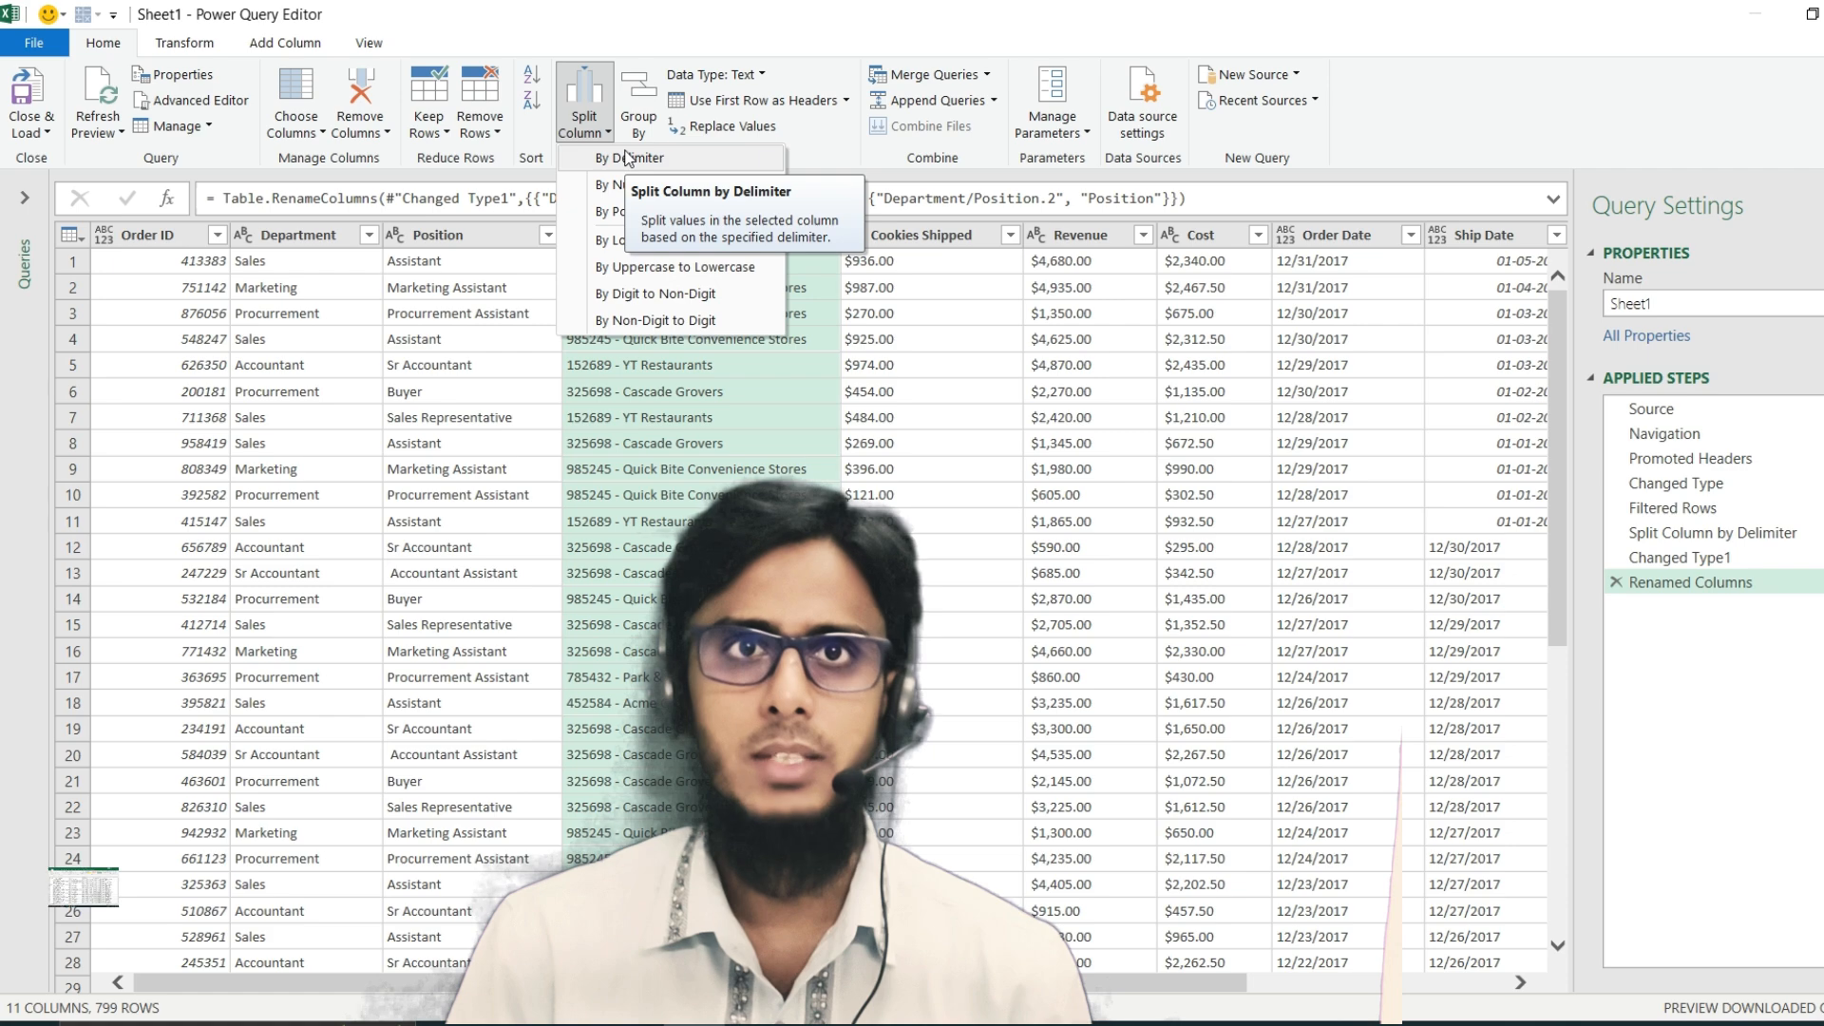
click(626, 158)
click(627, 367)
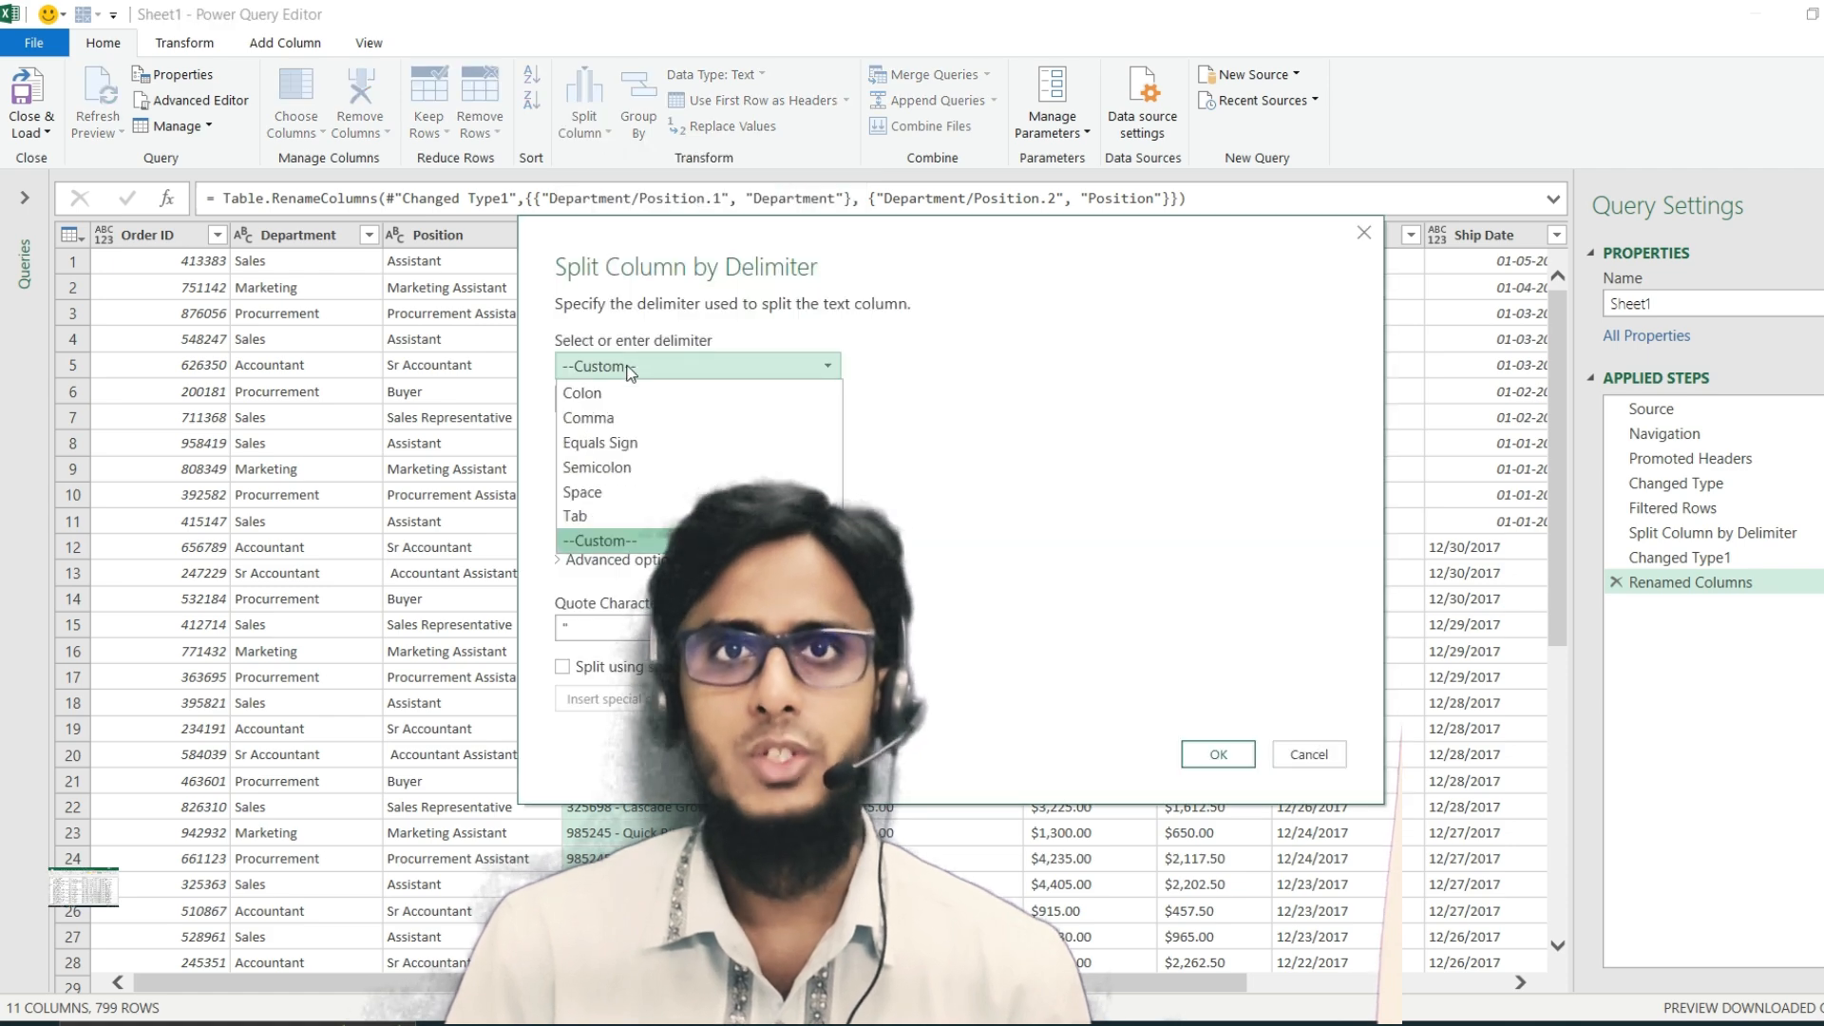
click(616, 539)
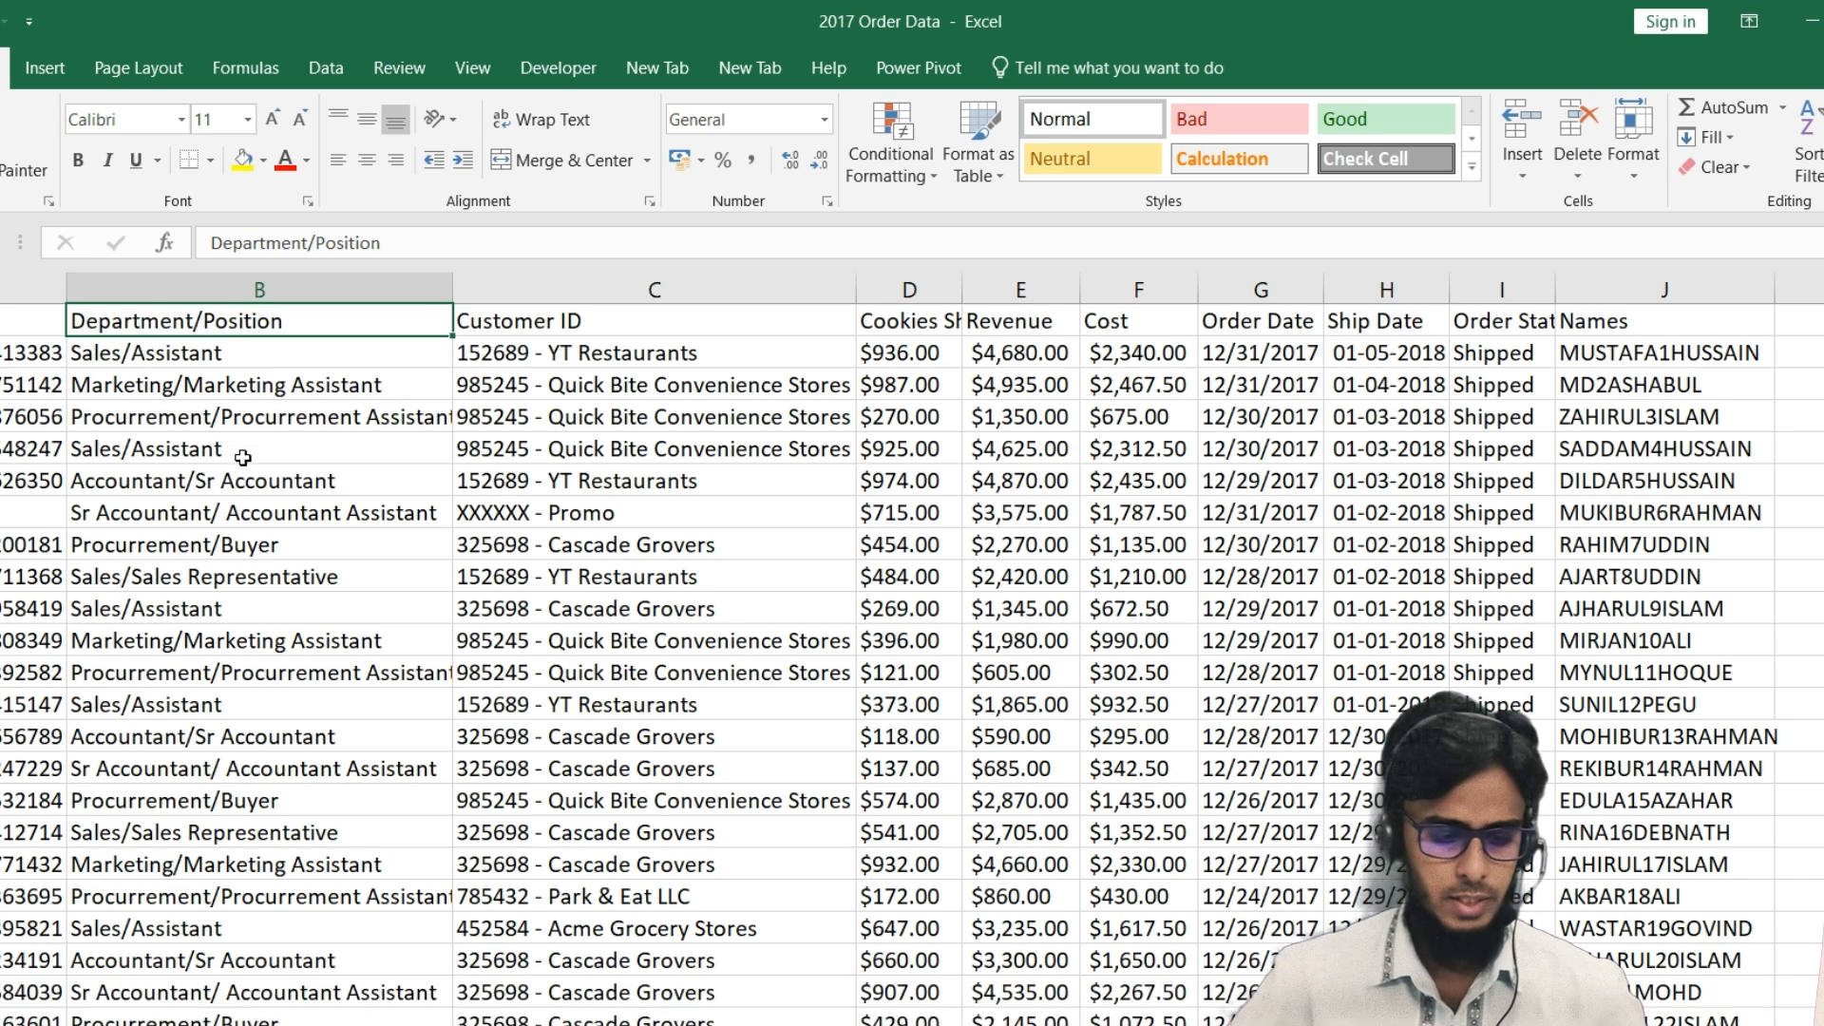
Examine the Department/Position, Customer ID and remaining columns of the source data in the 2017 Order Data workbook in Excel
click(545, 323)
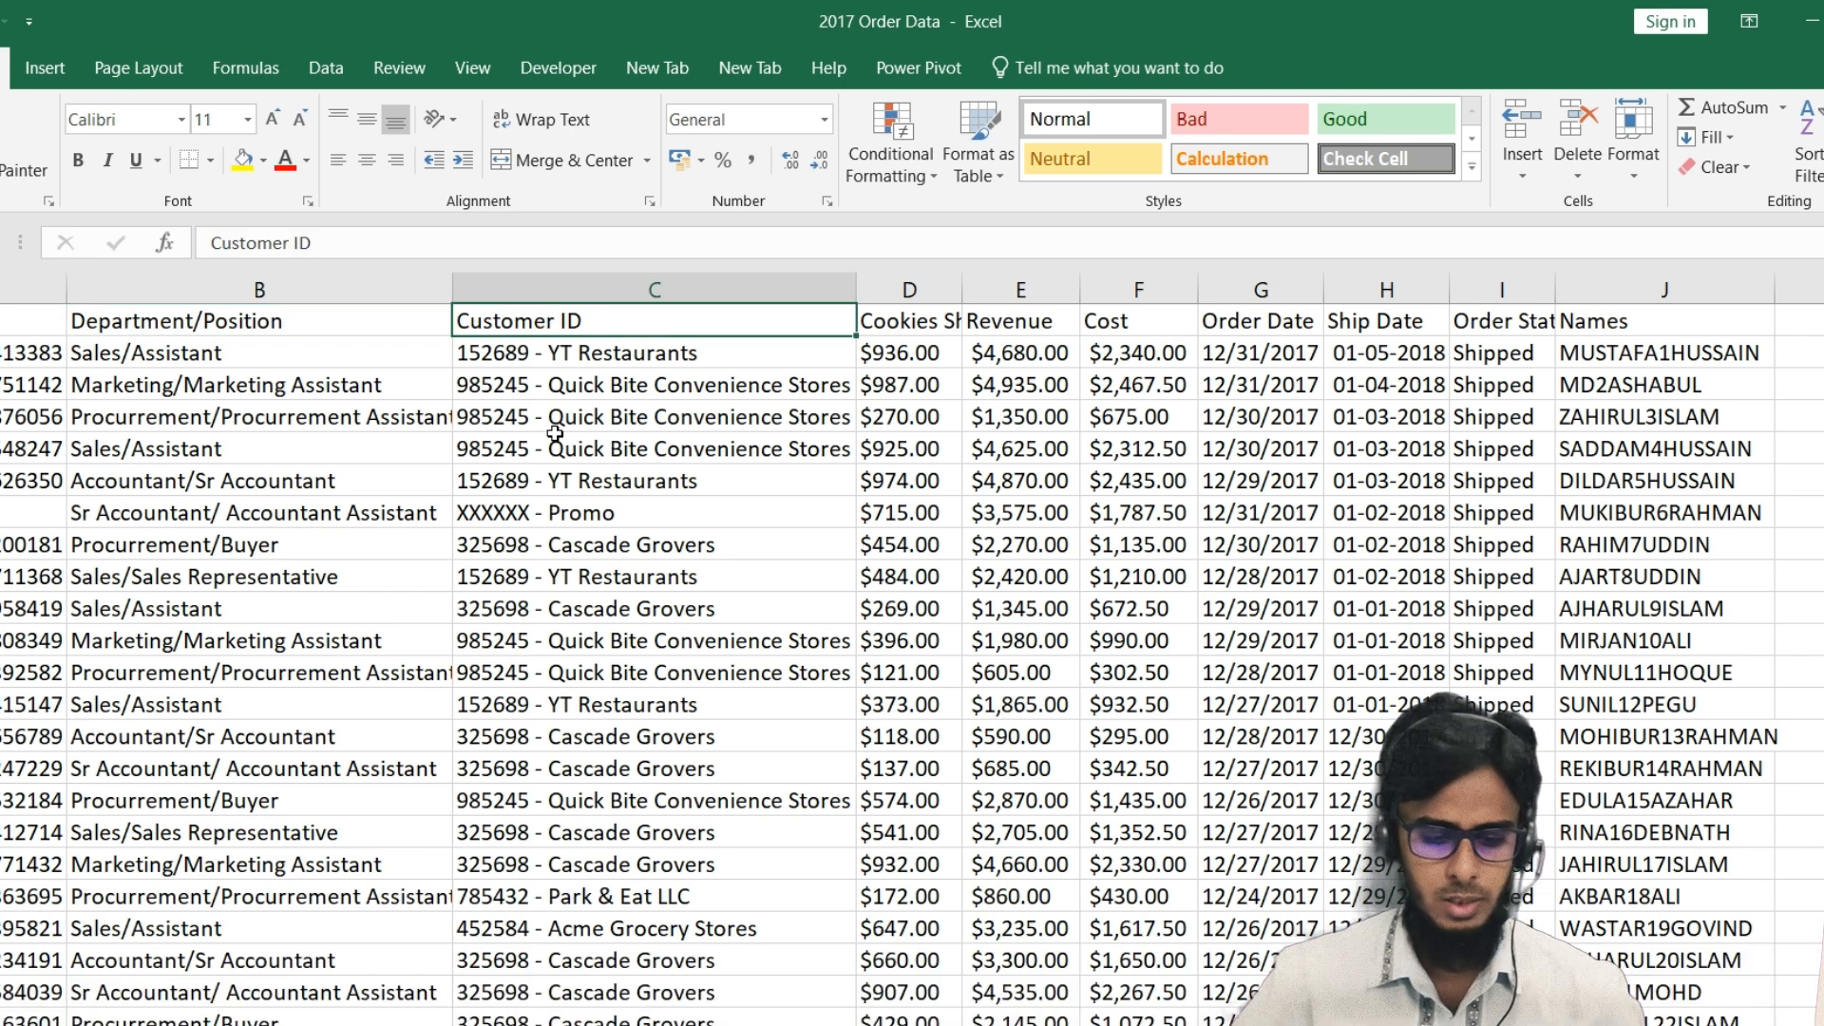
click(239, 330)
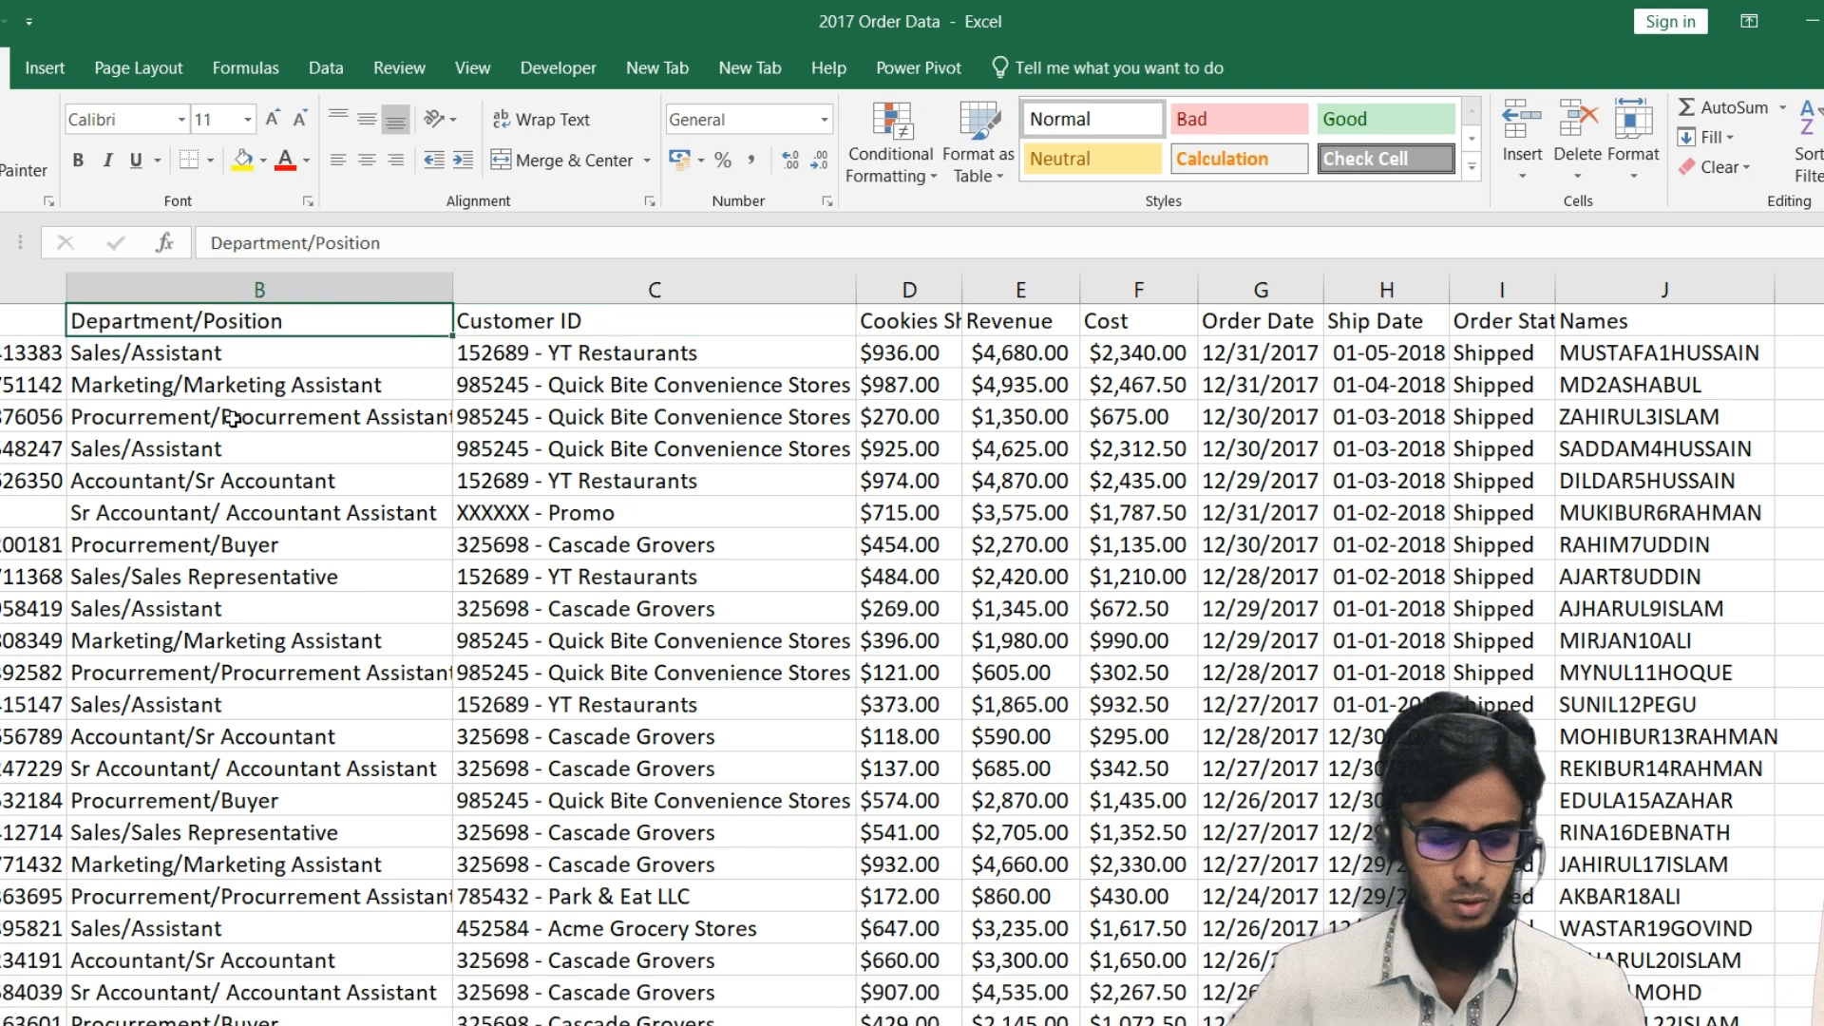
scroll(1187, 437, right, 3)
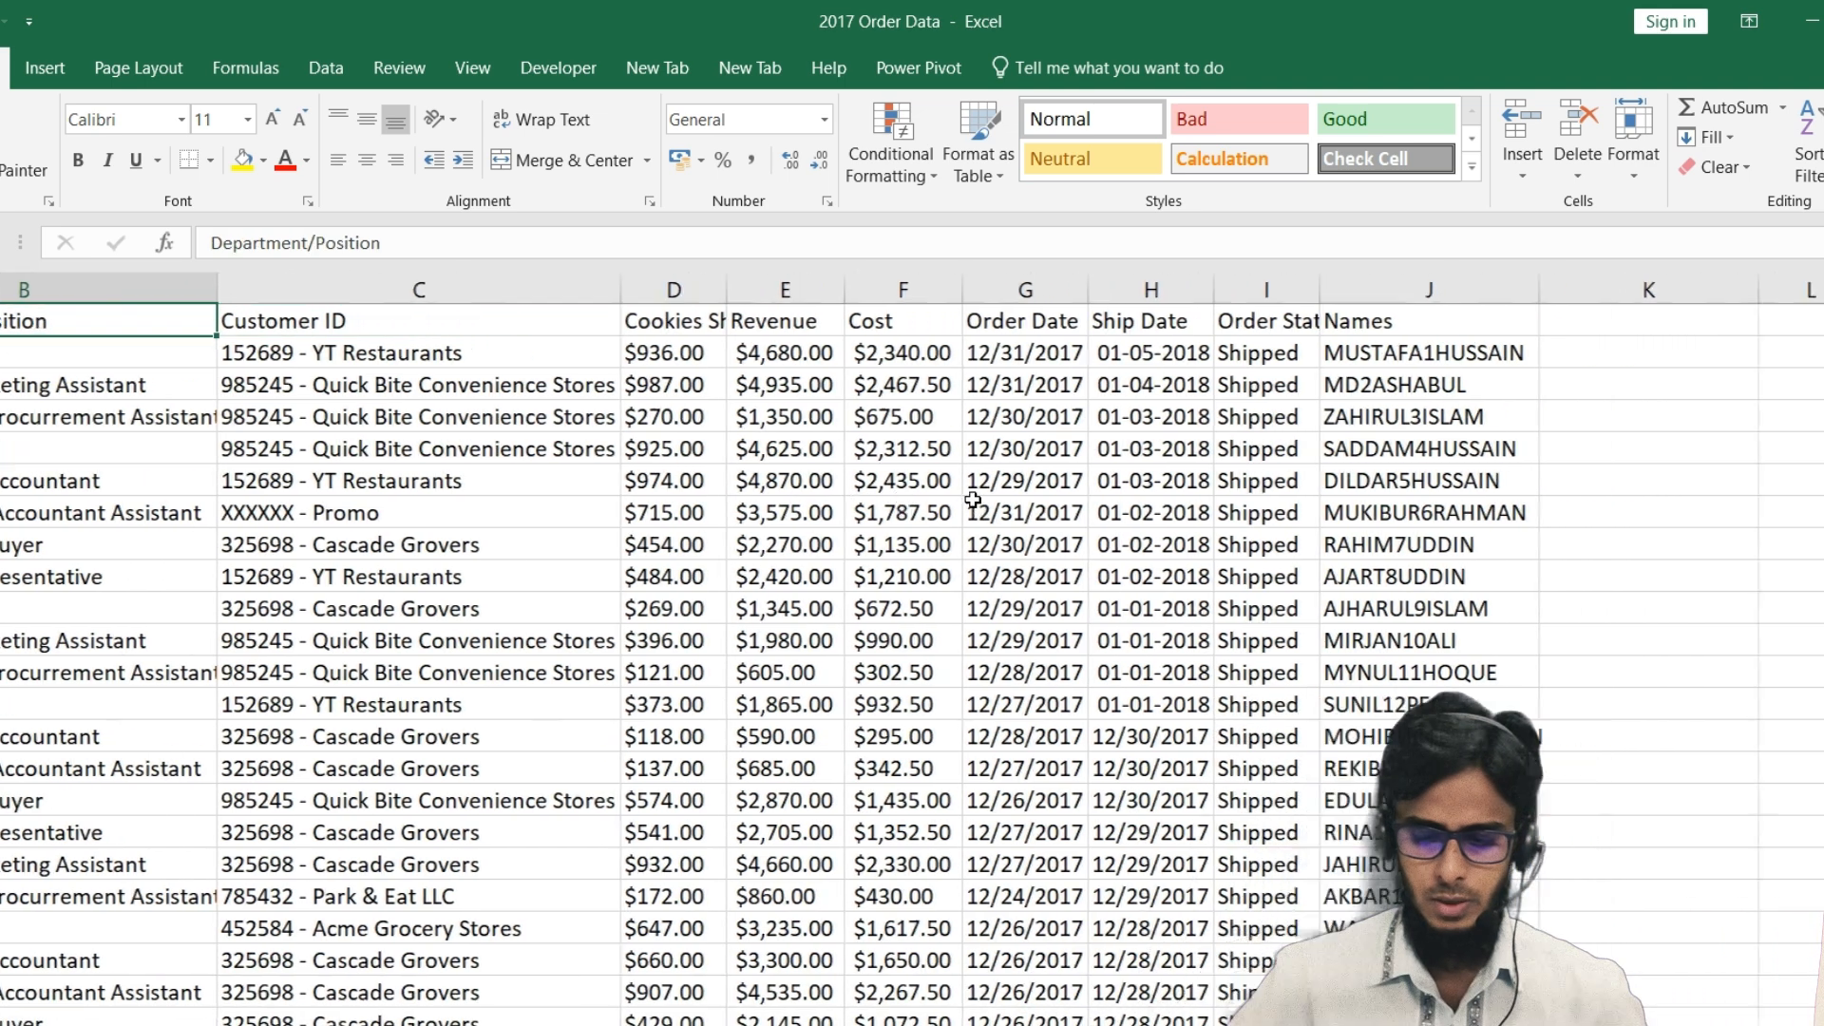
scroll(1425, 370, left, 1)
scroll(1396, 354, right, 4)
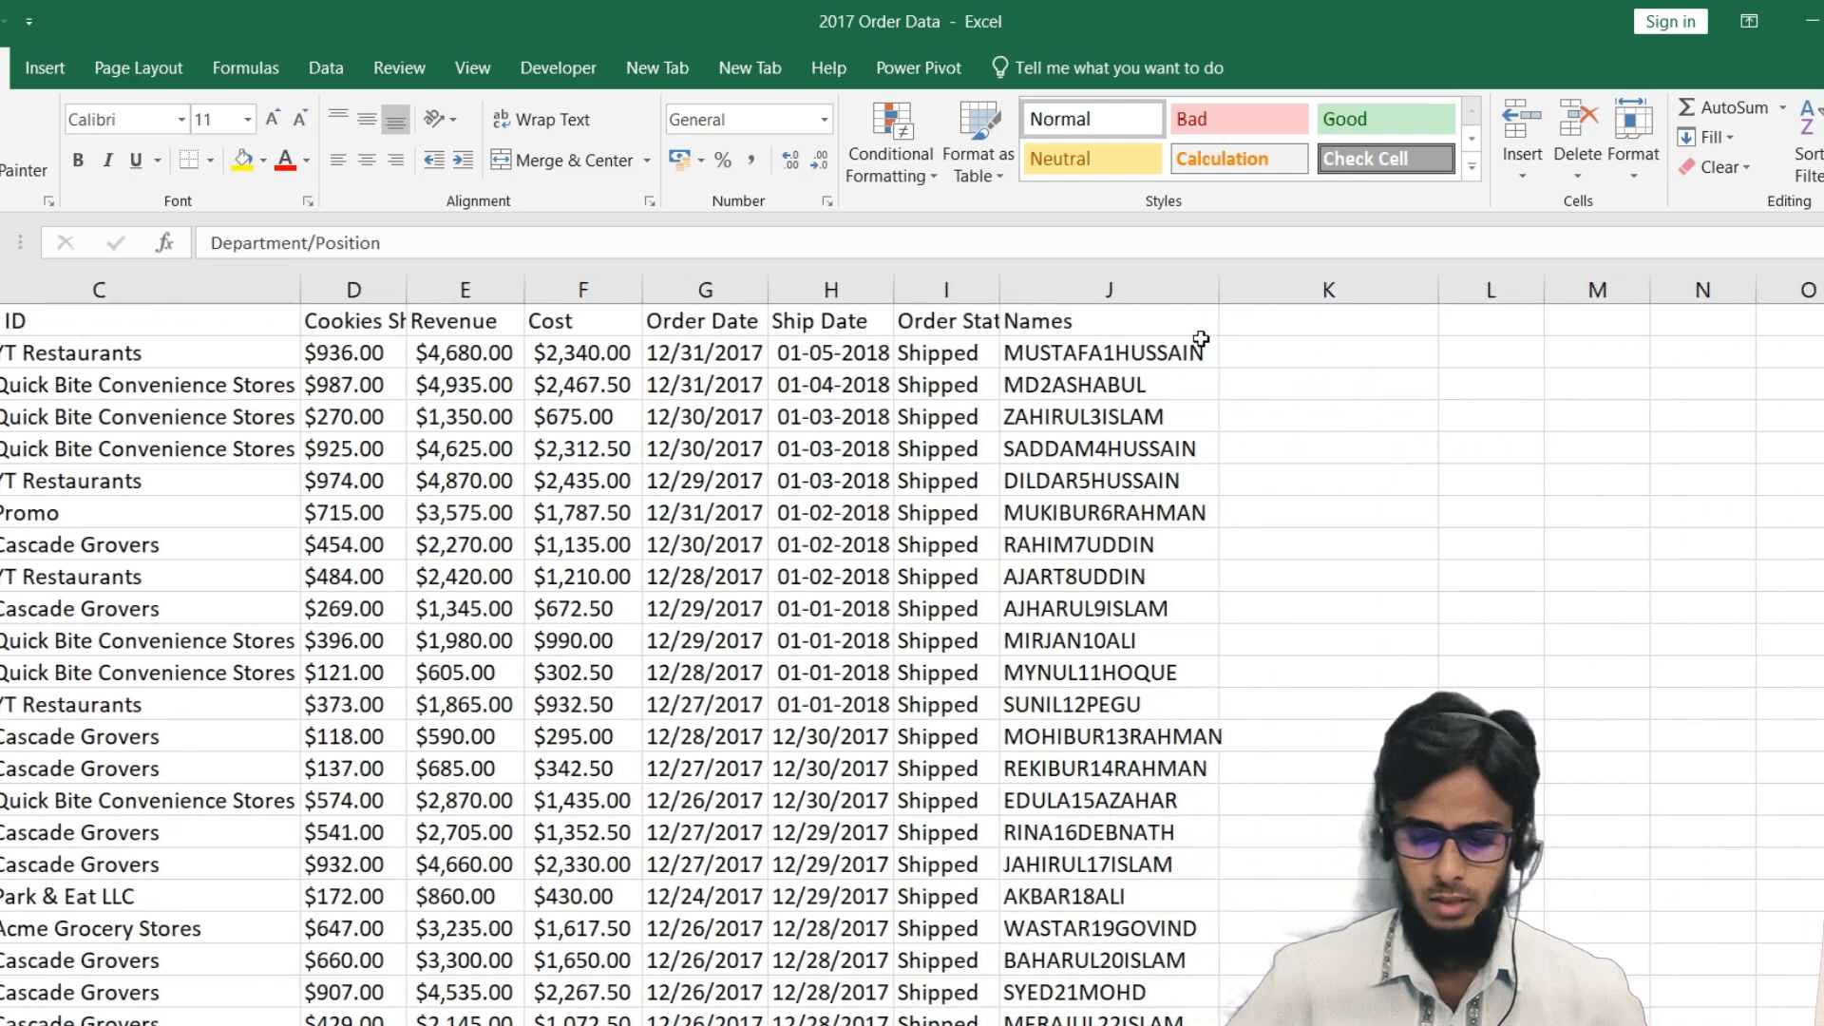
Widen the Names column so its entries fit, and review how the names are written down the column
drag(1224, 290, 1257, 290)
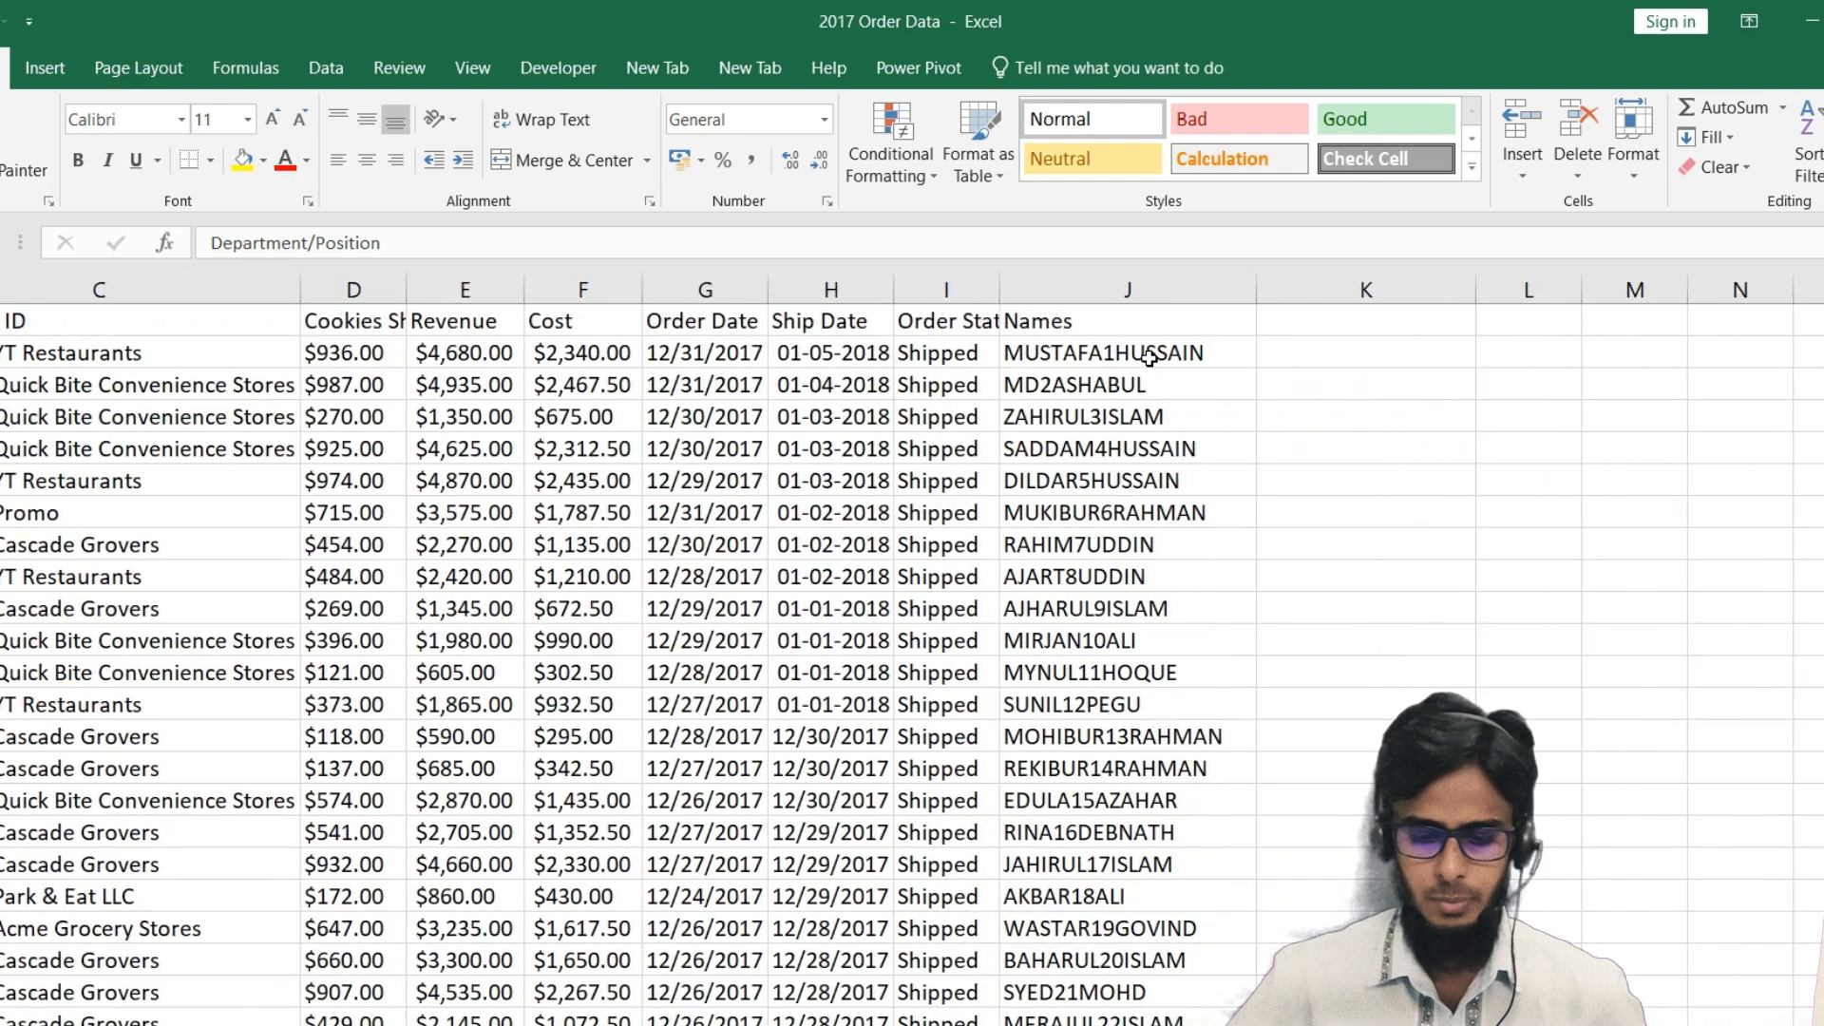
click(1150, 357)
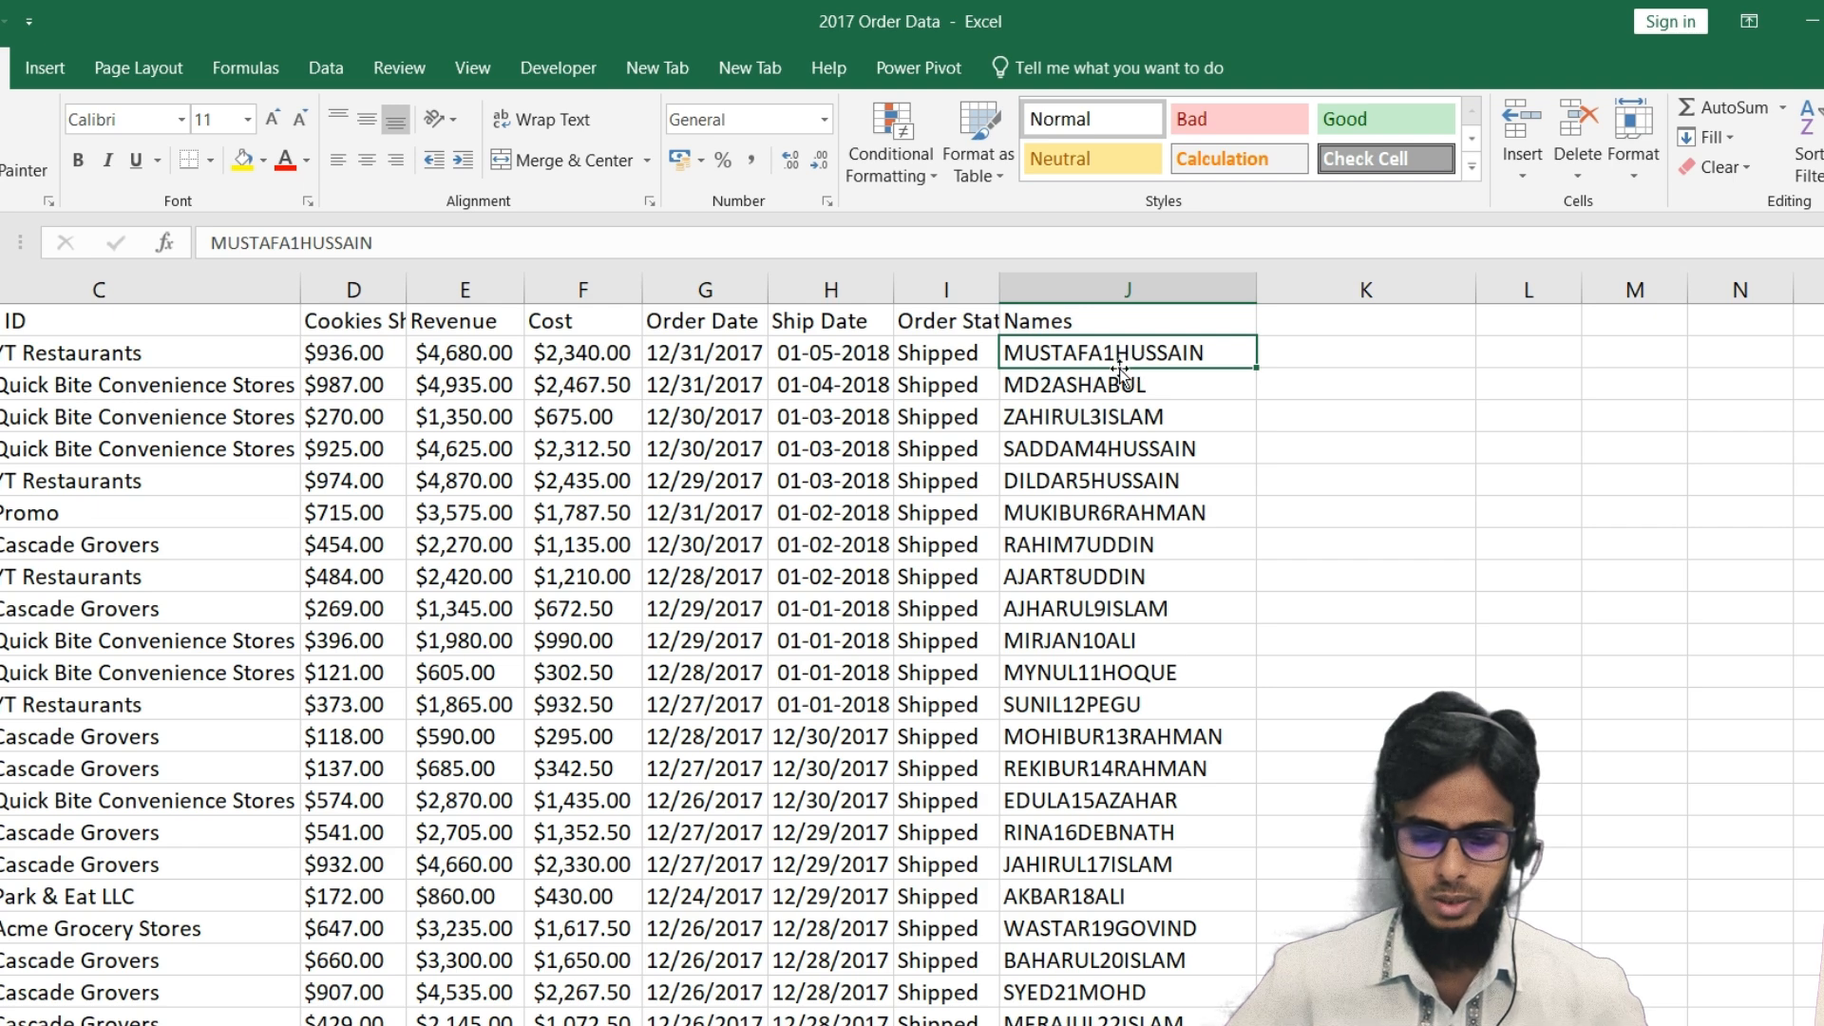
scroll(1085, 540, down, 4)
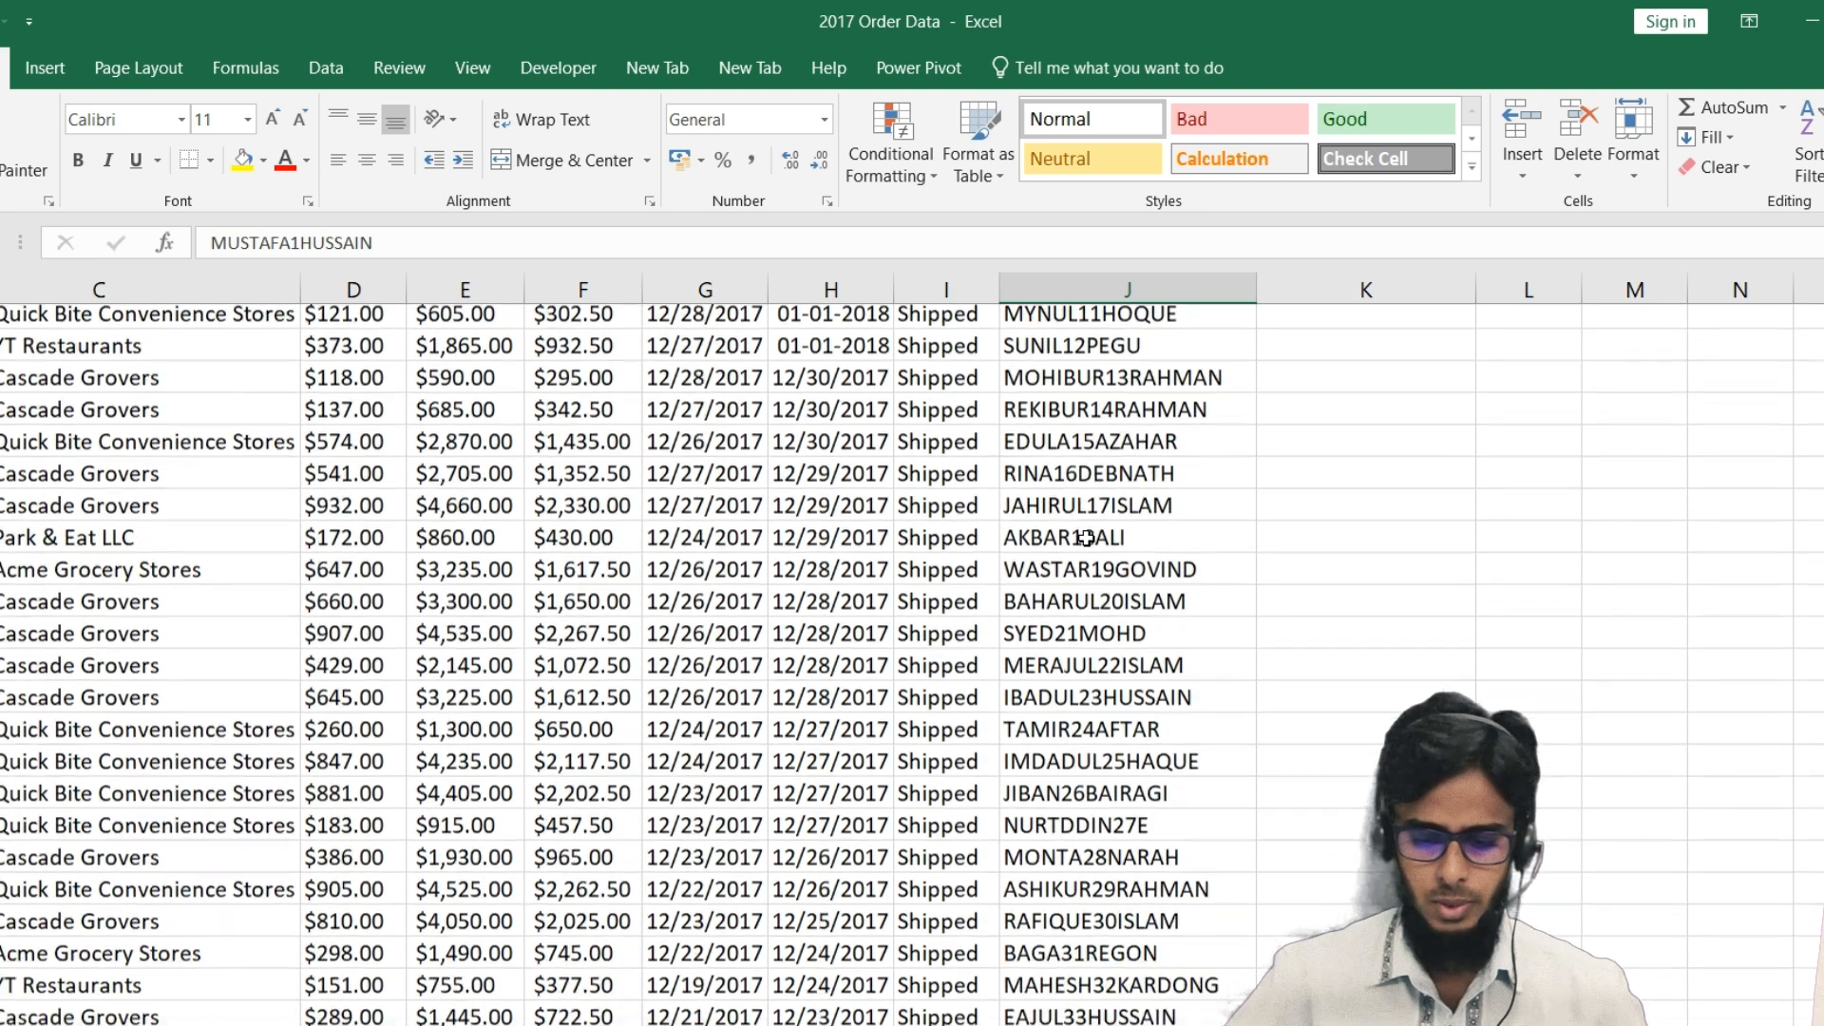
scroll(1085, 539, down, 2)
scroll(1086, 539, up, 3)
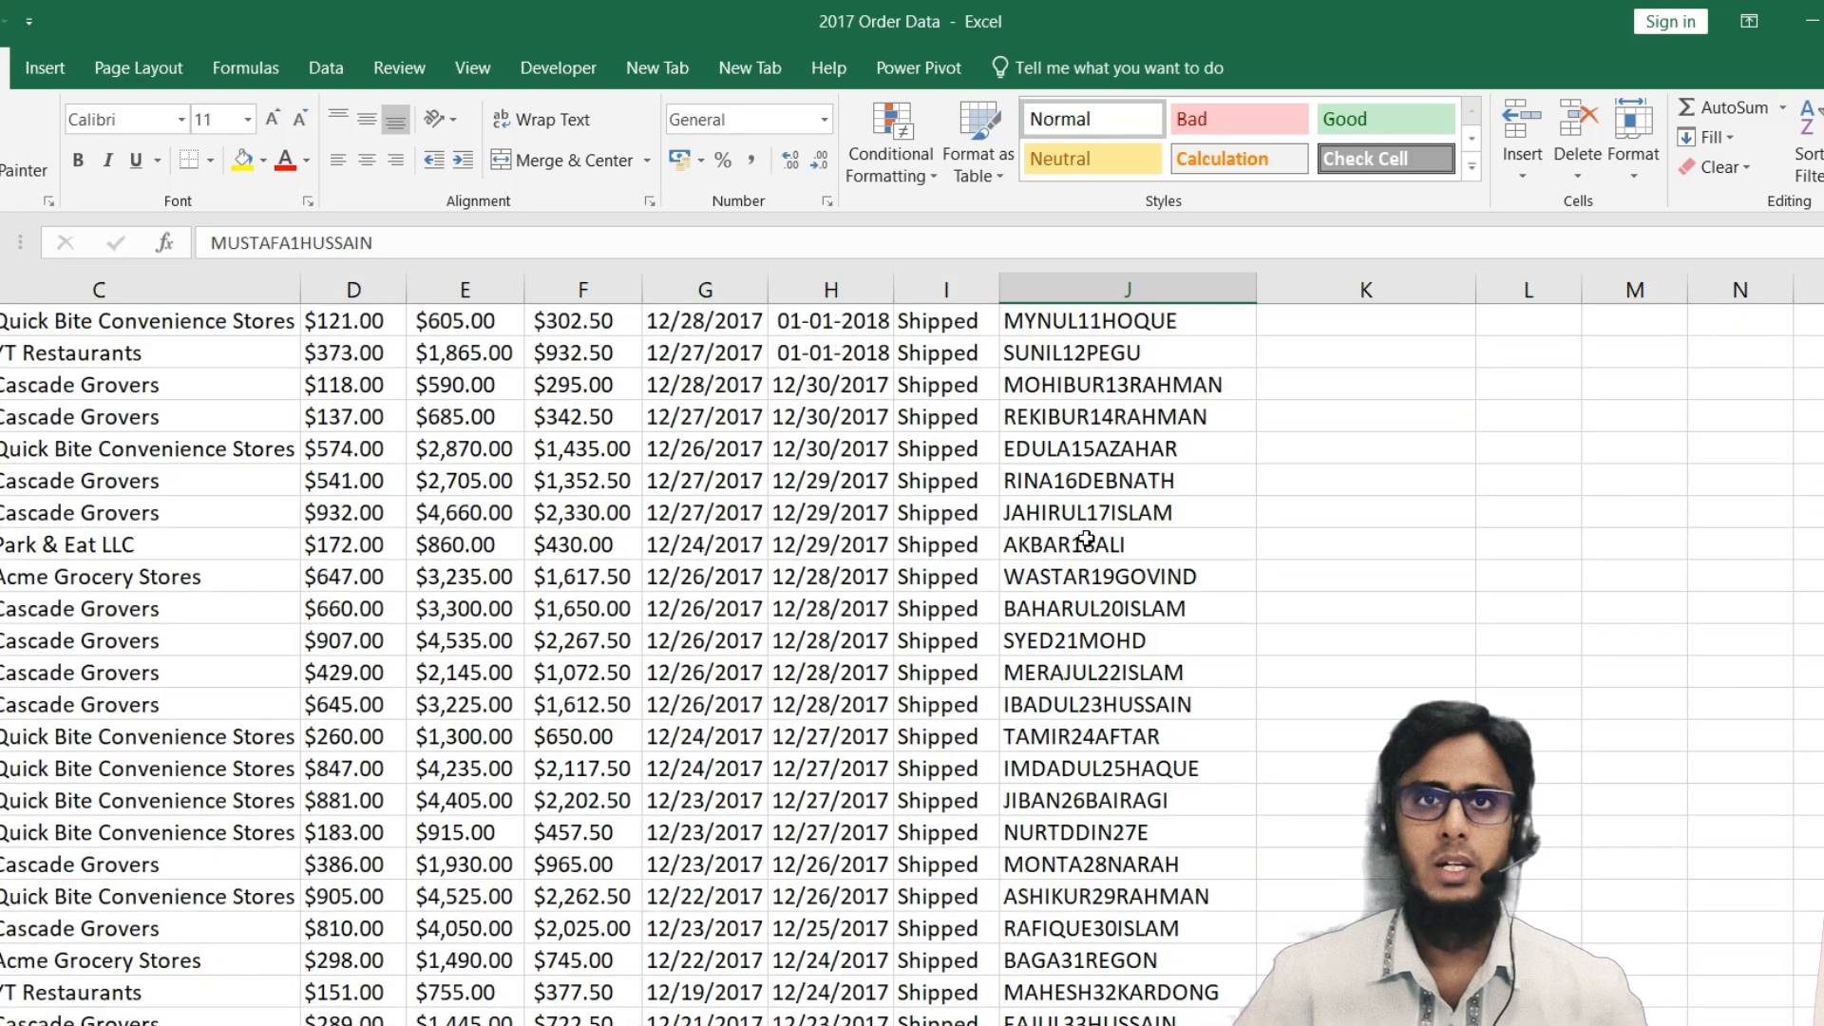
scroll(1086, 539, up, 4)
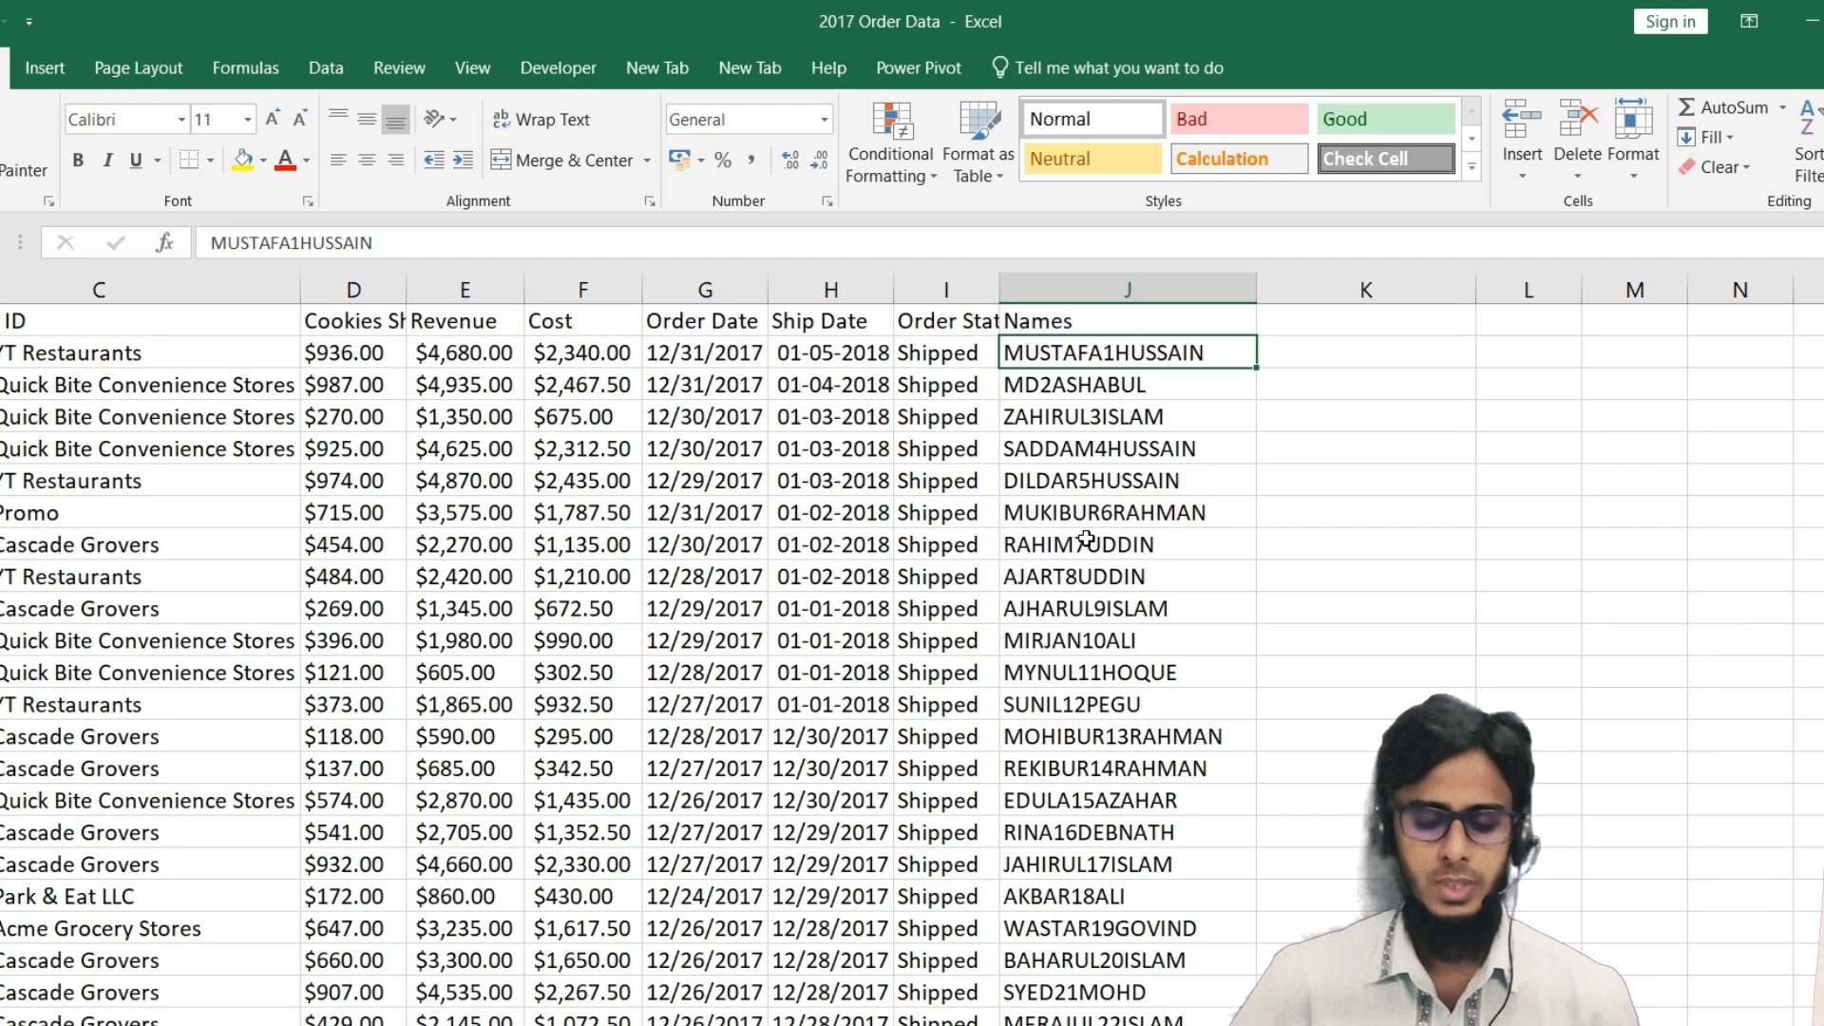
scroll(845, 565, left, 3)
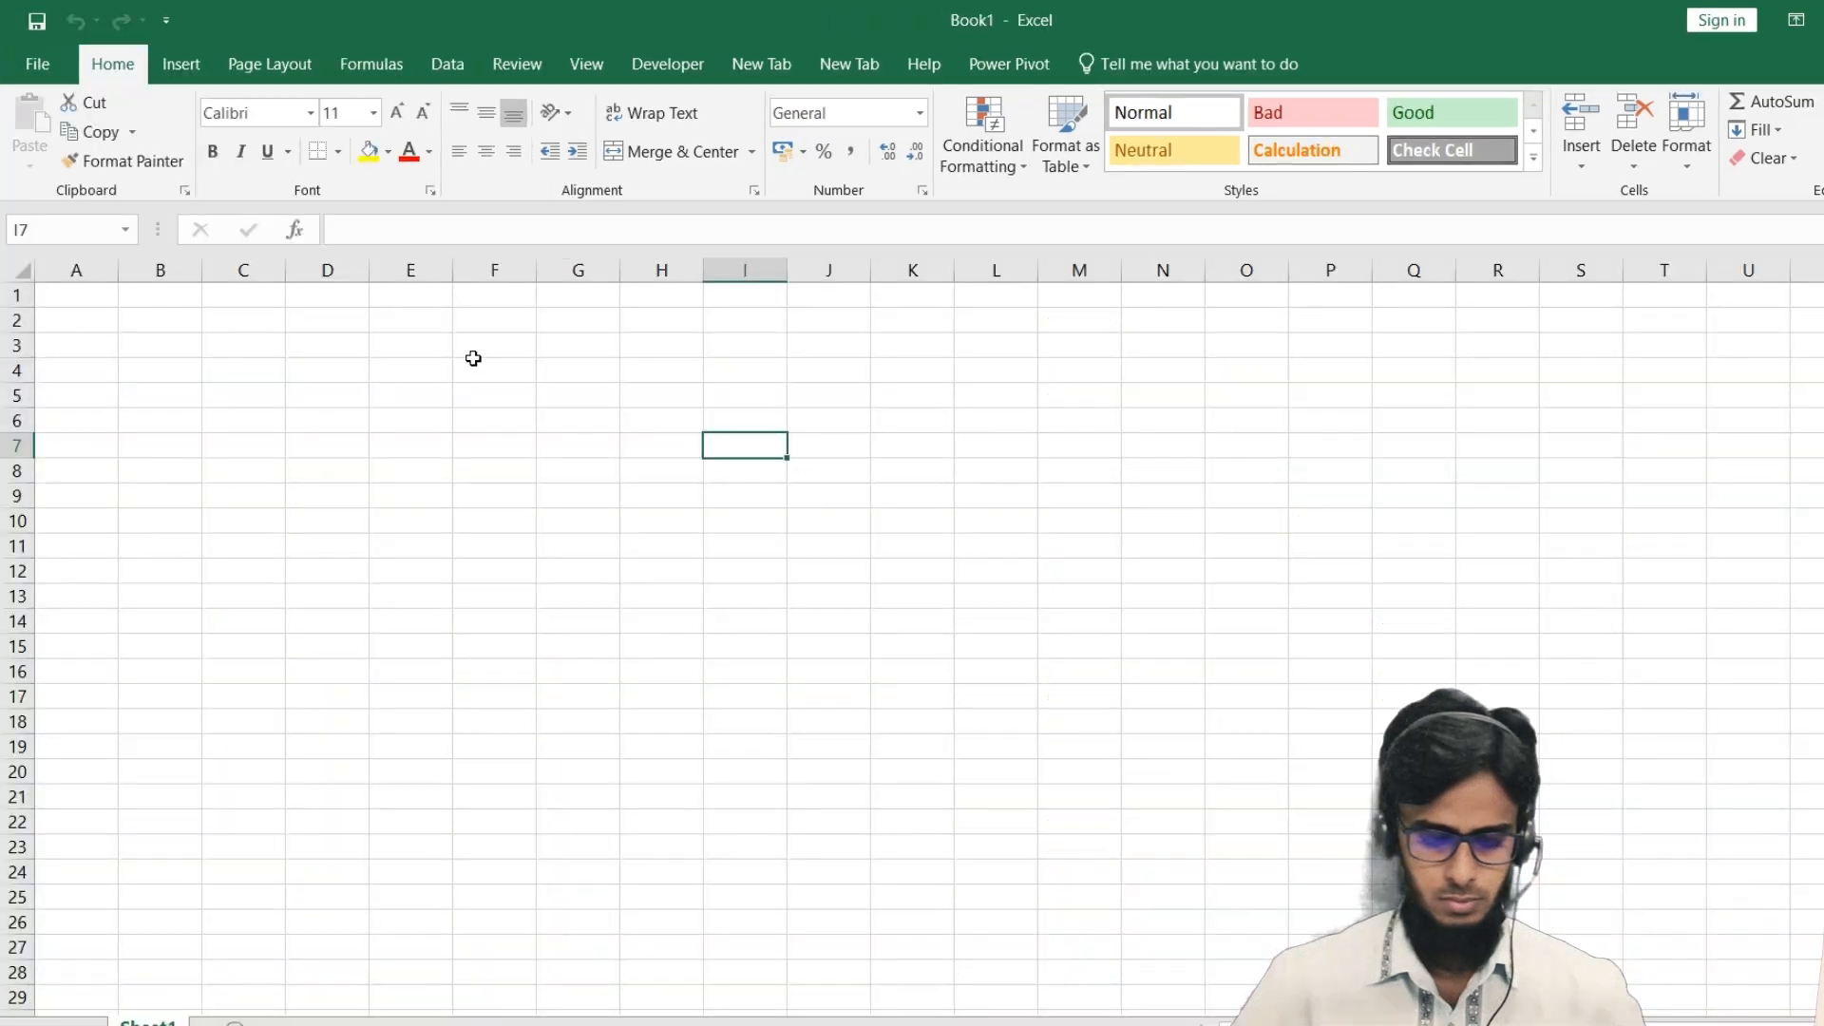
In the blank workbook Book1, import the 2017 Order Data workbook from the Desktop > Data > Power Query folder
click(473, 361)
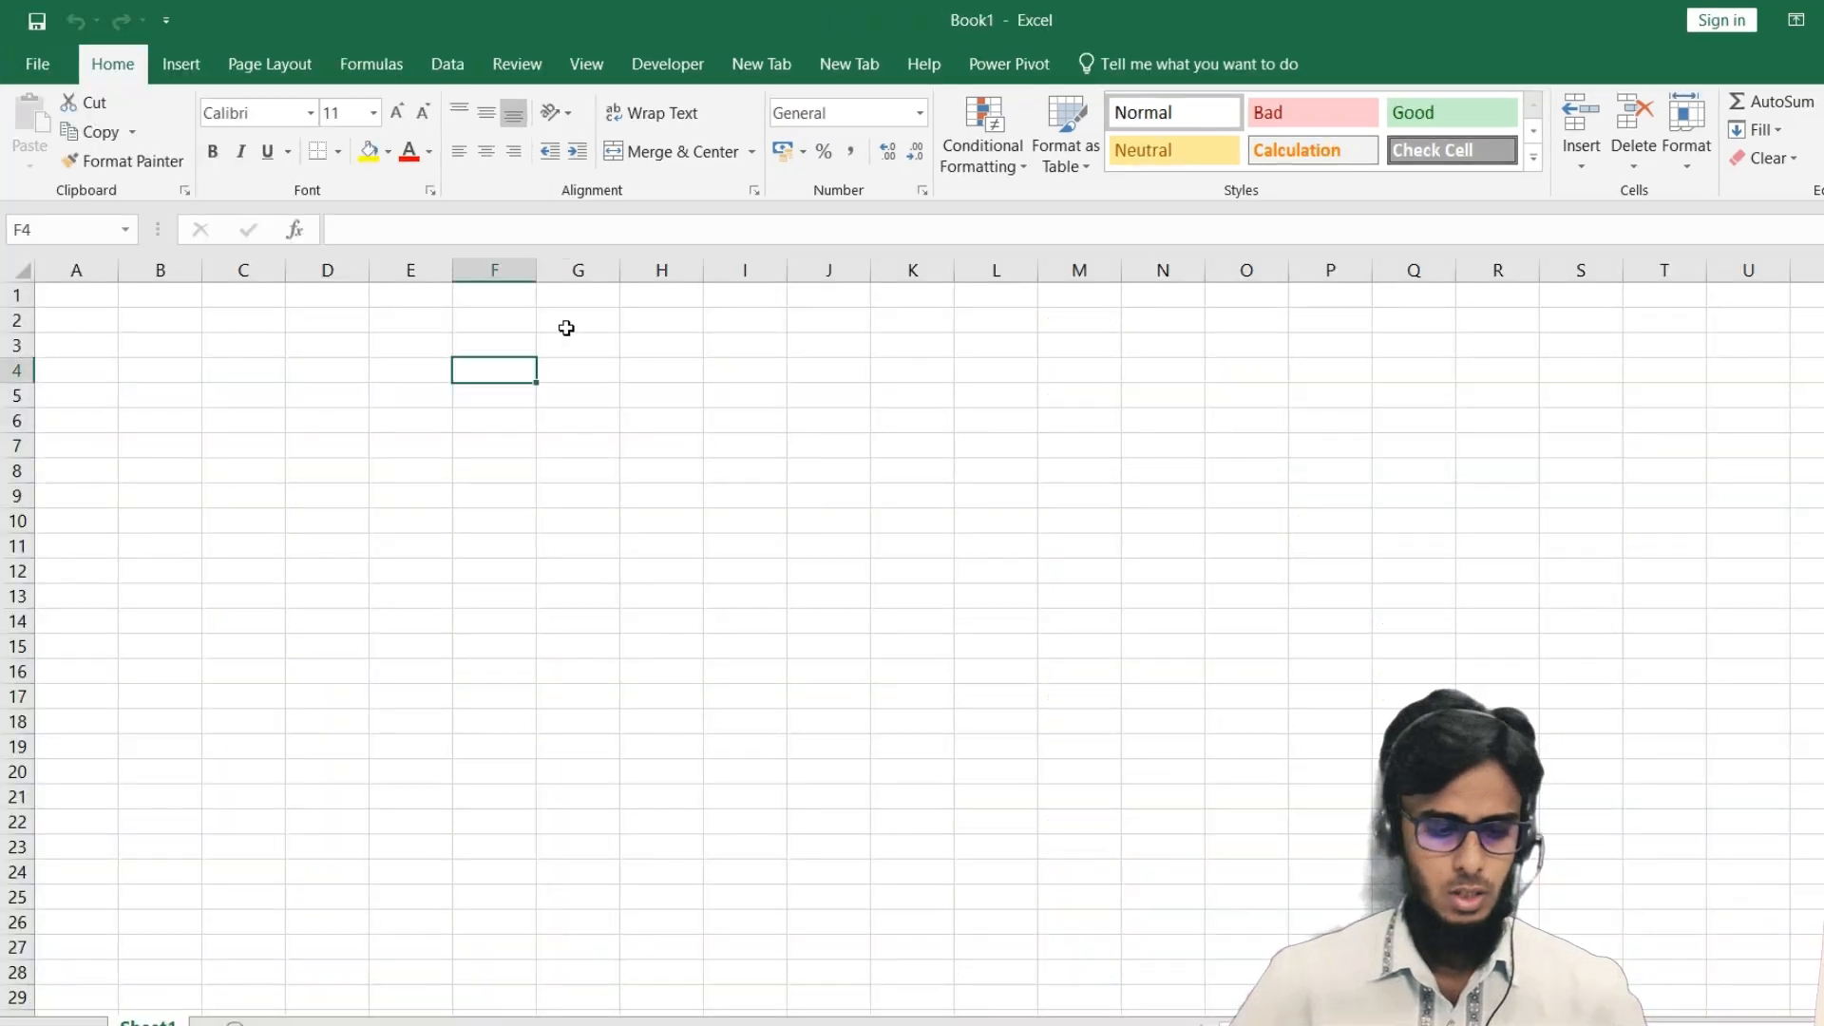
click(447, 66)
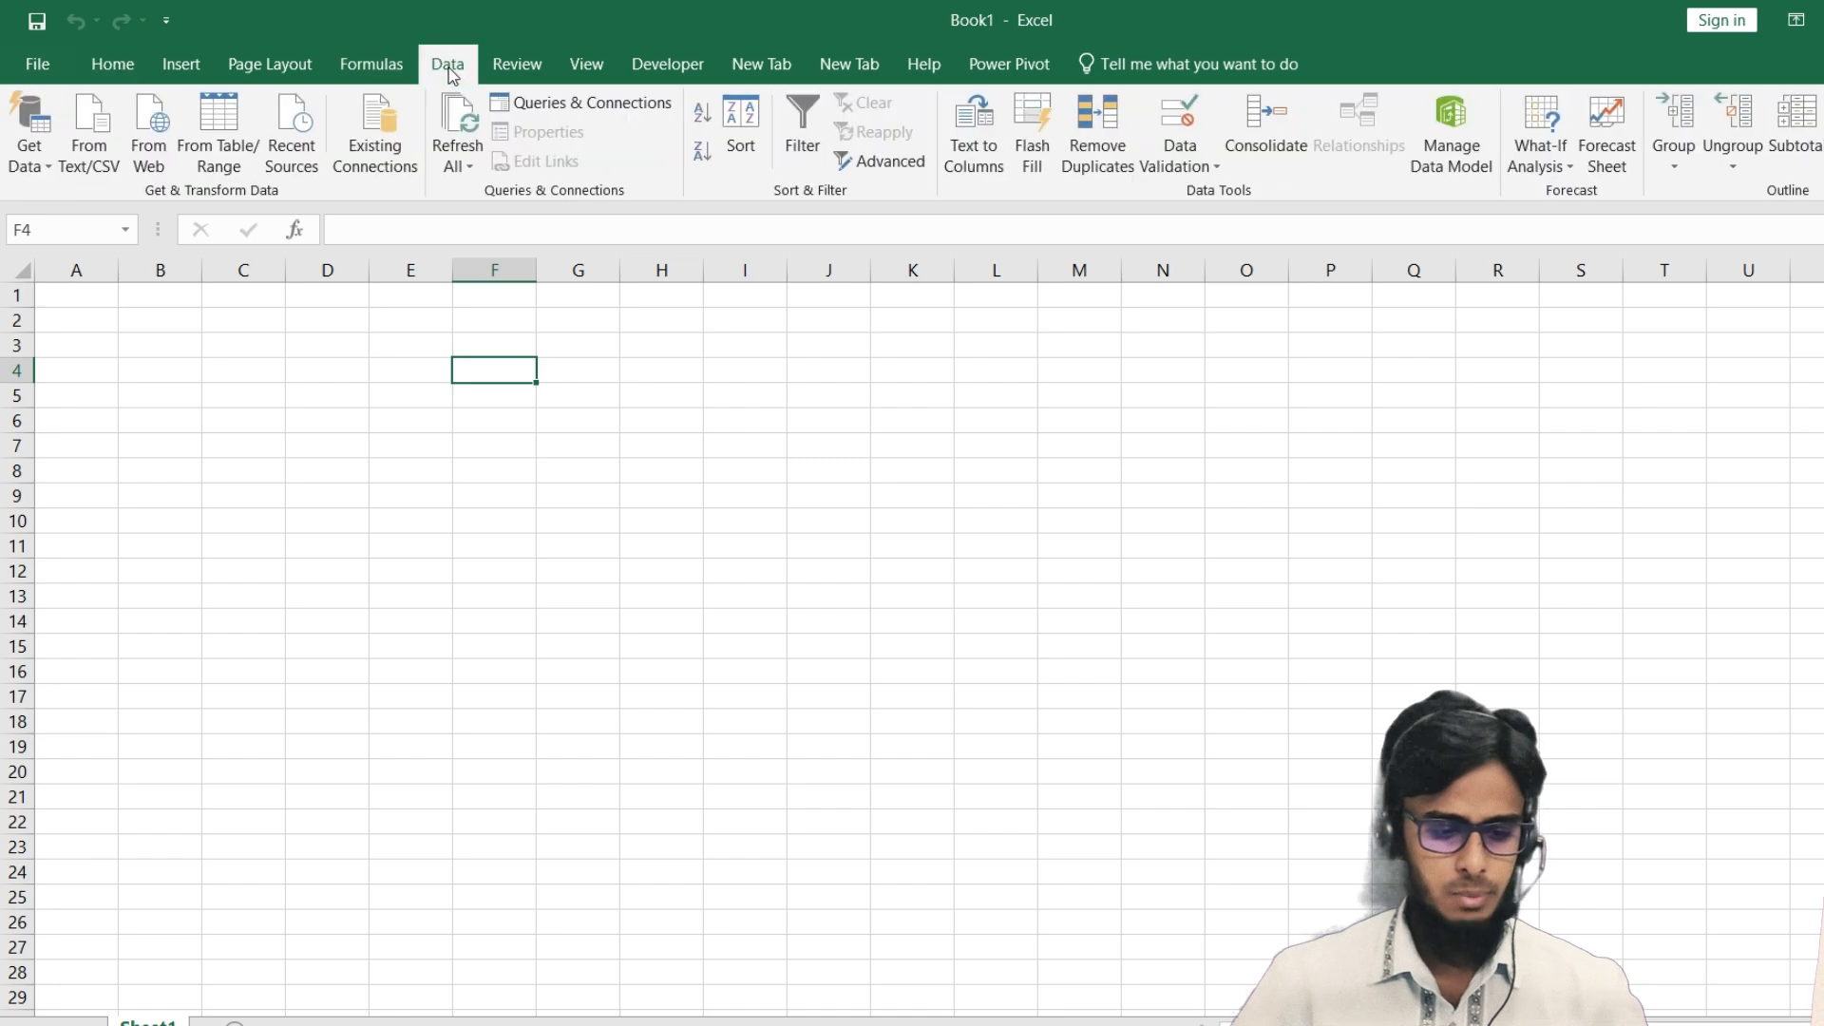
click(30, 152)
mouse_move(76, 223)
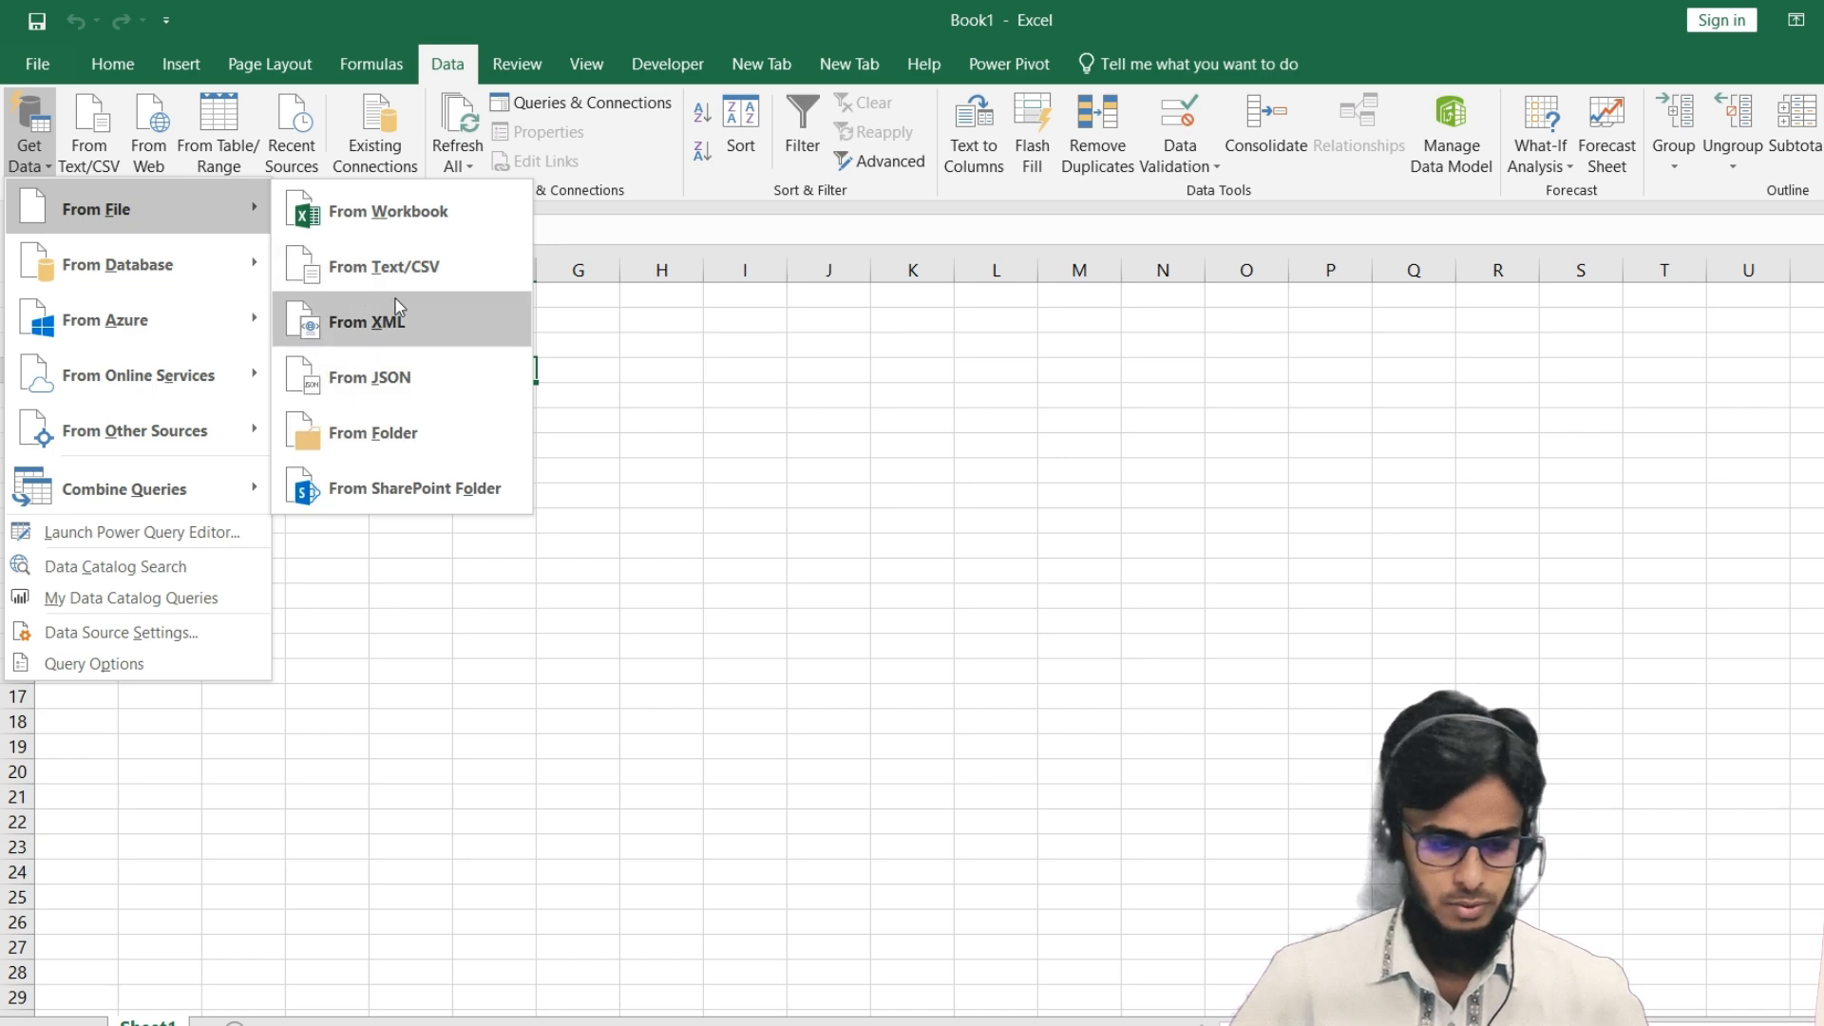
click(392, 214)
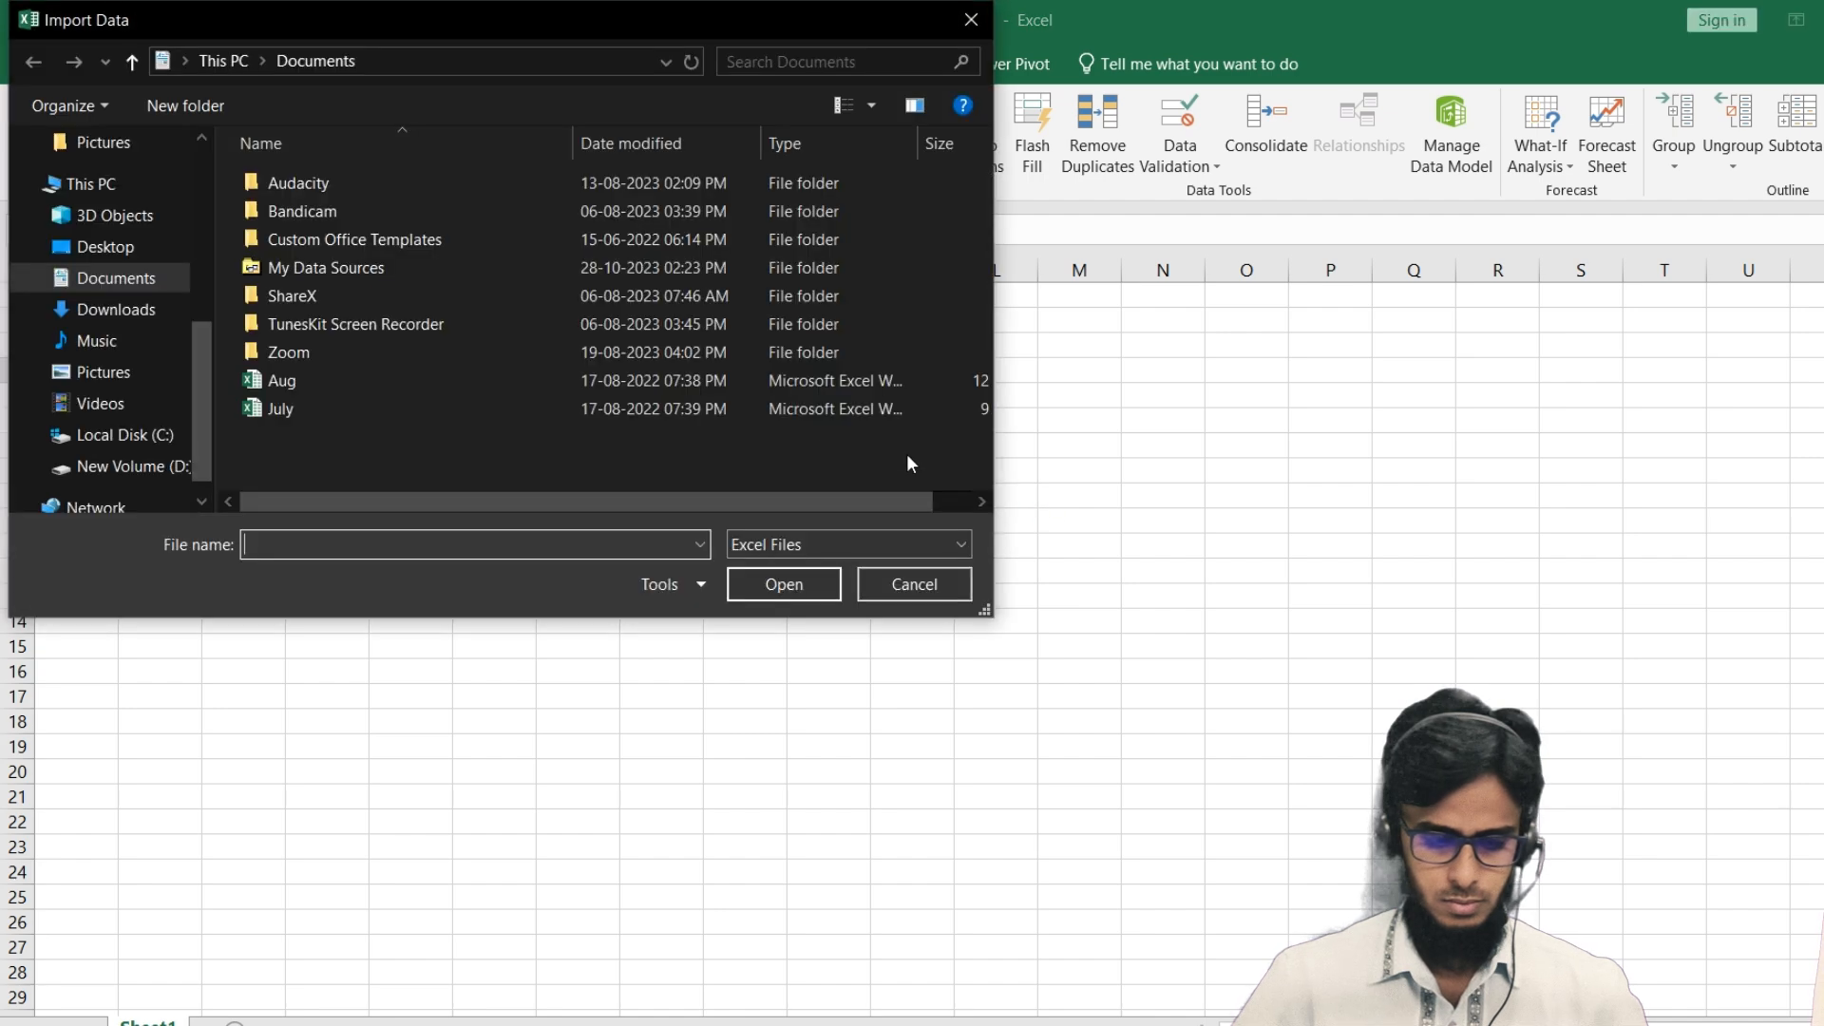
click(113, 247)
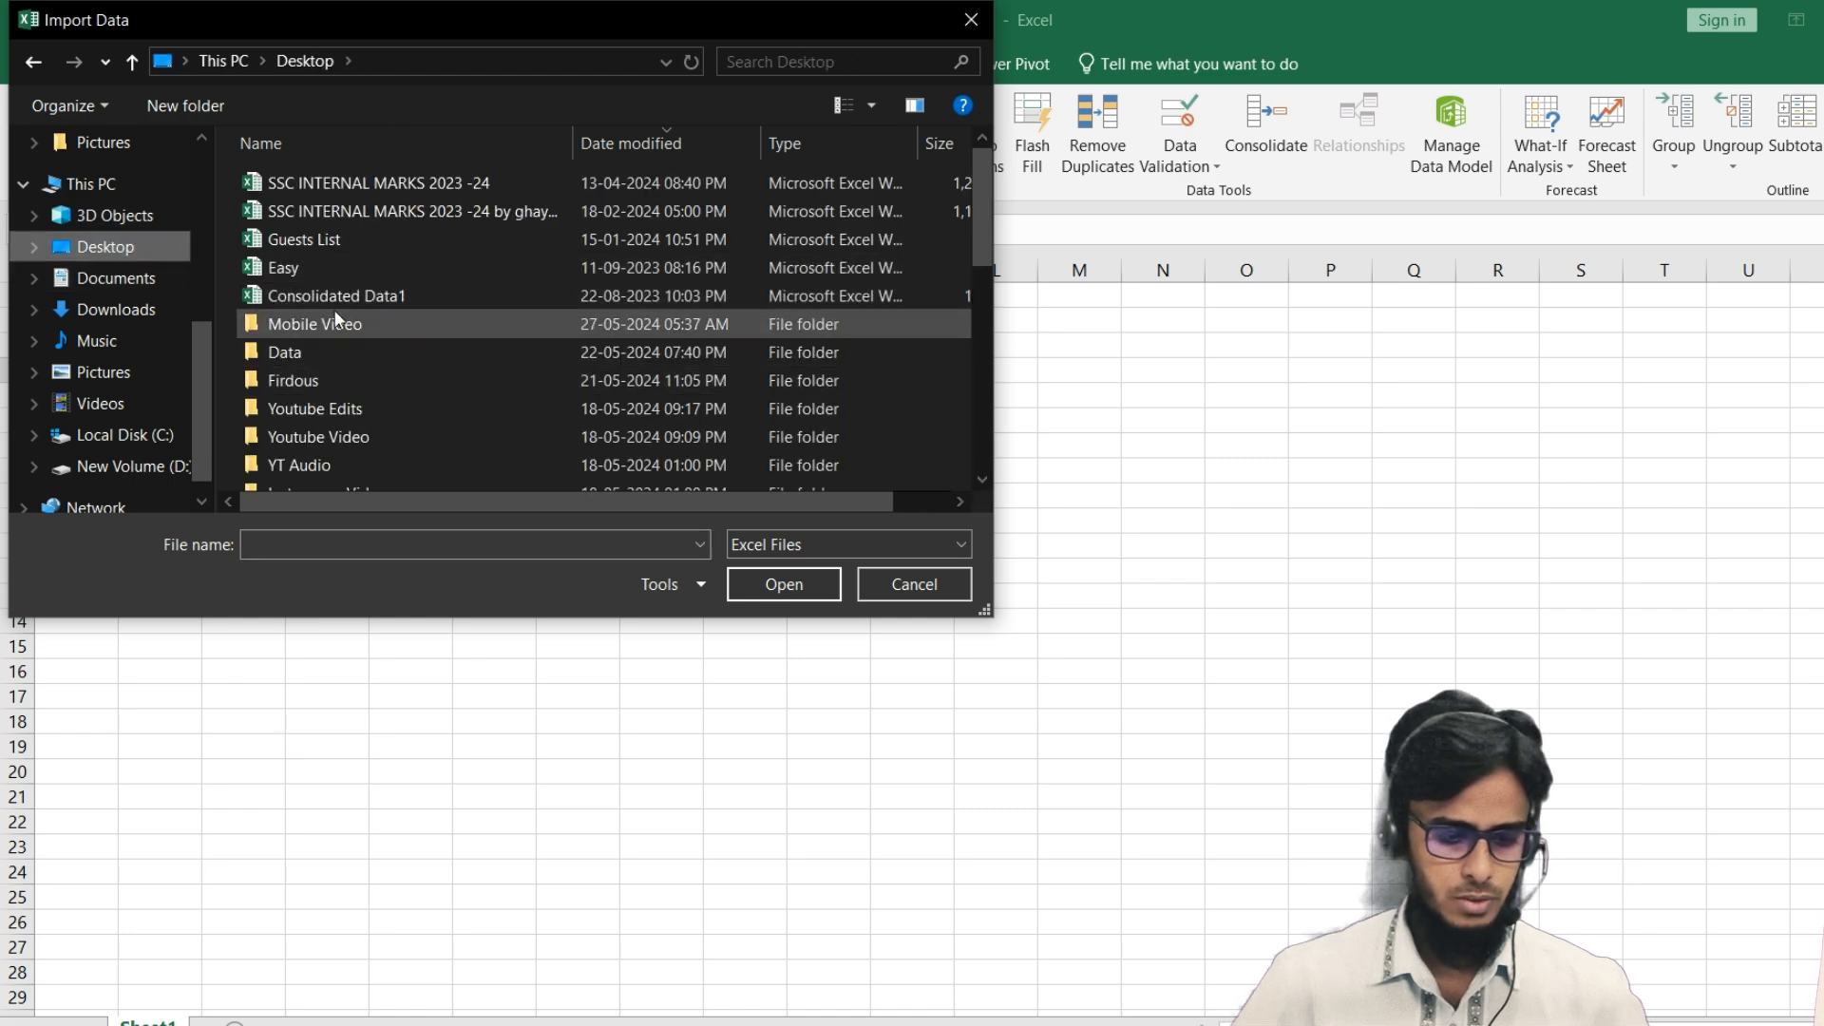
double_click(321, 352)
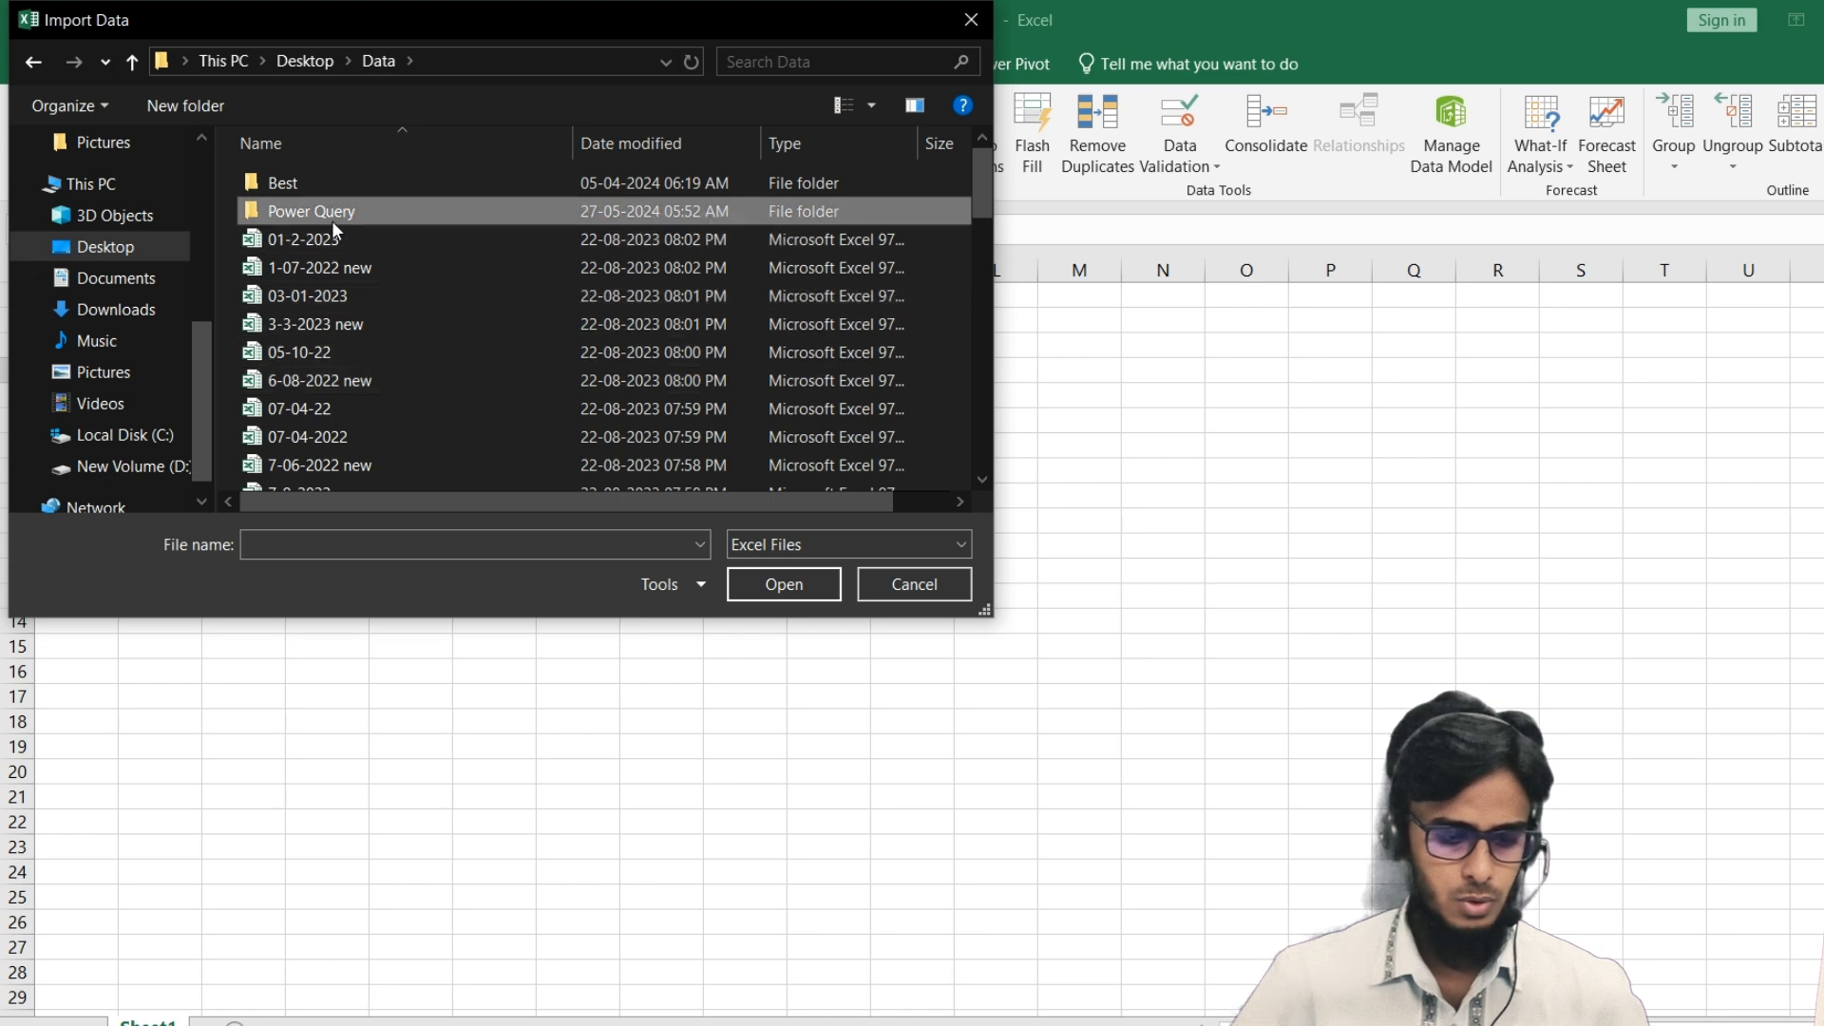
double_click(332, 214)
click(332, 188)
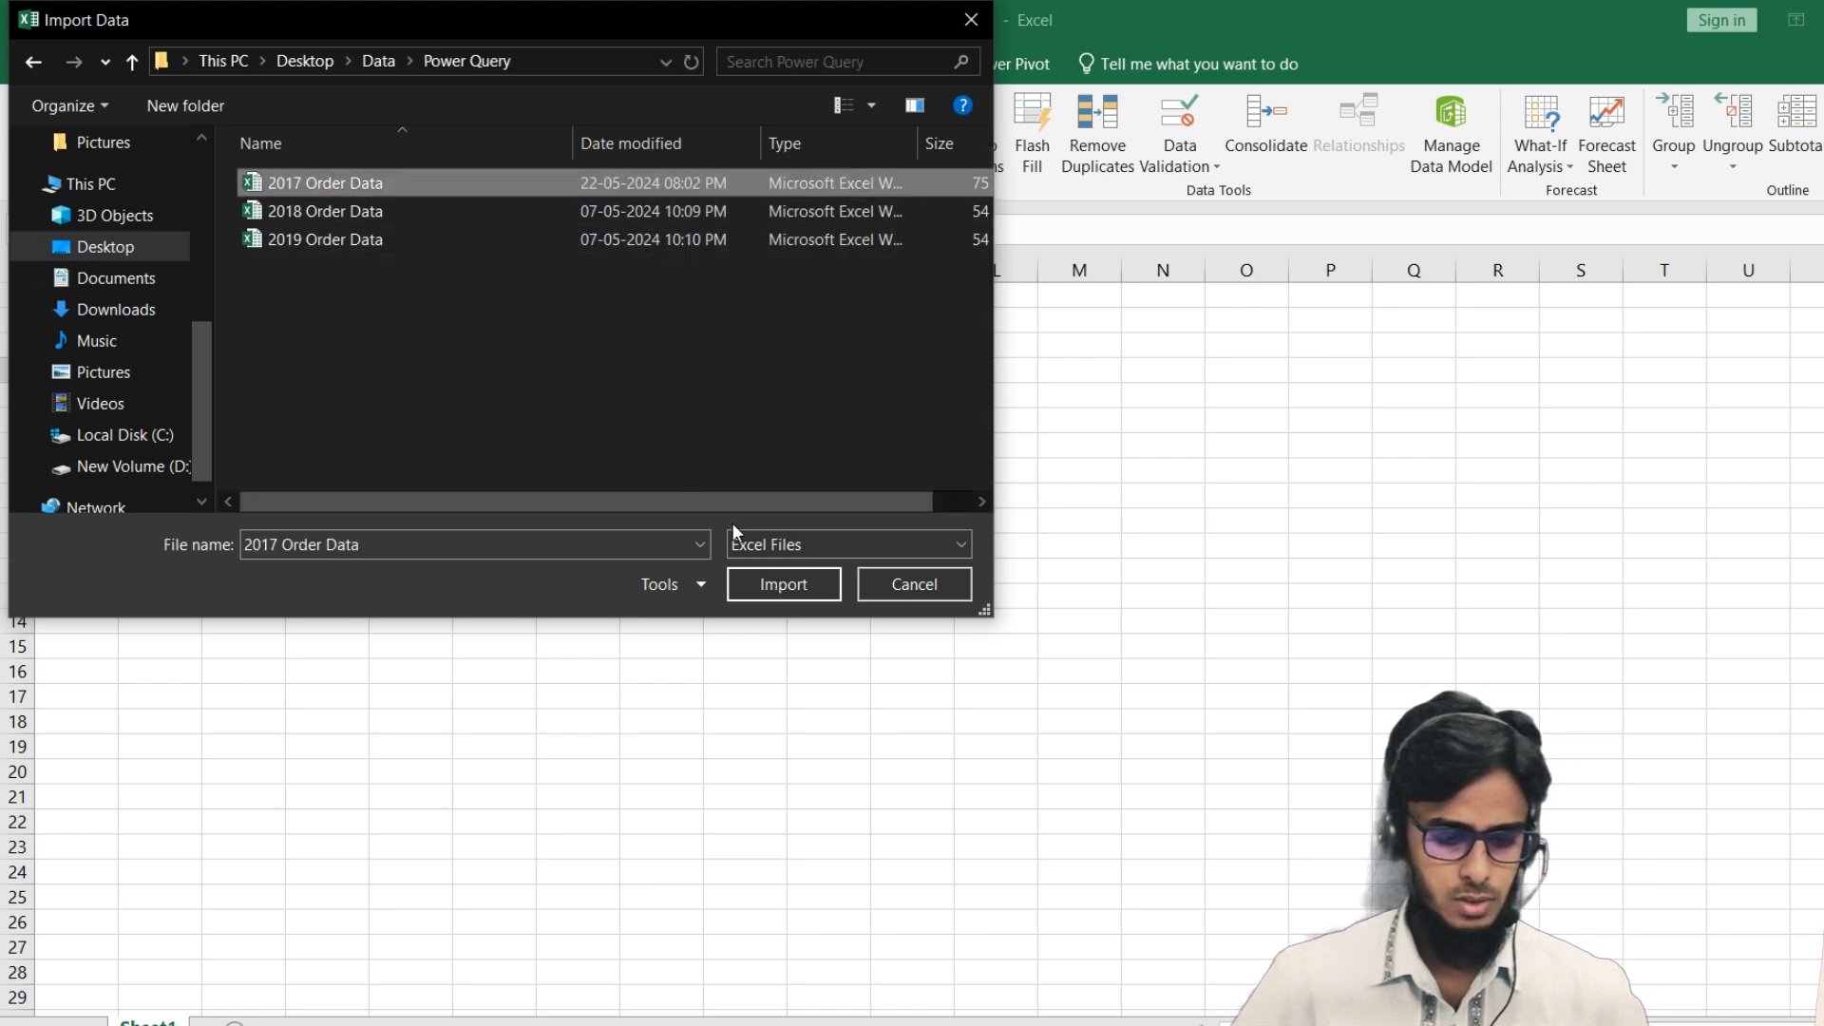
click(773, 591)
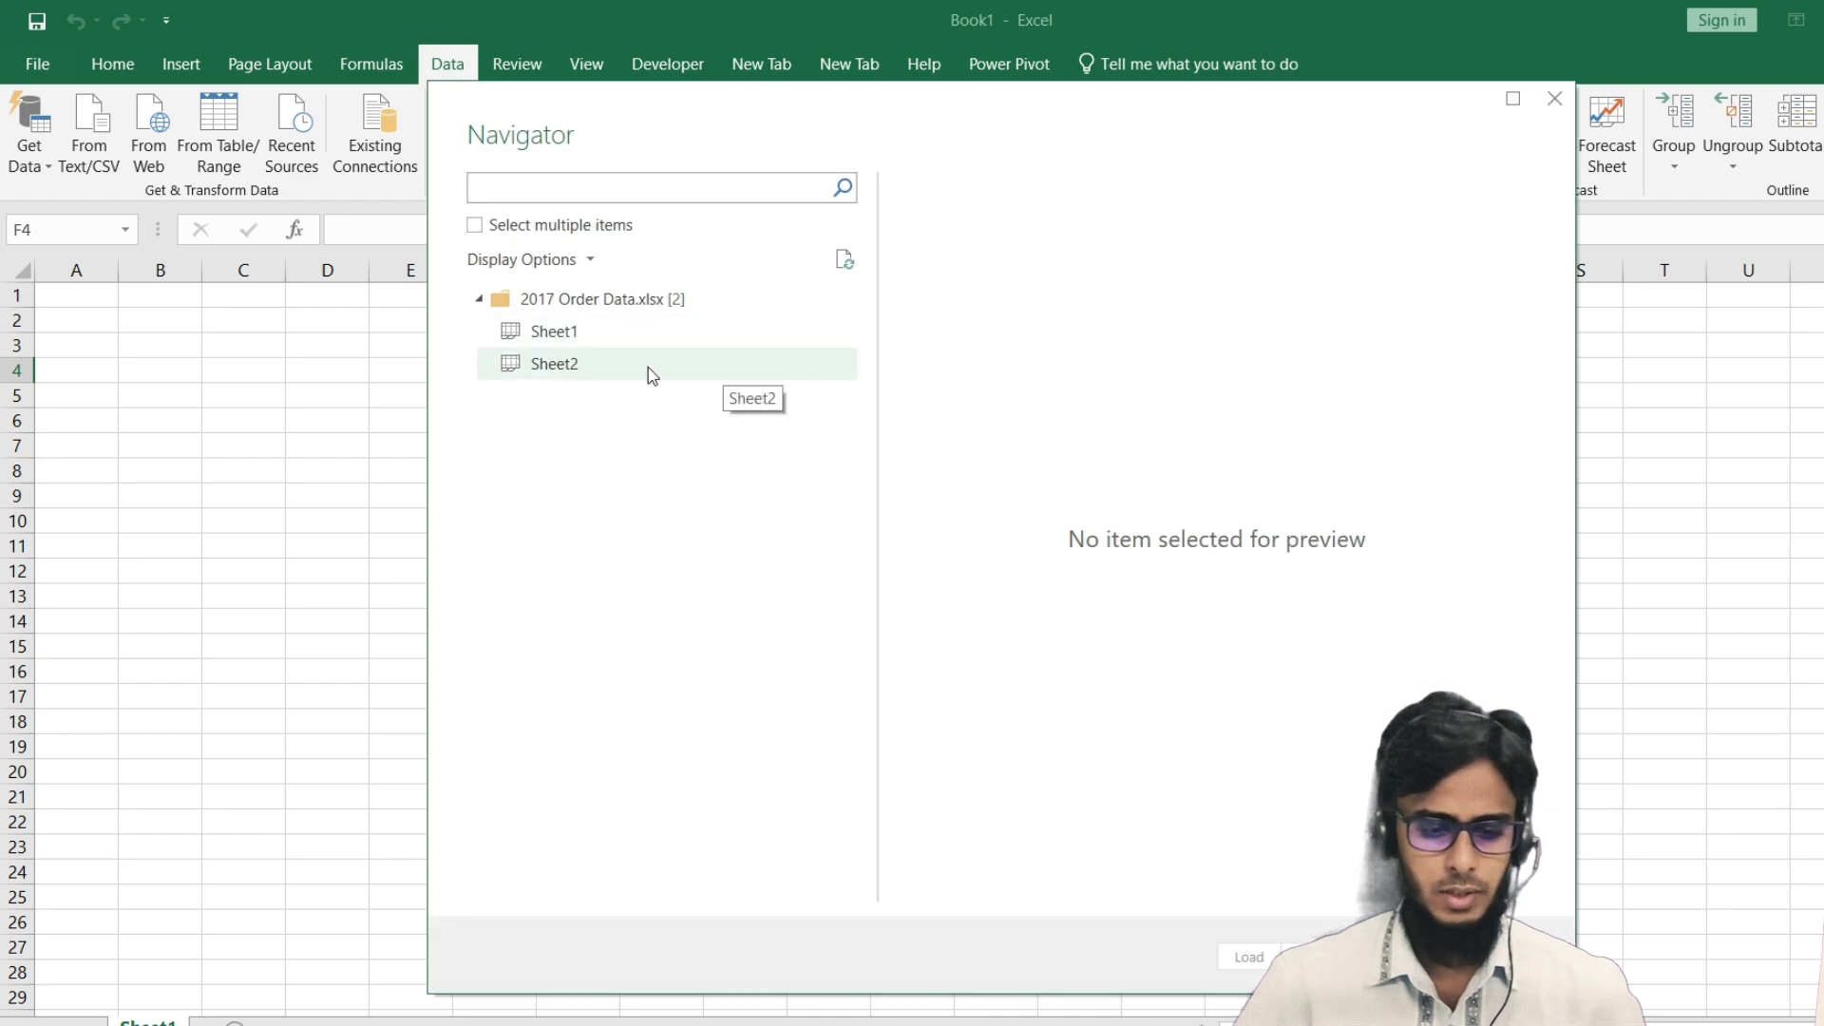
Preview Sheet1 of the 2017 Order Data workbook and open it in the Power Query Editor for transforming
click(542, 337)
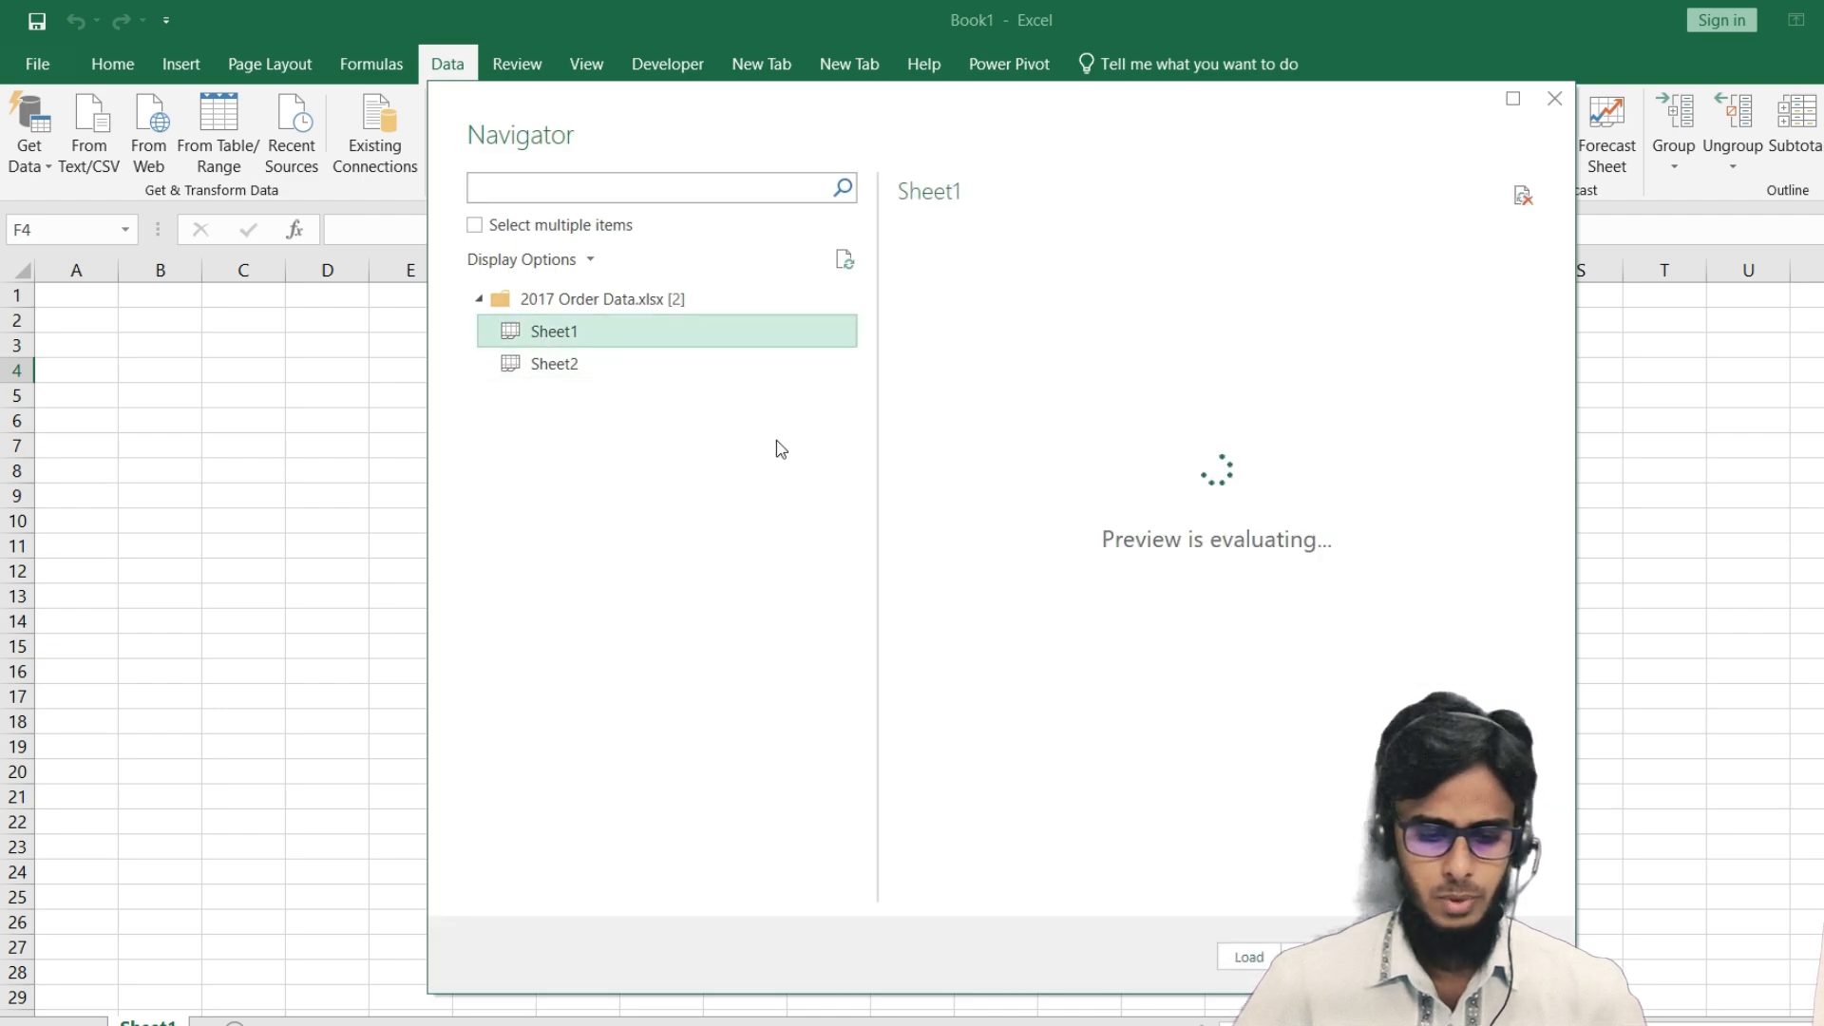
scroll(1211, 485, right, 10)
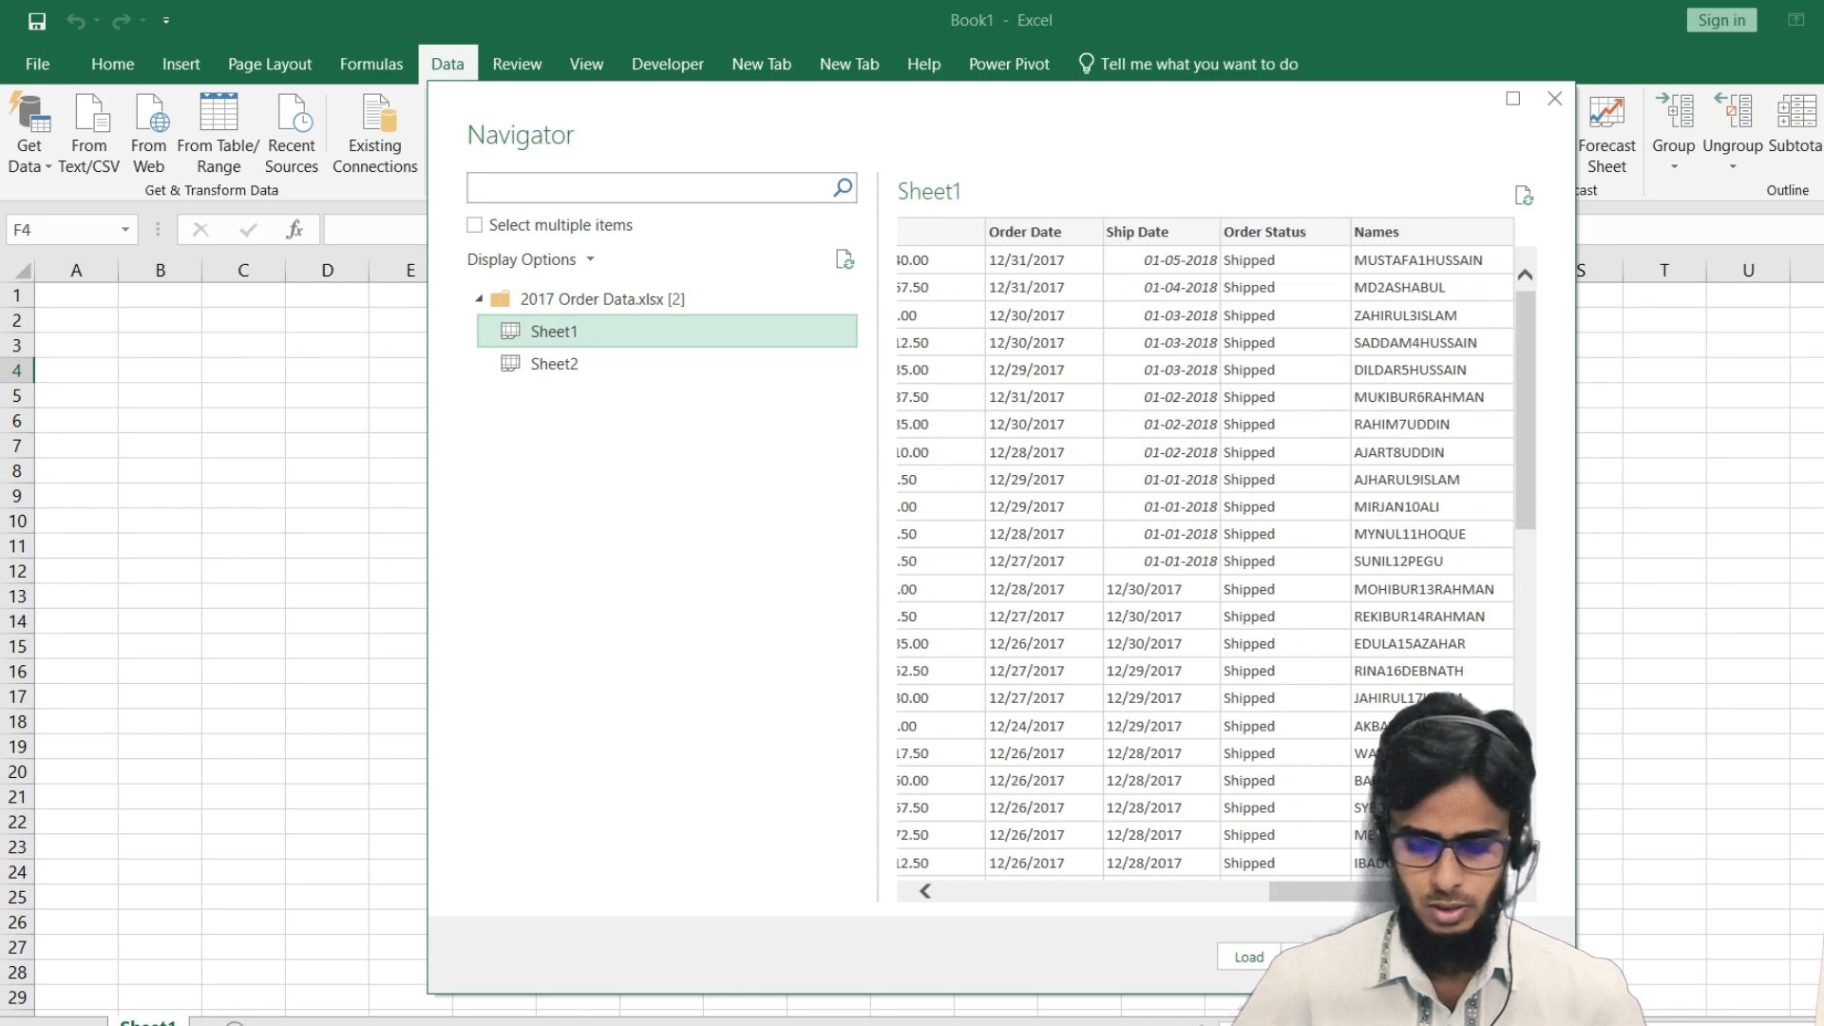
click(1374, 957)
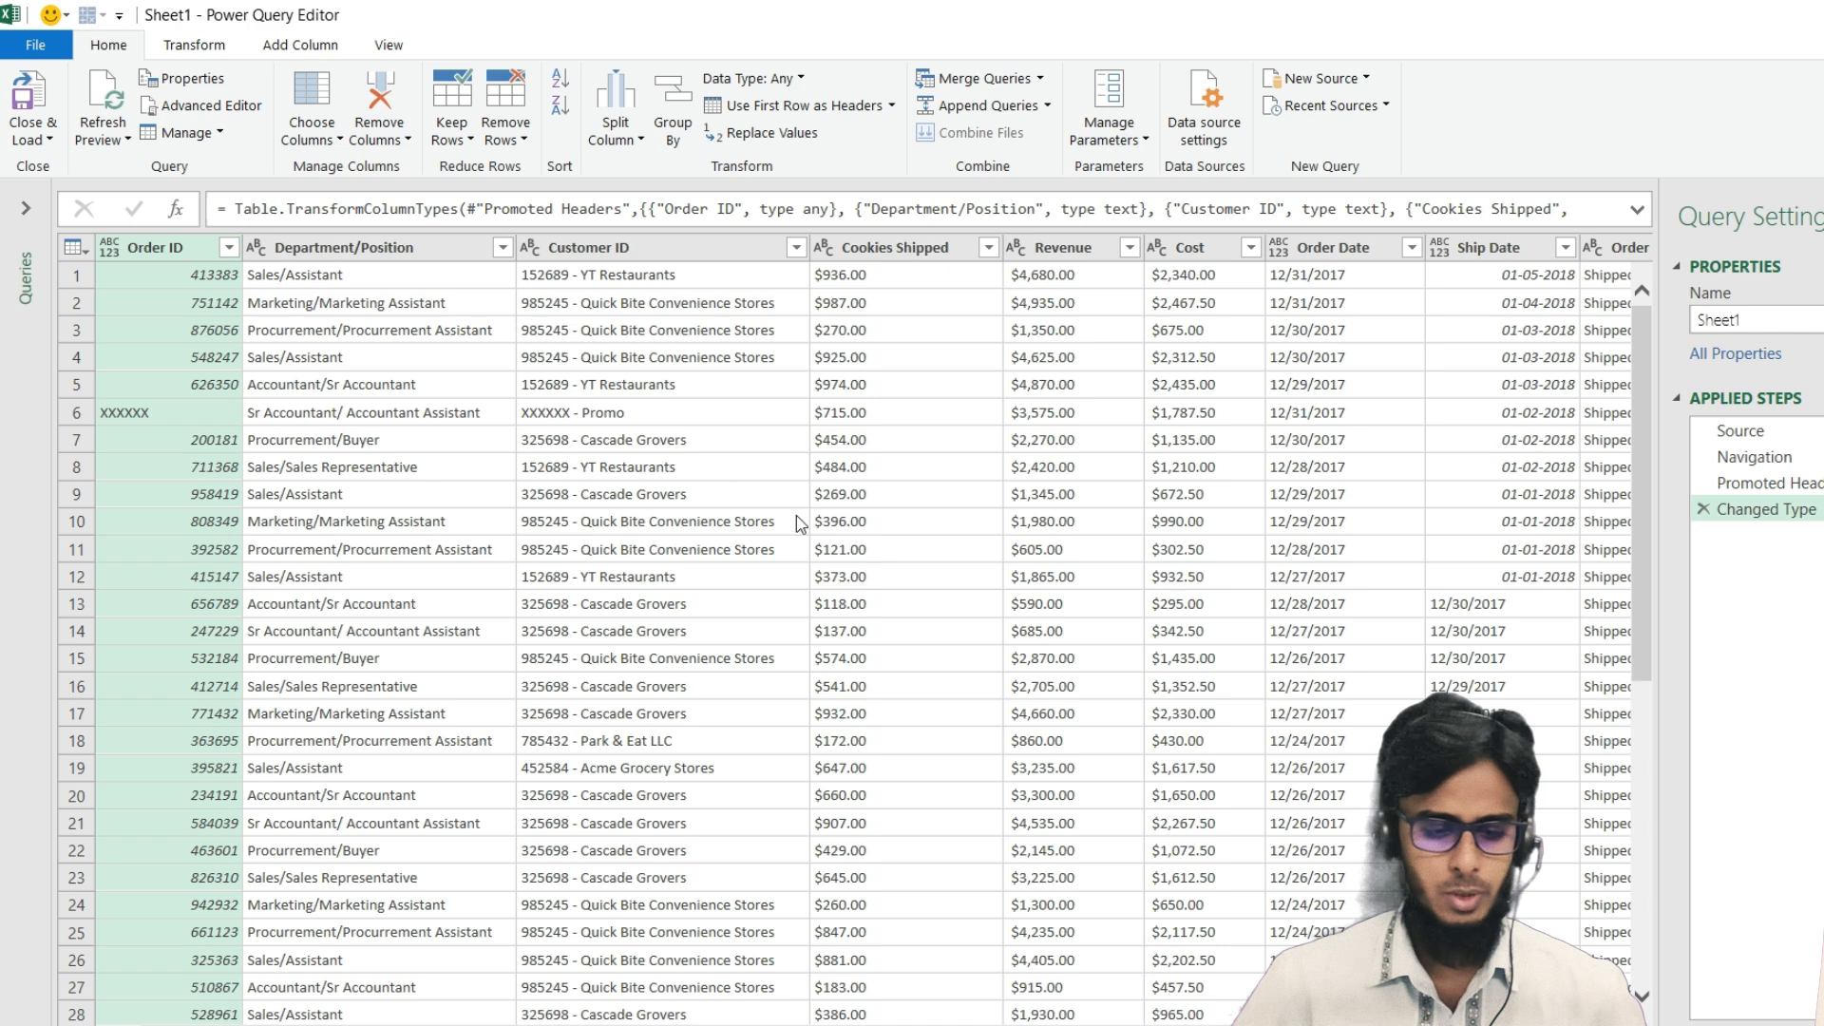
Review the imported columns of the Sheet1 query, from Order ID across to Names
scroll(796, 516, right, 3)
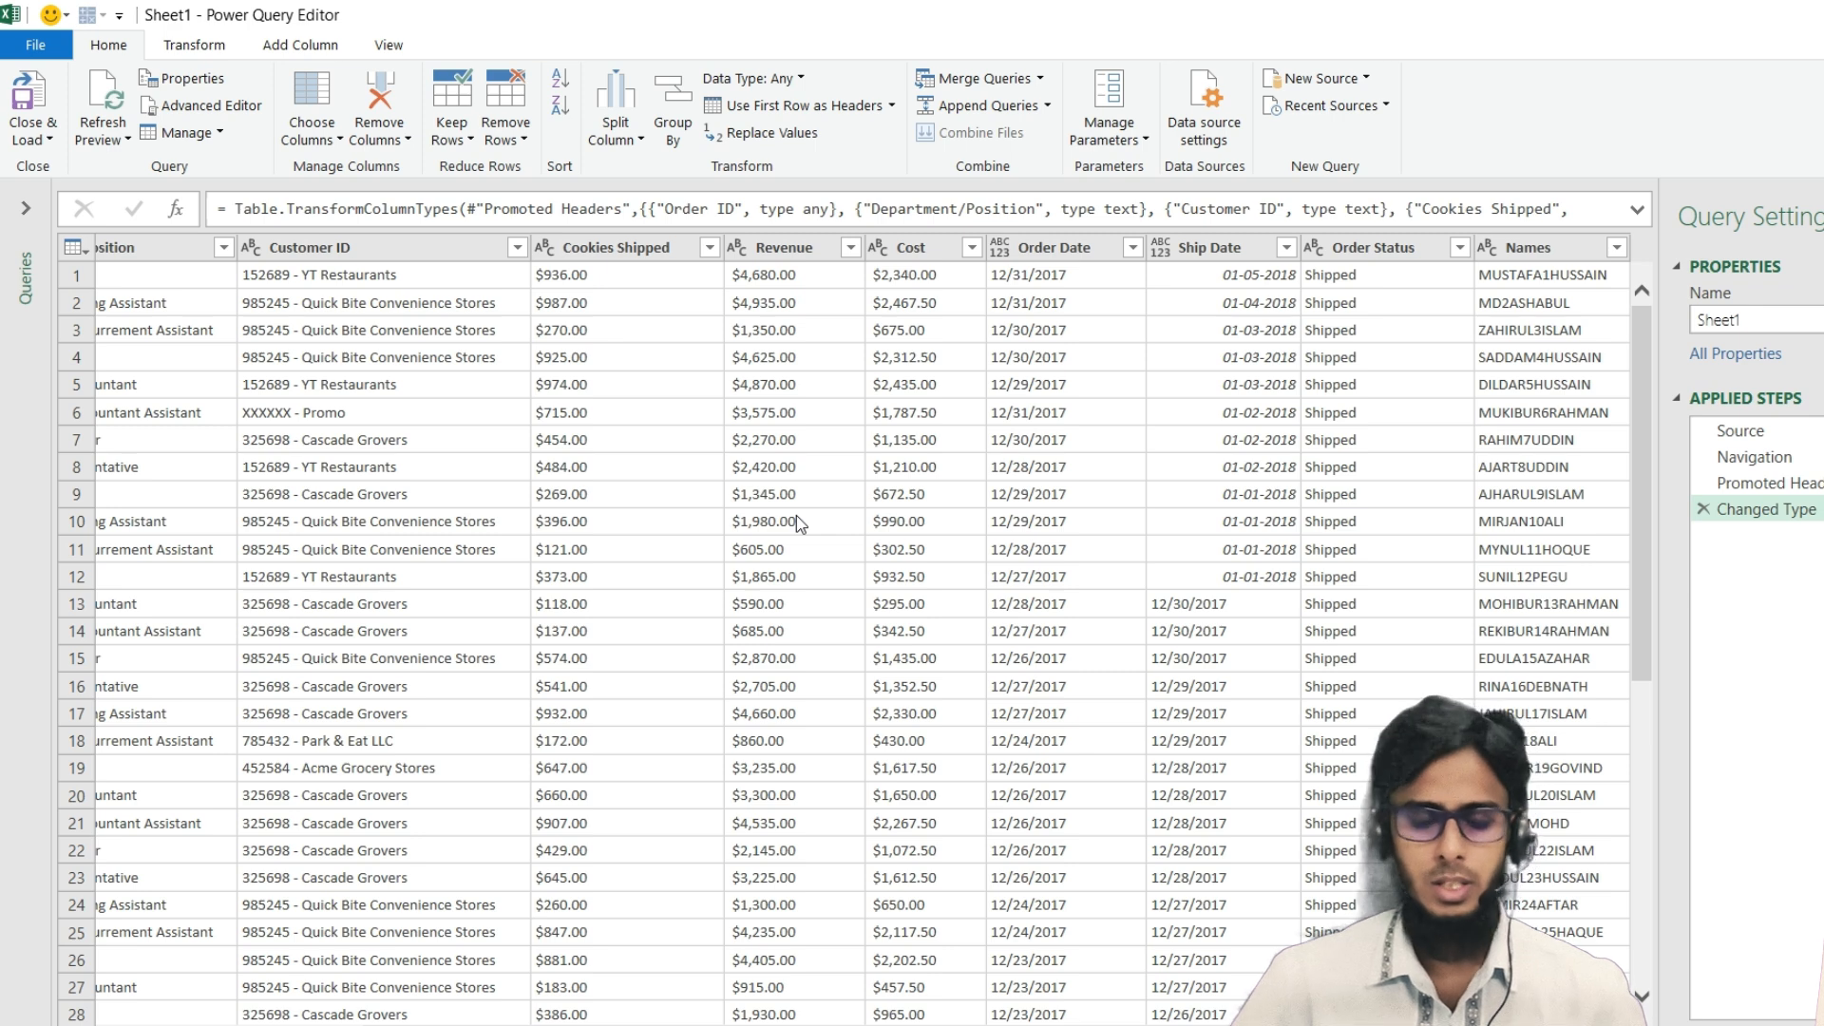
scroll(798, 522, left, 3)
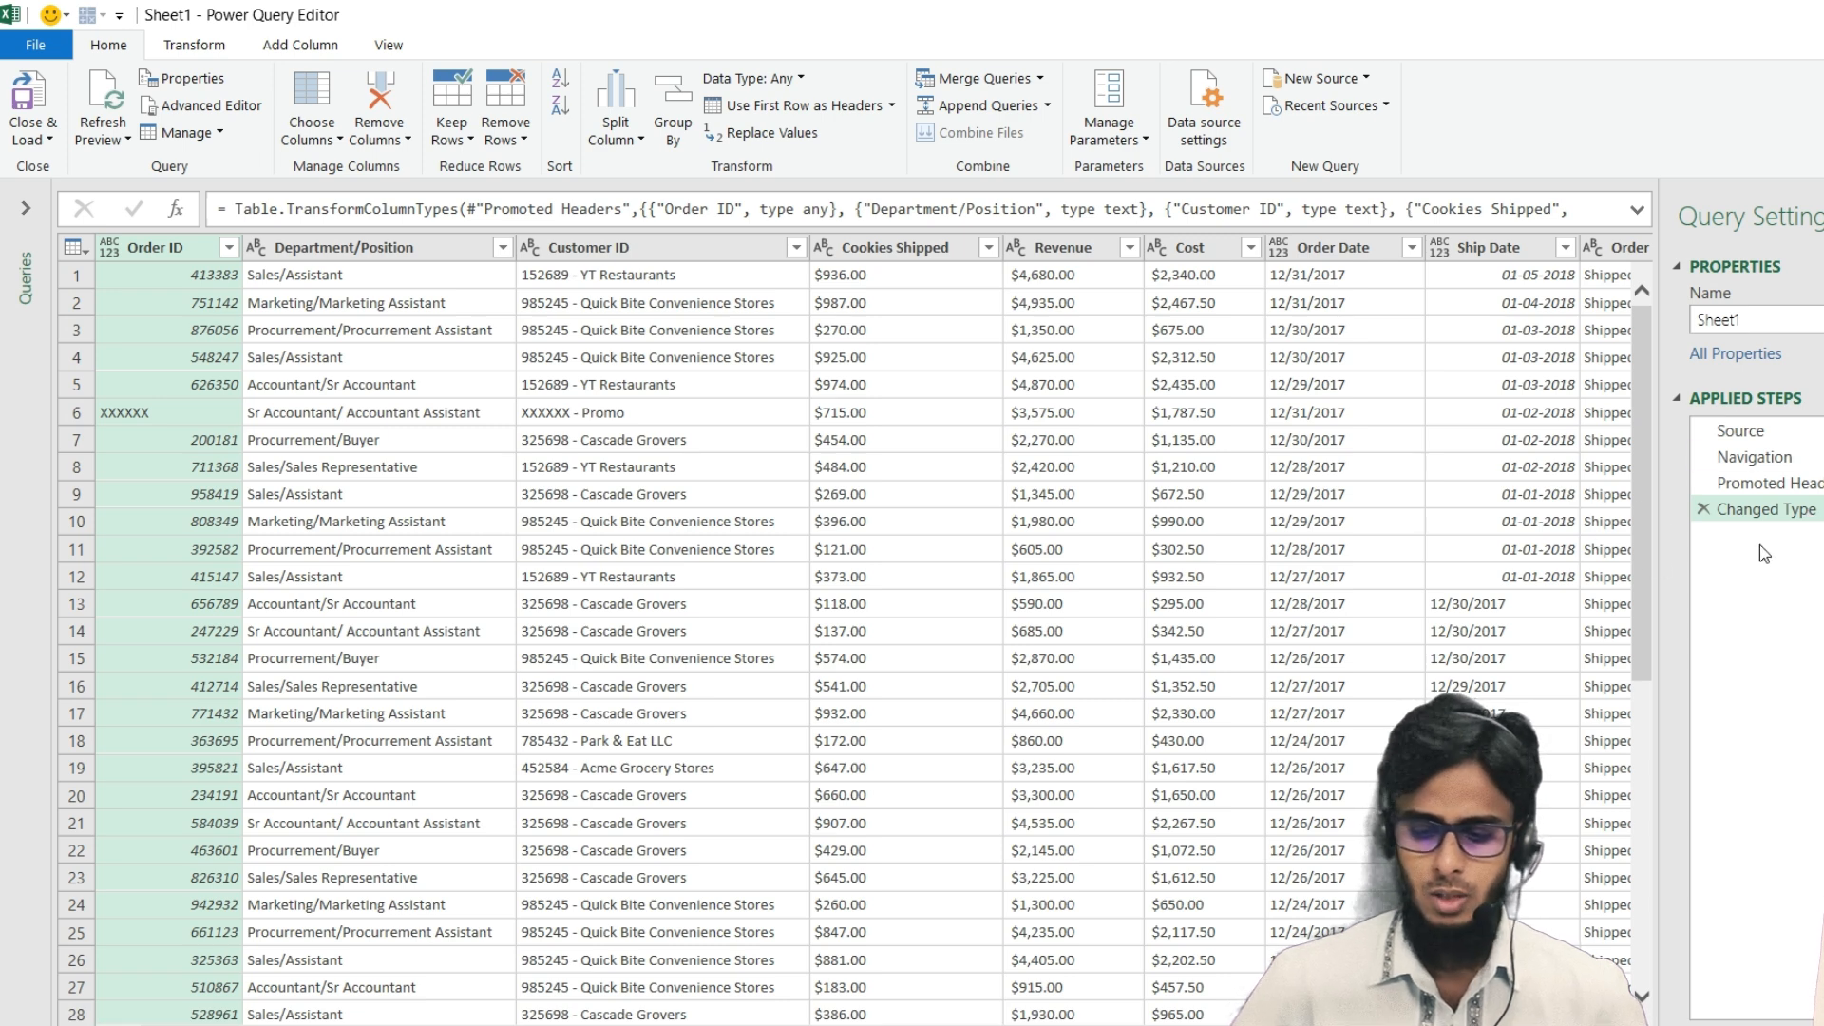
scroll(1124, 508, right, 2)
scroll(1125, 507, left, 2)
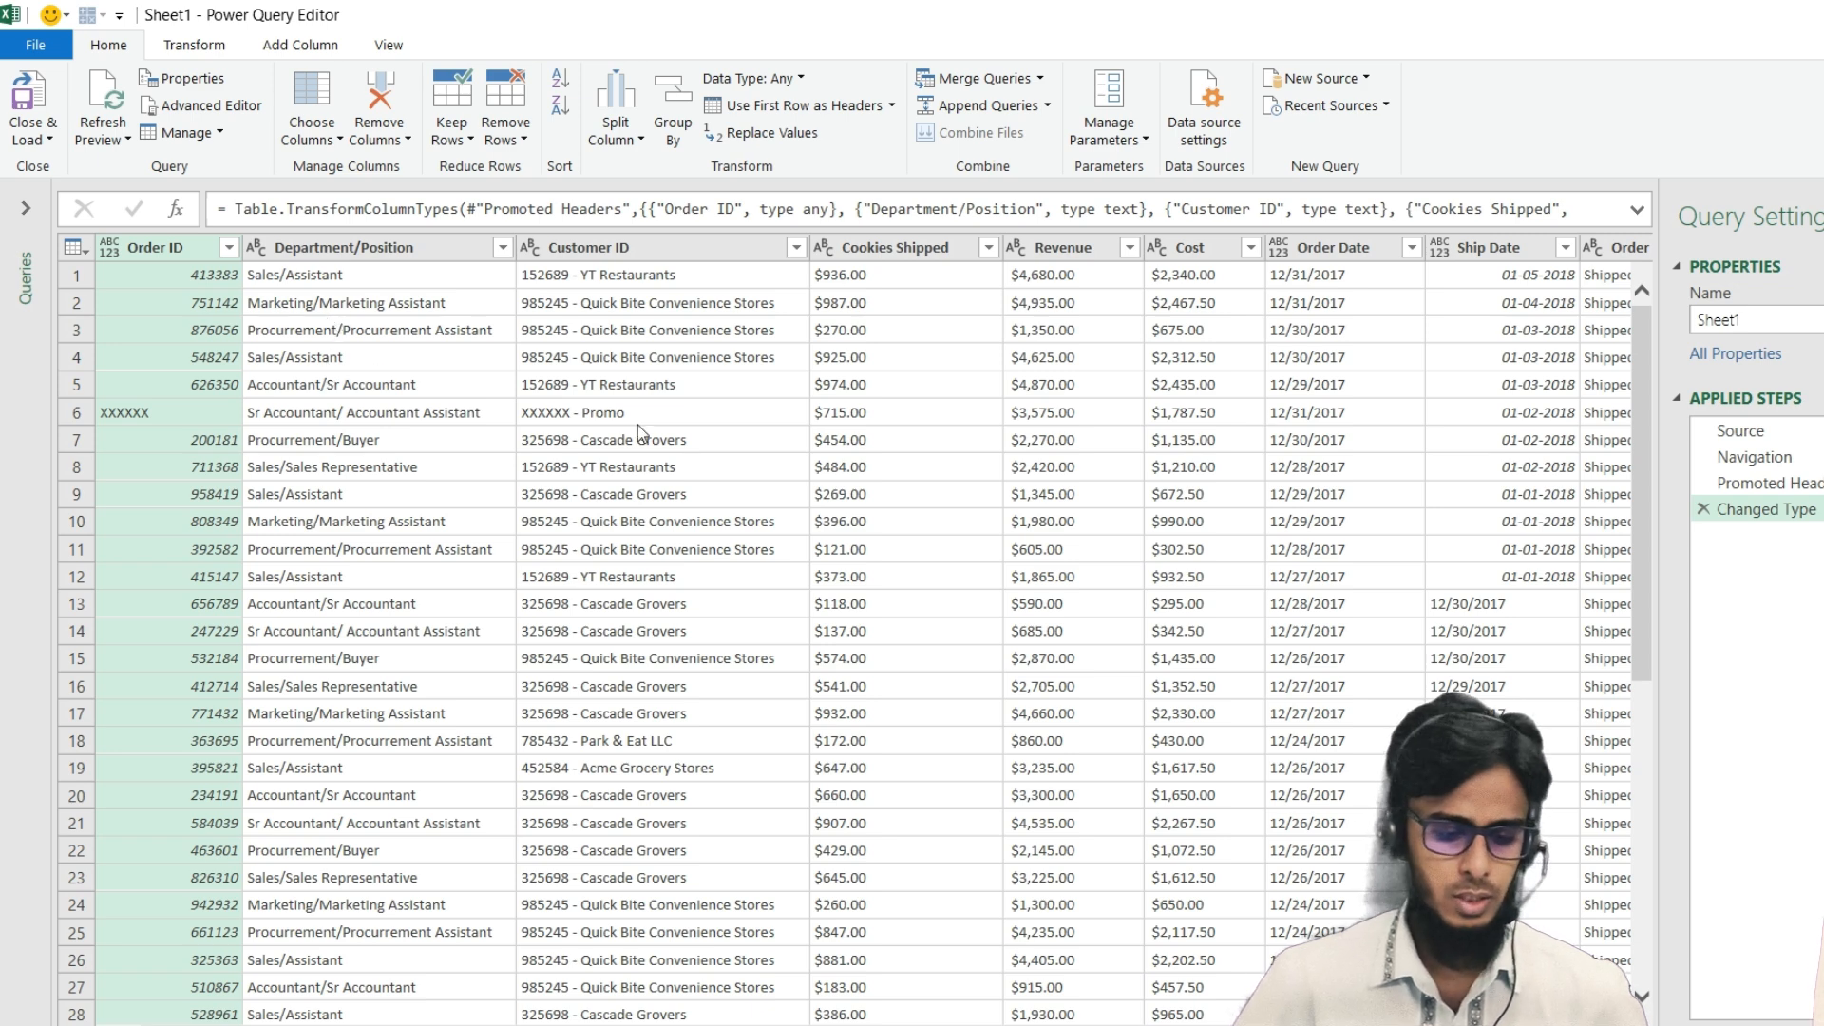
scroll(637, 425, right, 3)
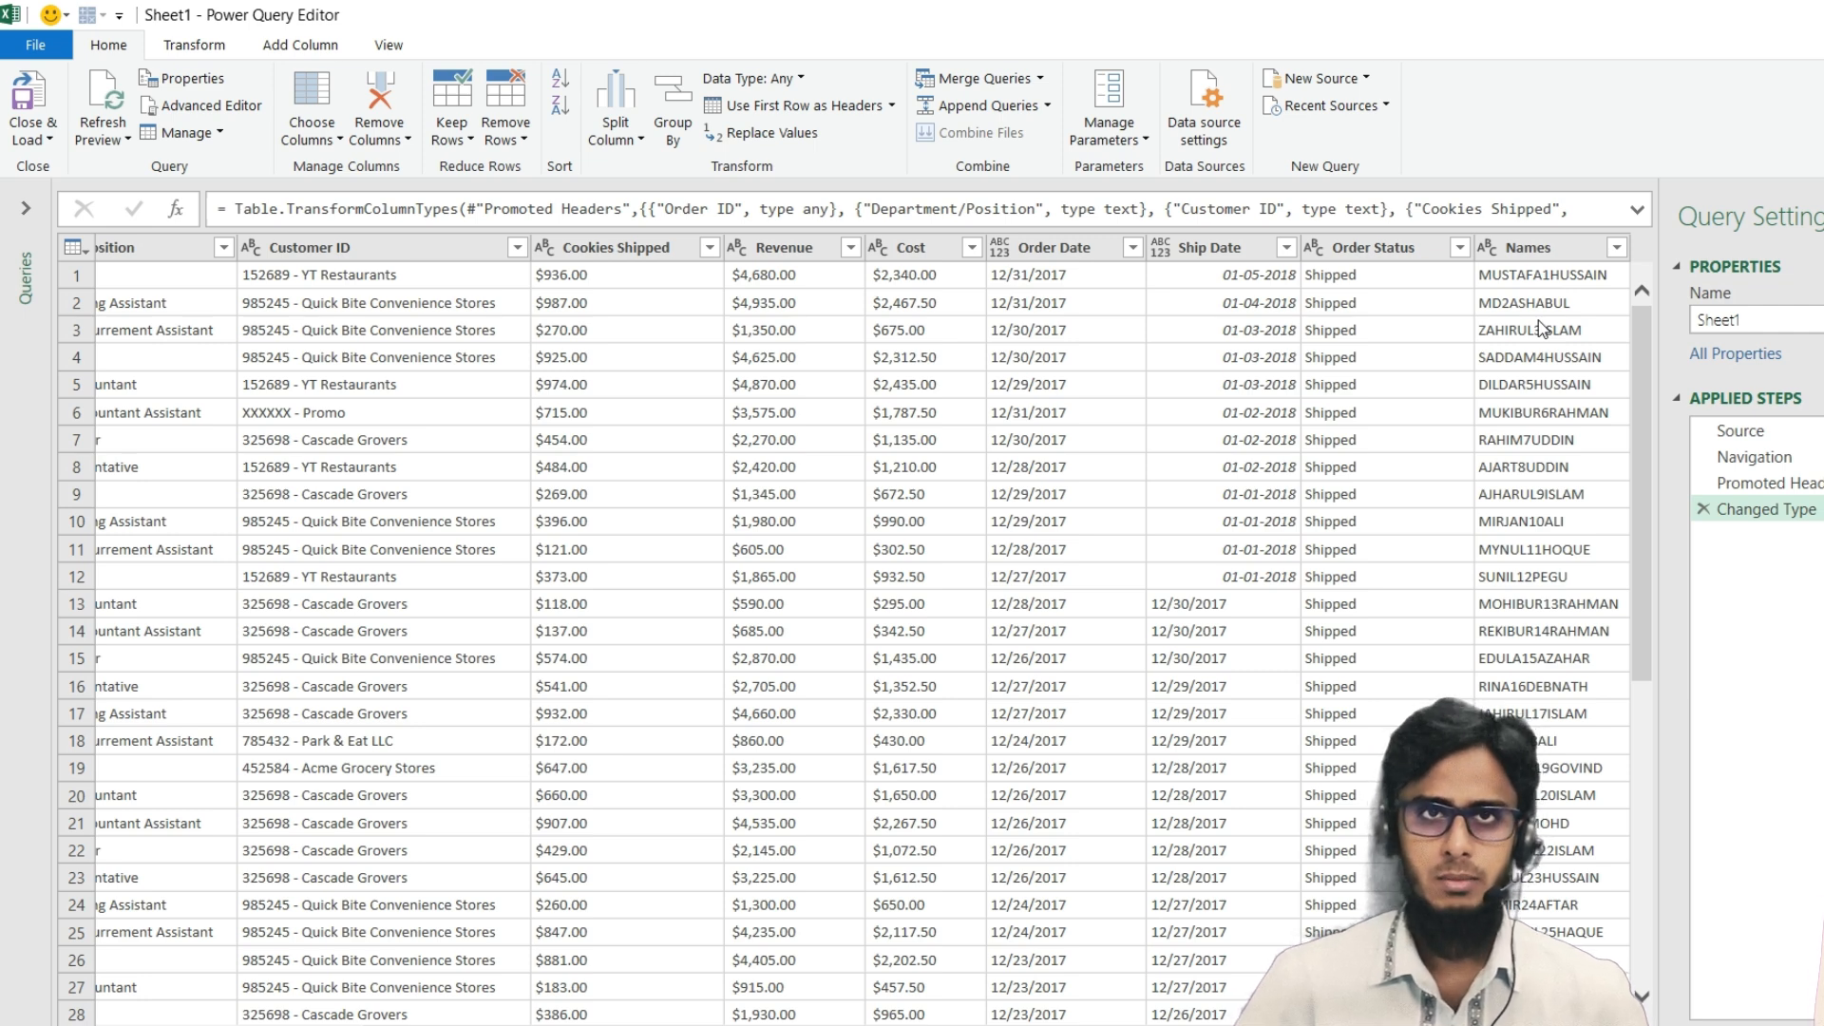
scroll(510, 398, left, 5)
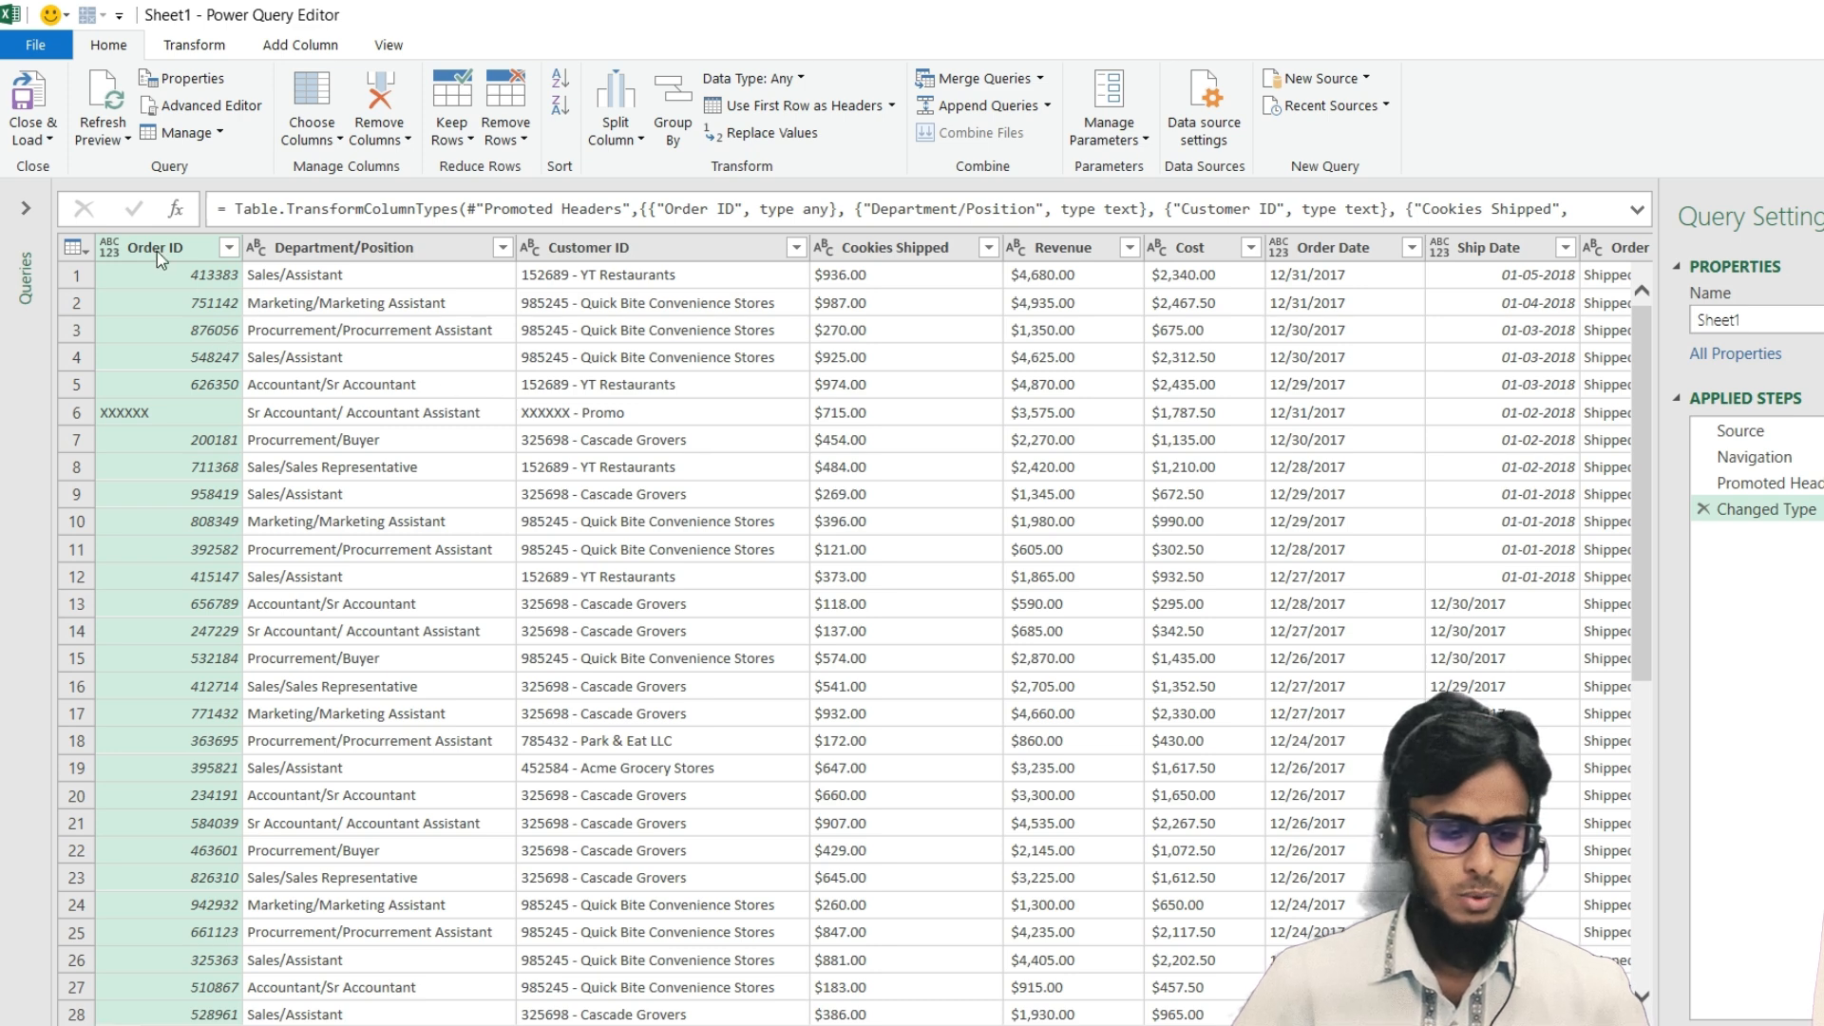
Filter the Order ID column to exclude the null and XXXXXX entries
click(229, 248)
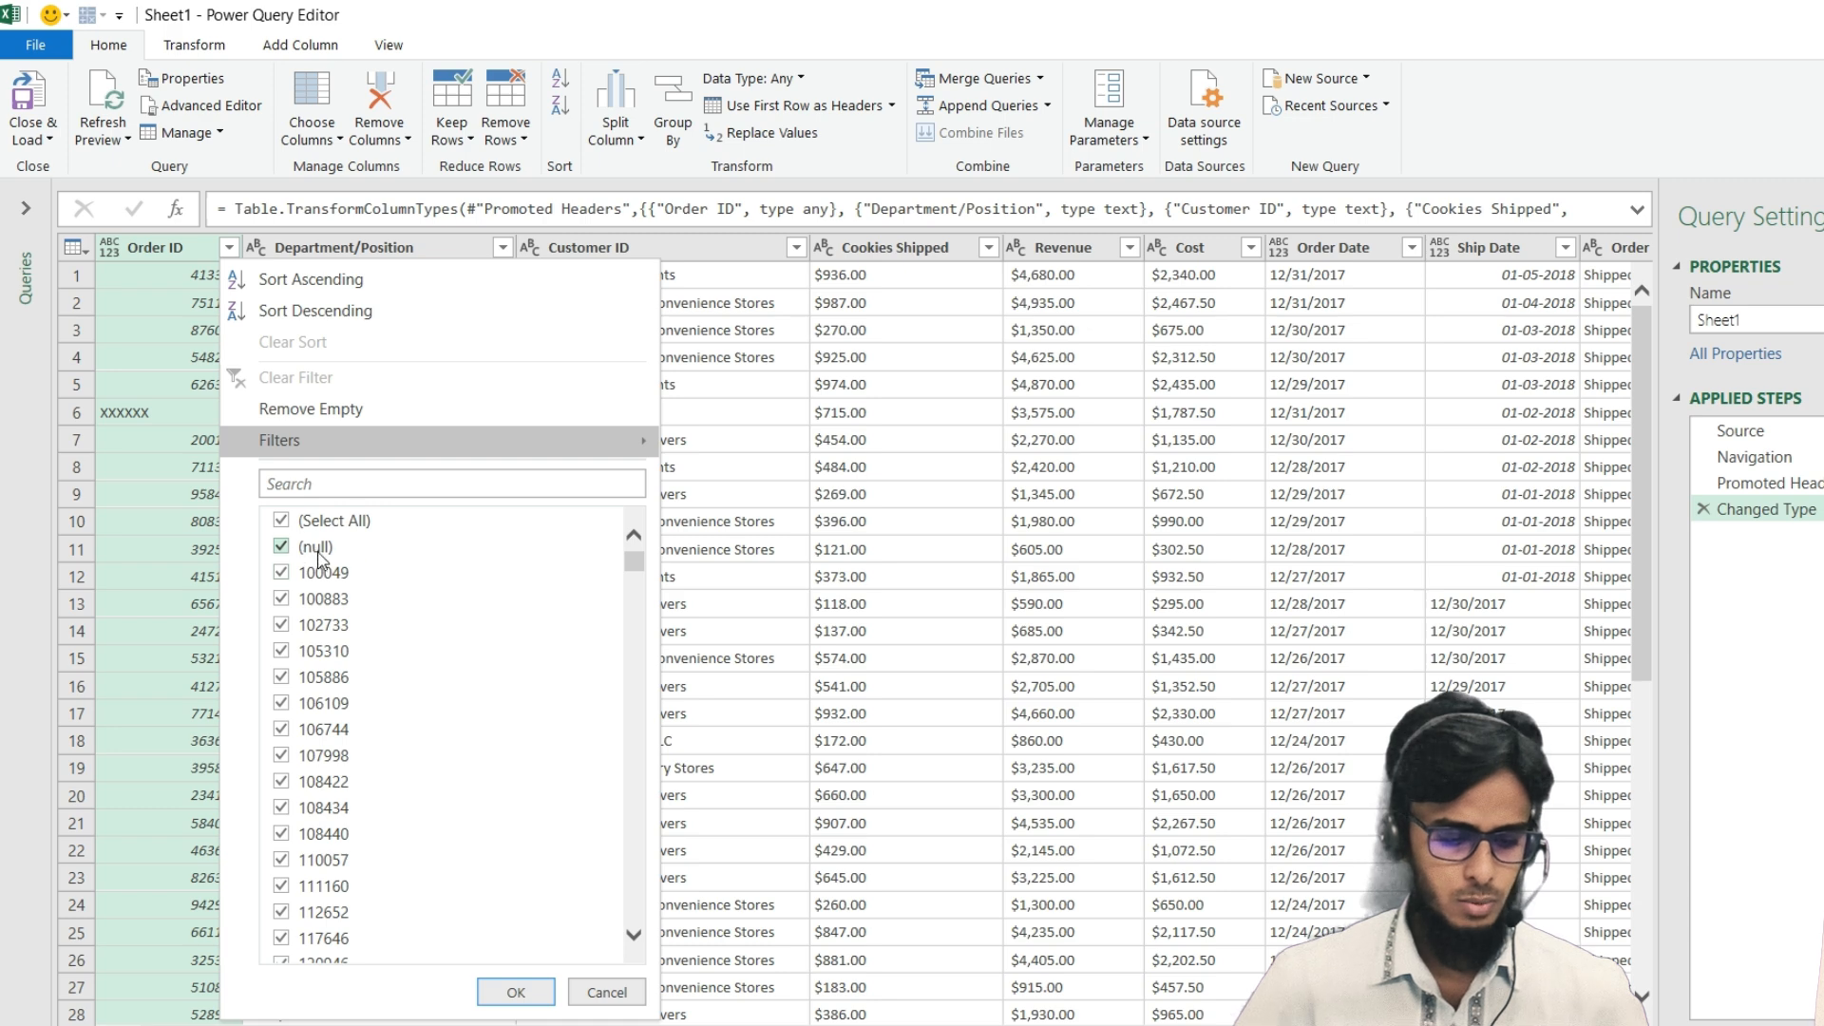
click(283, 548)
scroll(408, 707, down, 15)
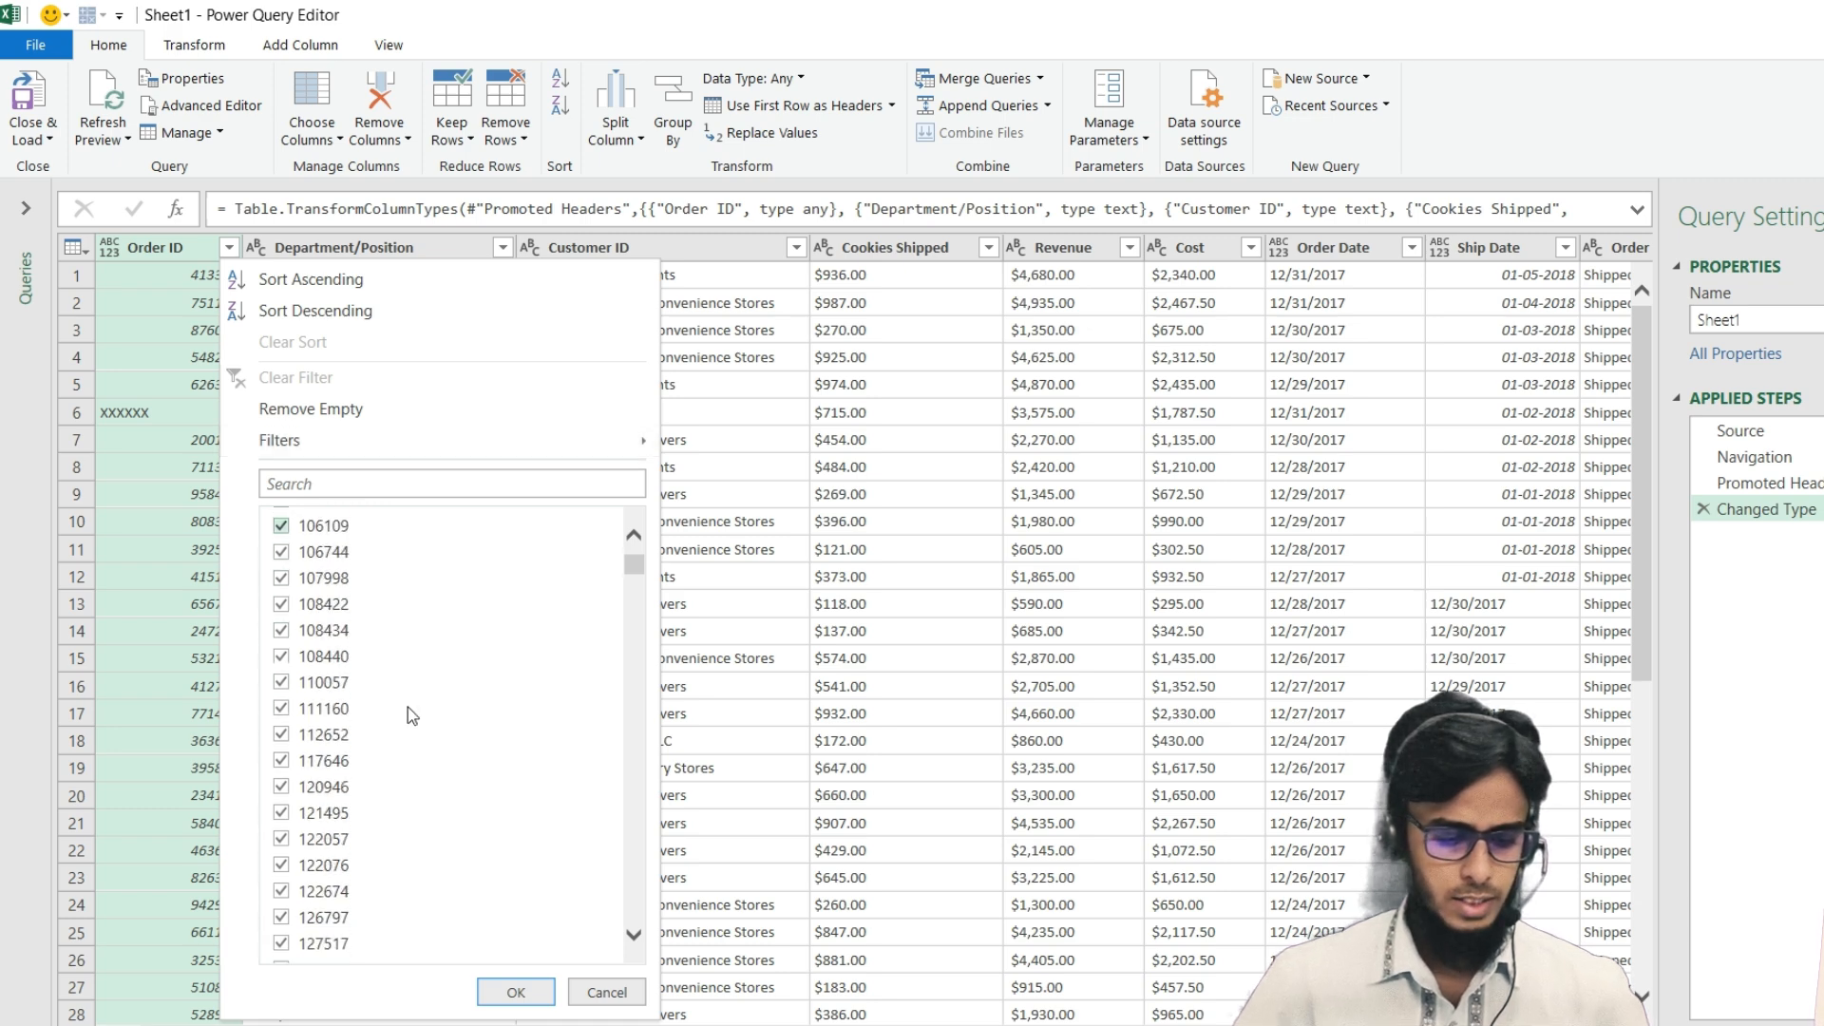
scroll(407, 714, down, 12)
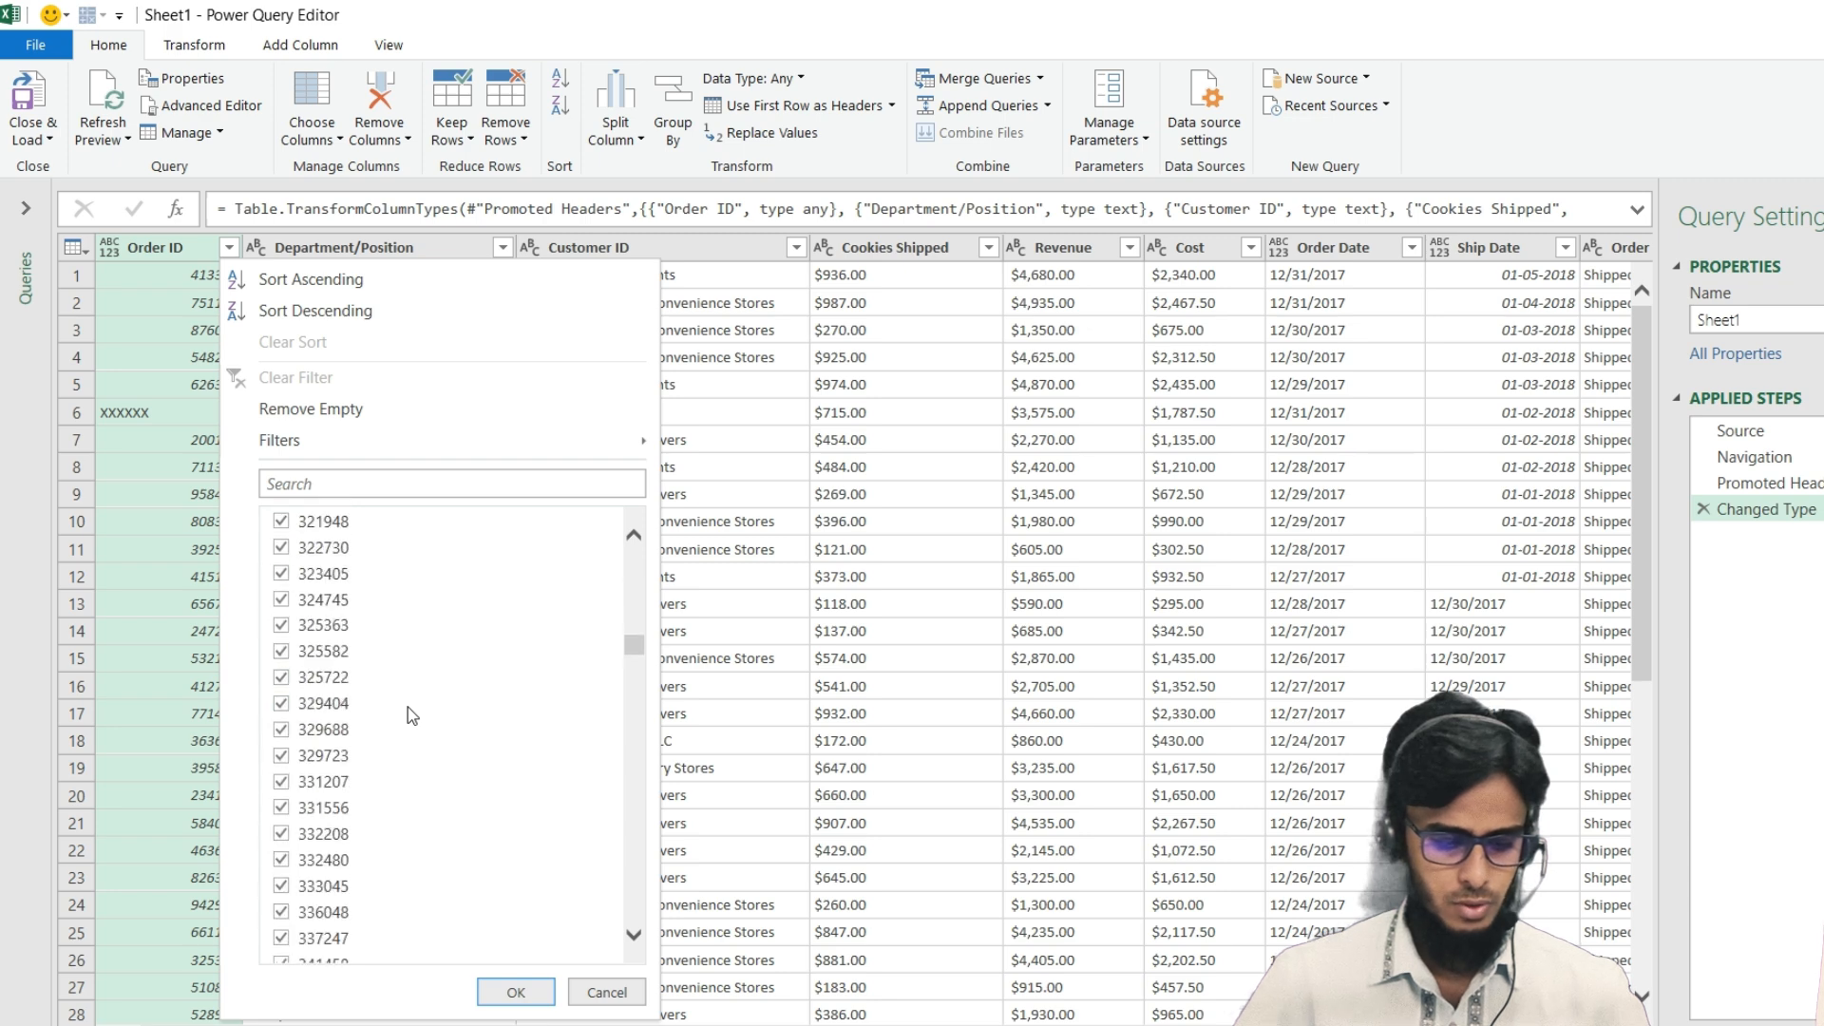
drag(637, 662, 625, 929)
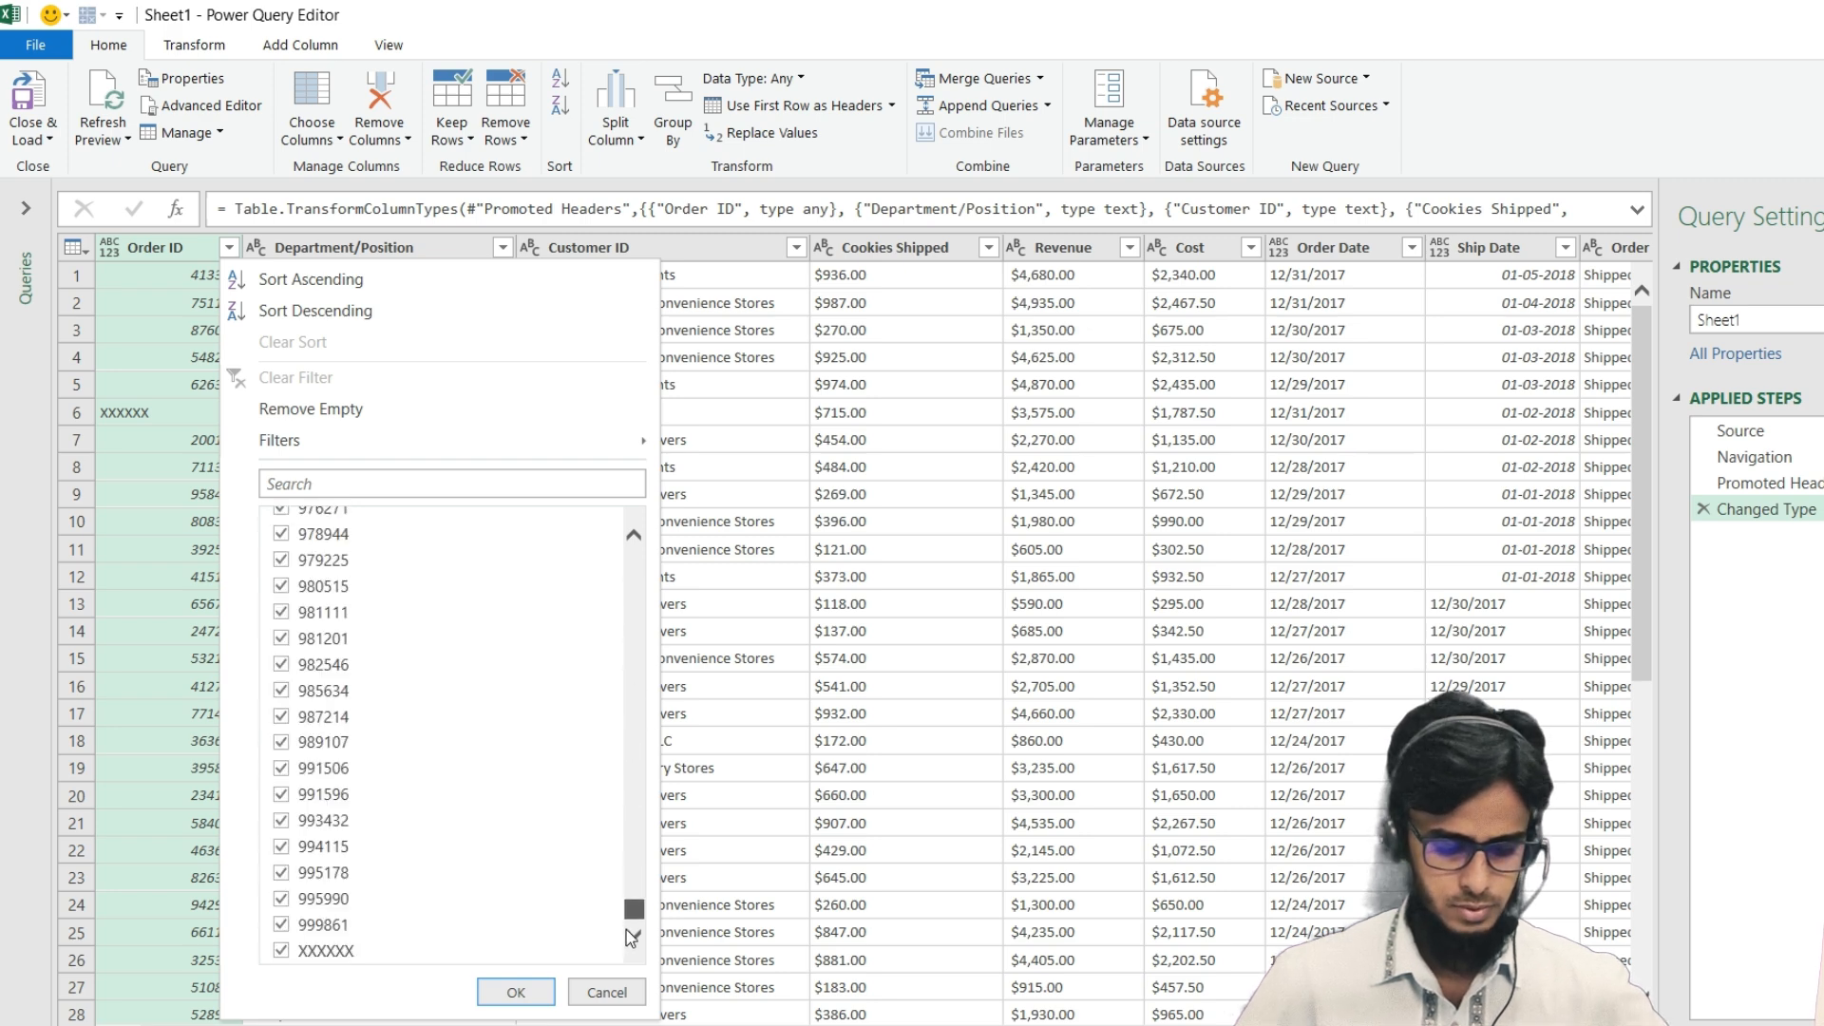
click(283, 951)
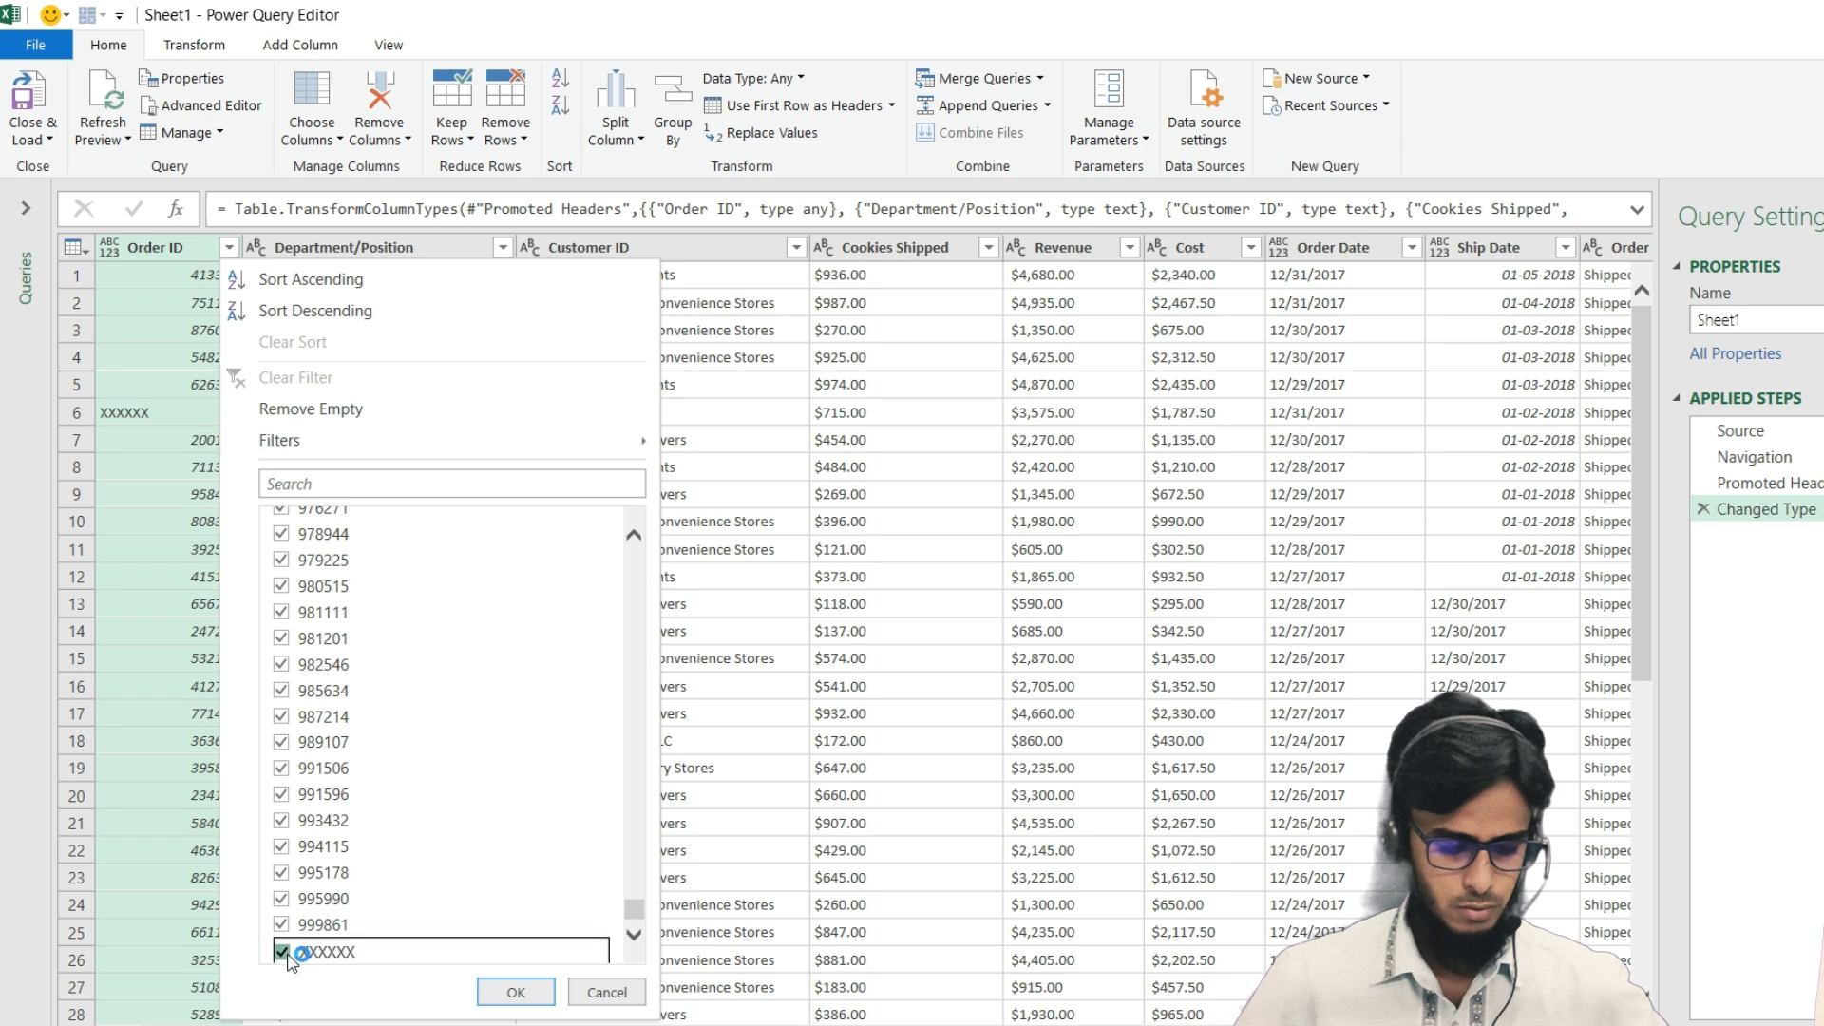
click(513, 994)
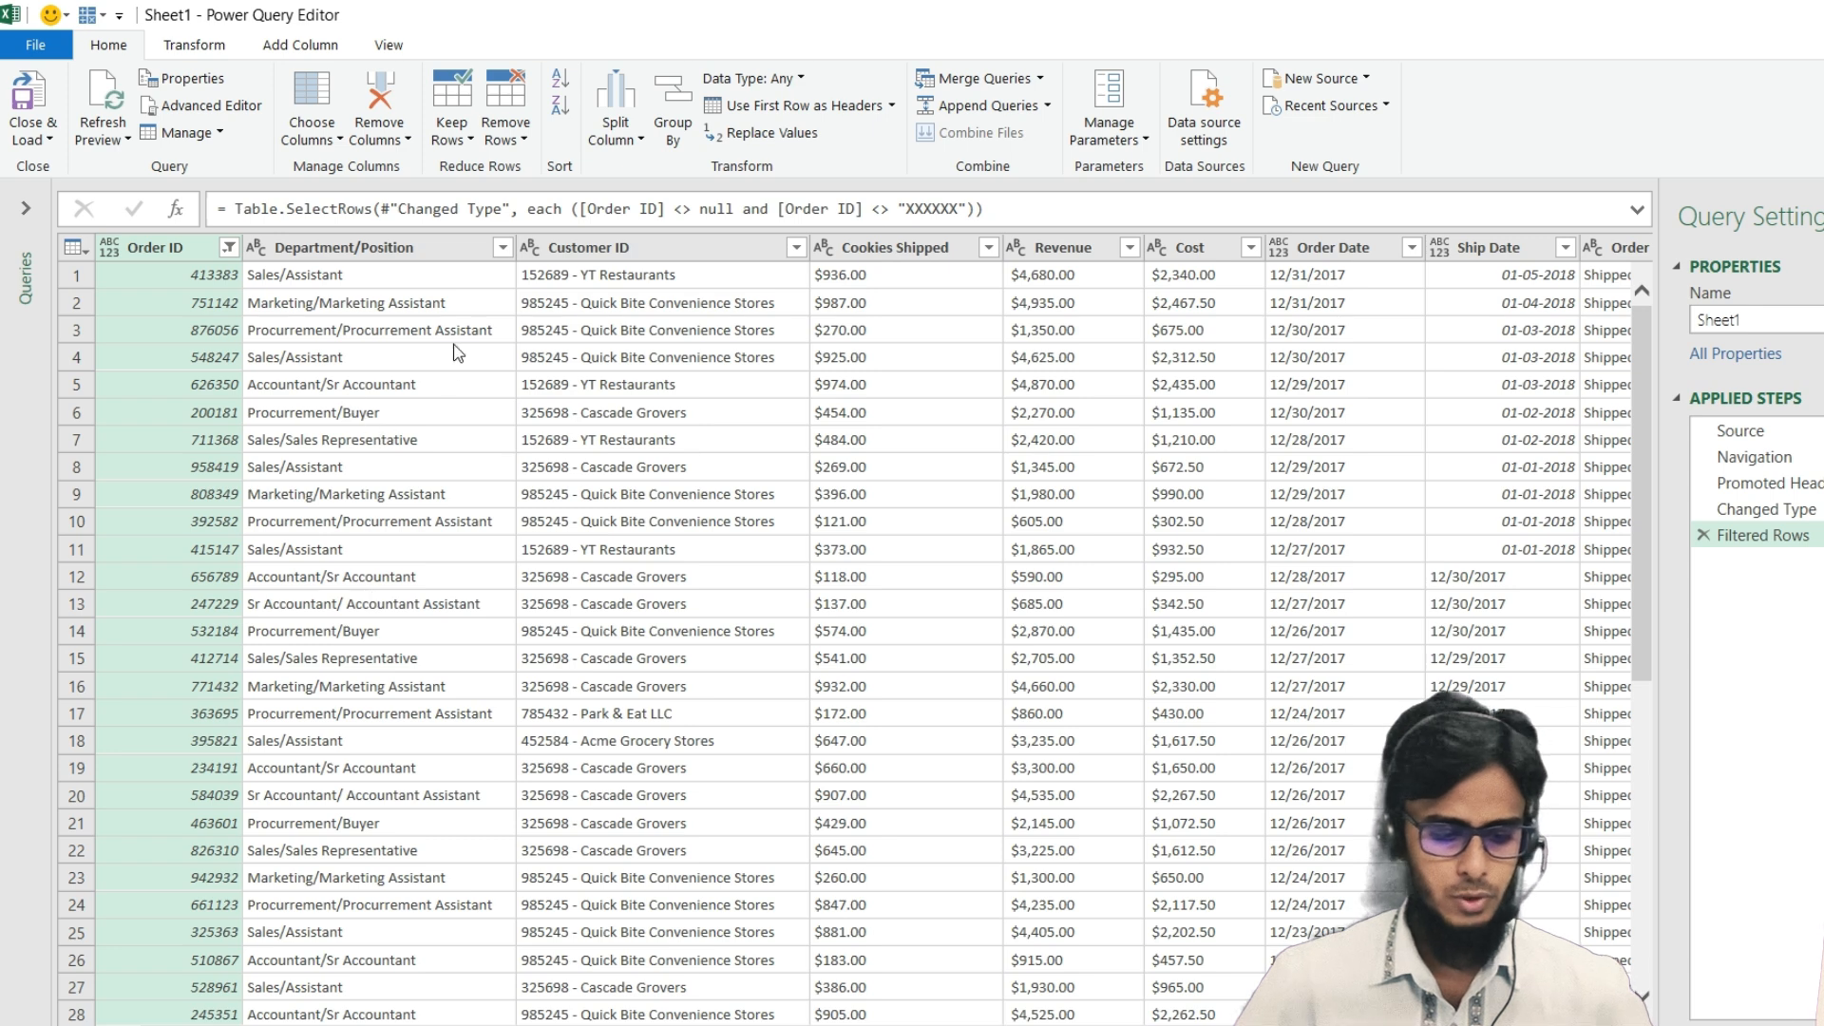
Split the Department/Position column at each occurrence of the custom delimiter "/"
click(390, 248)
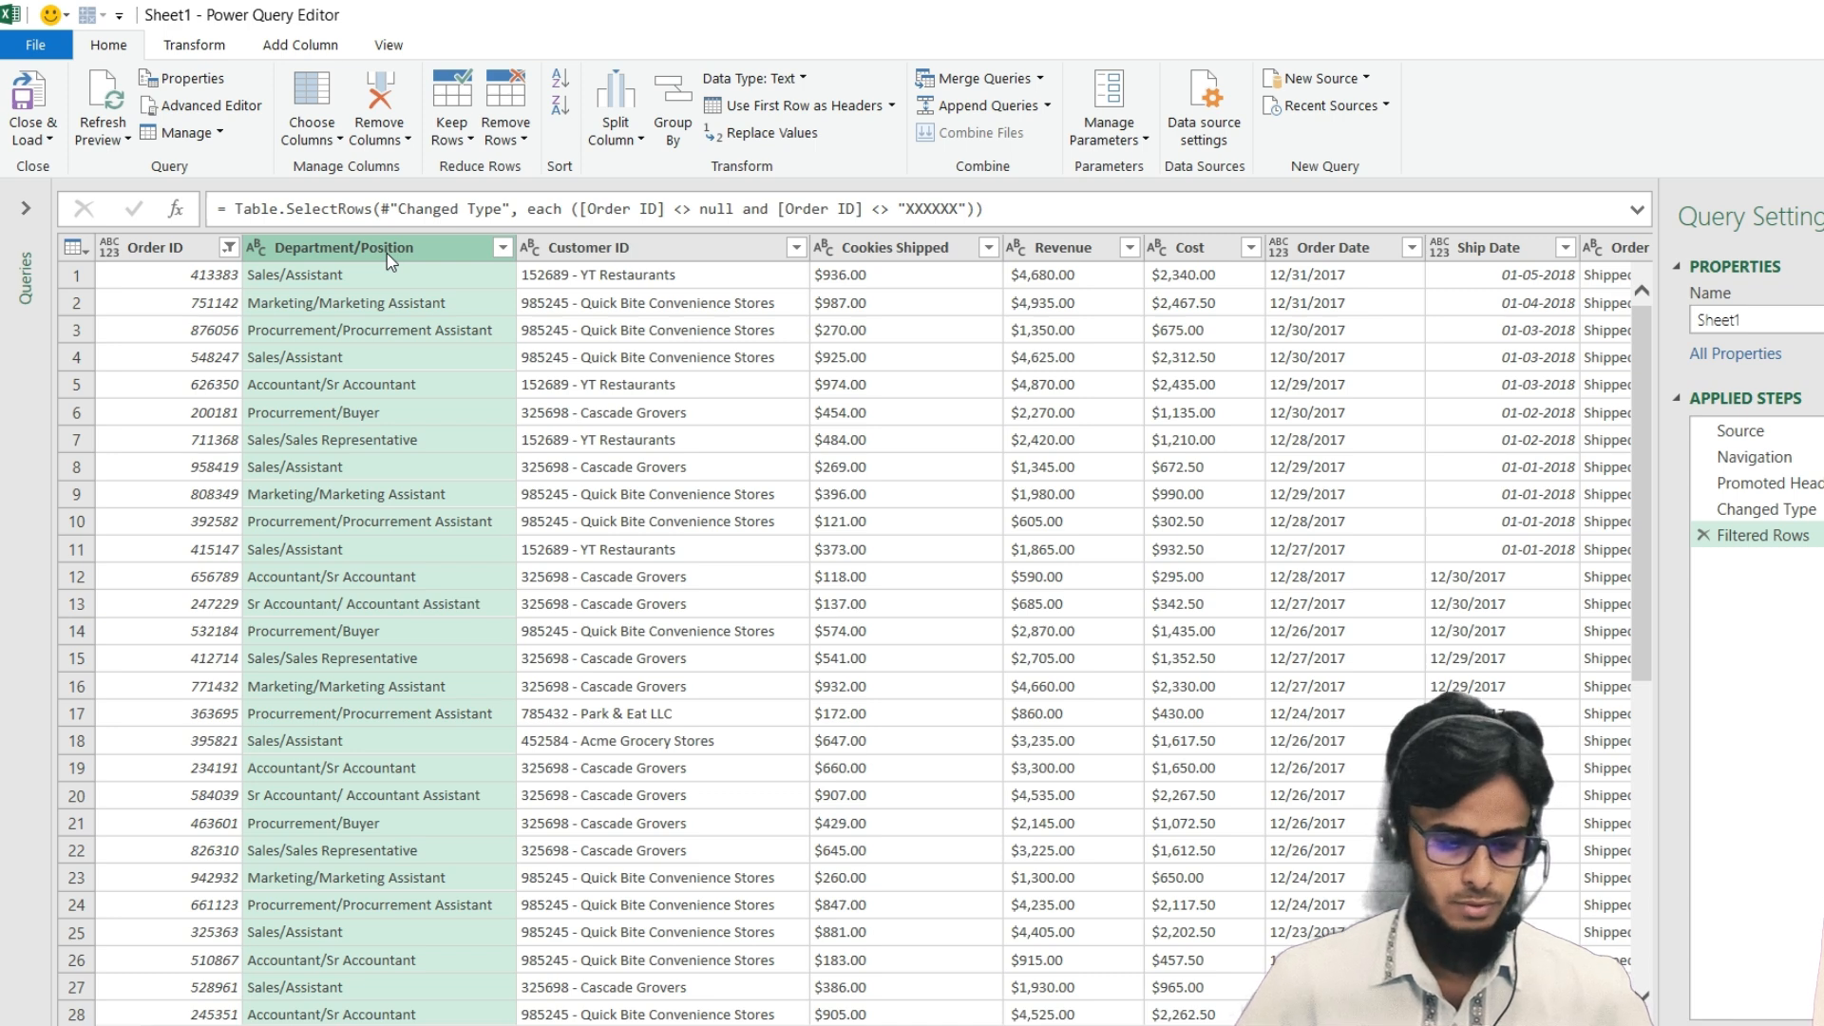
click(636, 139)
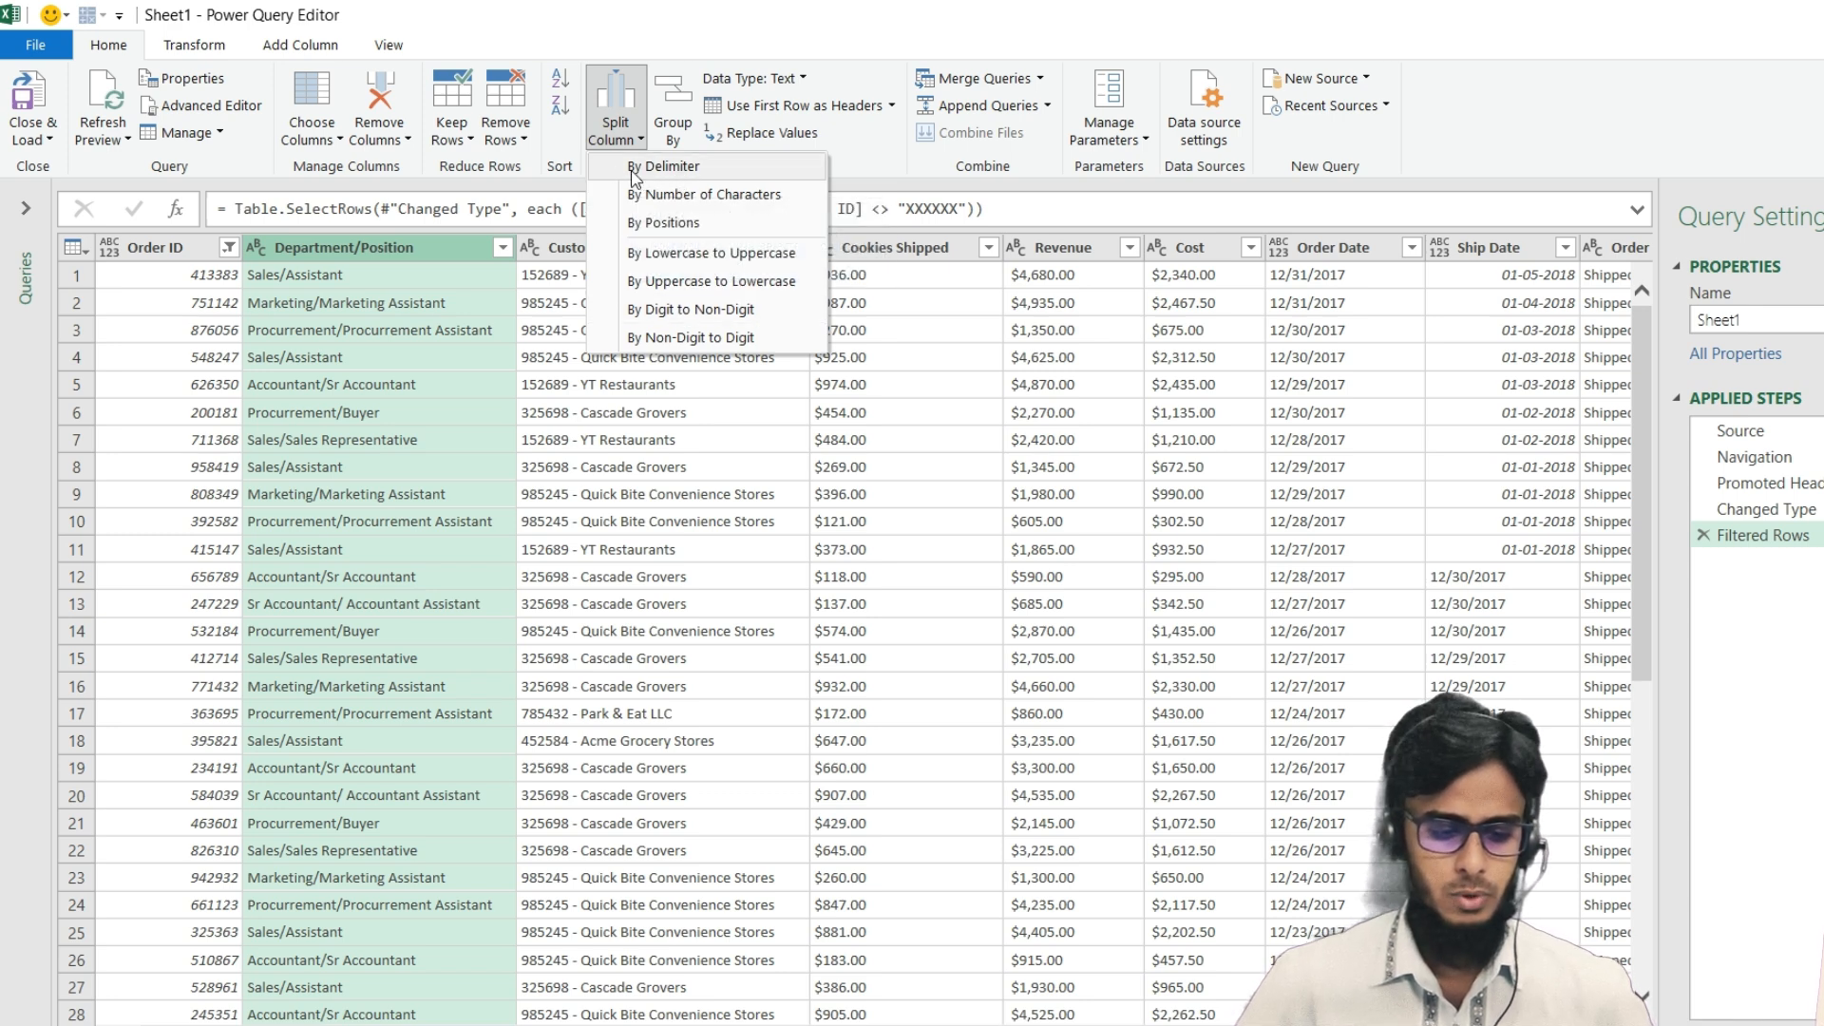
click(638, 171)
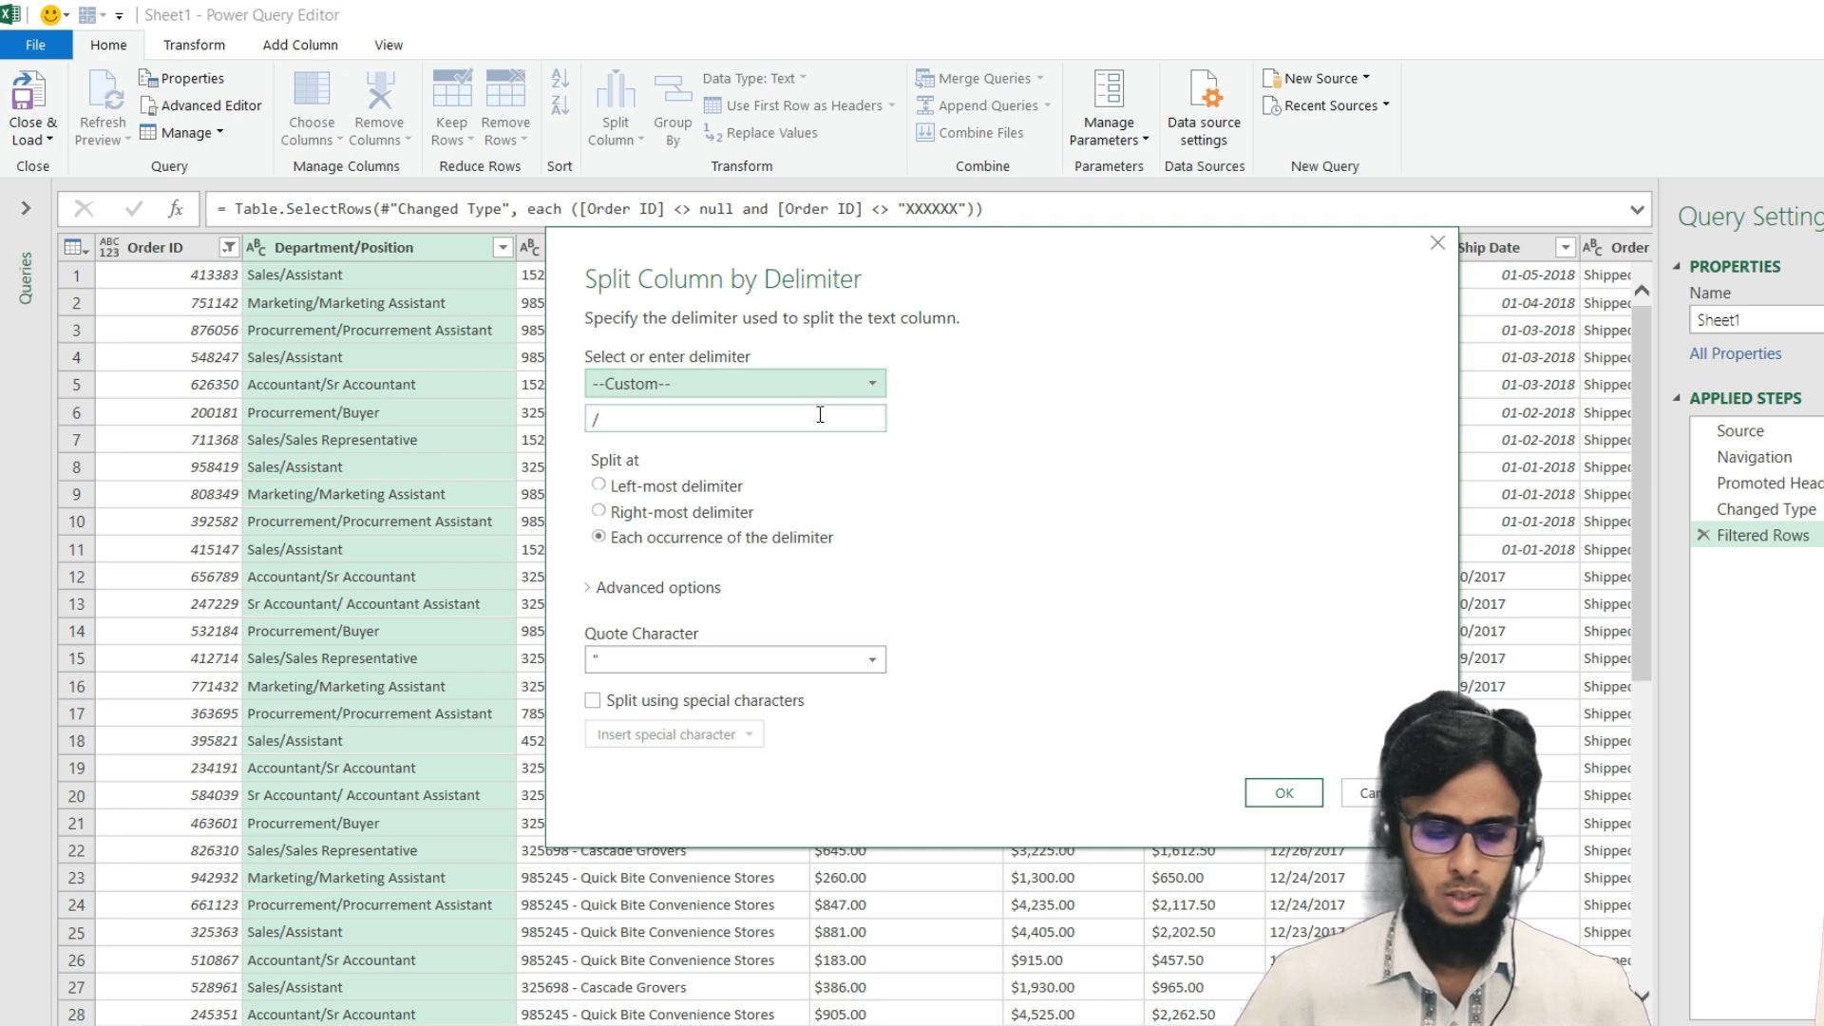
click(645, 385)
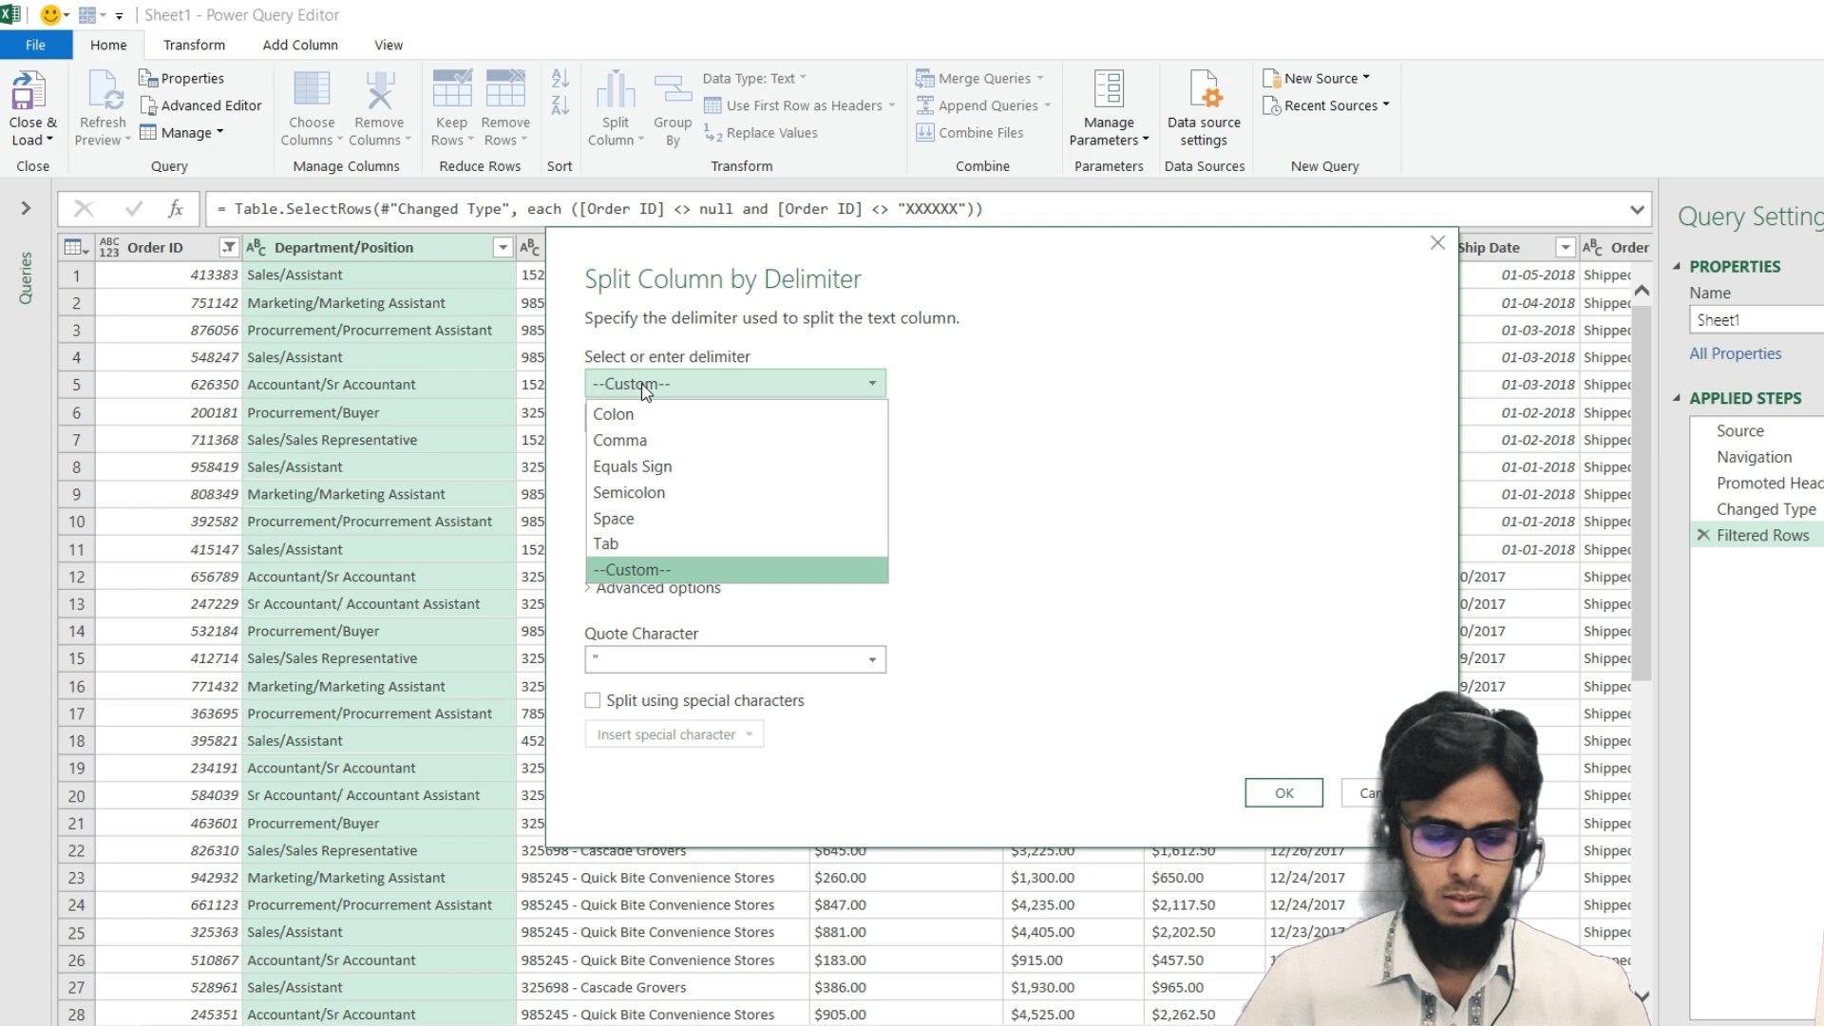
click(640, 570)
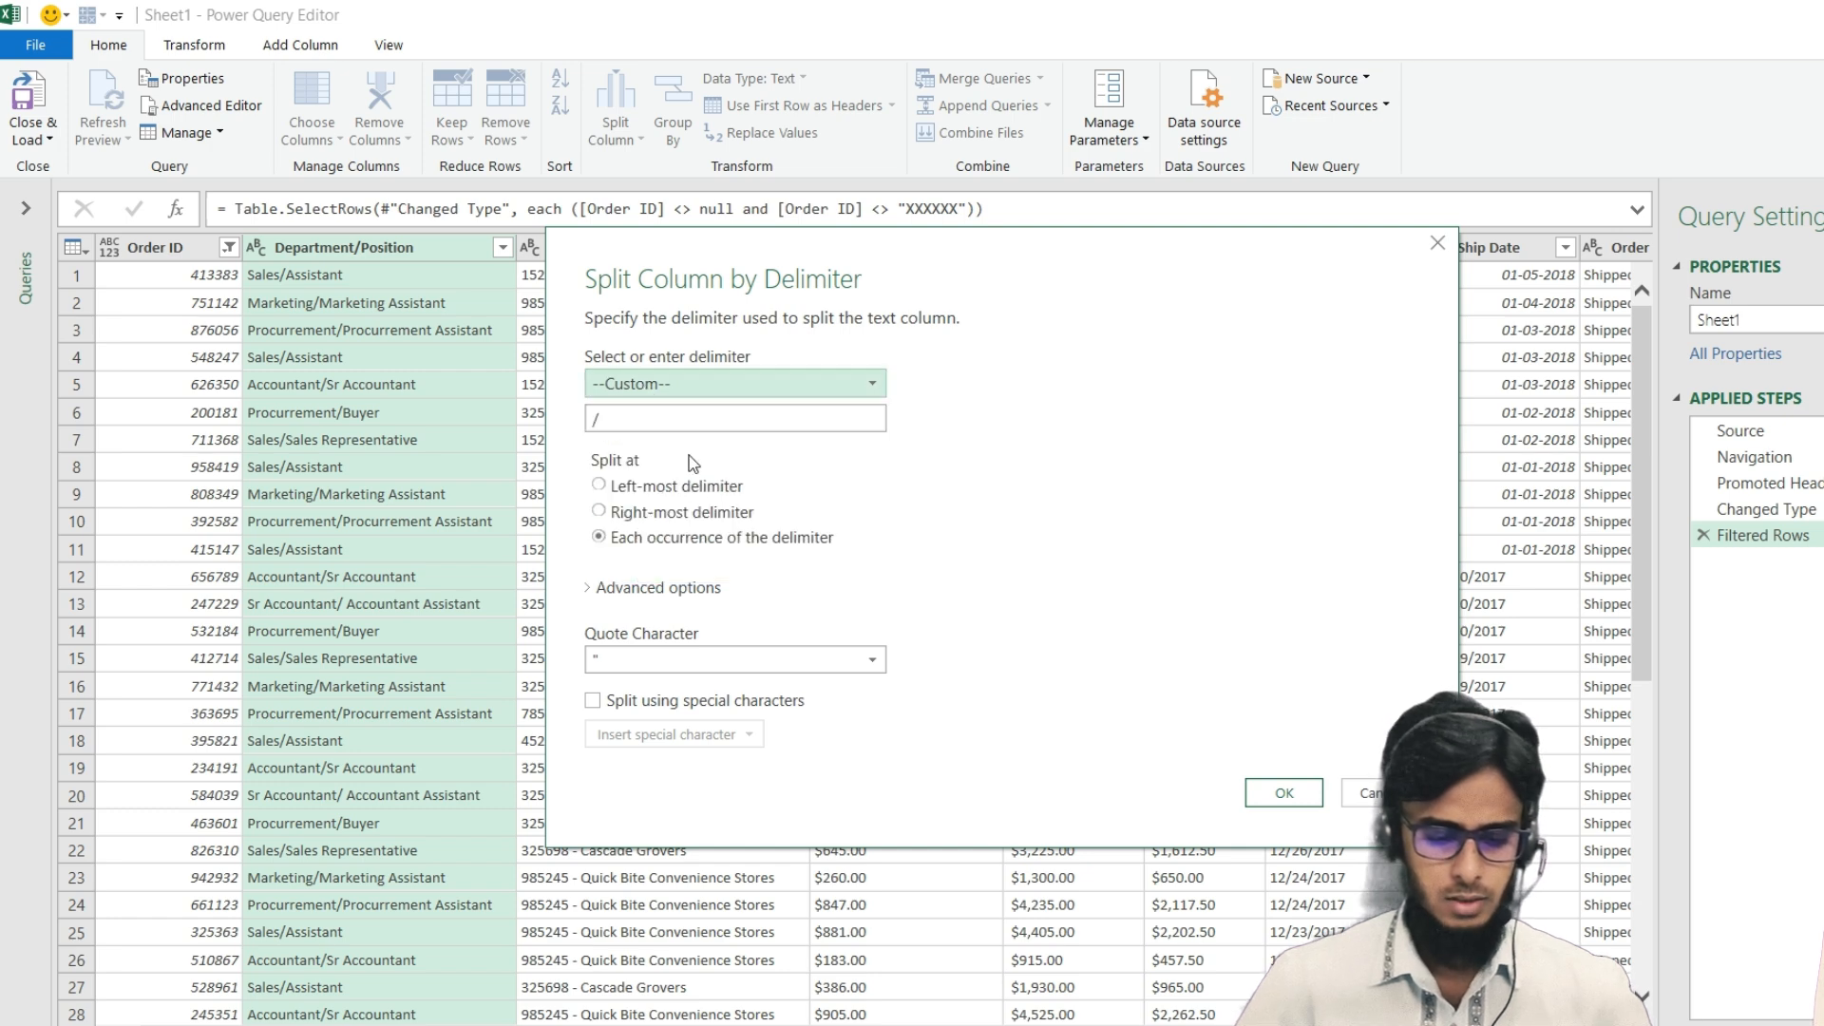
click(629, 420)
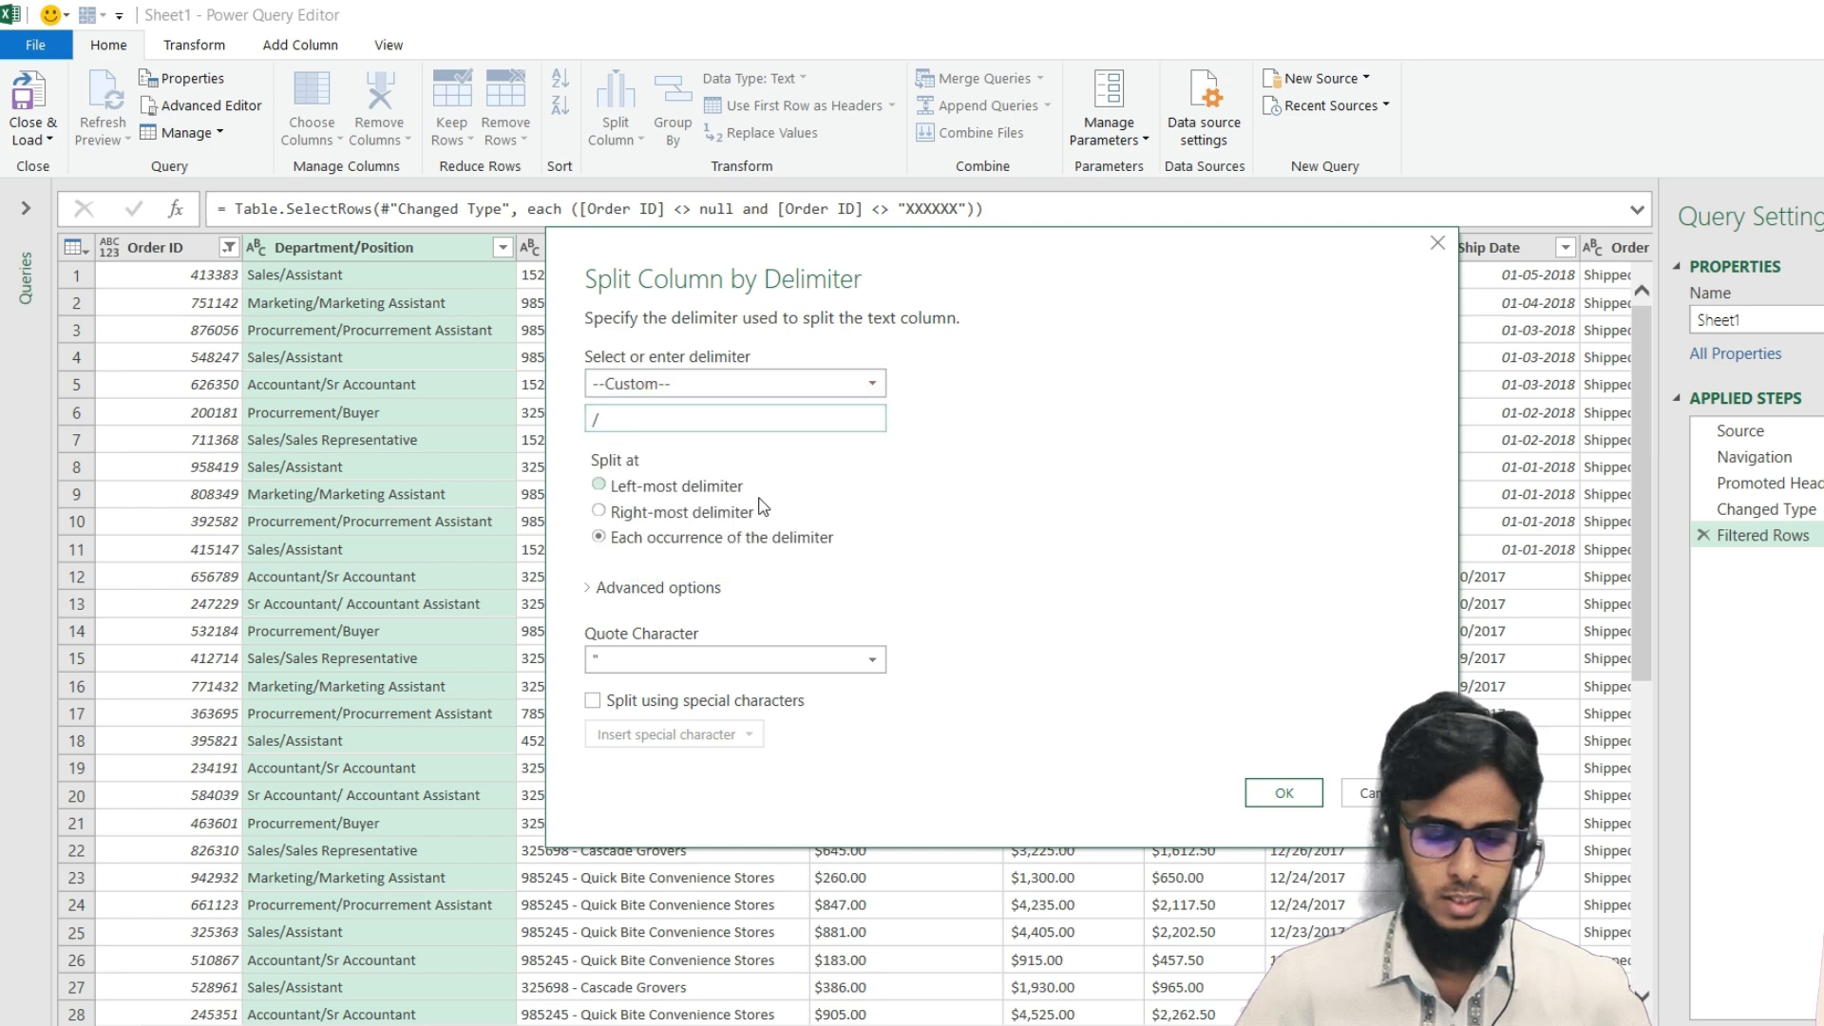
click(1292, 794)
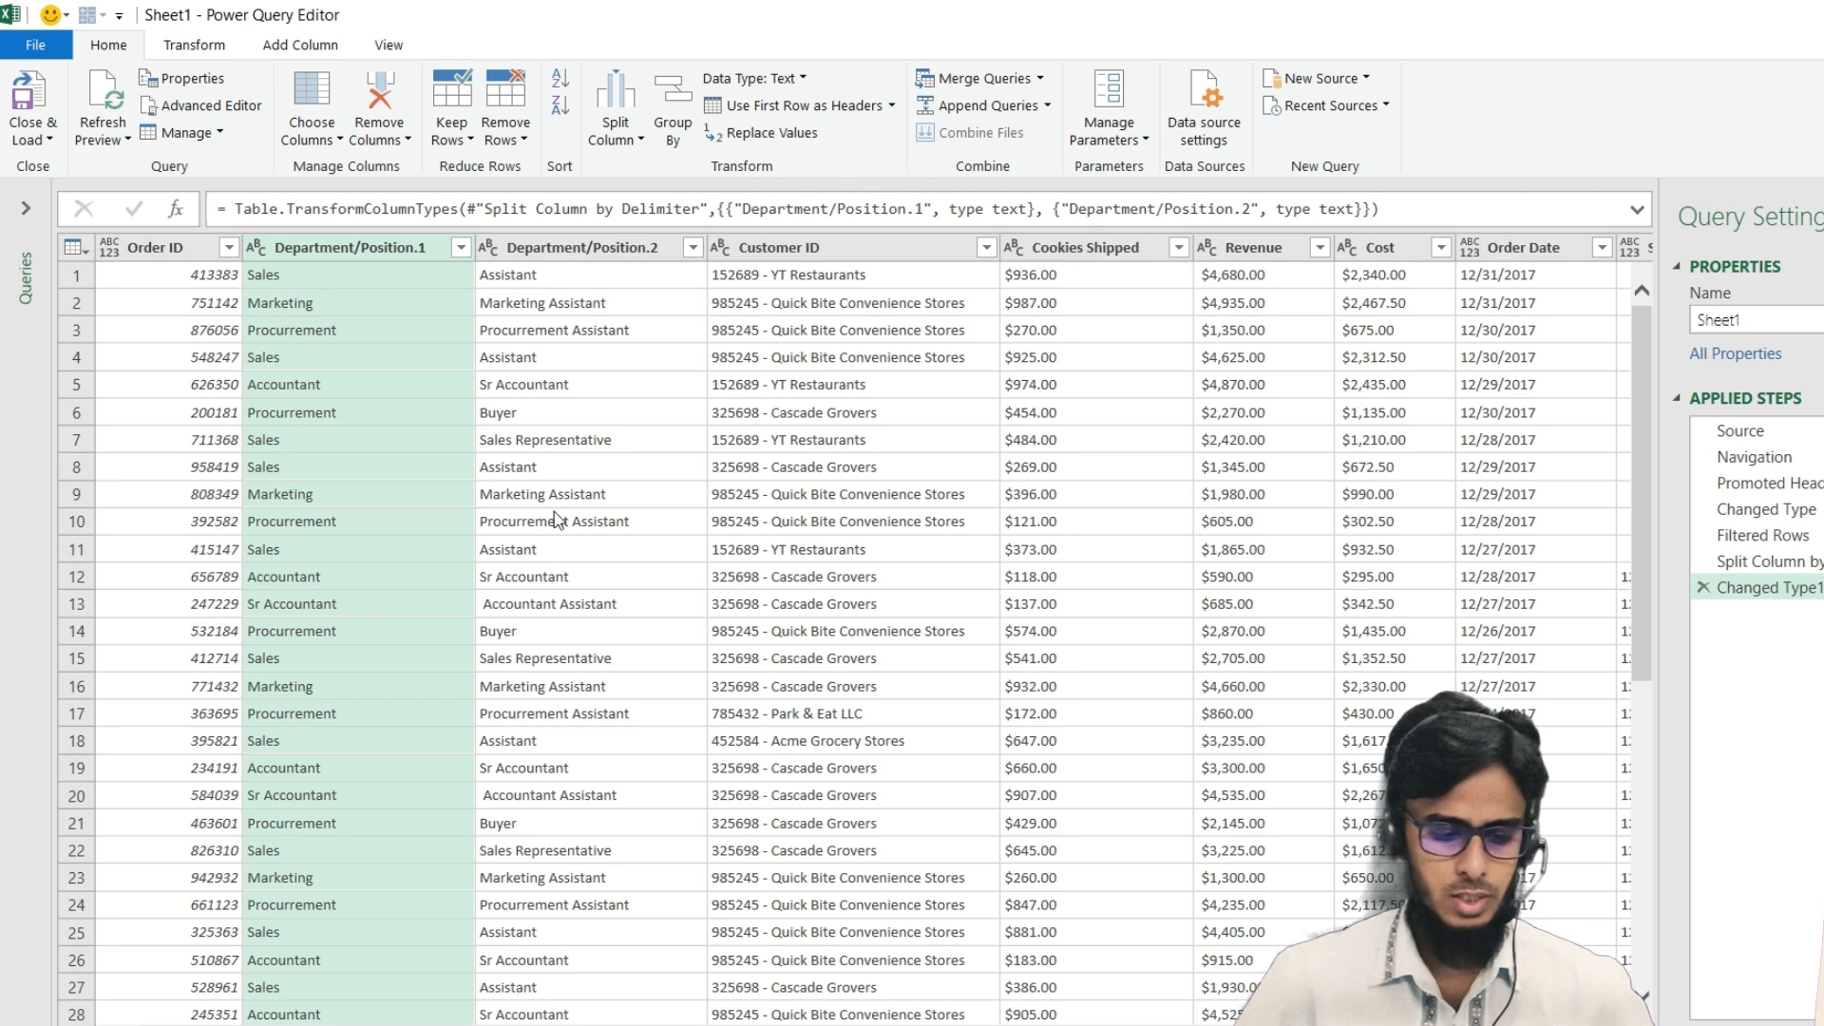
Rename the Department/Position.1 column as Department
double_click(345, 249)
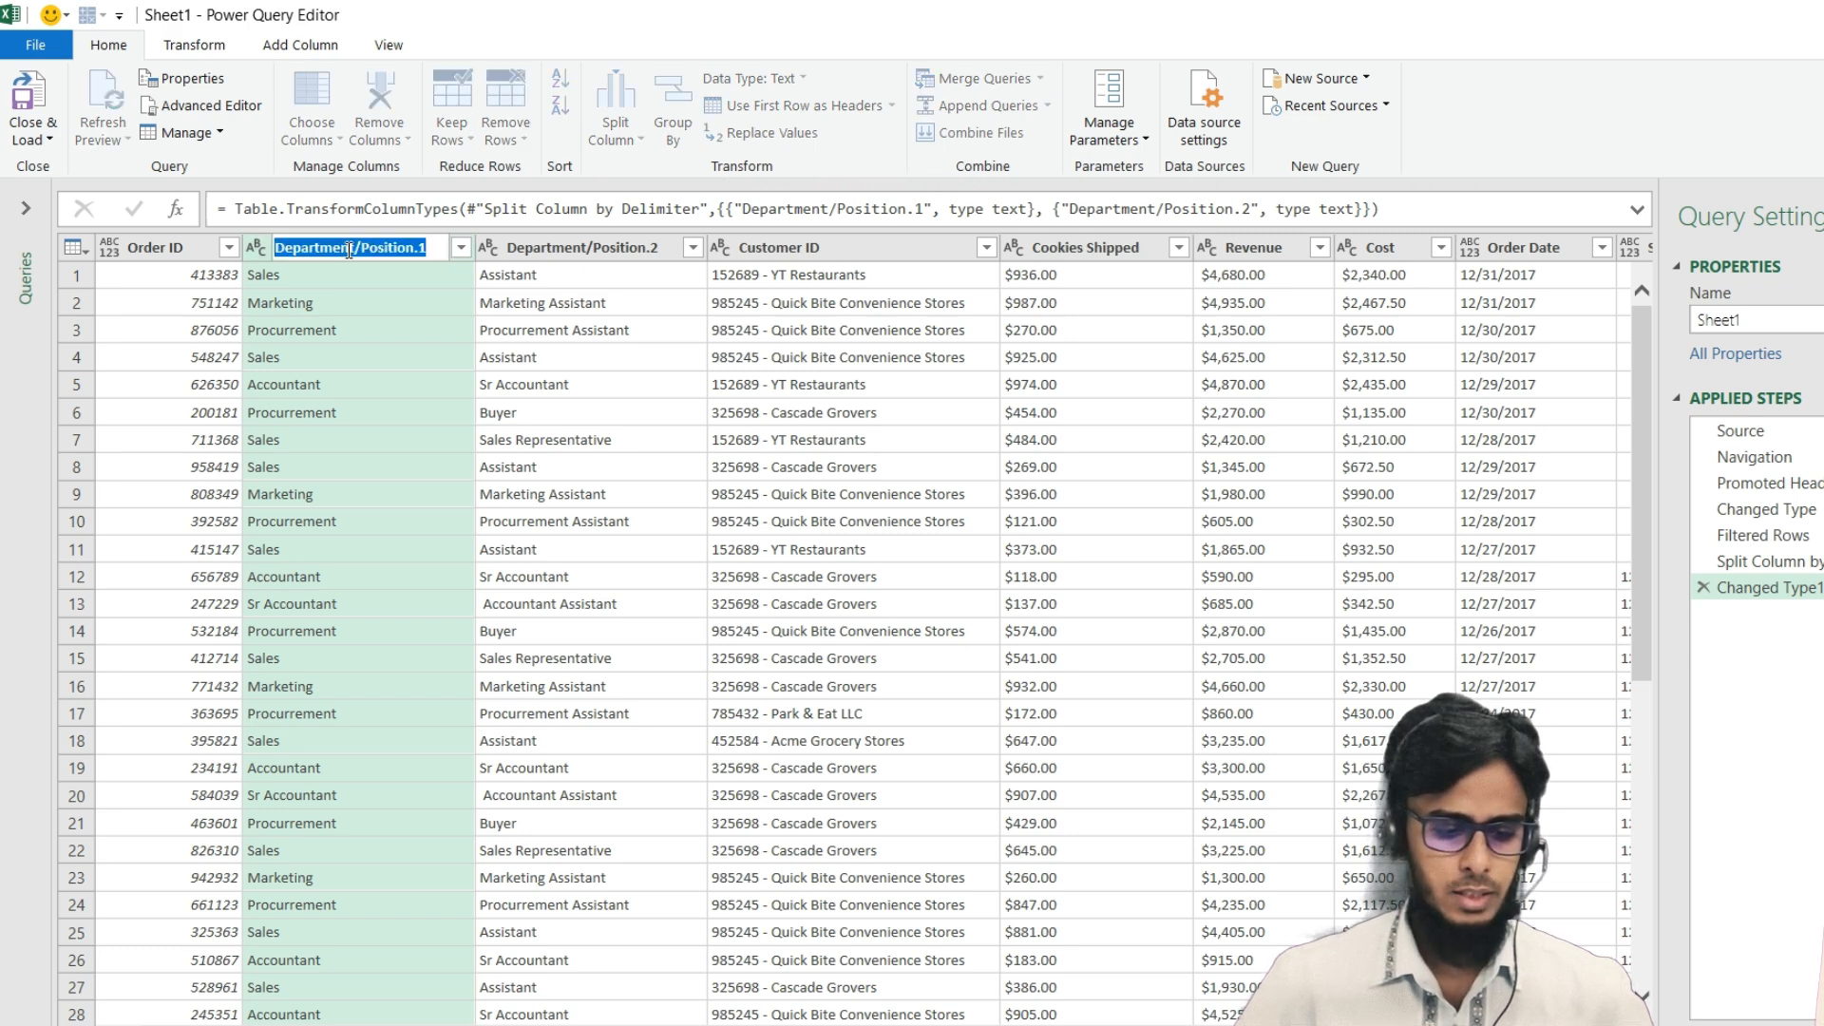
key(End)
key(BackSpace)
key(BackSpace)
key(BackSpace)
key(BackSpace)
key(BackSpace)
key(BackSpace)
key(BackSpace)
key(BackSpace)
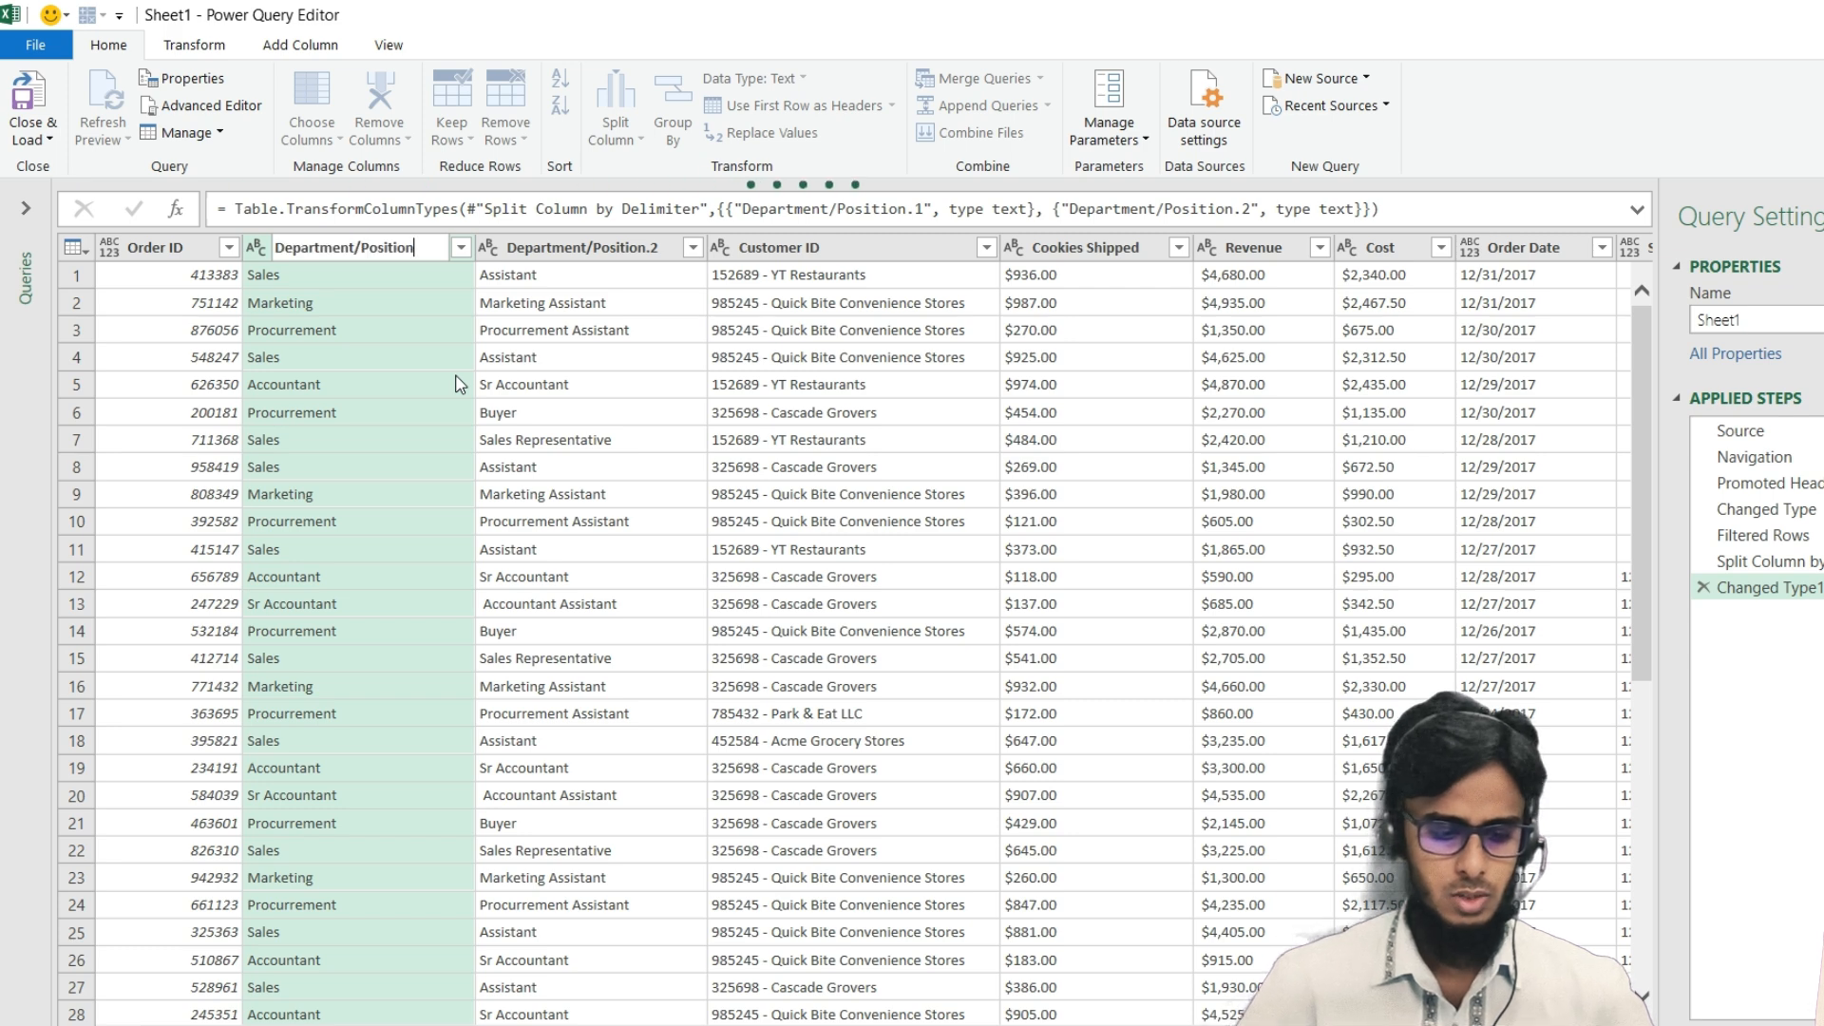
key(BackSpace)
key(BackSpace)
key(BackSpace)
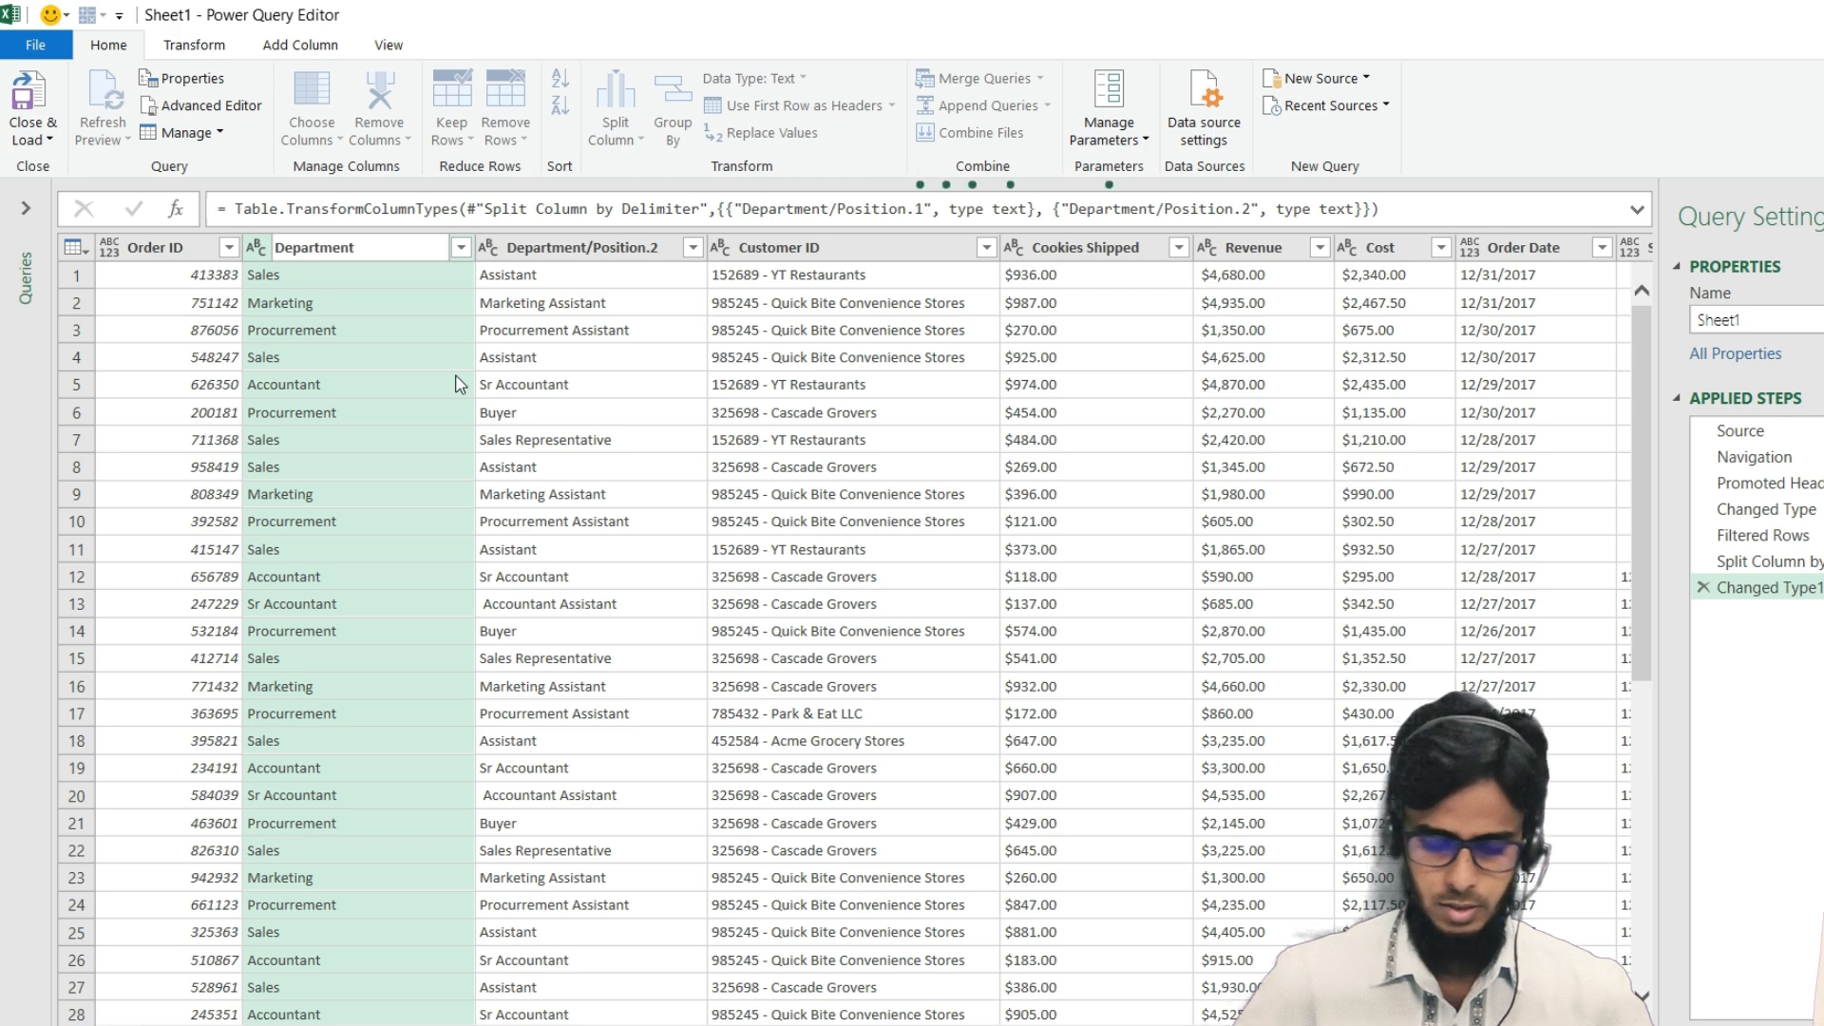
key(Return)
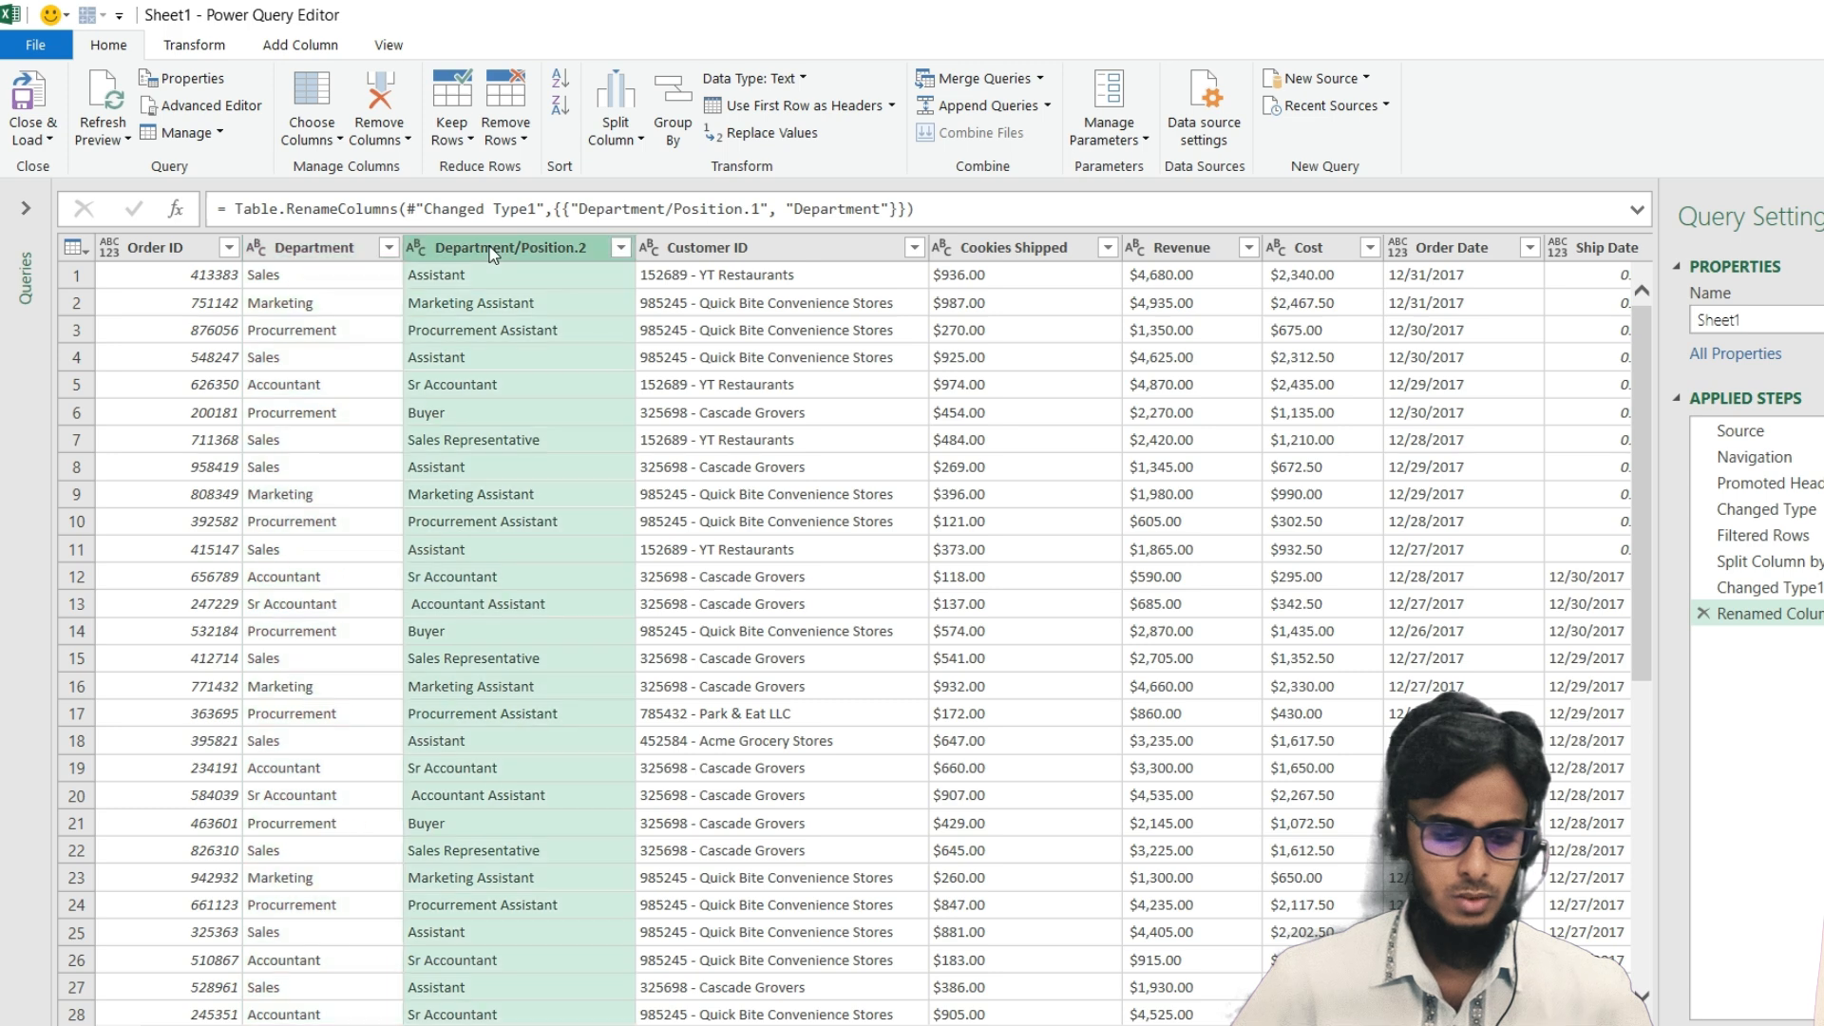
Rename the Department/Position.2 column as Position
double_click(491, 247)
key(End)
key(BackSpace)
key(BackSpace)
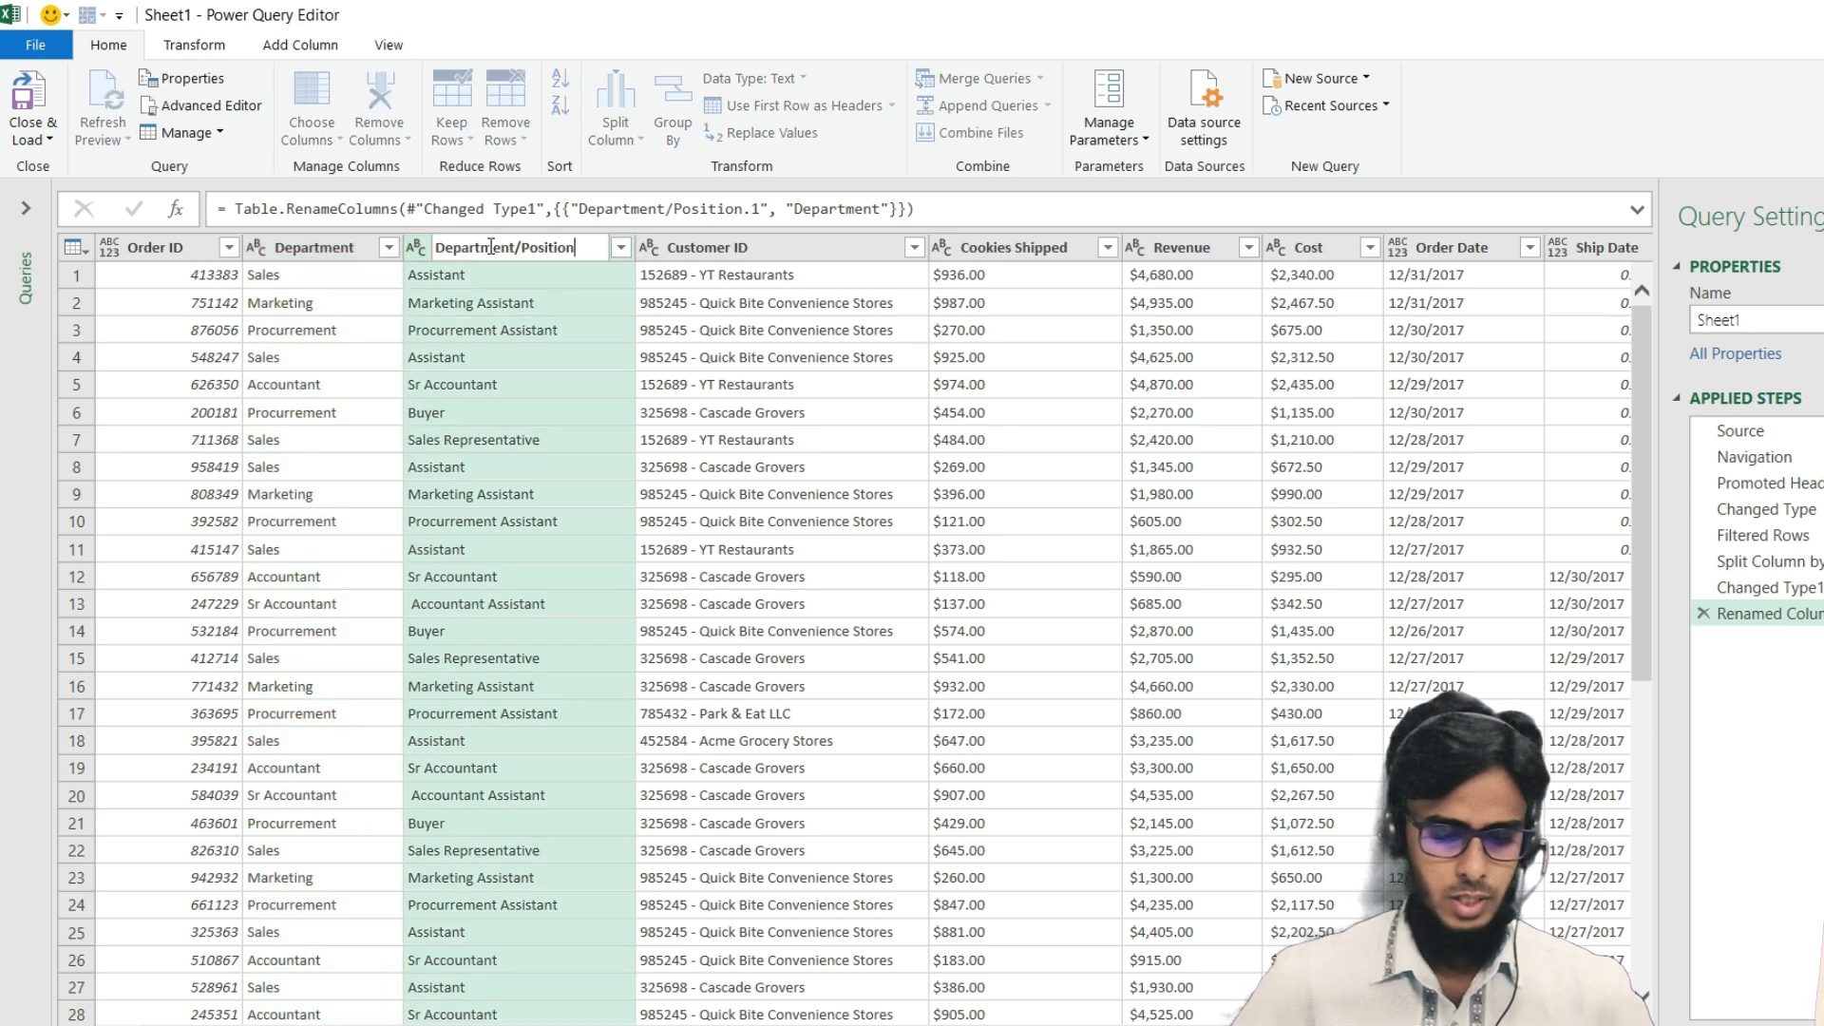
key(Right)
key(BackSpace)
key(BackSpace)
key(BackSpace)
key(BackSpace)
key(BackSpace)
key(BackSpace)
key(BackSpace)
key(BackSpace)
key(BackSpace)
key(BackSpace)
key(BackSpace)
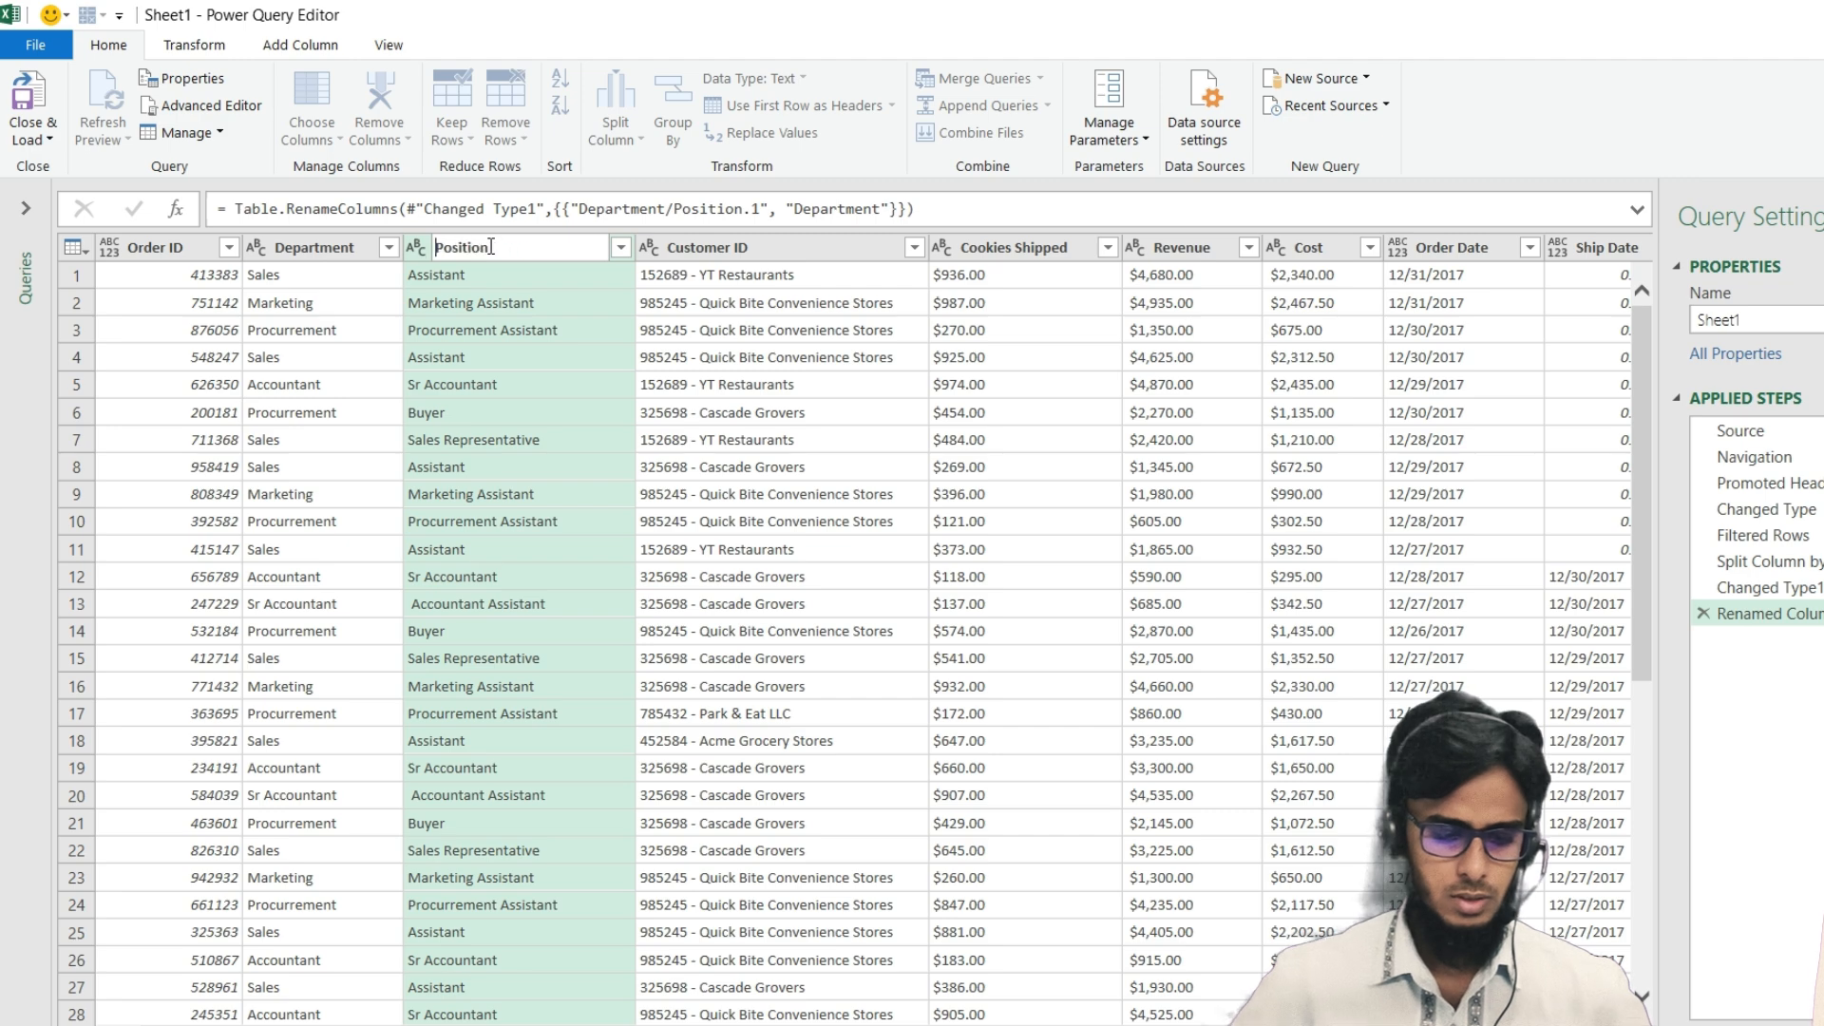
key(Return)
Split the Customer ID column at each occurrence of the custom delimiter "-"
scroll(590, 344, right, 4)
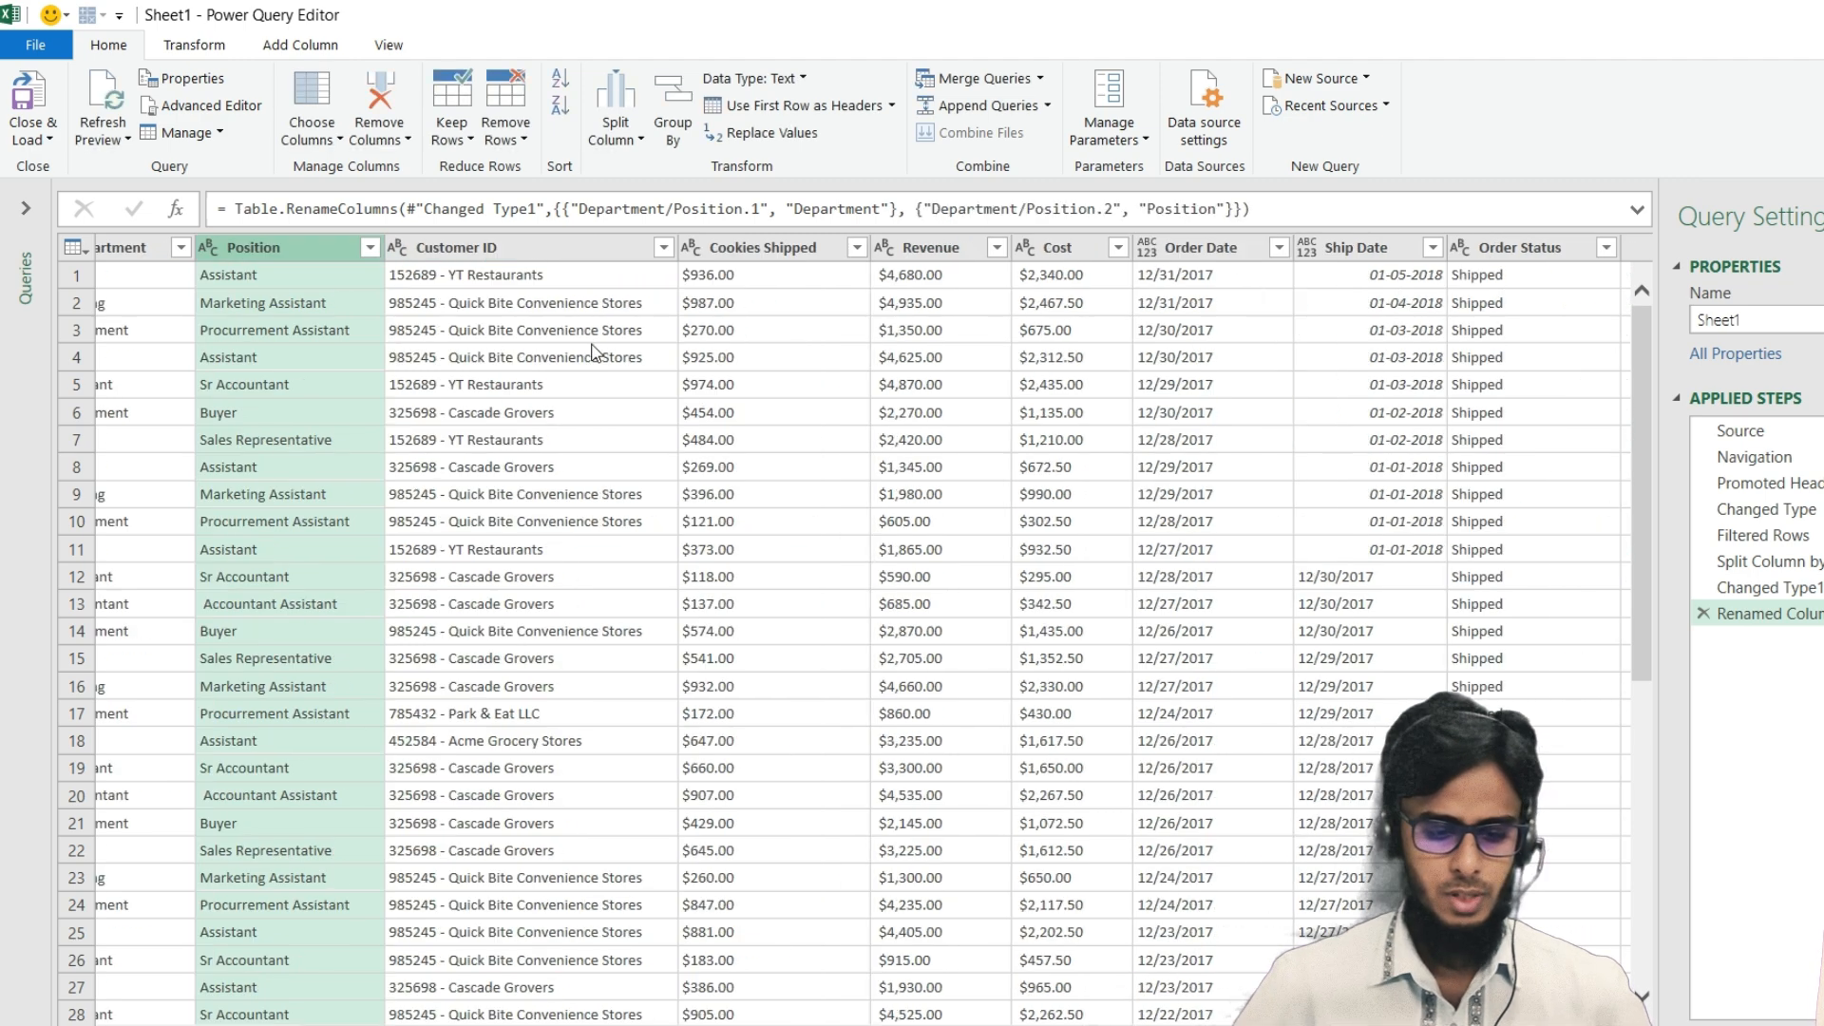
scroll(554, 344, left, 4)
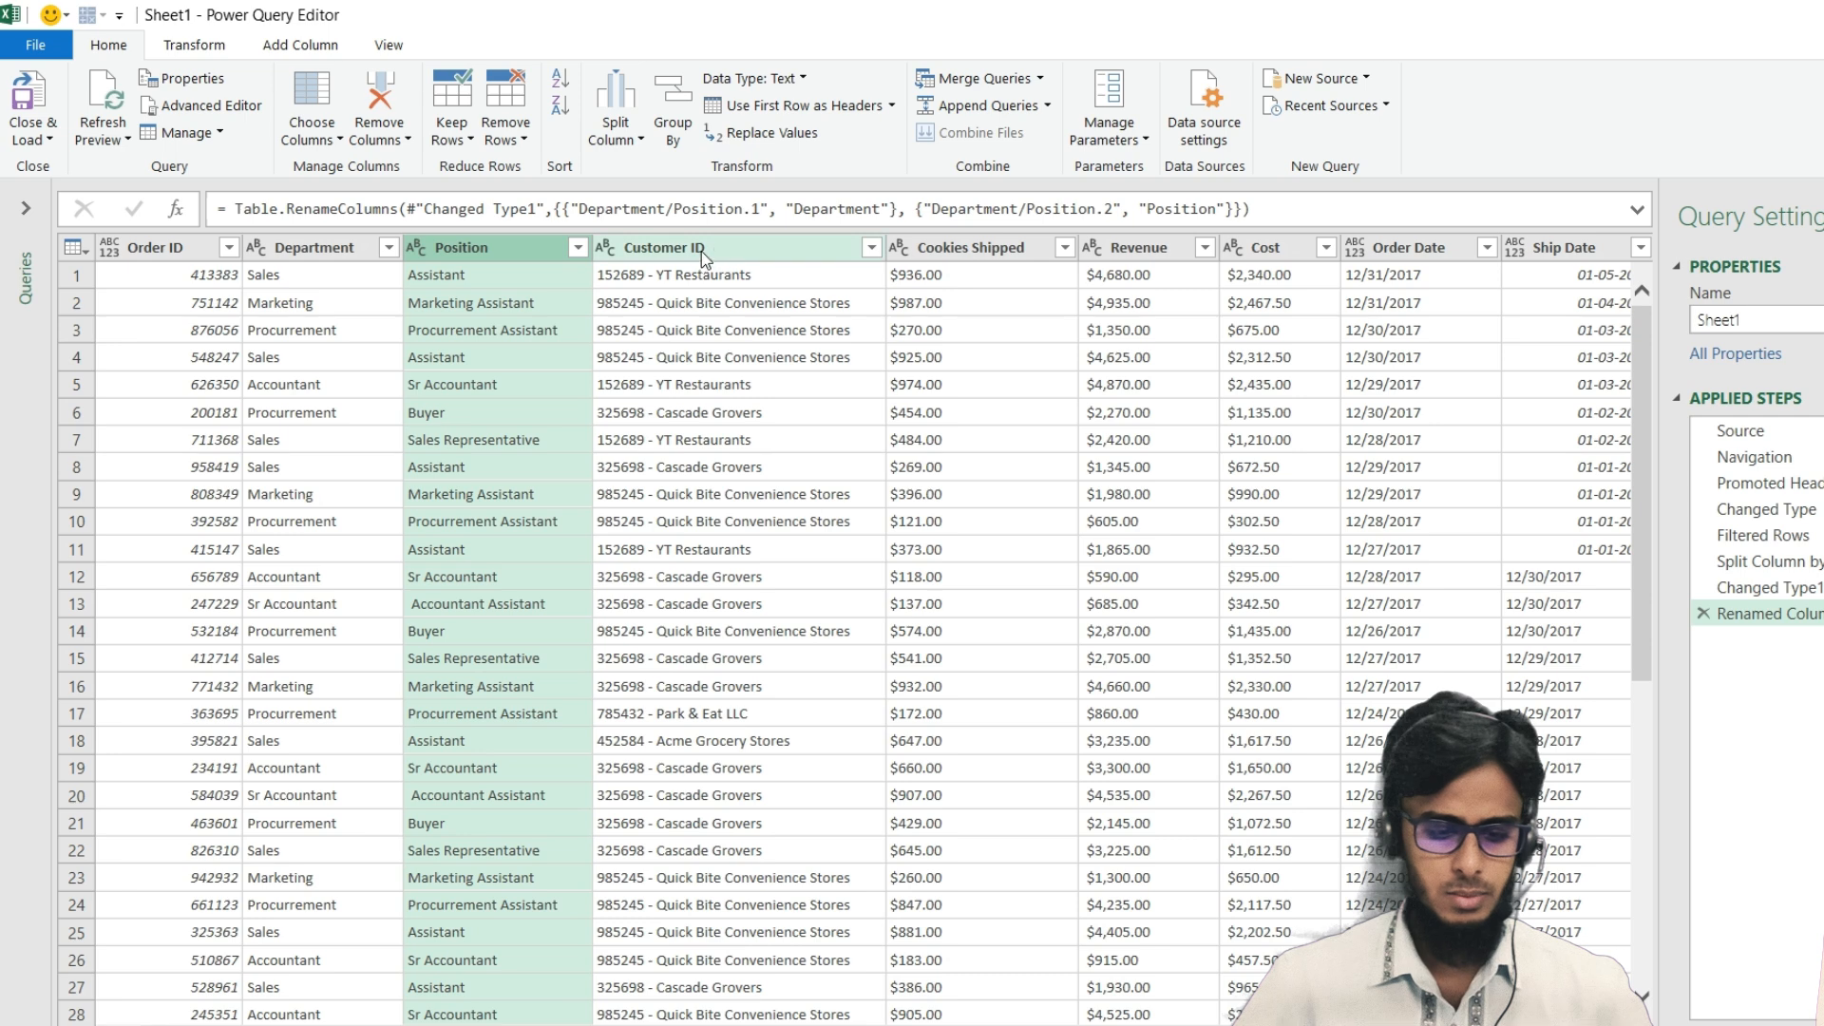
click(664, 249)
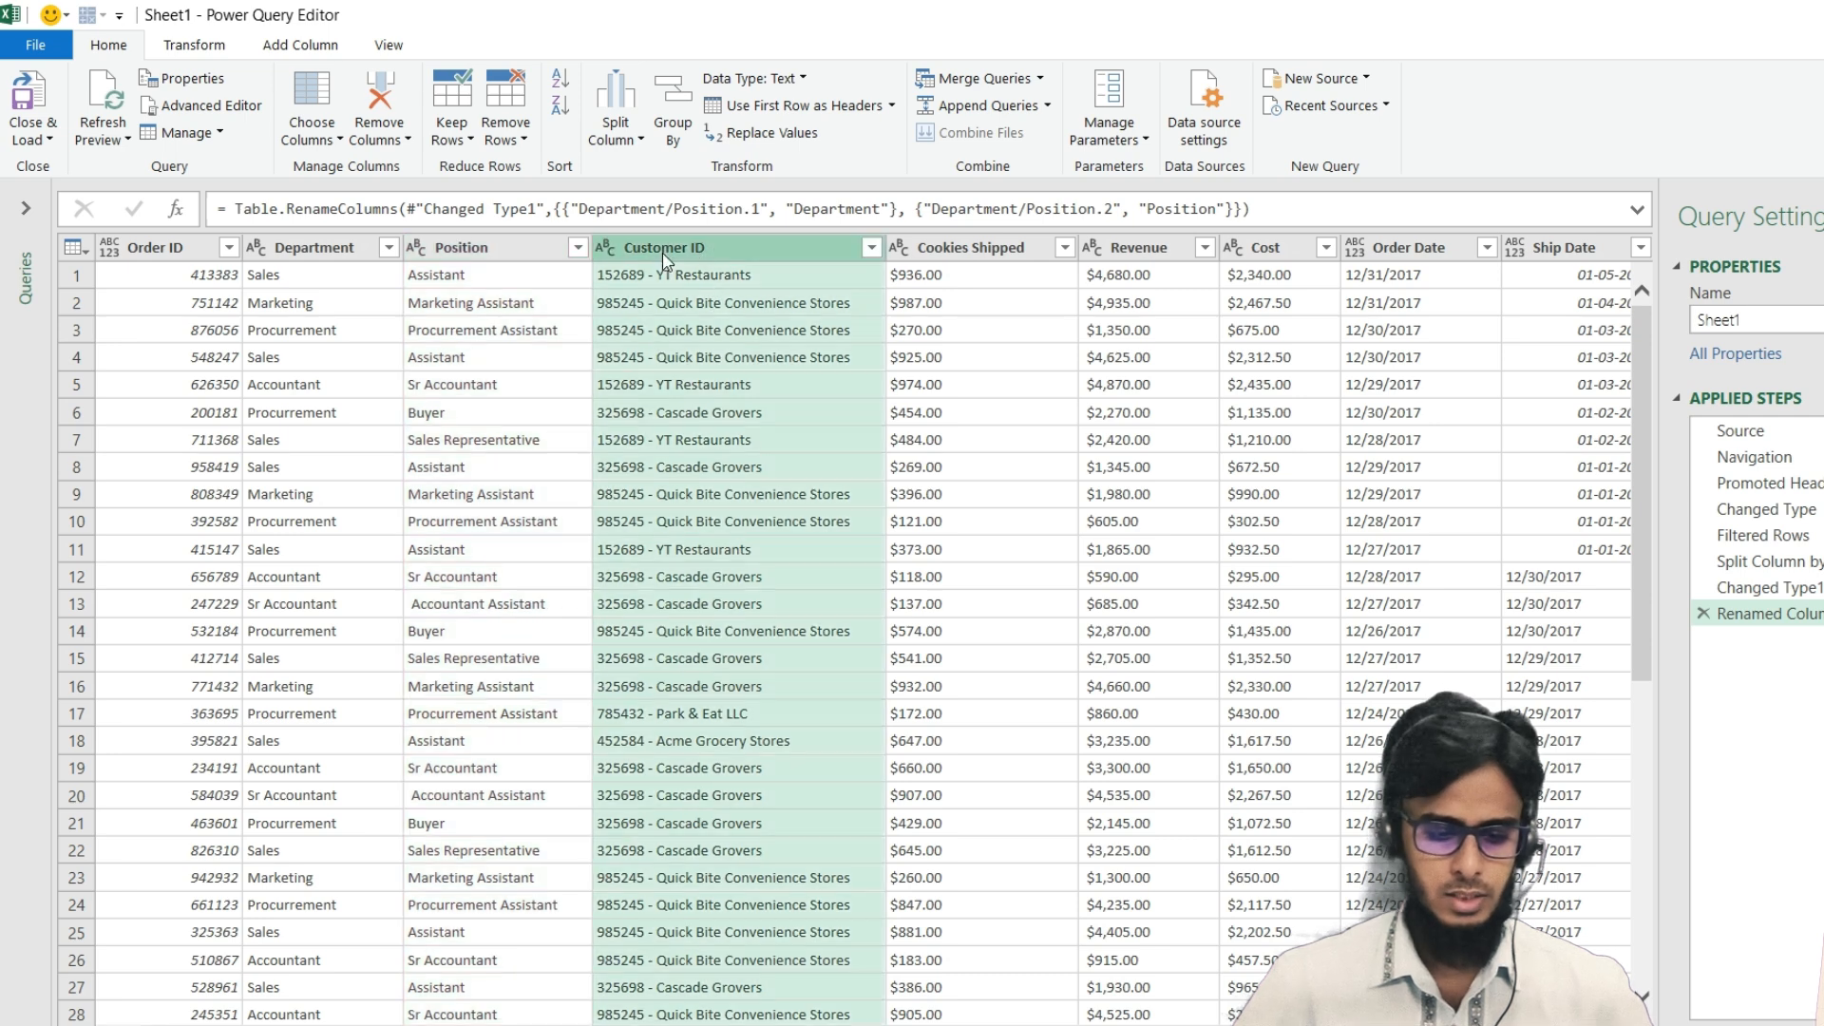
click(632, 140)
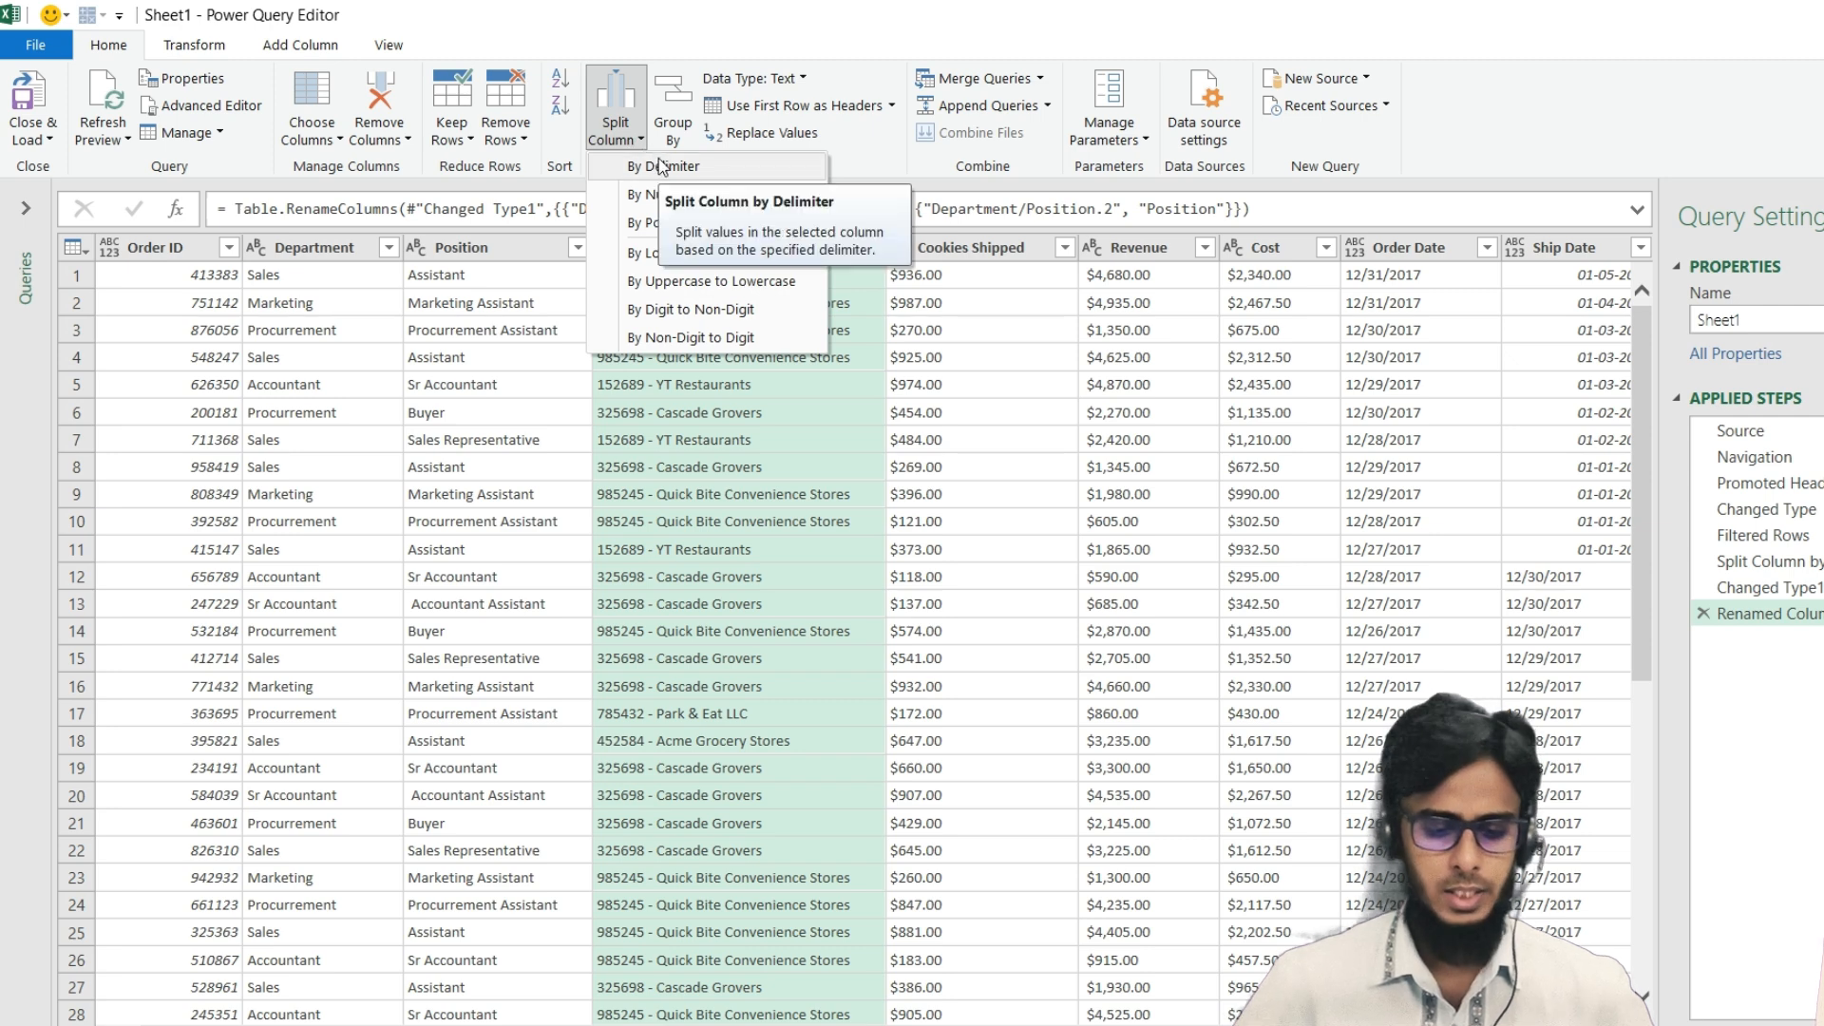
click(662, 167)
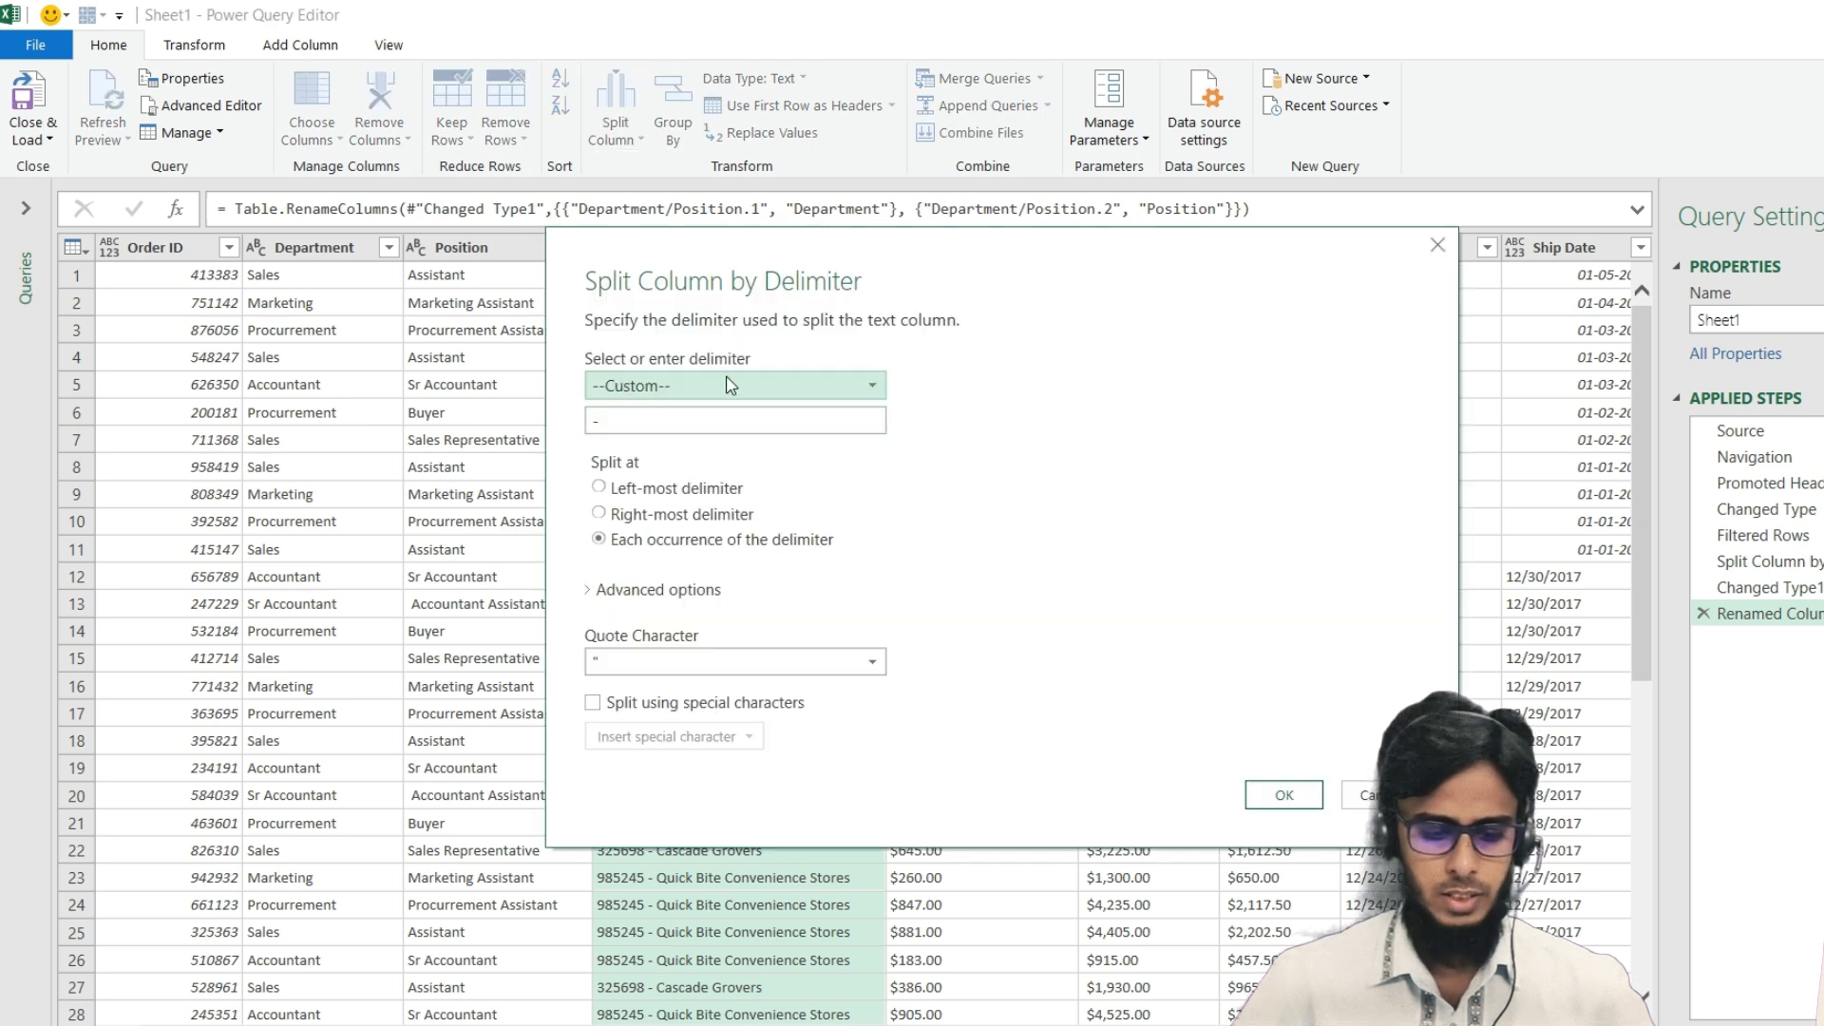
click(659, 384)
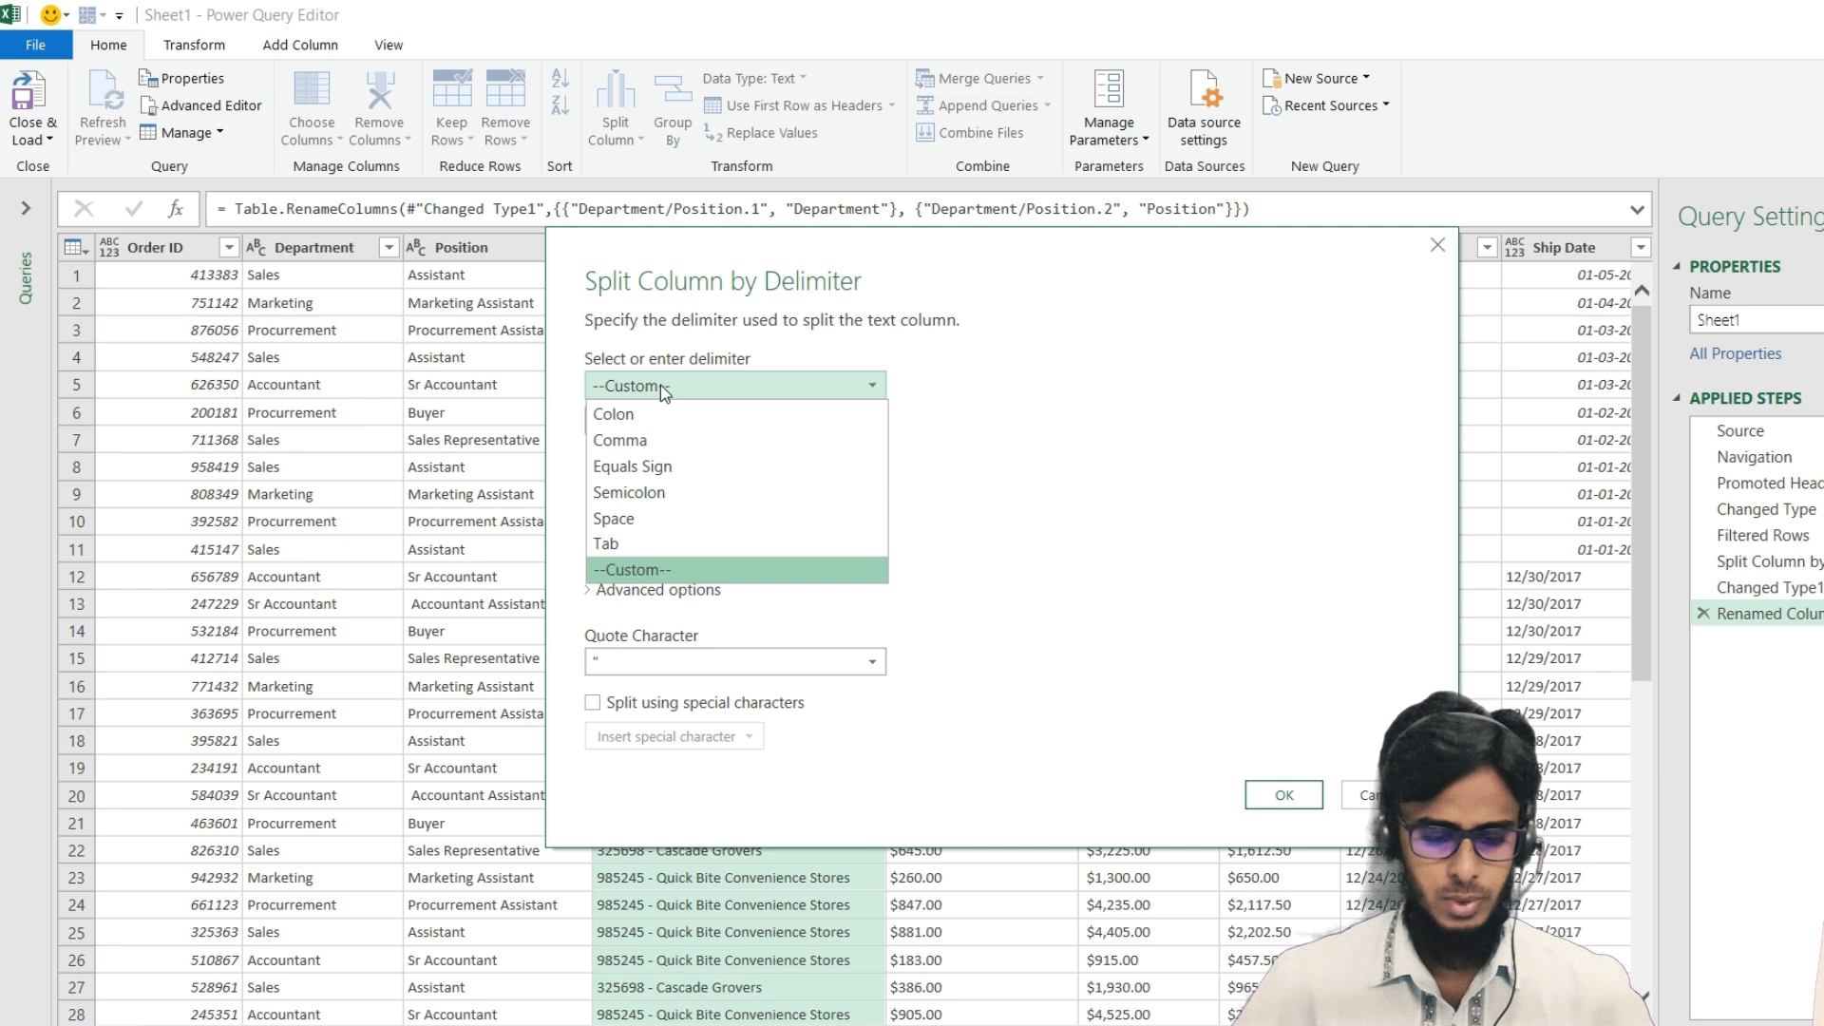
click(654, 569)
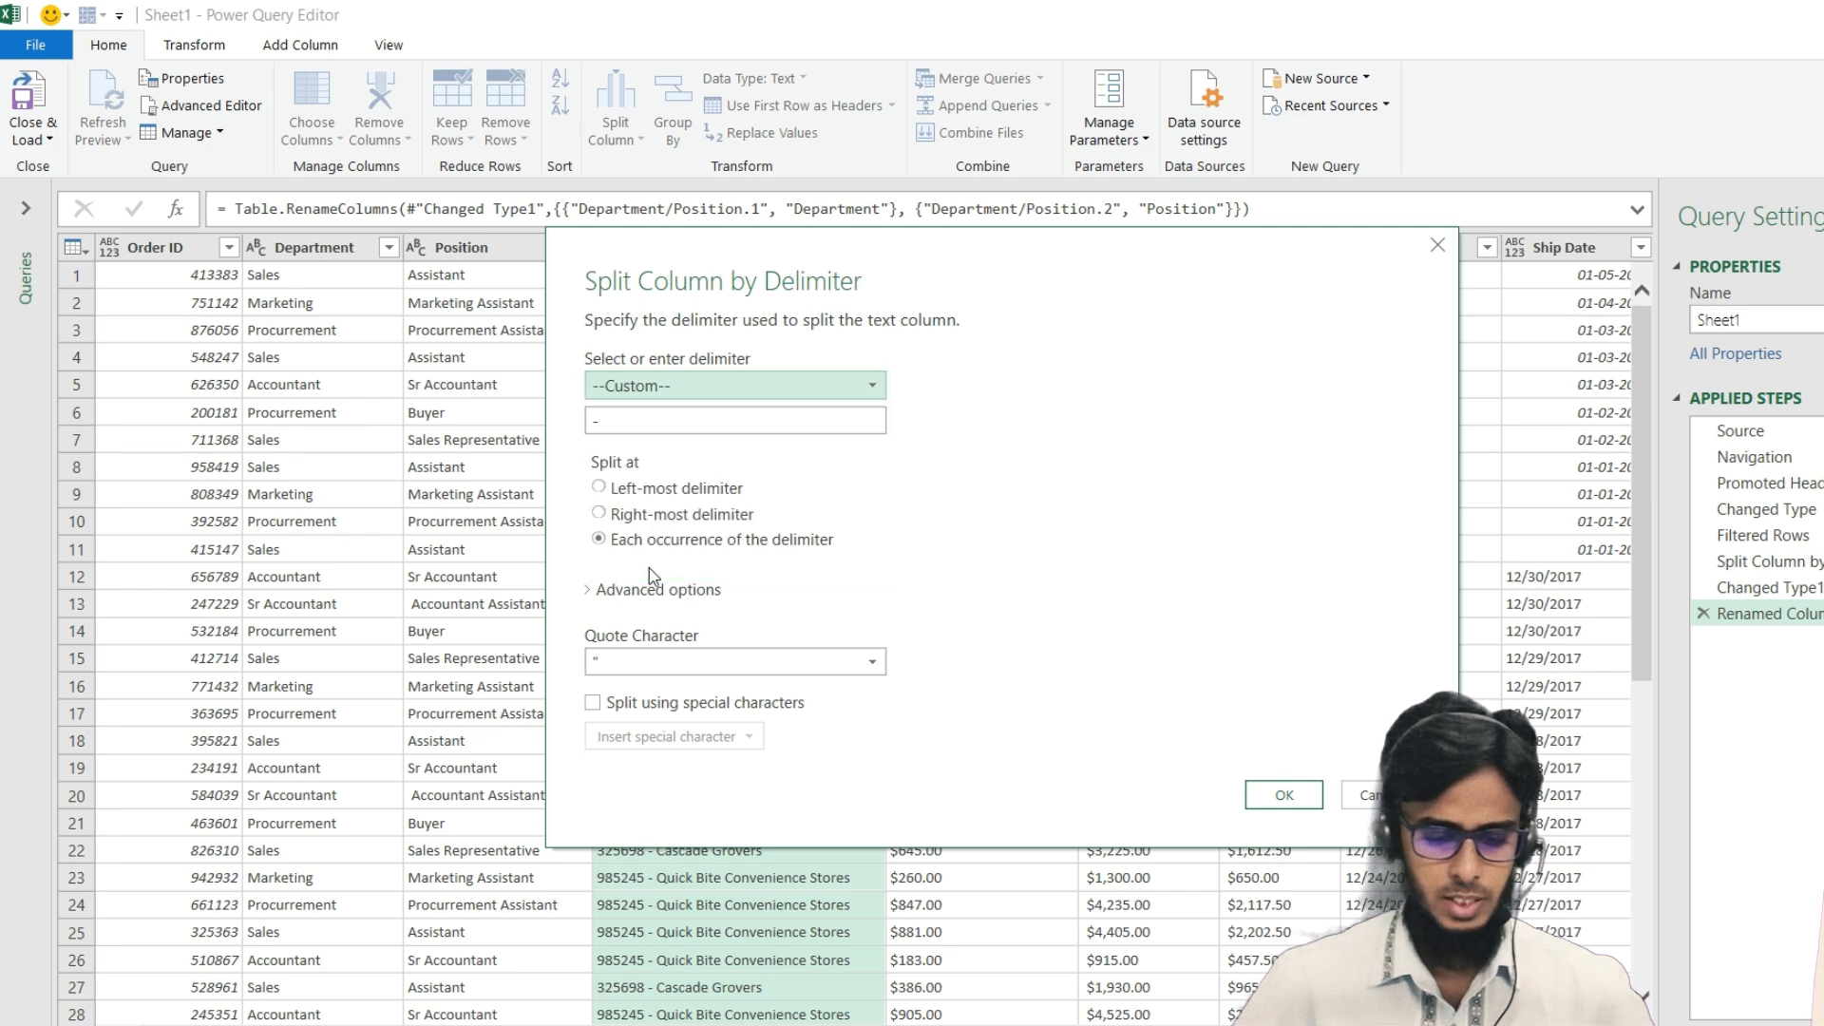
click(1284, 794)
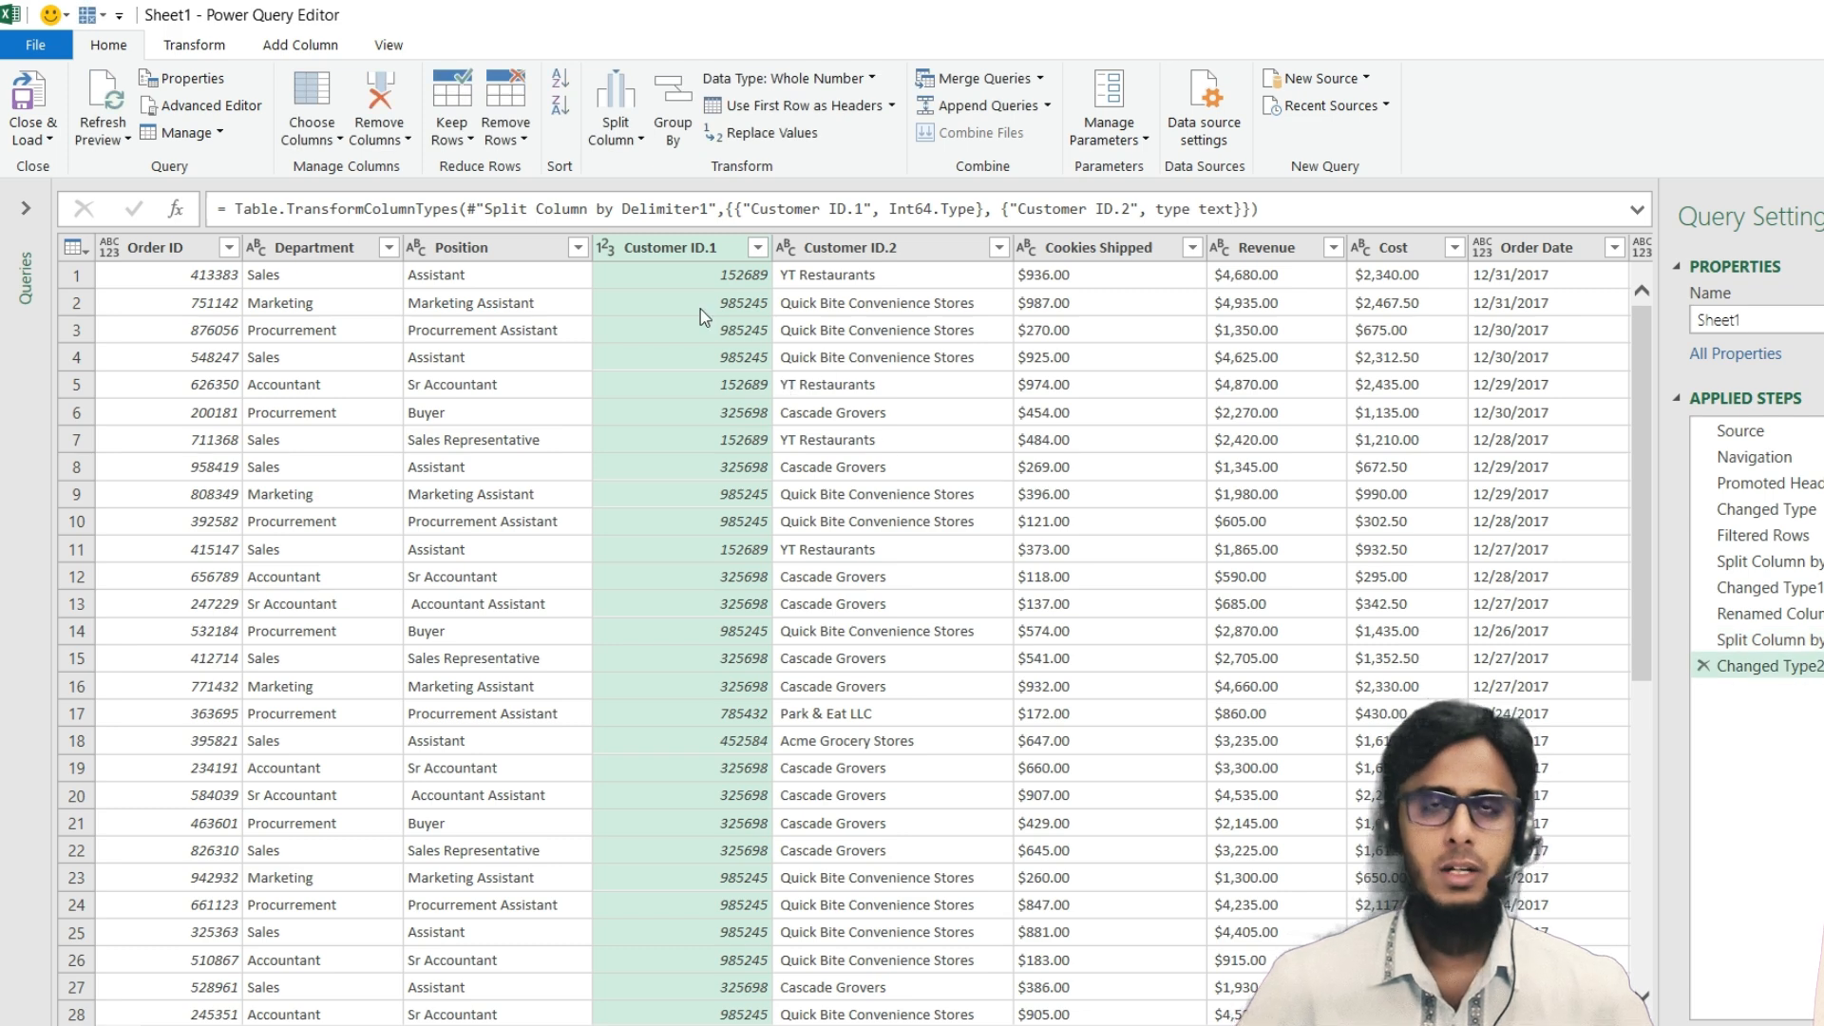
Rename the Customer ID.1 column as Customer ID and the Customer ID.2 column as Customer Name
double_click(721, 249)
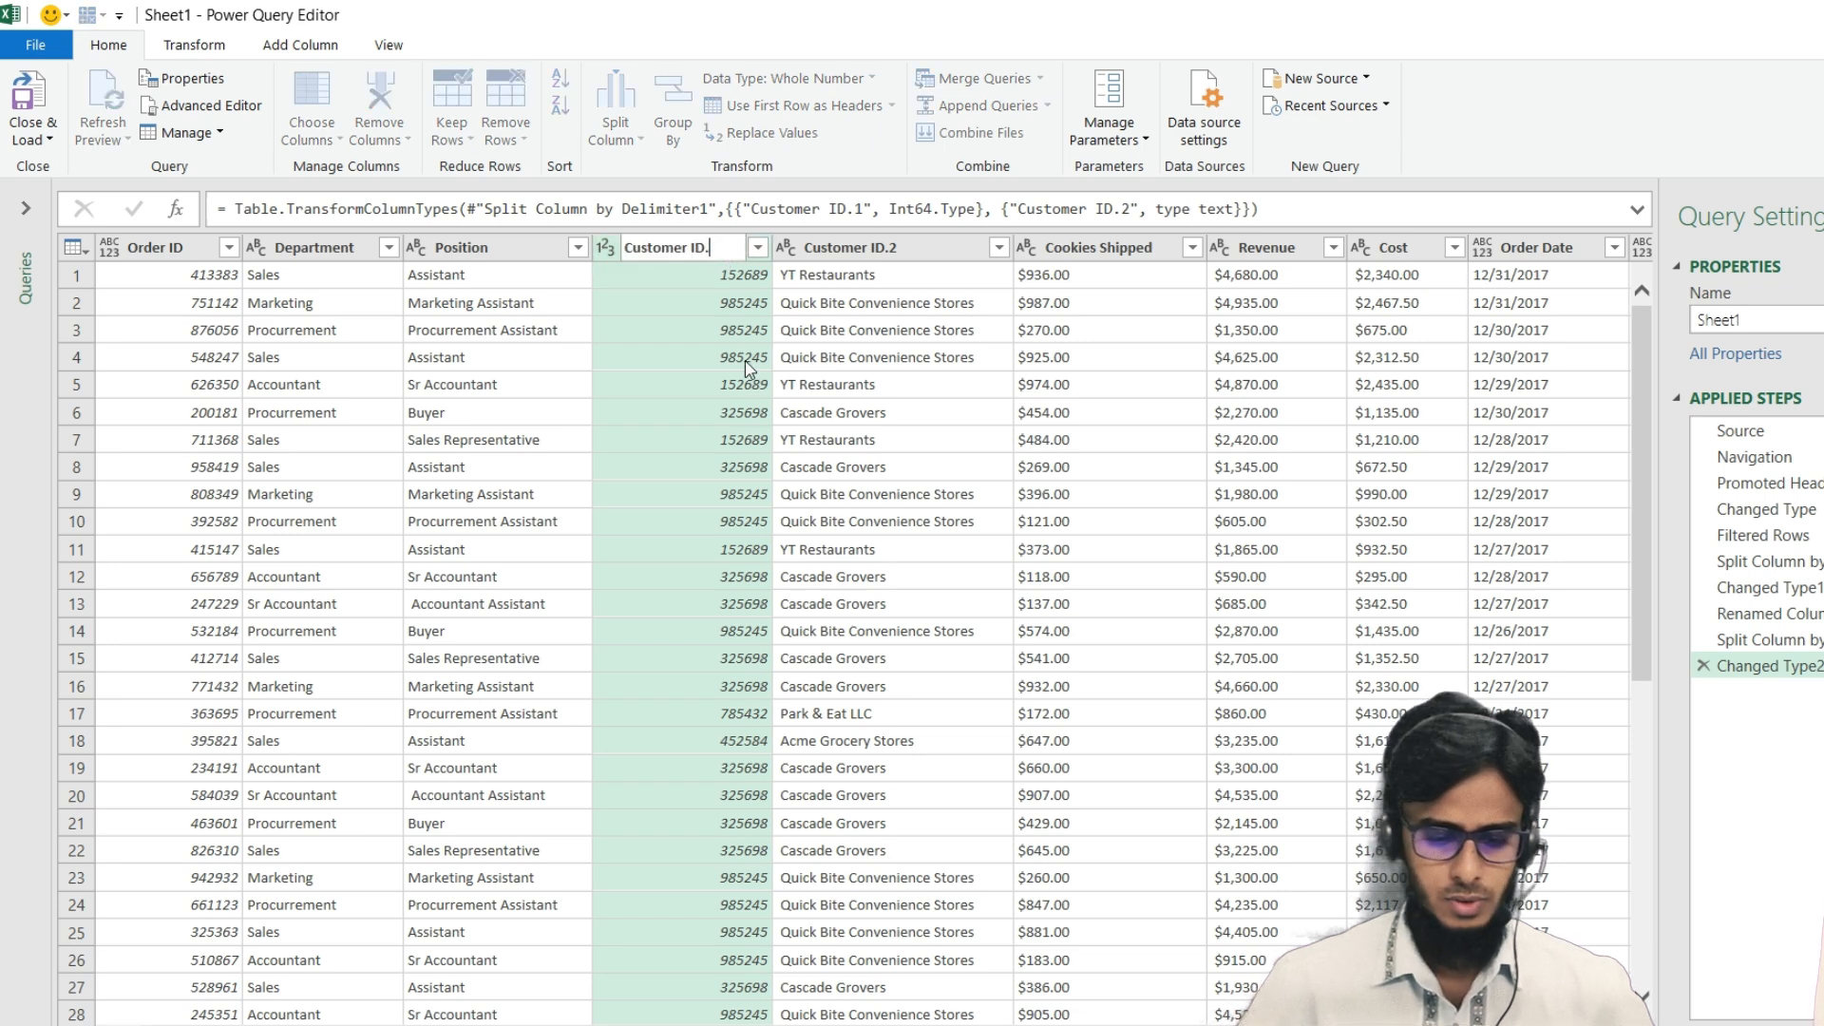
key(Return)
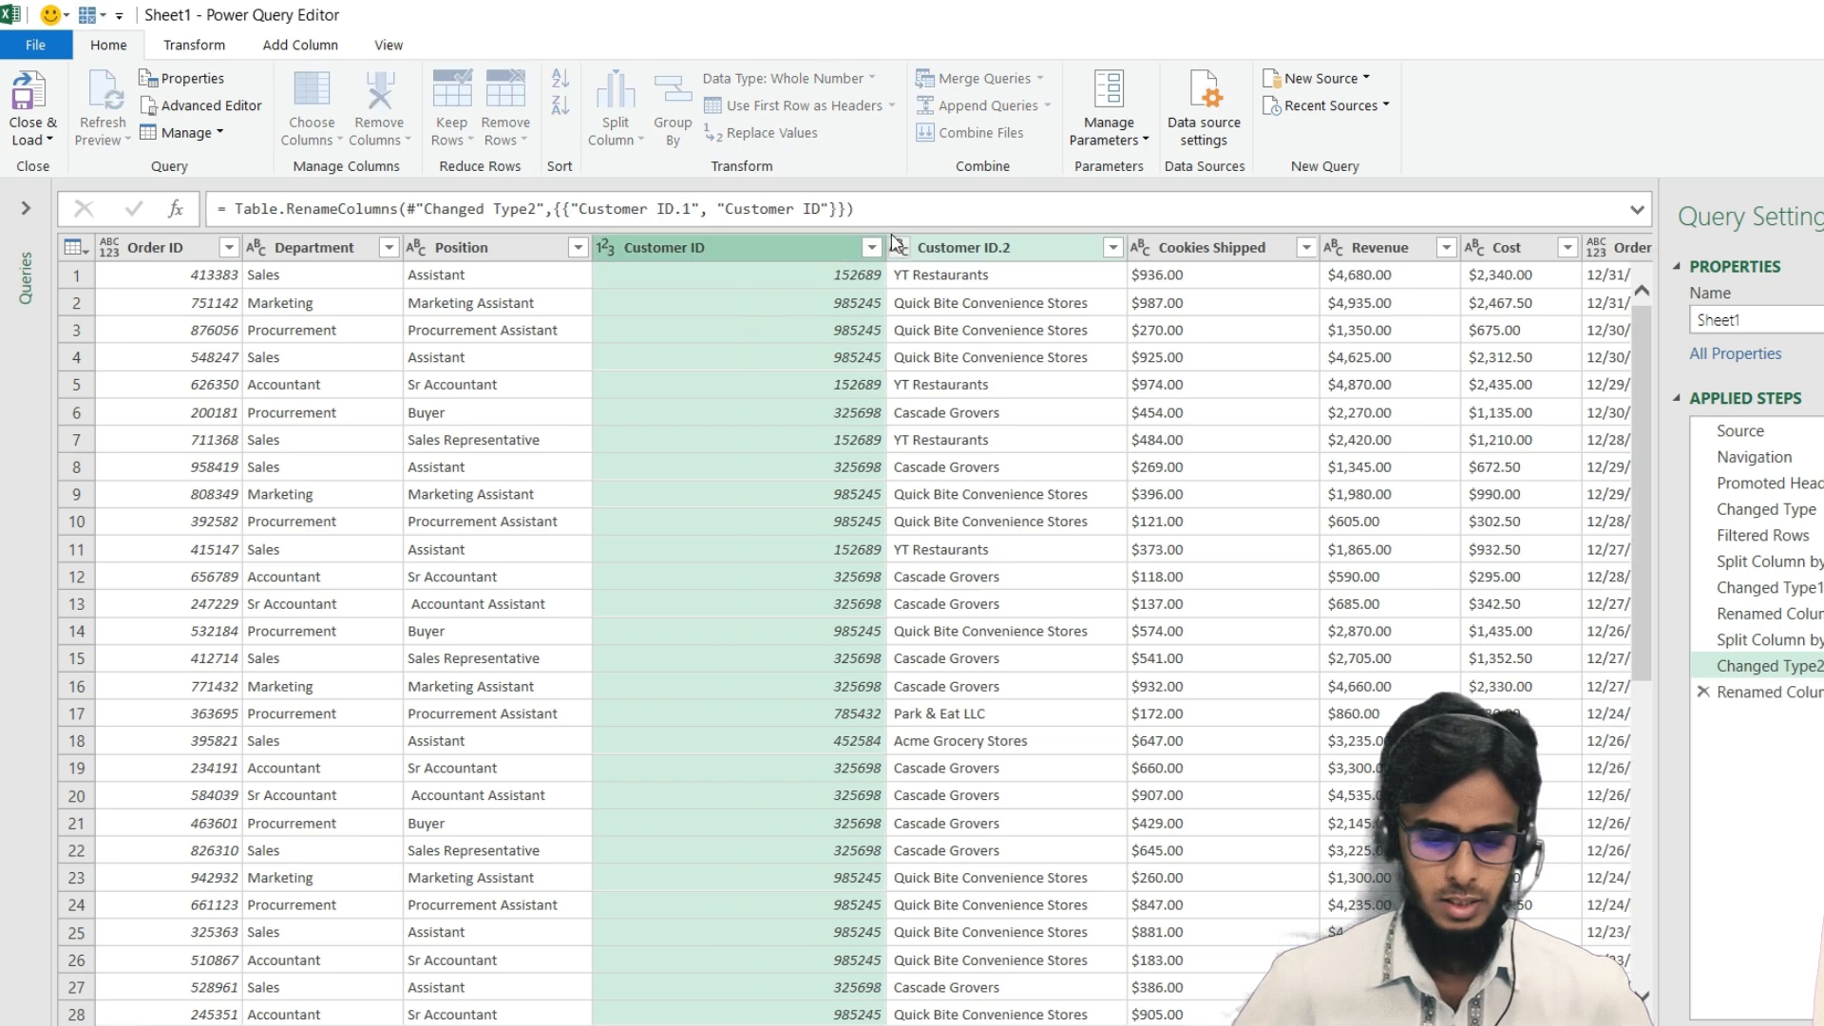
double_click(1009, 248)
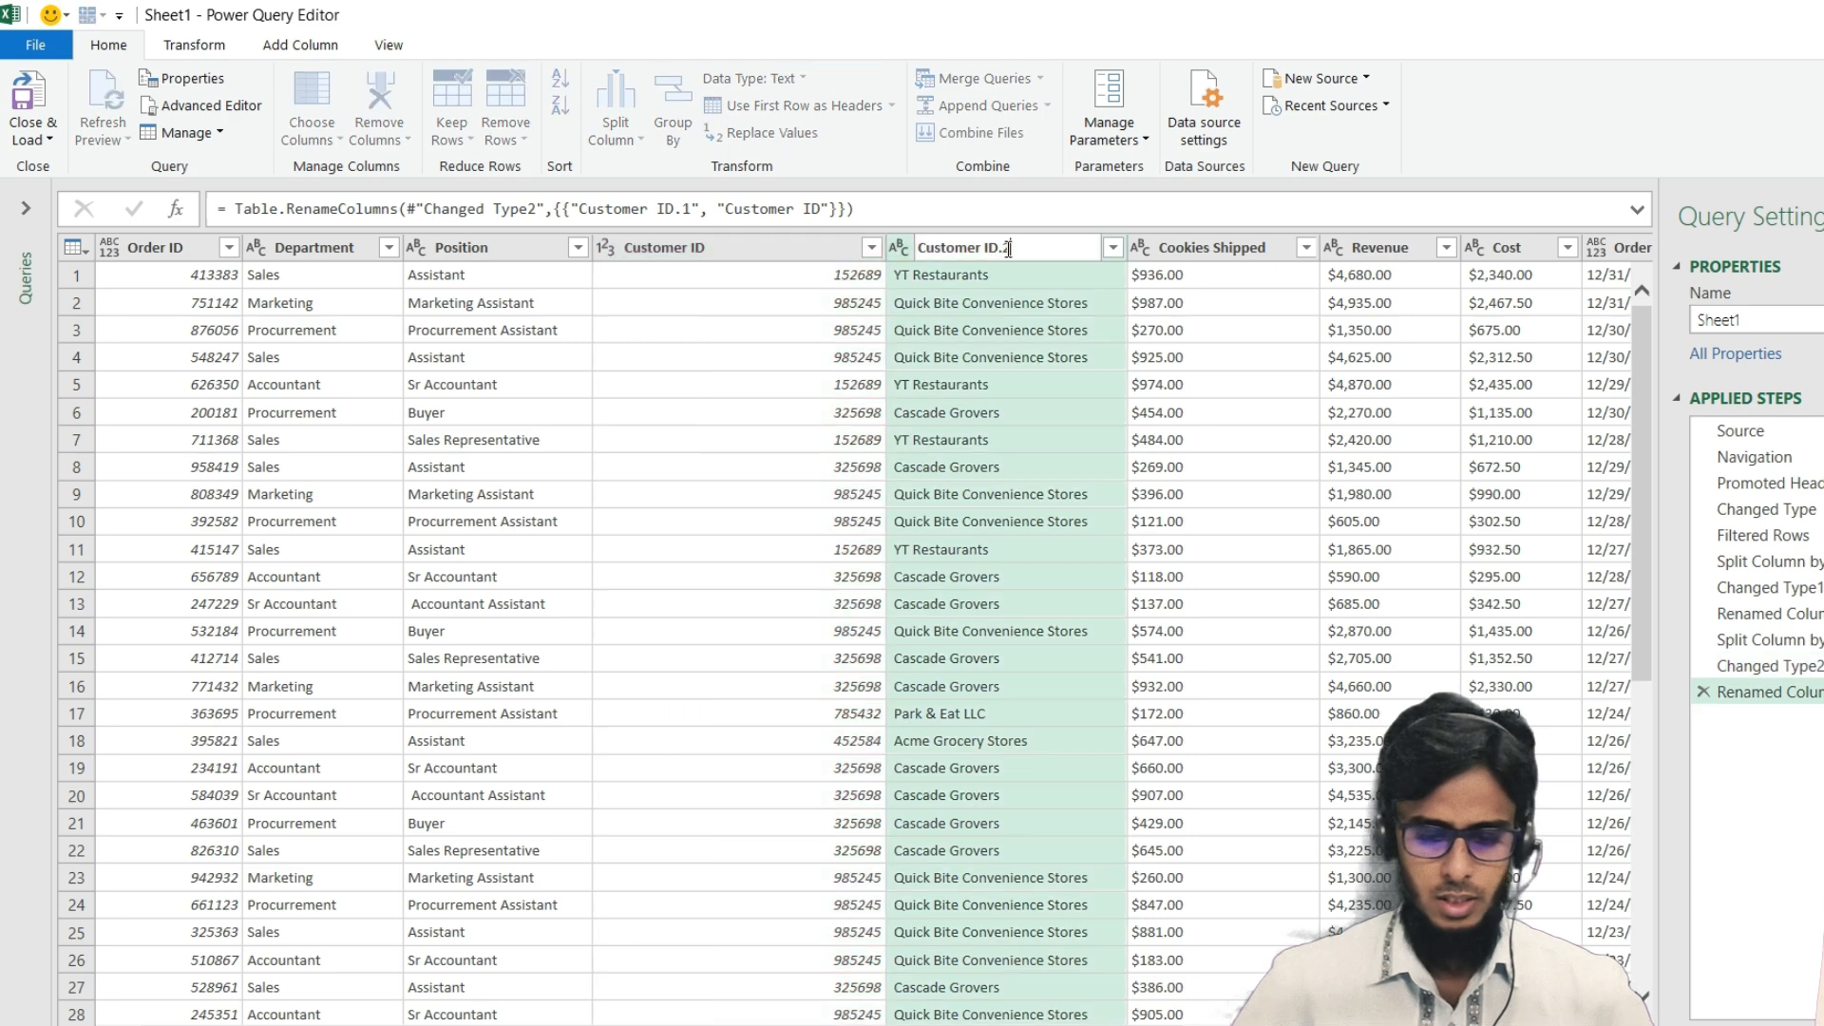
key(BackSpace)
key(BackSpace)
key(BackSpace)
text(N)
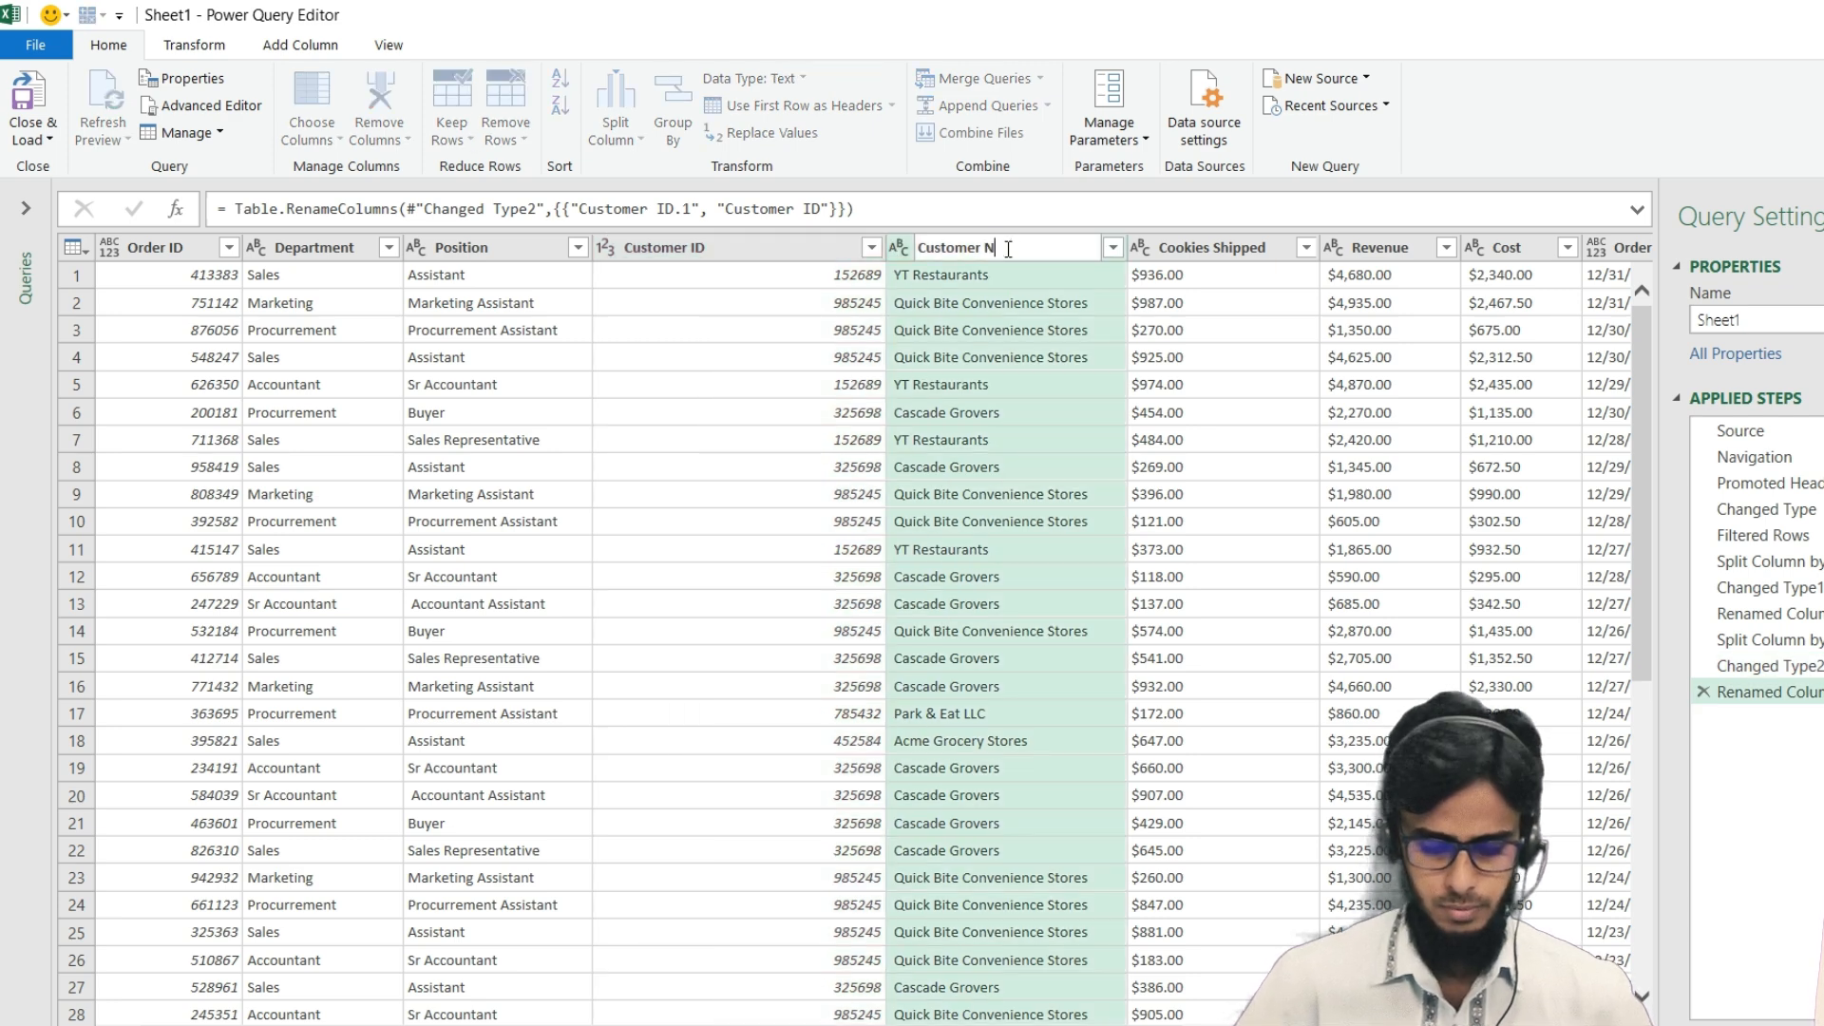
text(ame)
key(Return)
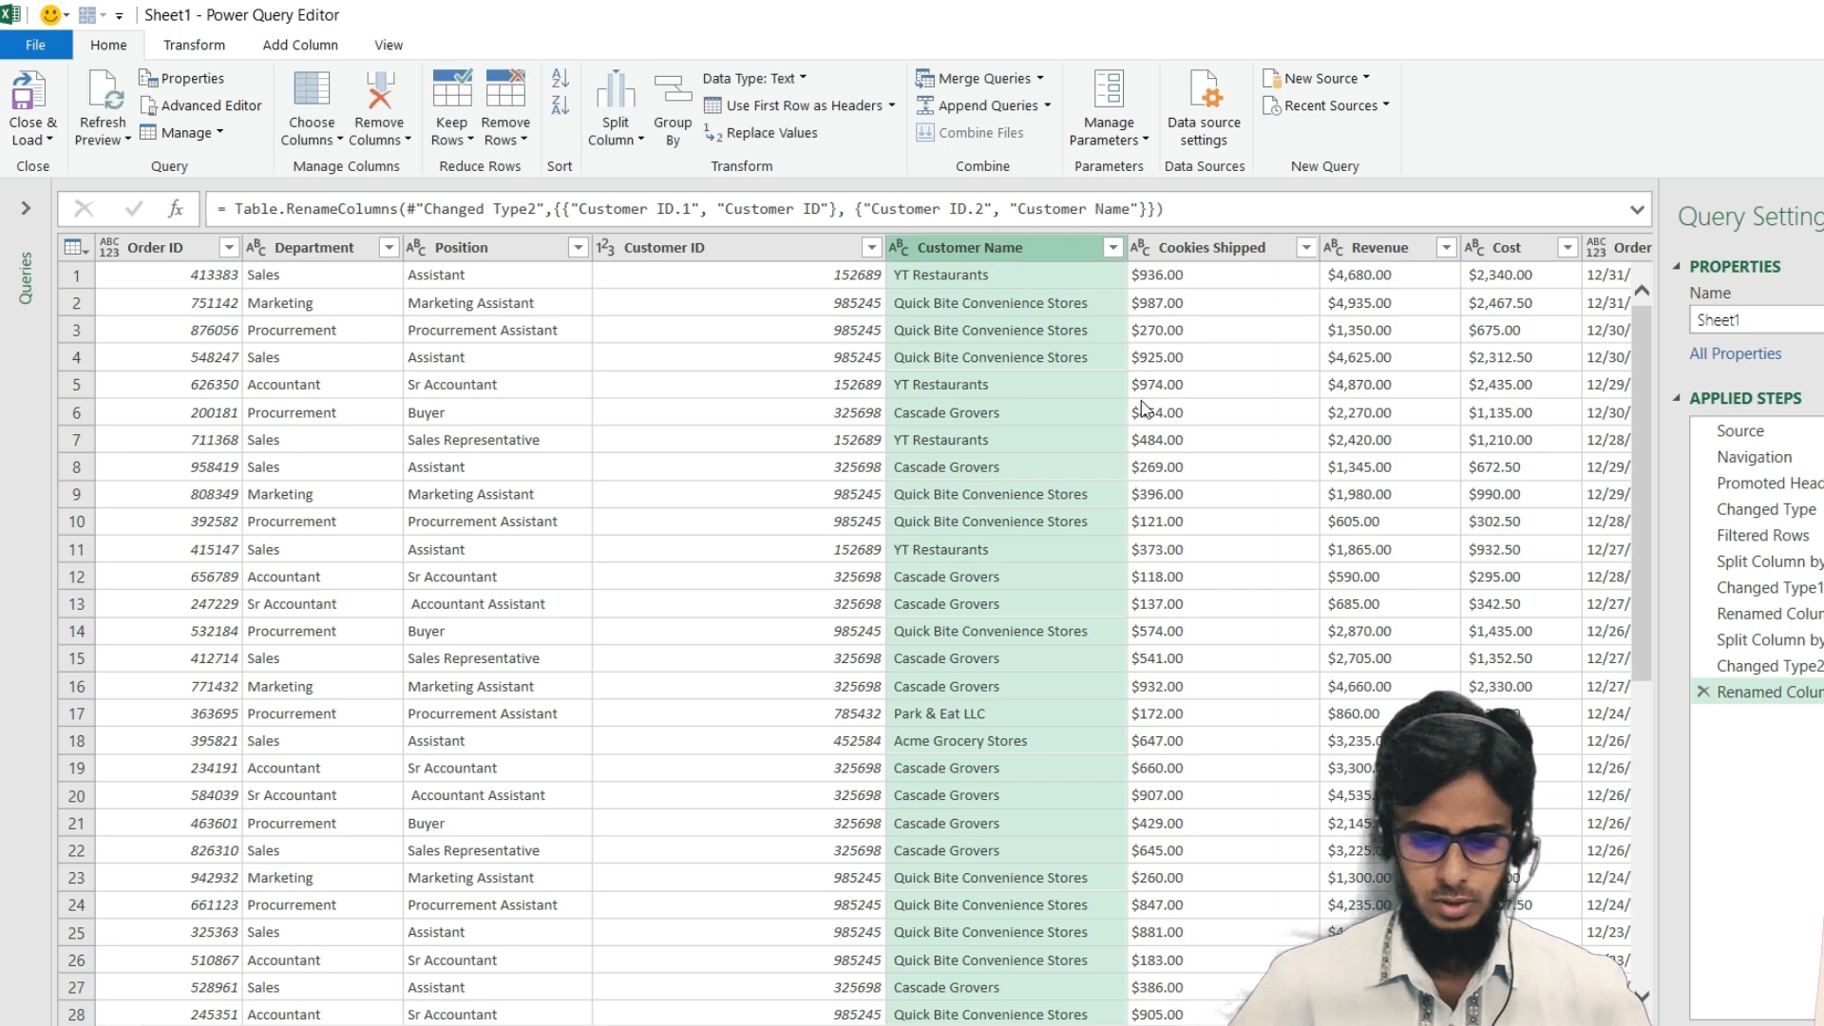
Split the Names column at each transition from a non-digit to a digit character
scroll(1149, 408, right, 5)
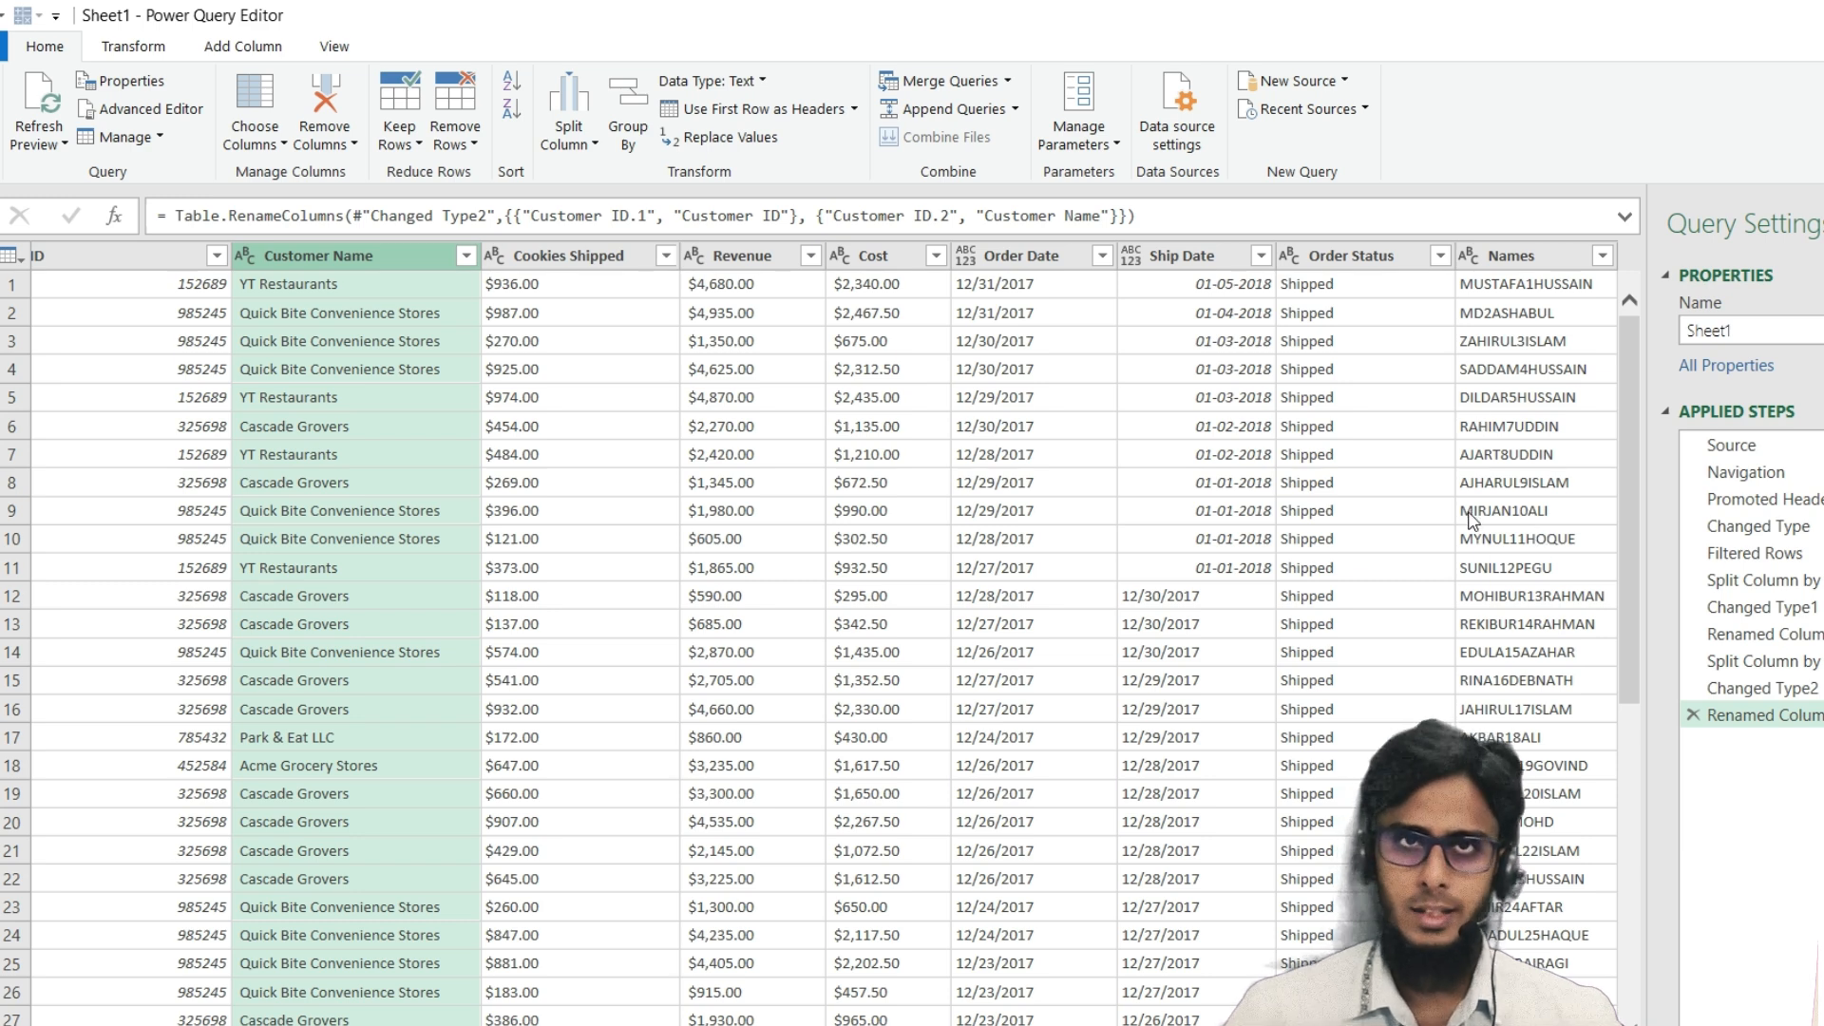
click(1506, 258)
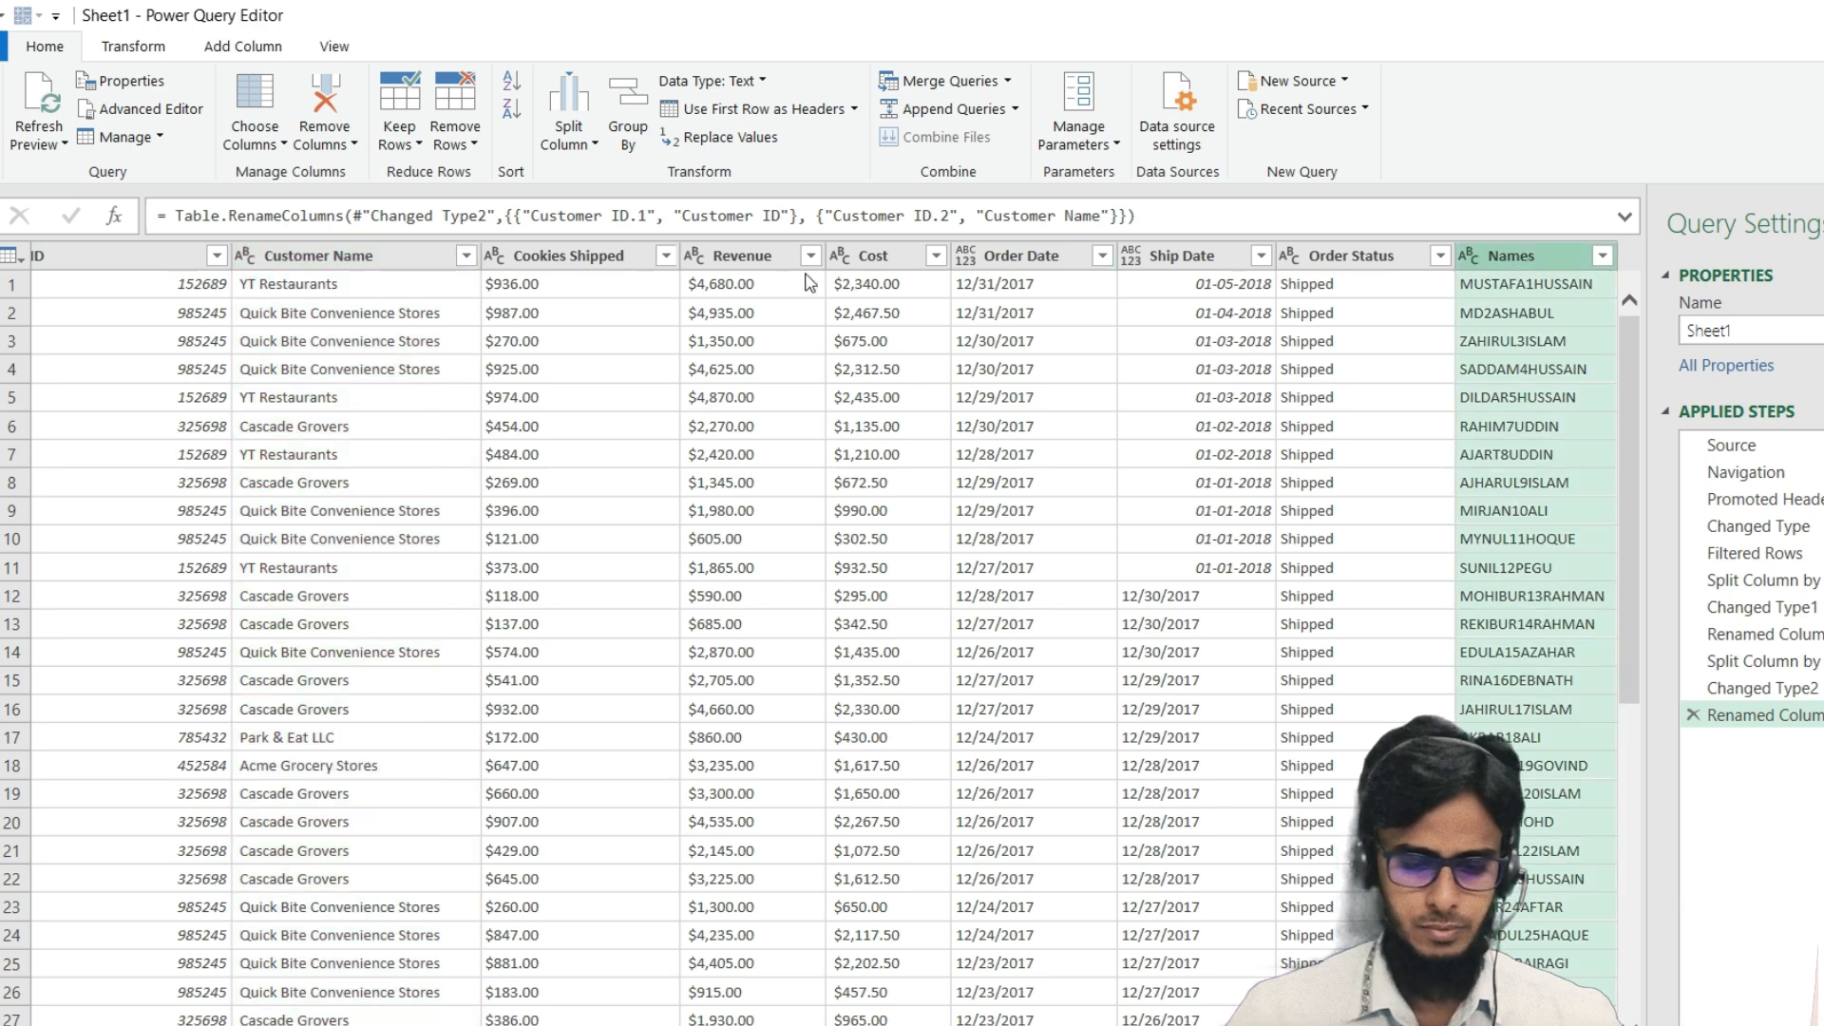
click(586, 143)
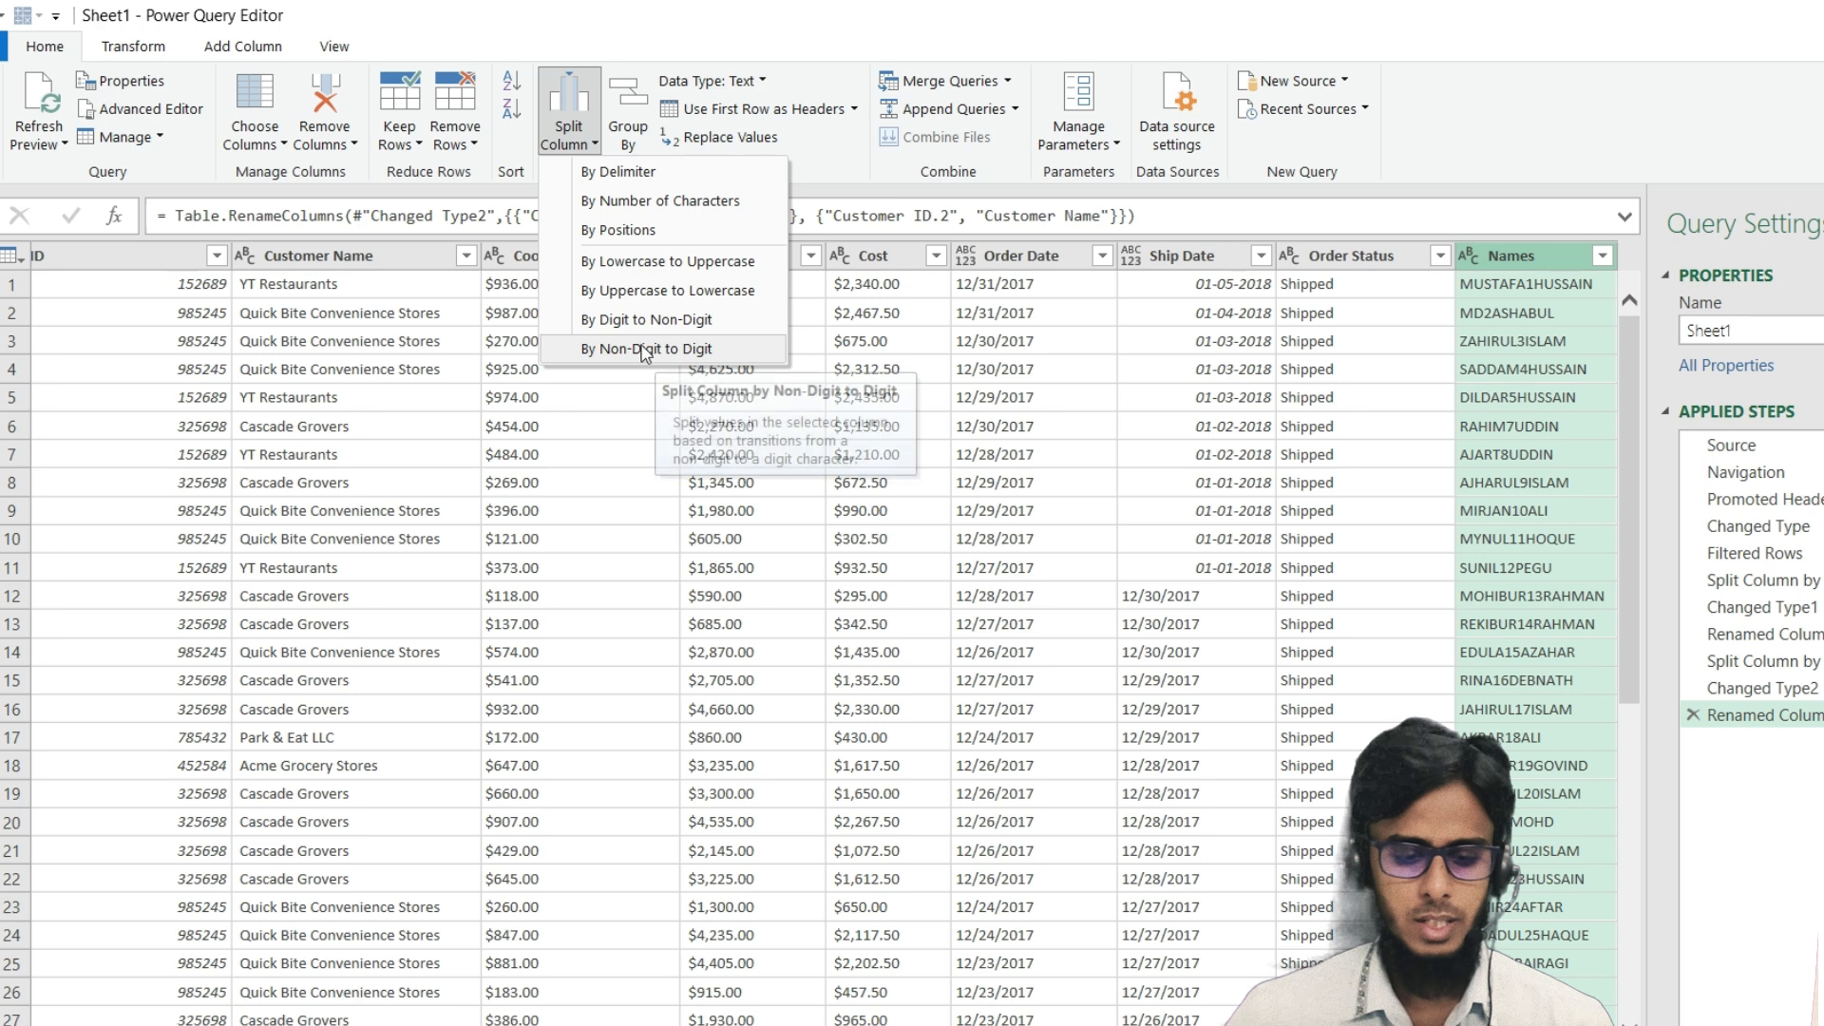
click(684, 354)
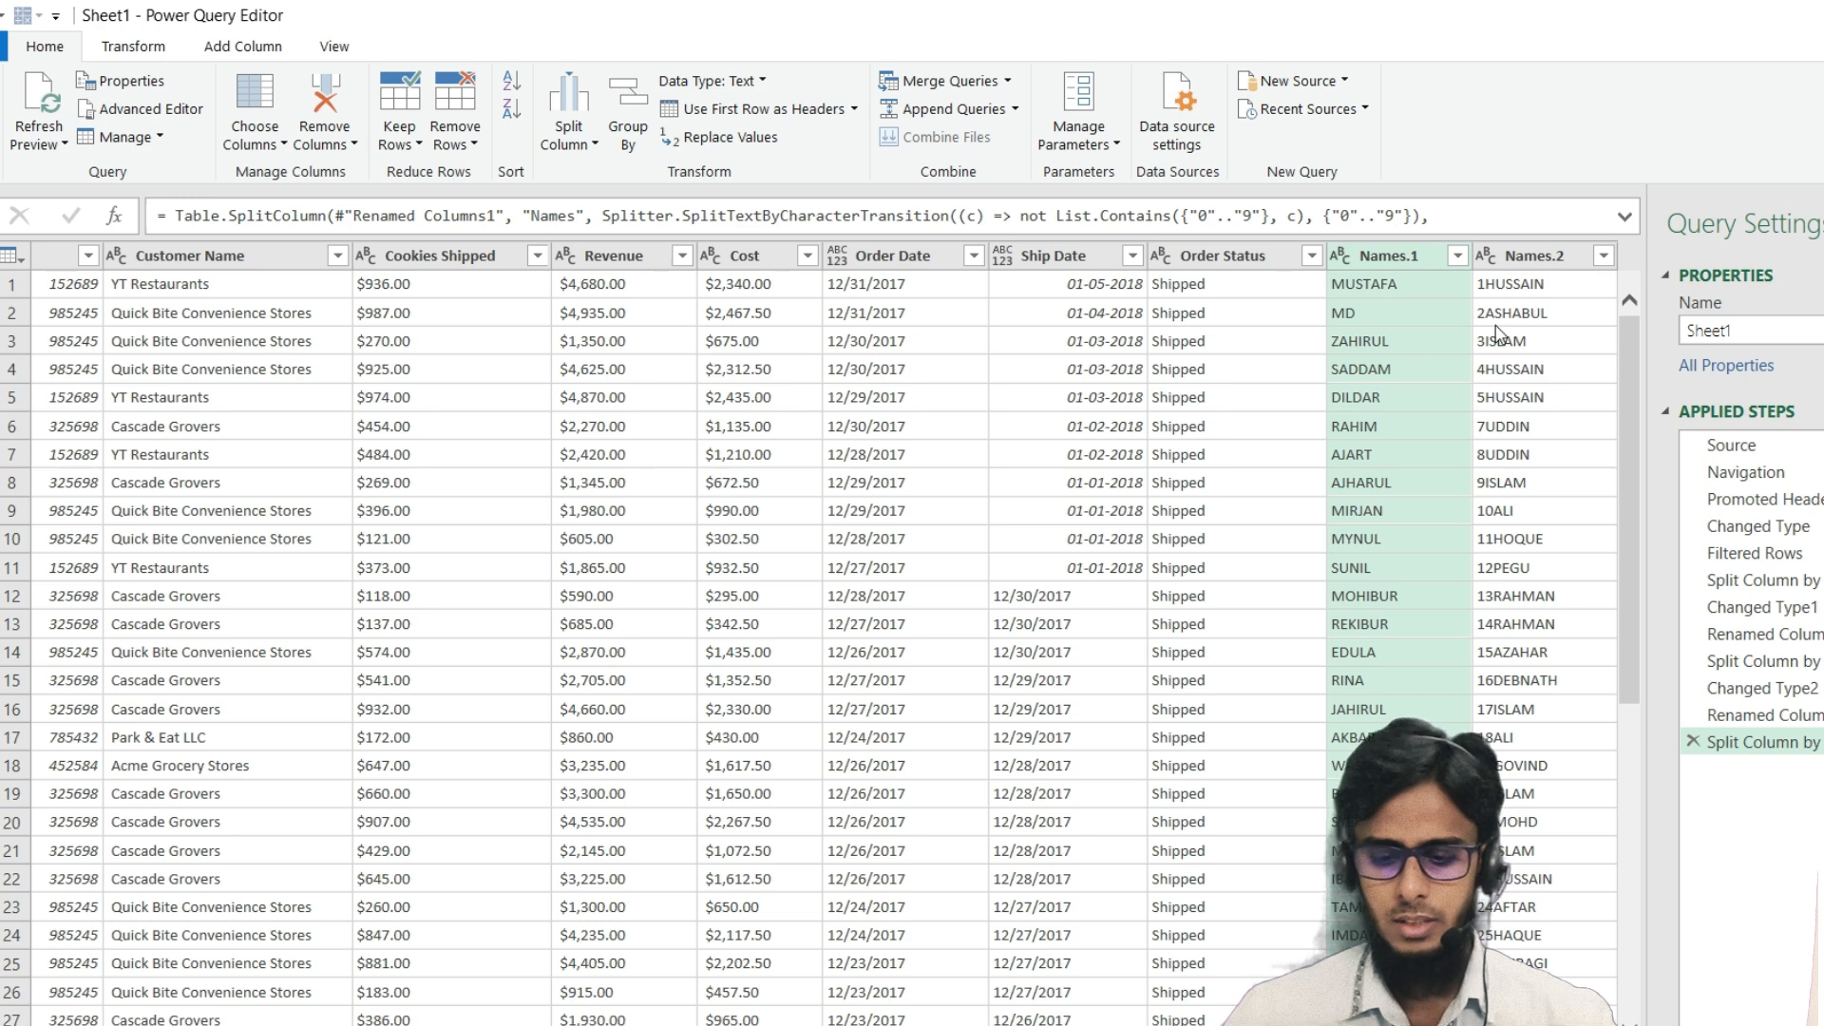
Split the Names.2 column at each transition from a digit to a non-digit character
click(1527, 258)
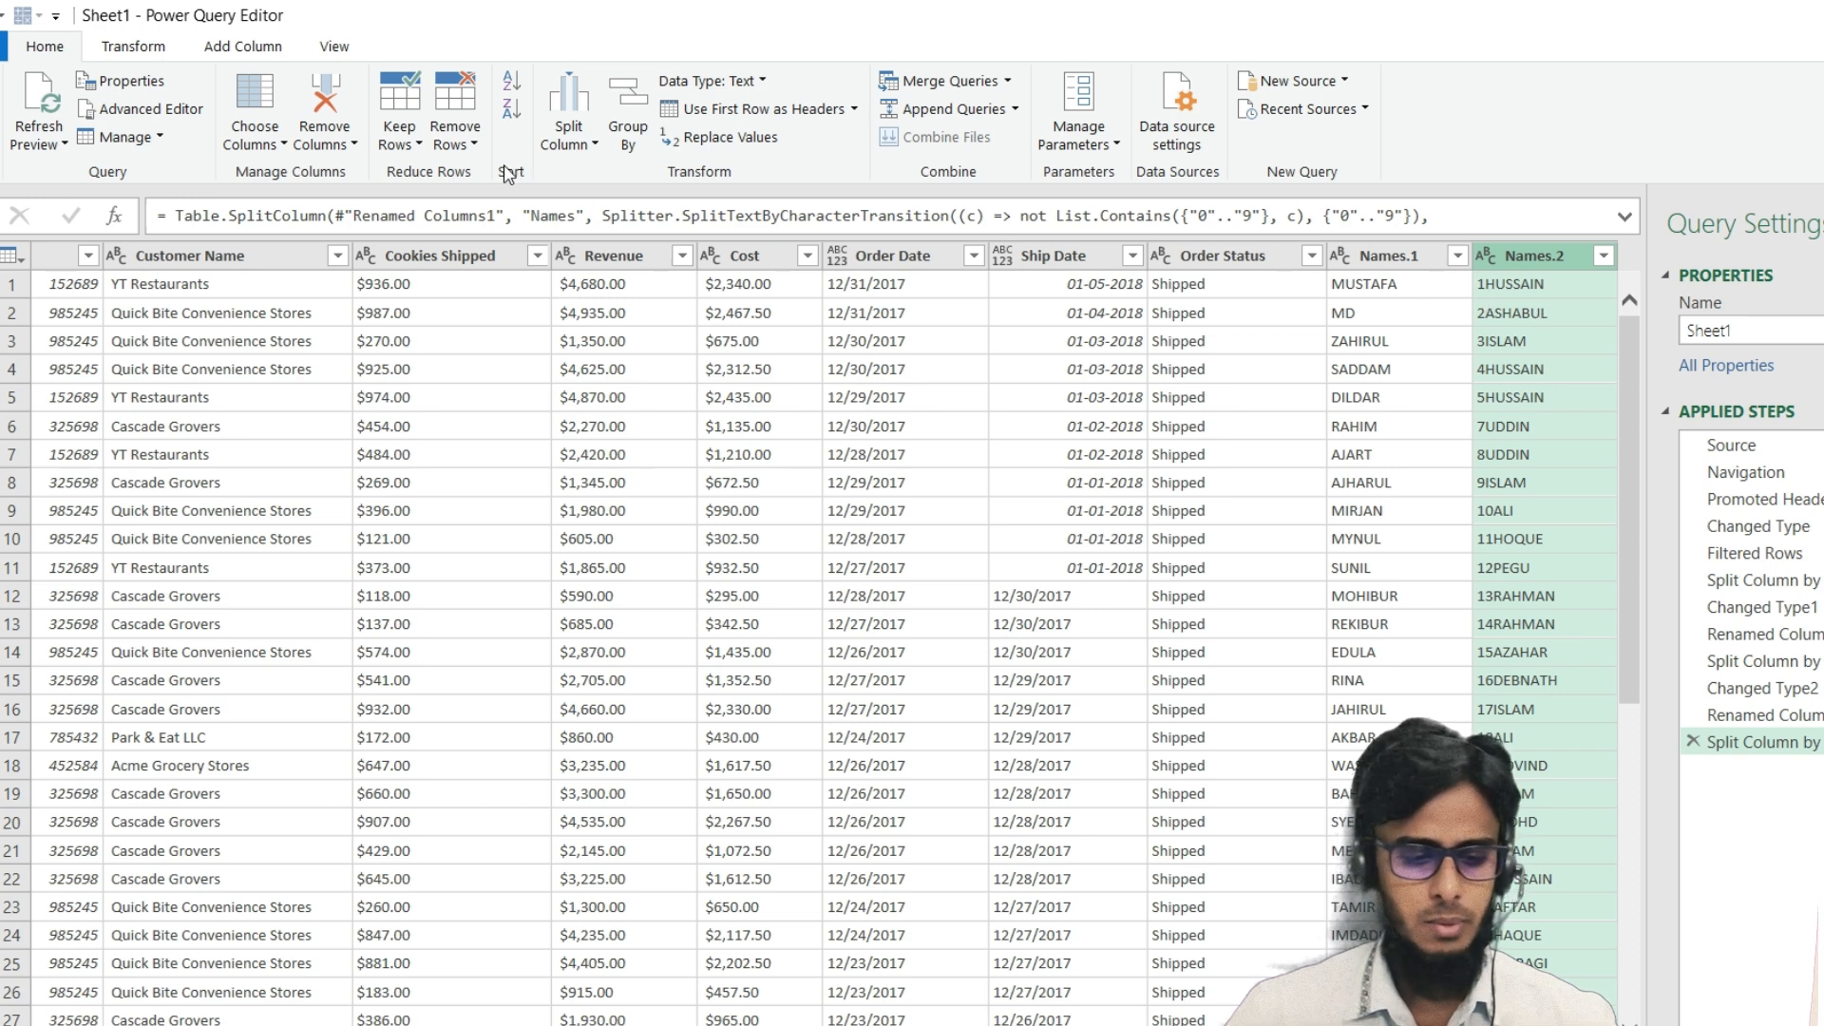
click(595, 148)
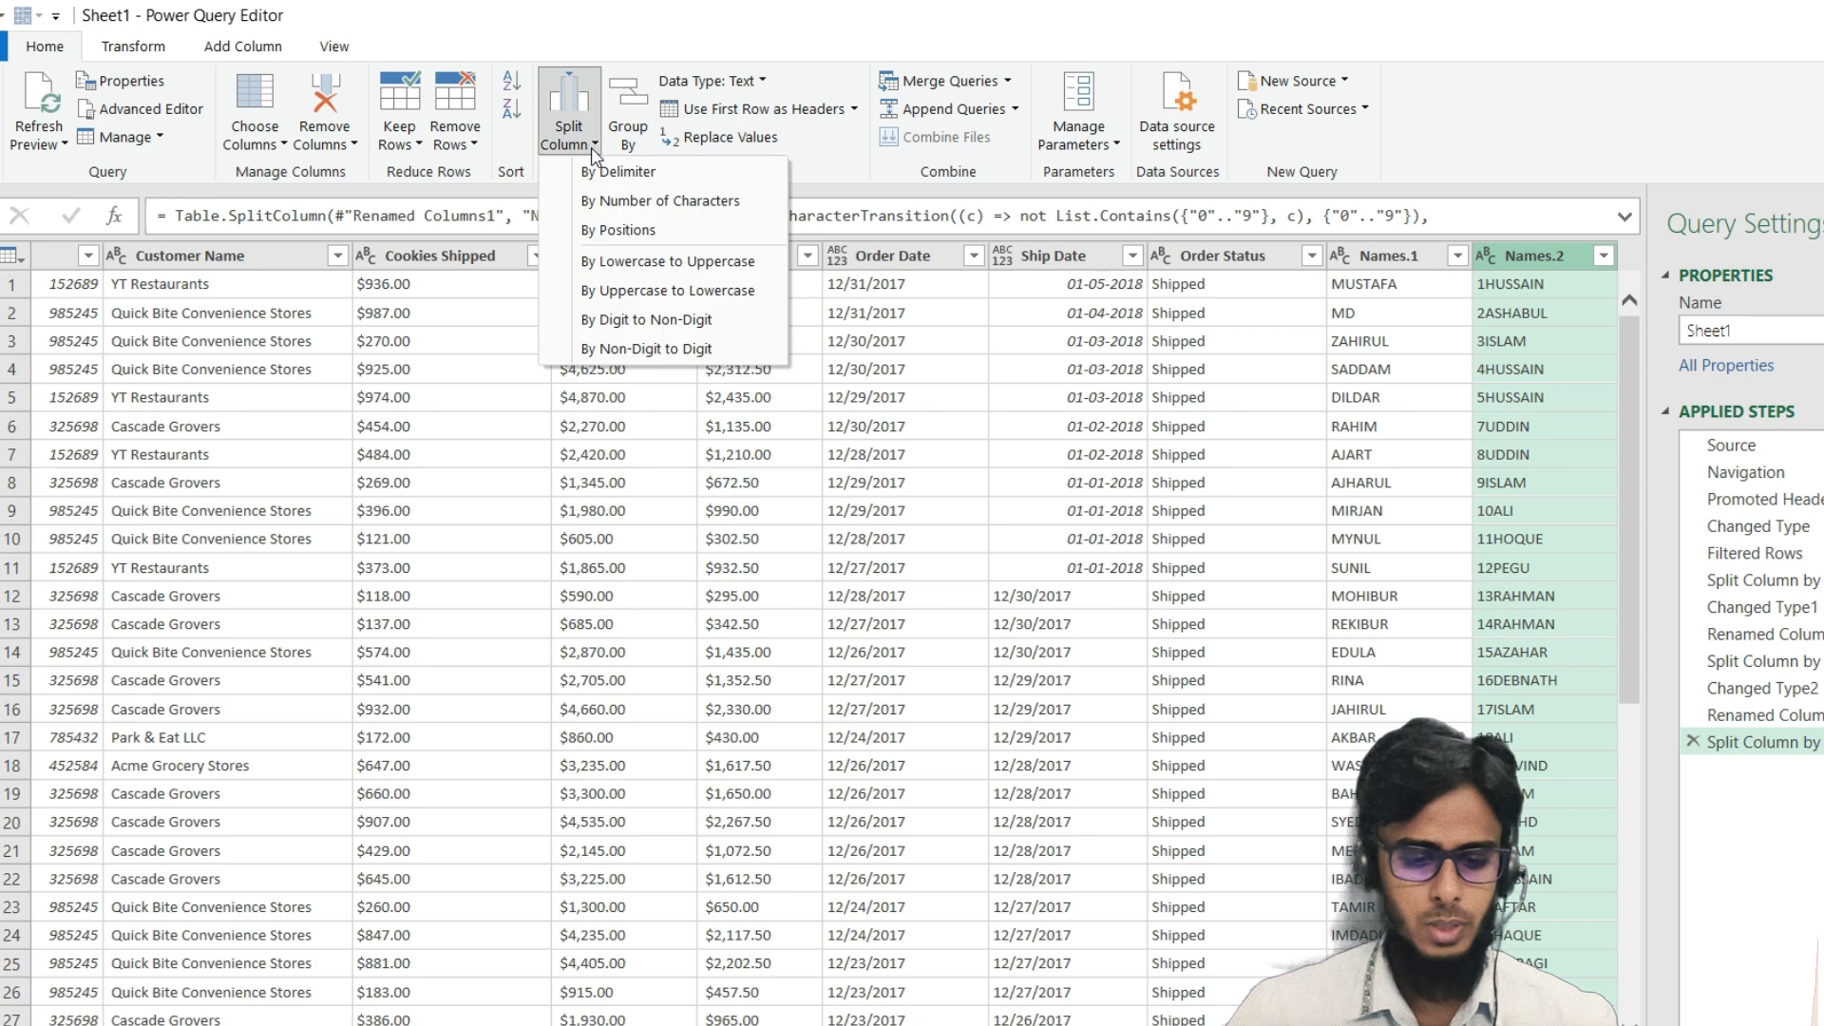
click(655, 323)
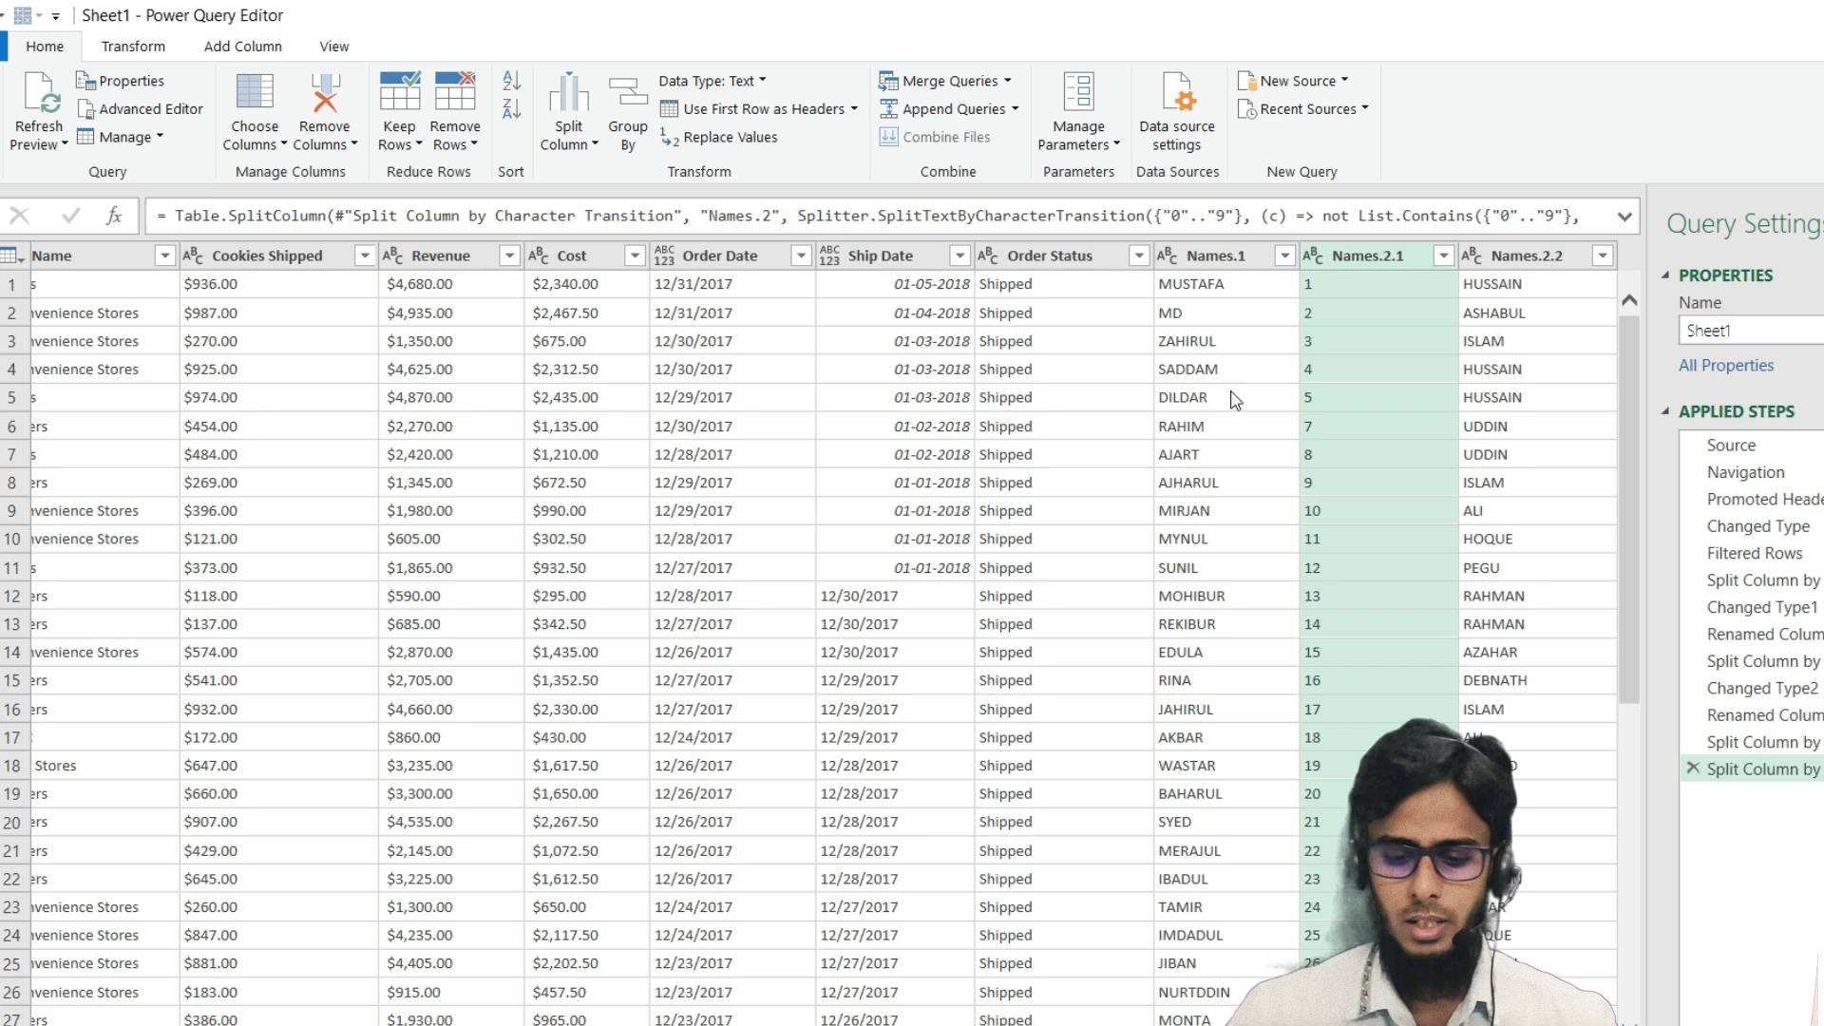
click(1167, 255)
click(1222, 260)
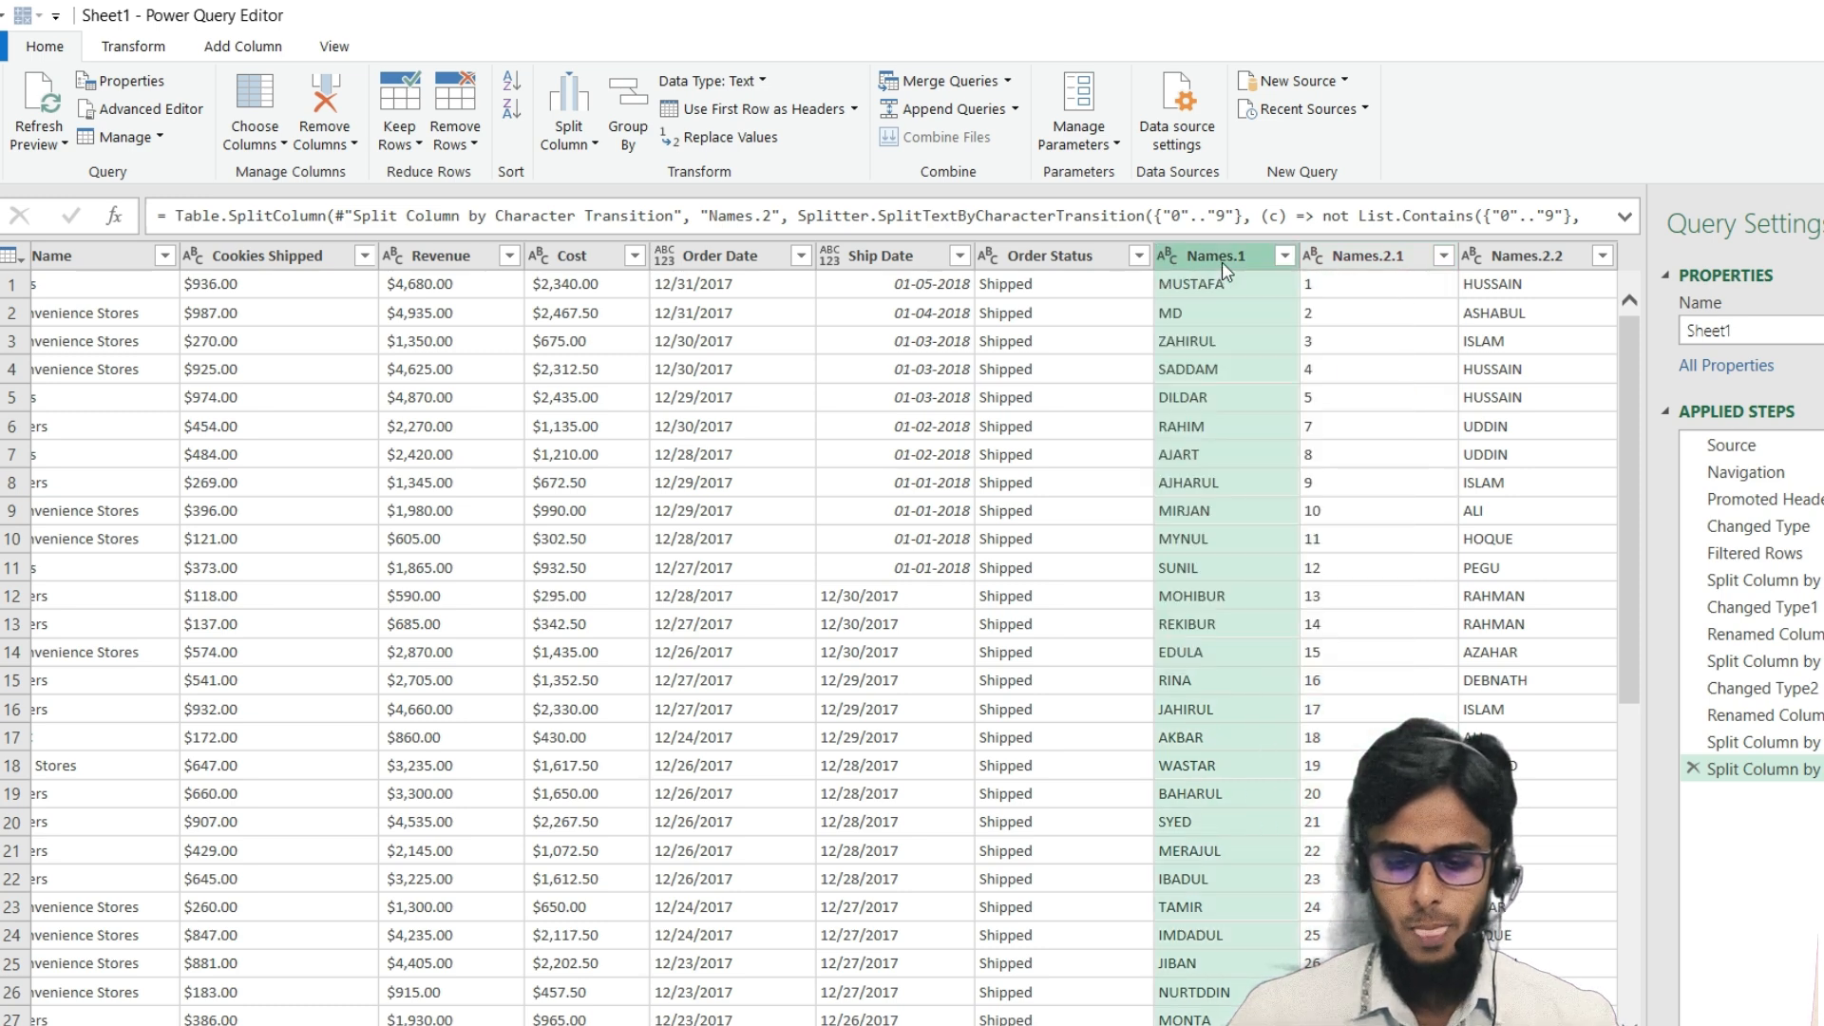
click(1529, 255)
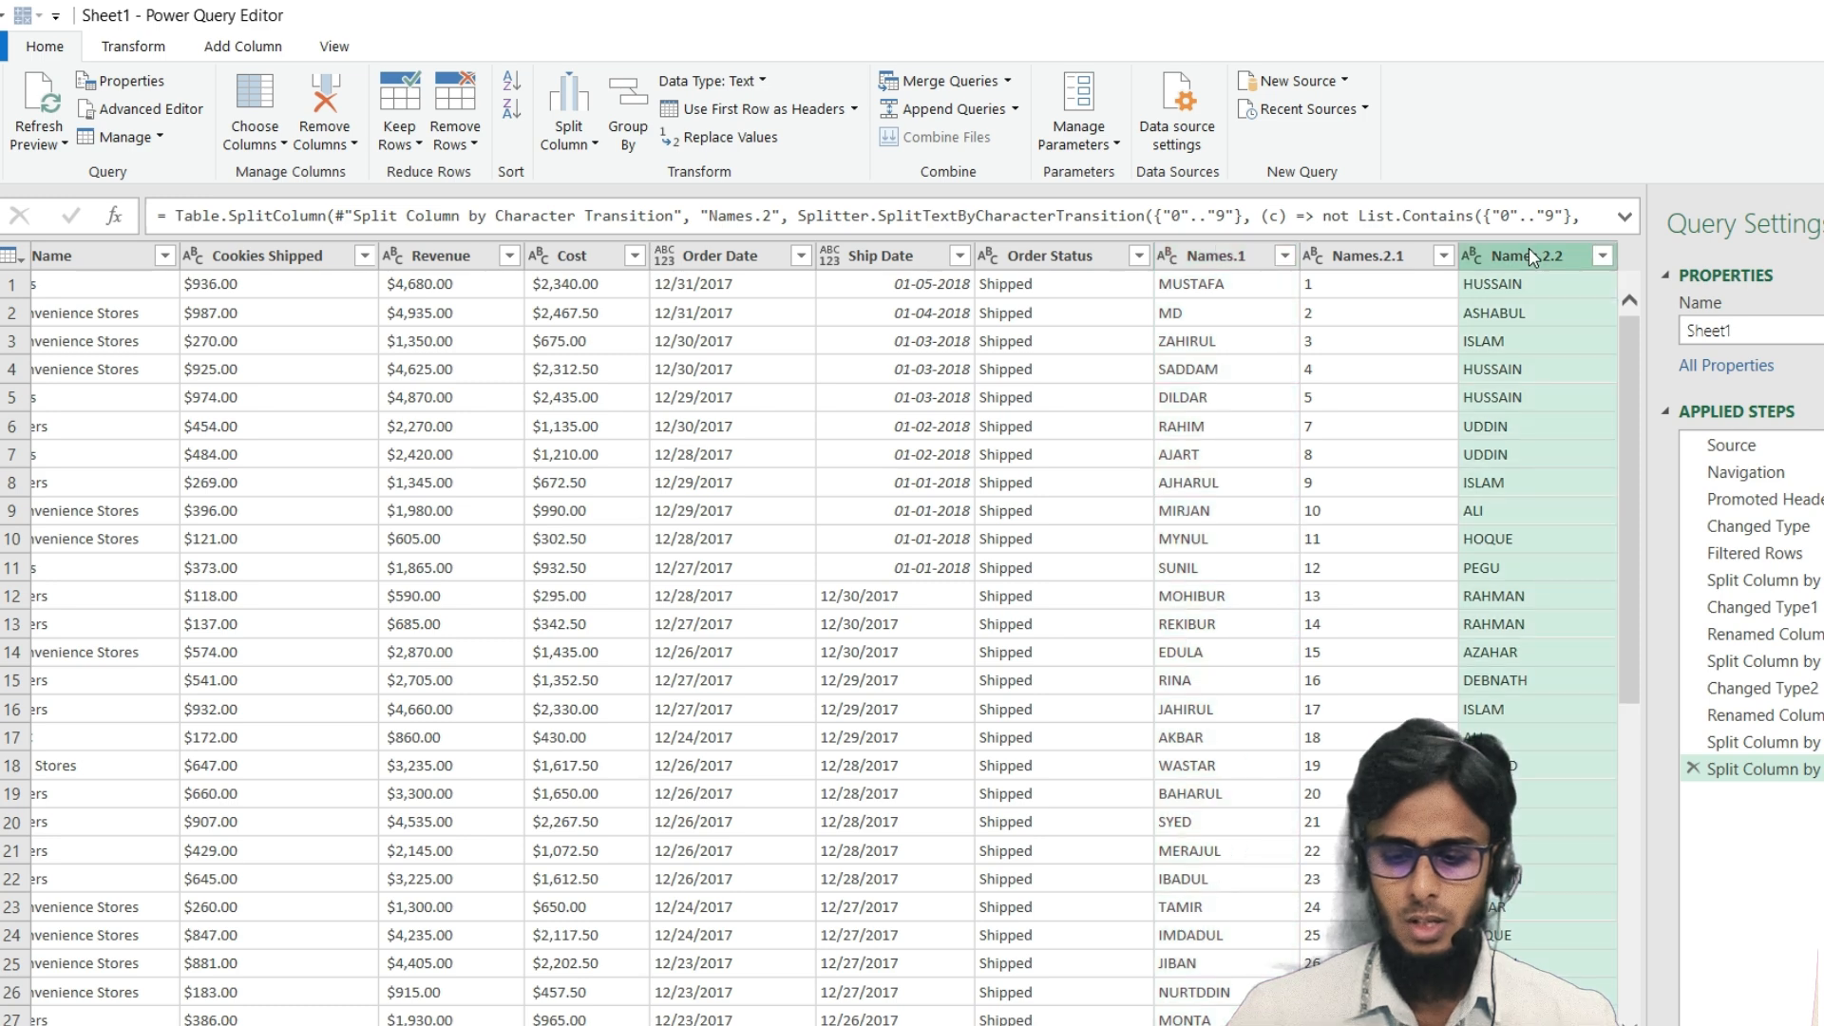
click(1211, 258)
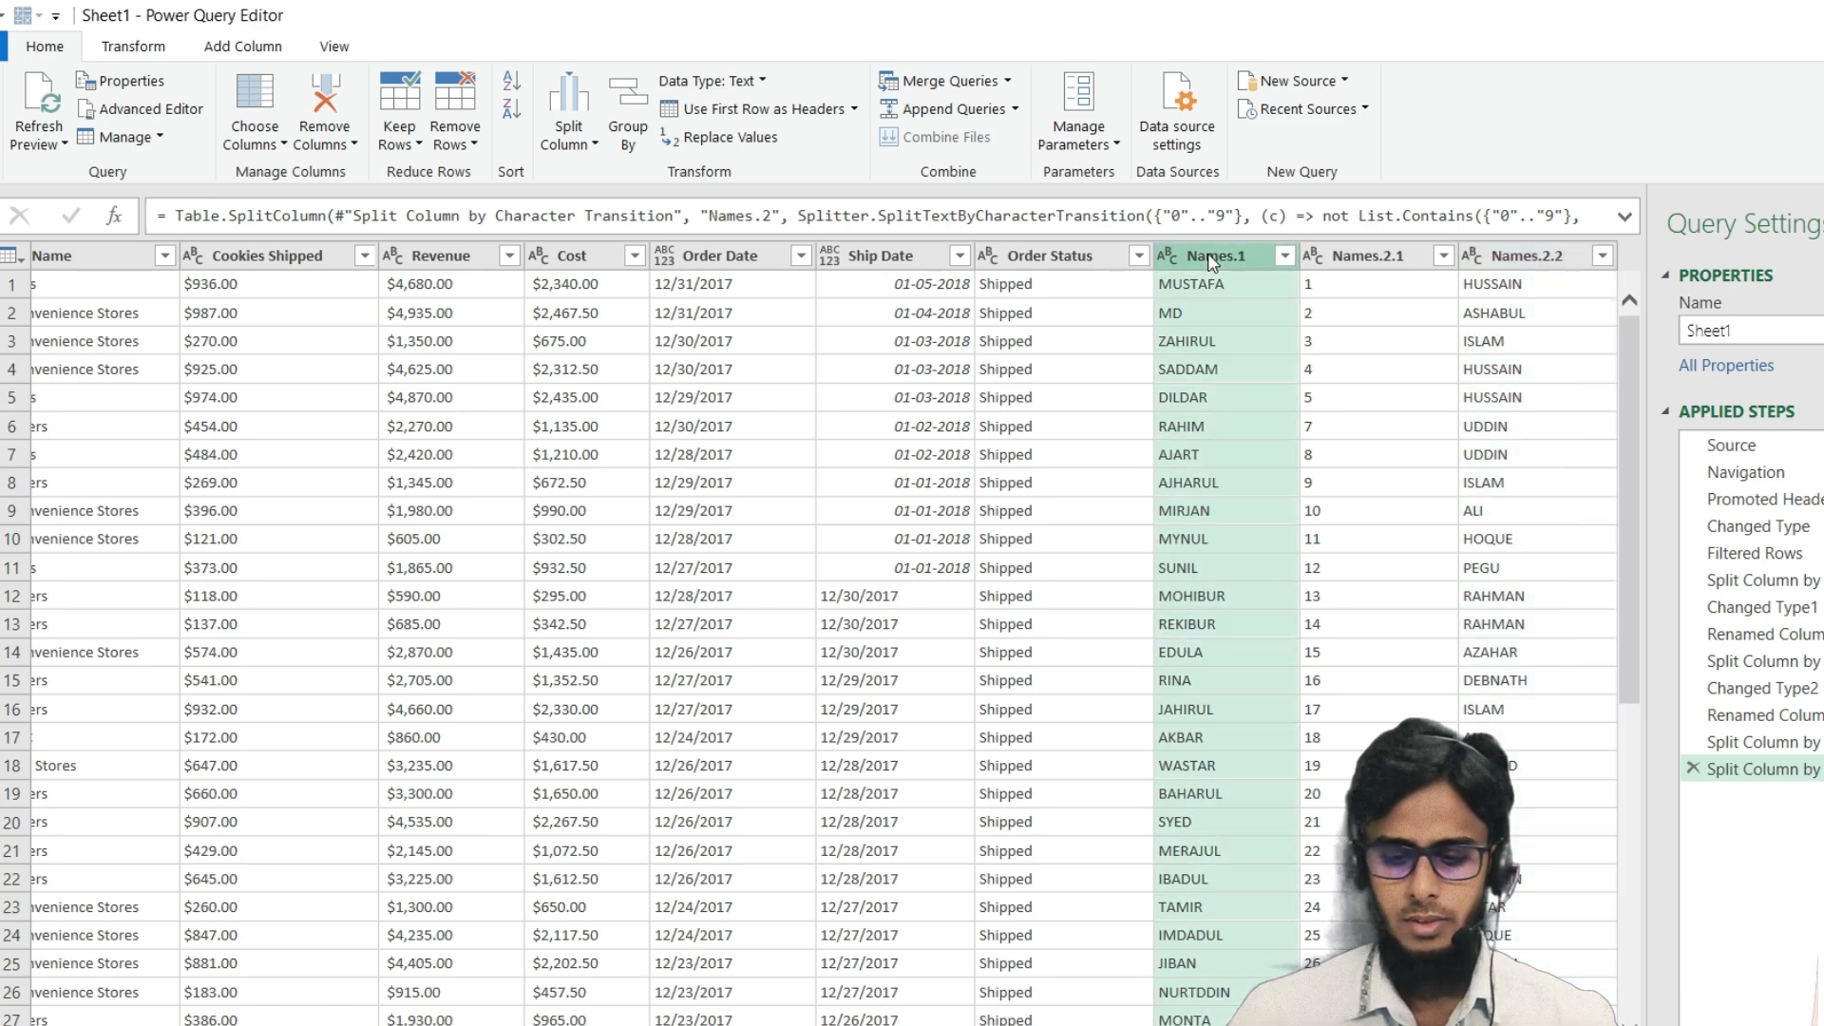
click(1505, 259)
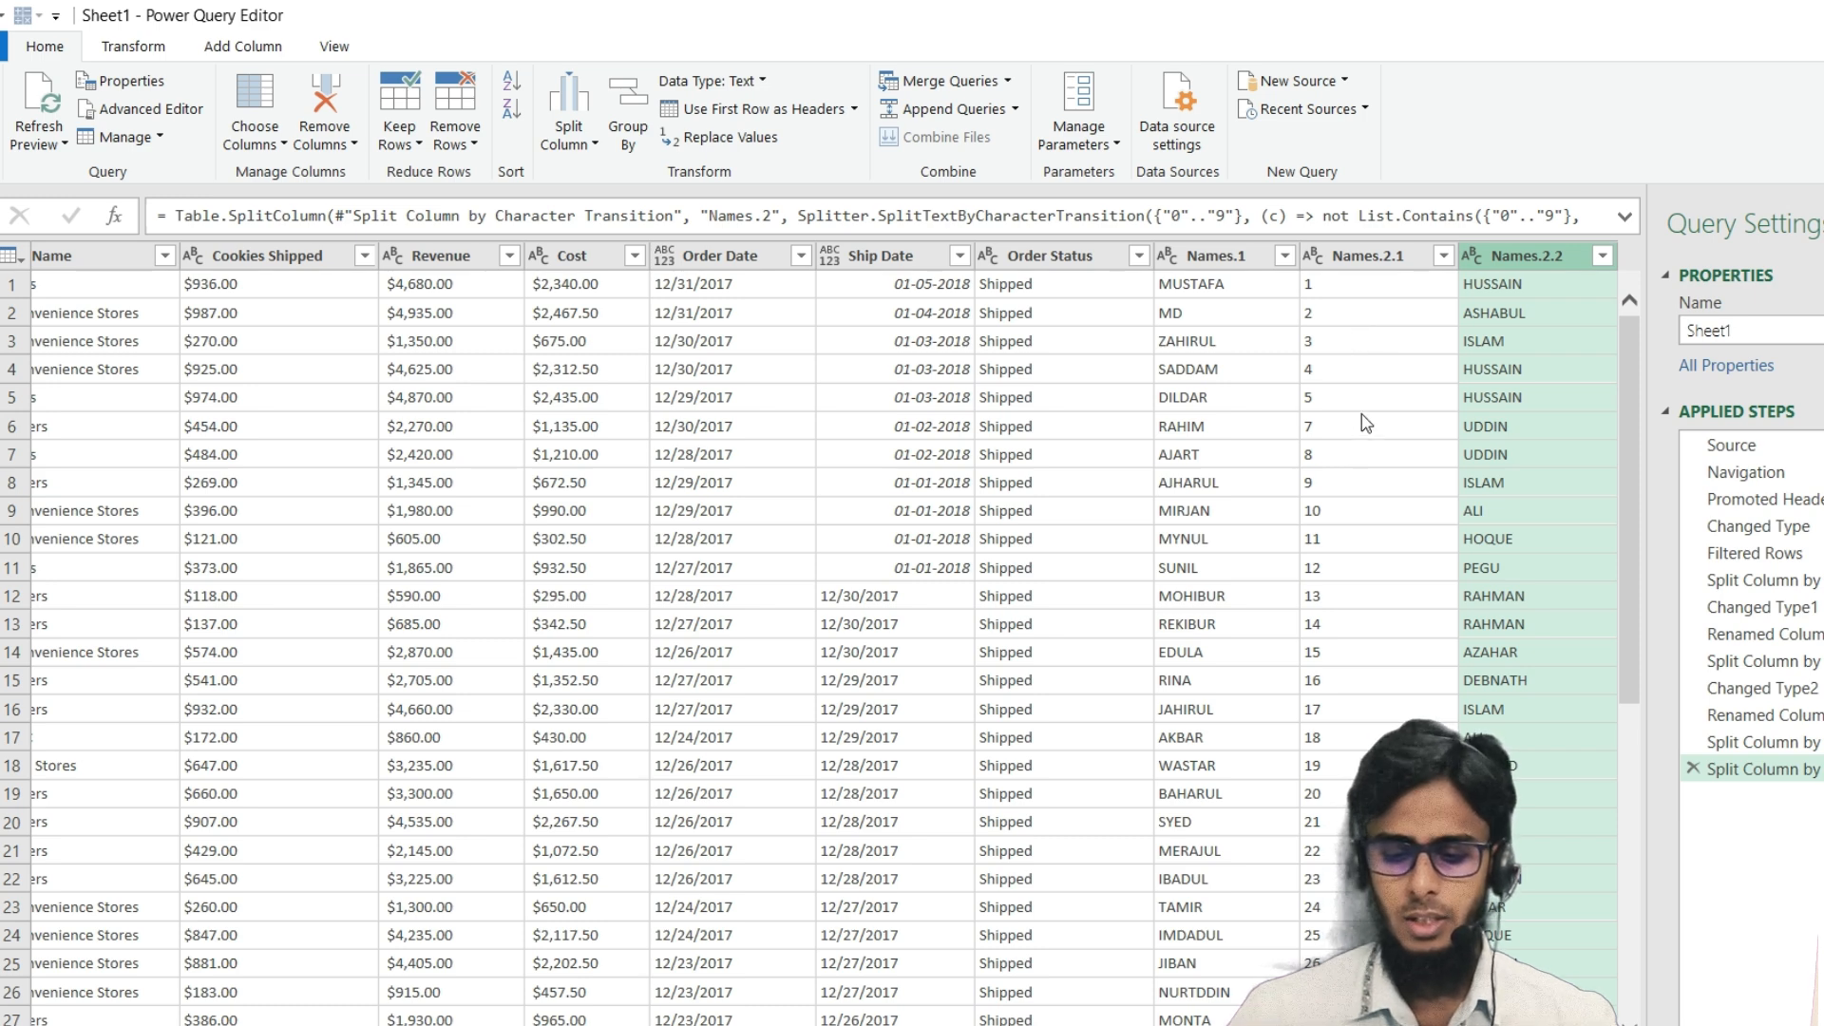
click(1223, 265)
click(1509, 257)
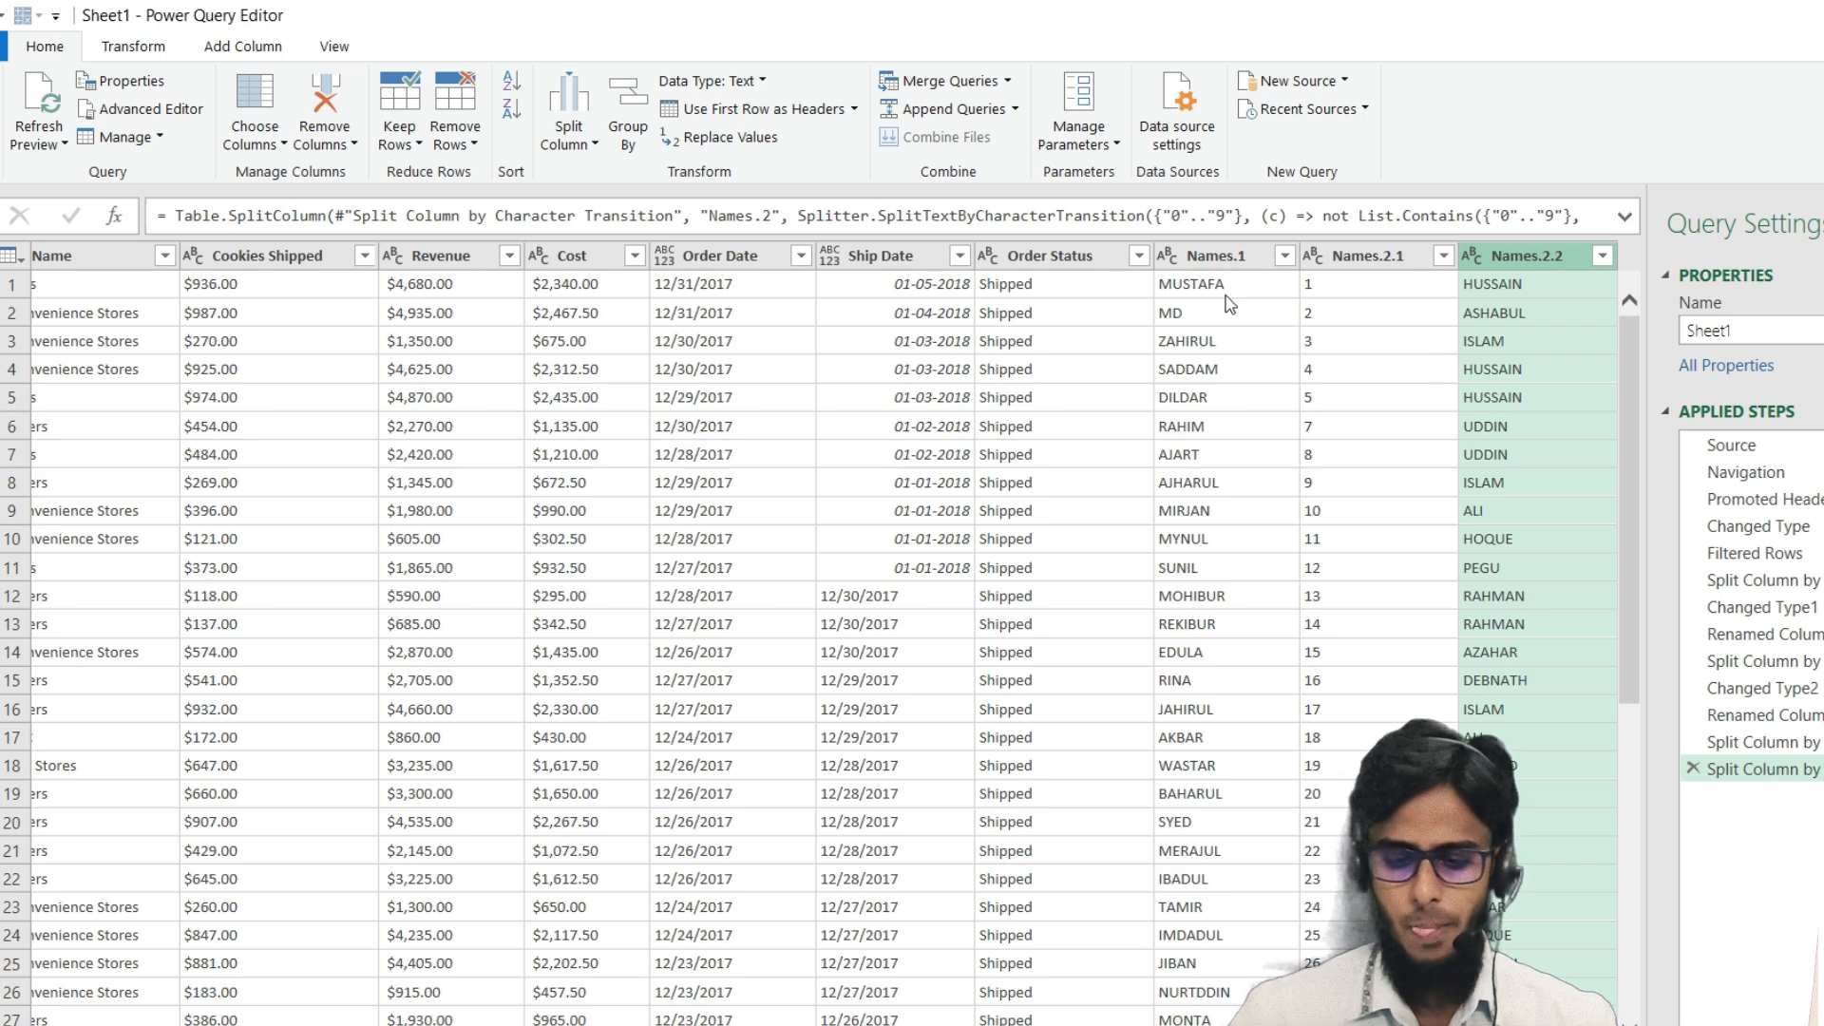
Merge the Names.1 and Names.2.2 columns with a Space separator into a new column named Full Name
click(1206, 264)
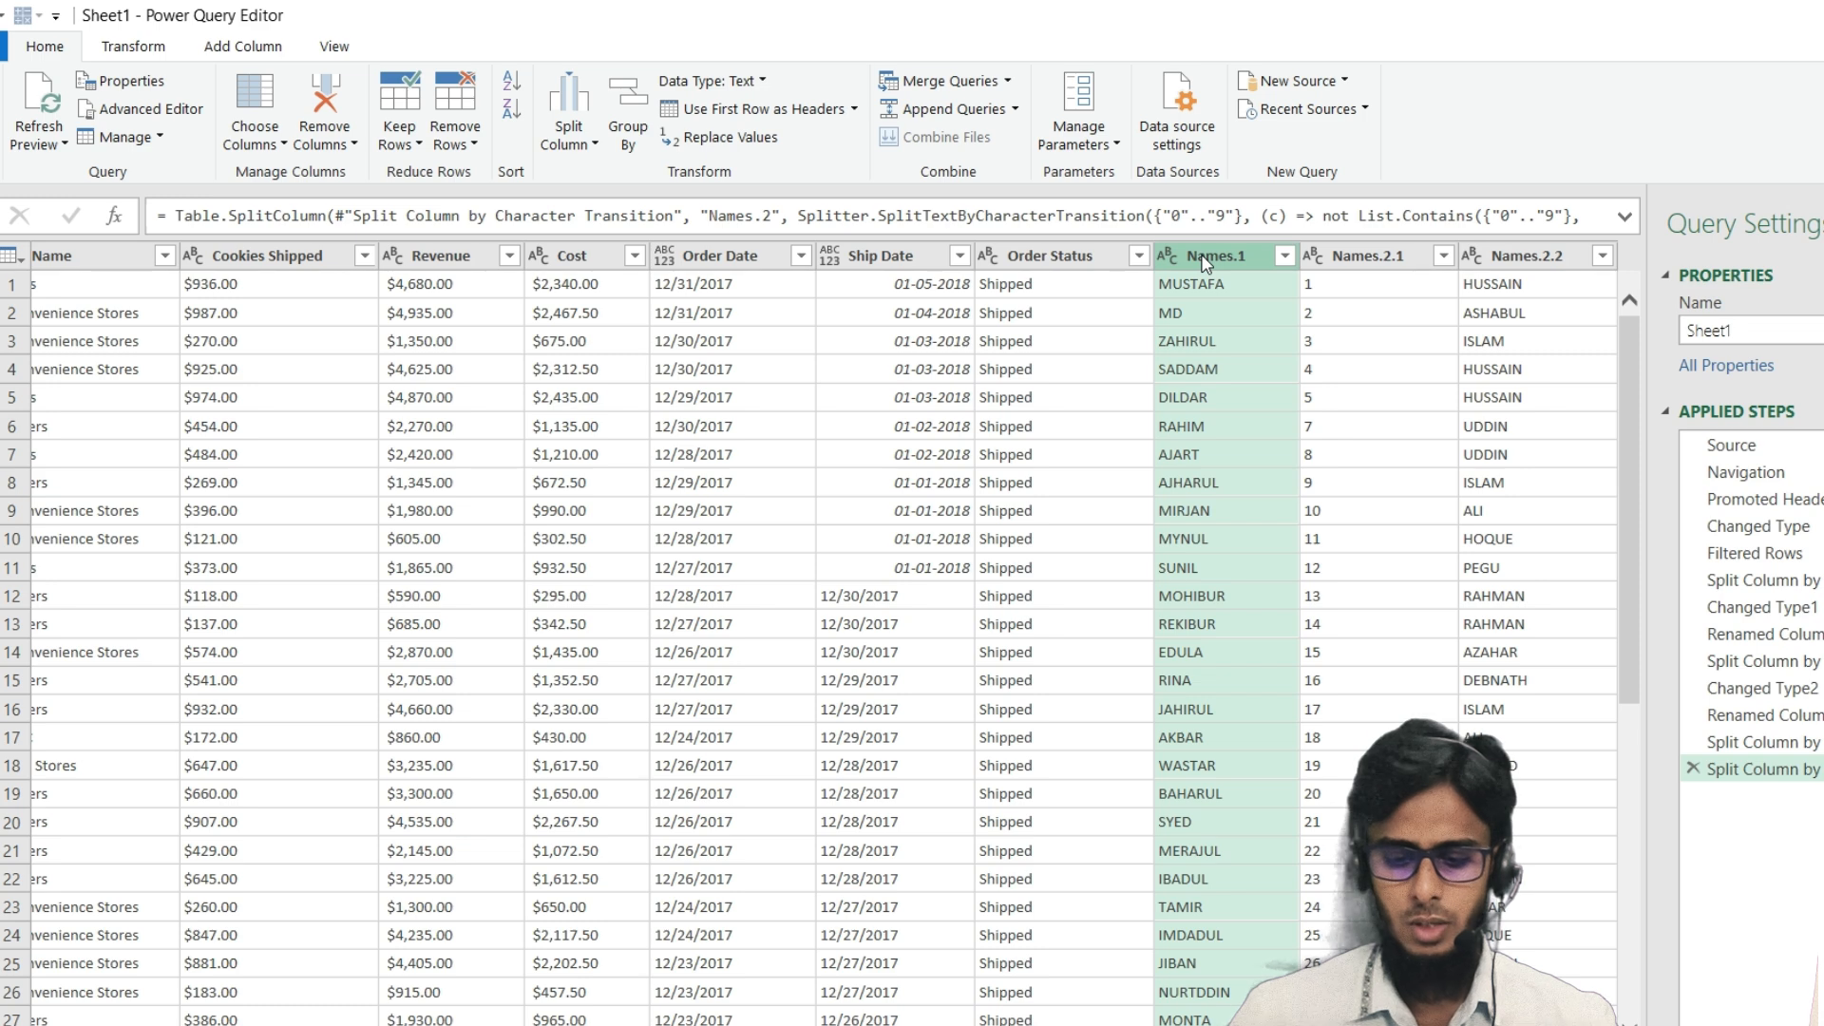
ctrl+click(1517, 258)
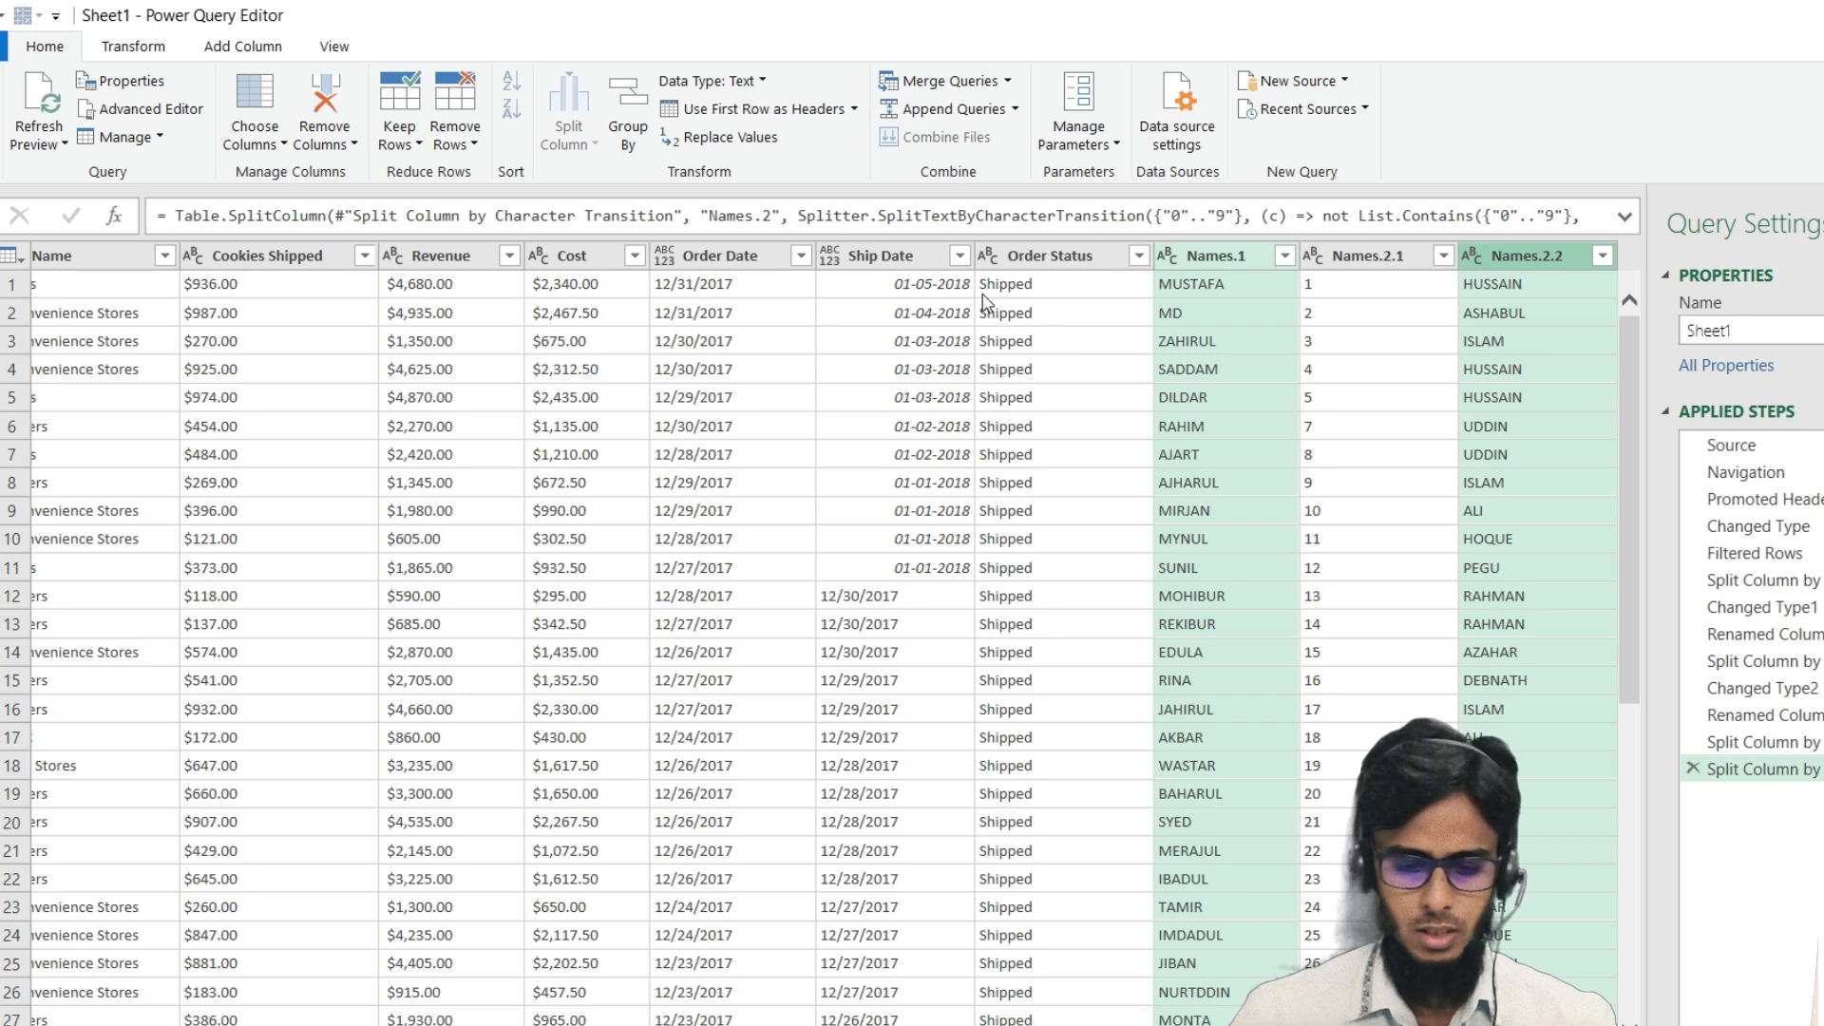
click(130, 44)
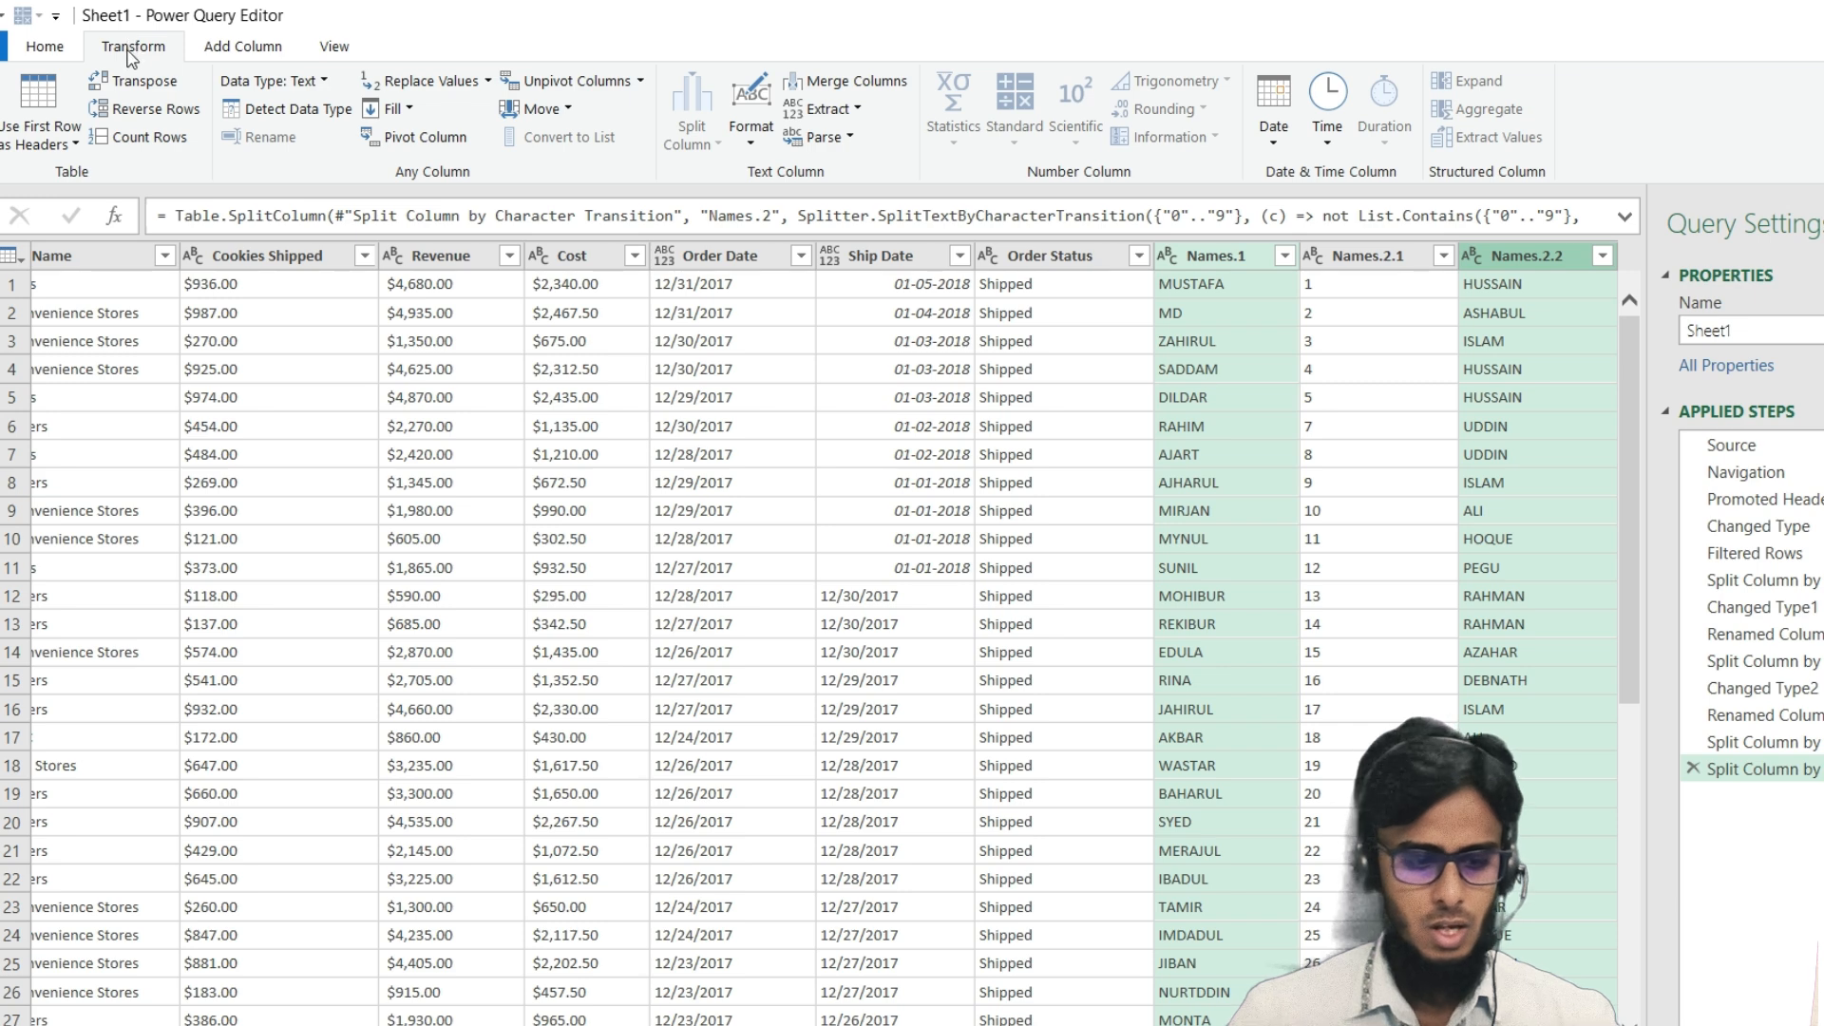
click(855, 81)
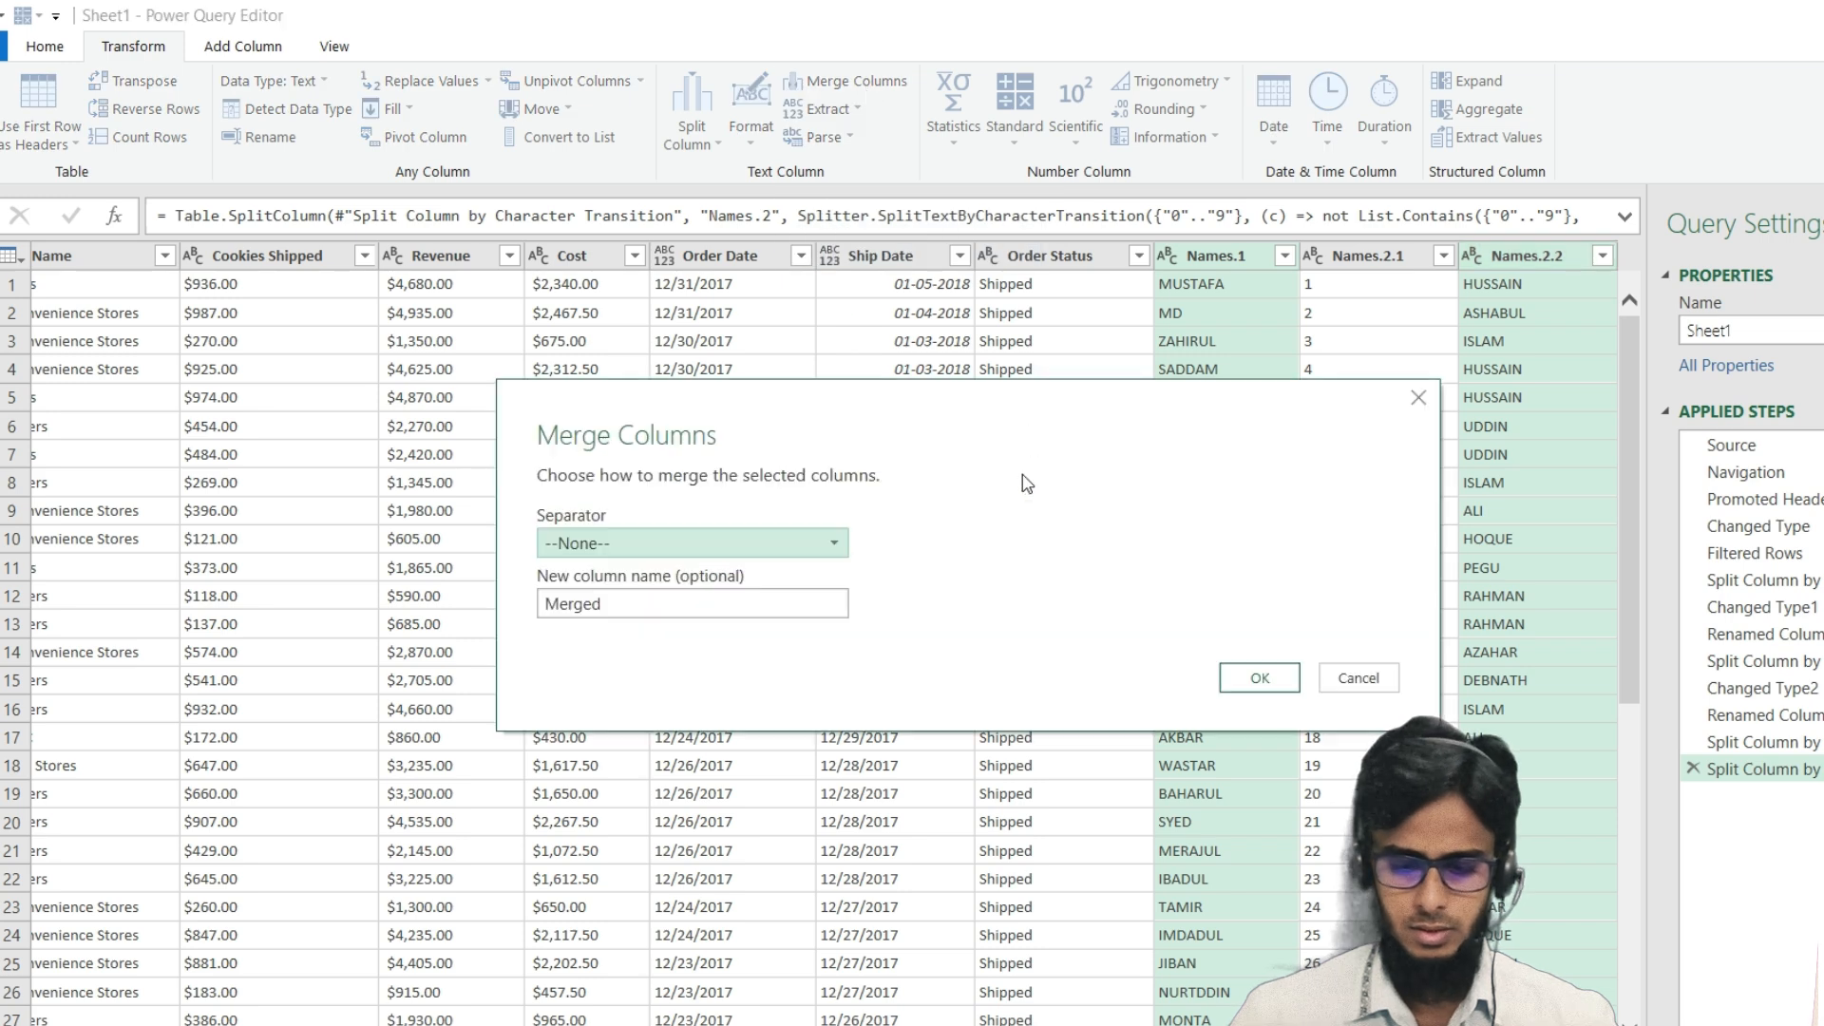
click(633, 543)
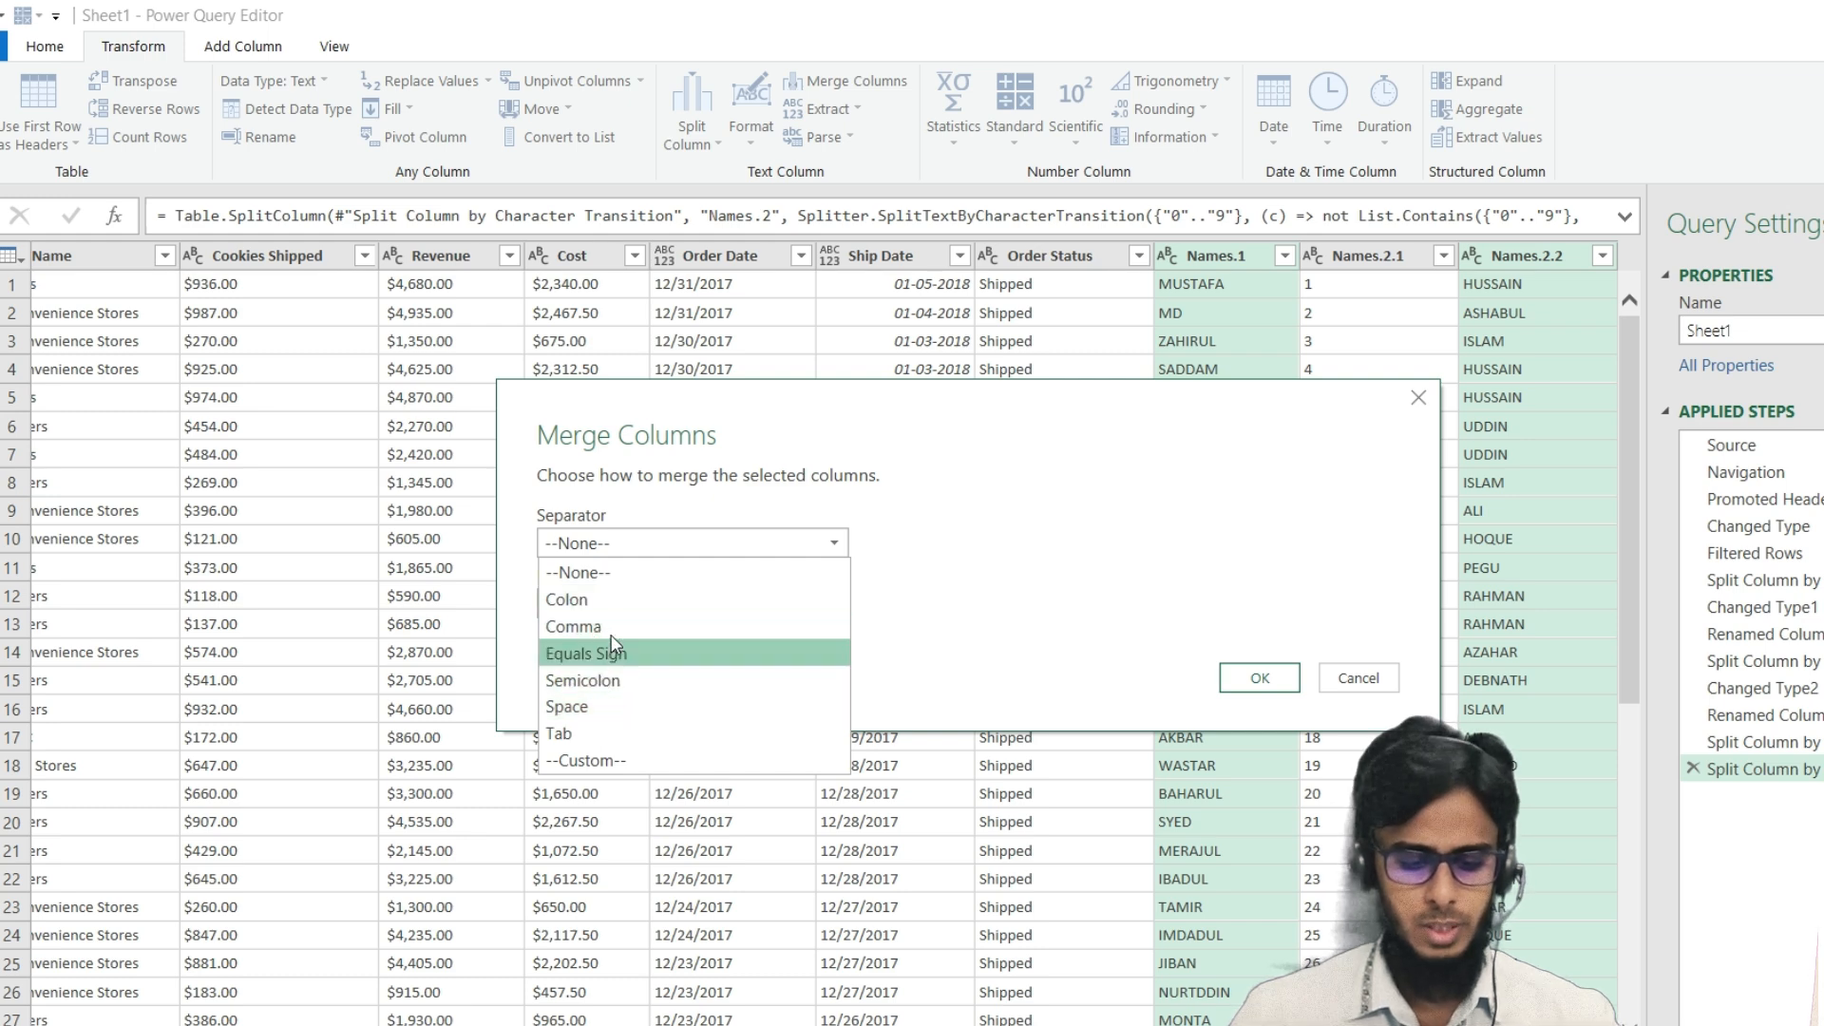
click(604, 707)
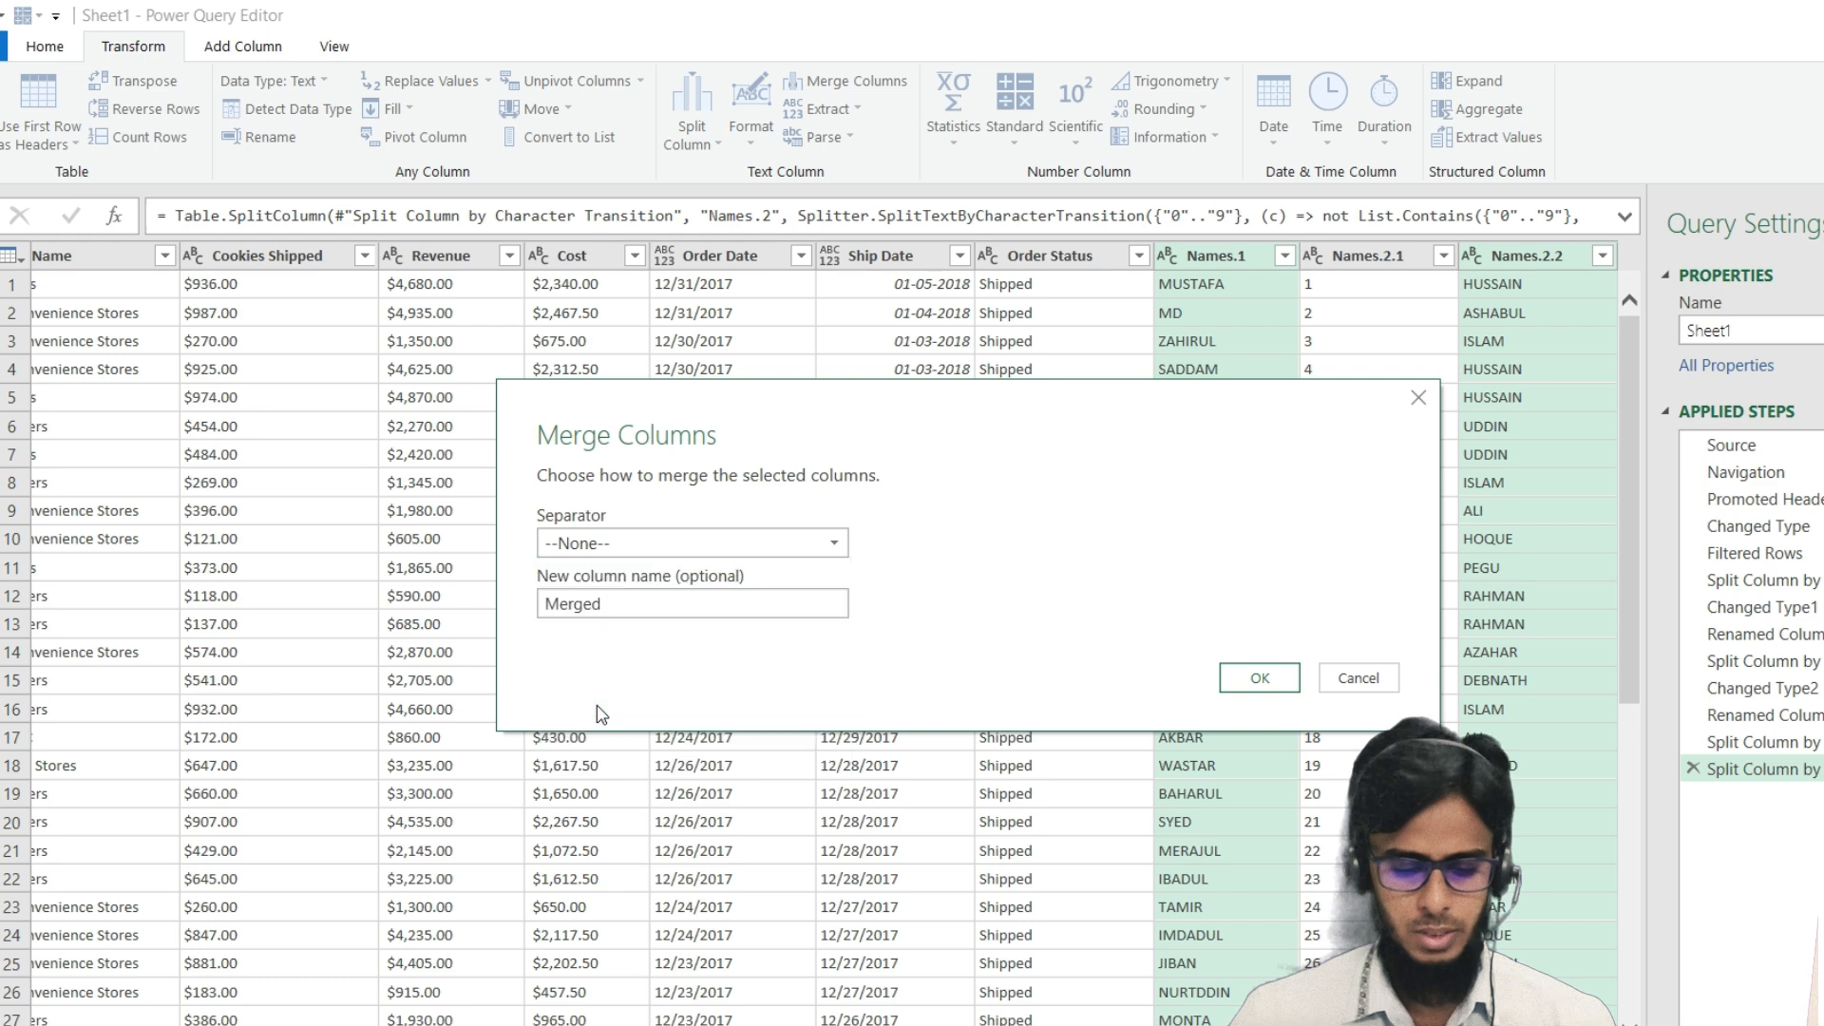
click(655, 606)
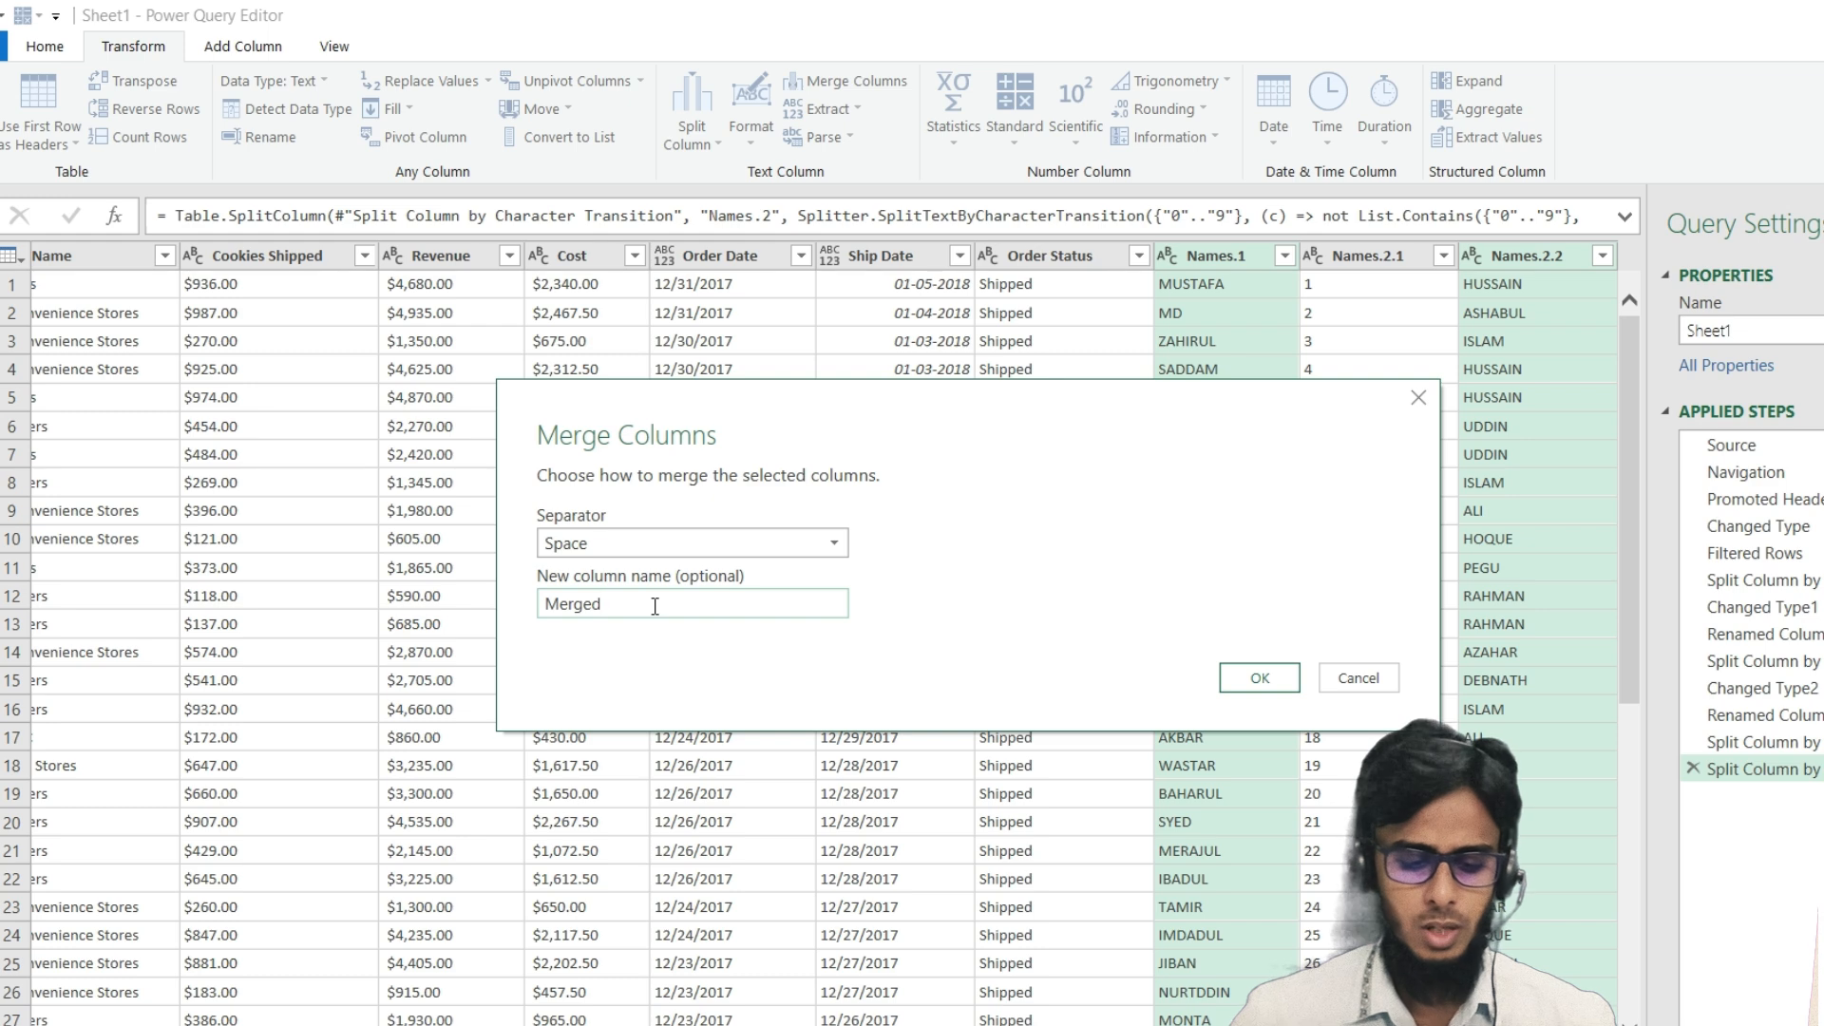
key(BackSpace)
key(BackSpace)
key(BackSpace)
key(BackSpace)
key(BackSpace)
key(BackSpace)
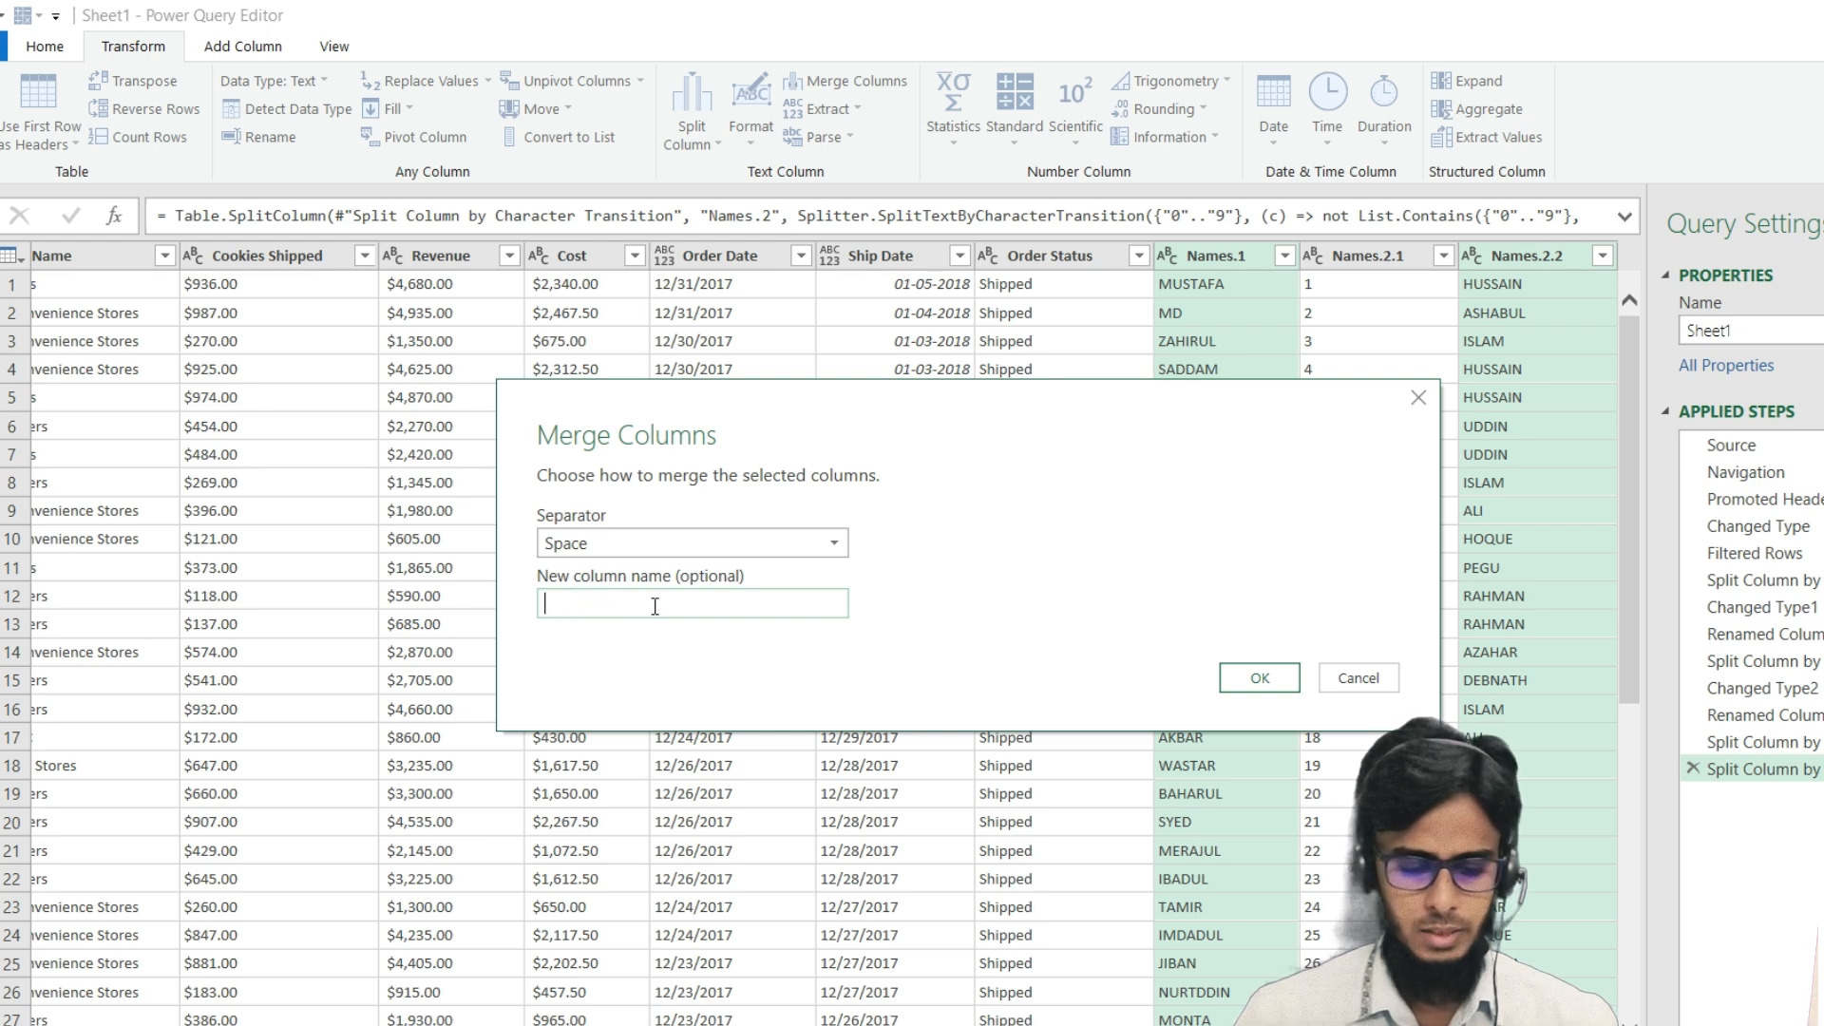
text(Full )
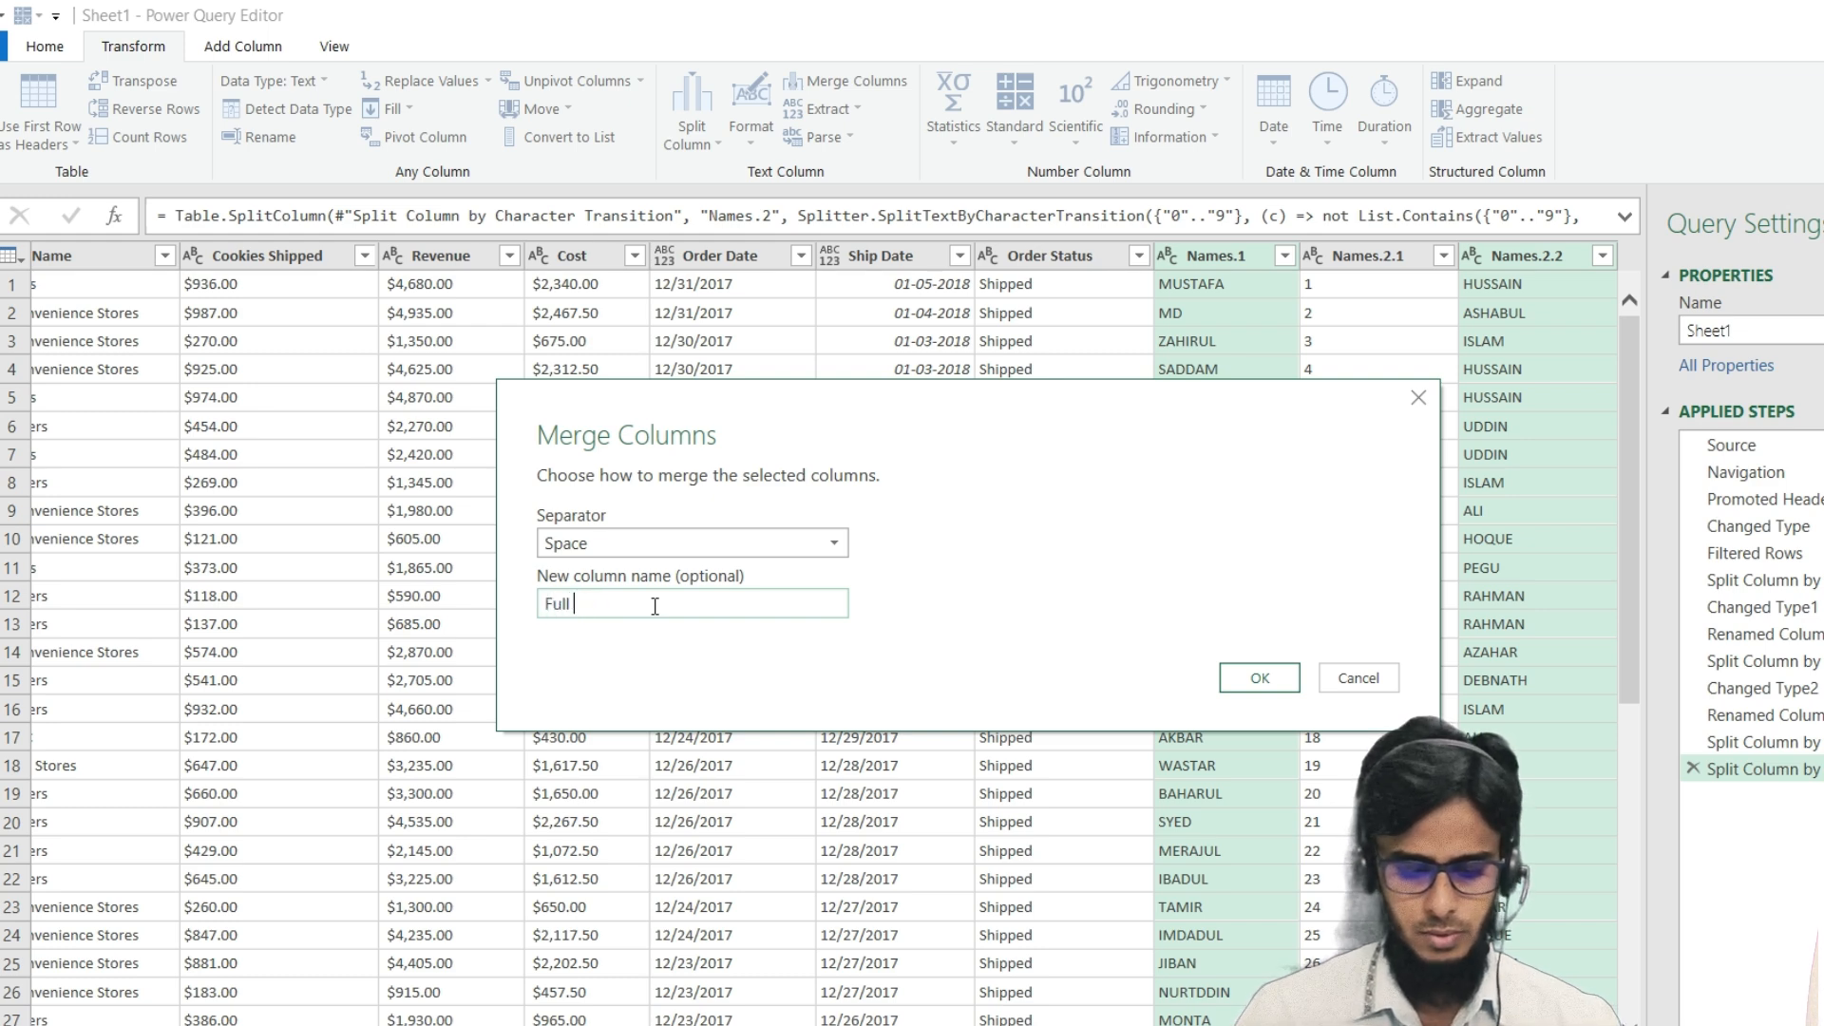
text(Name)
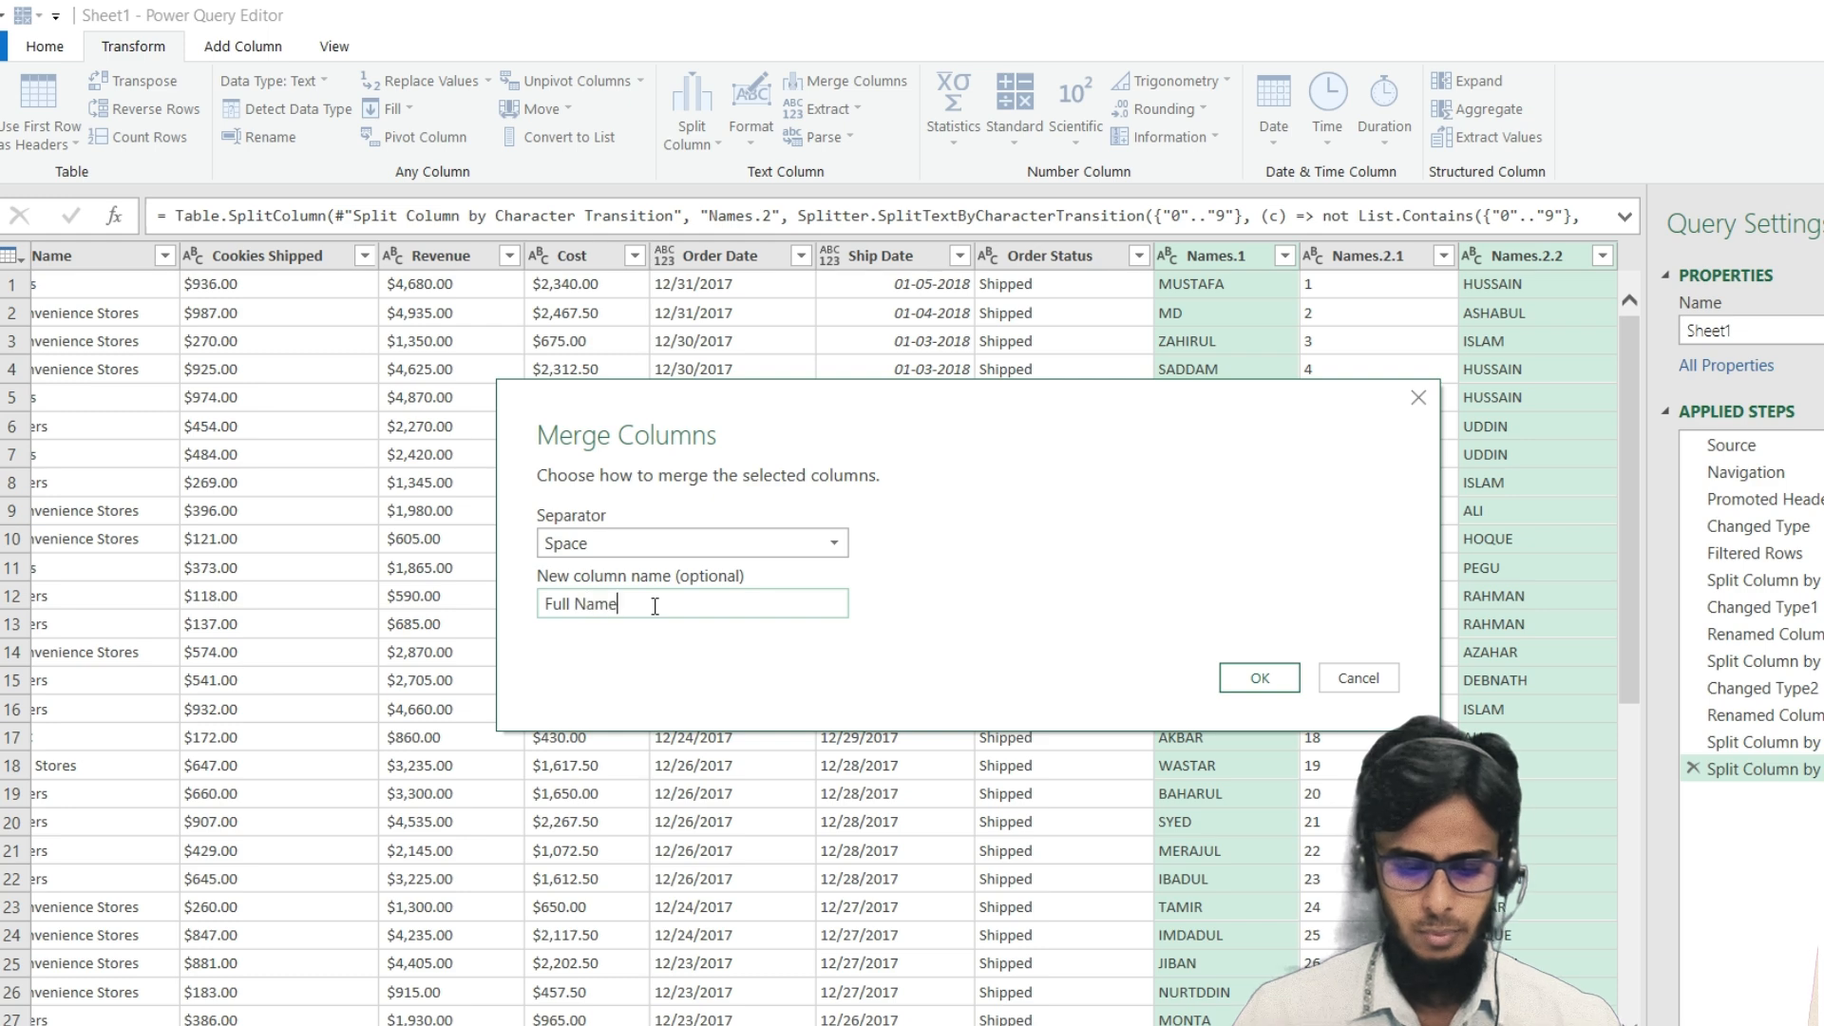
click(1260, 676)
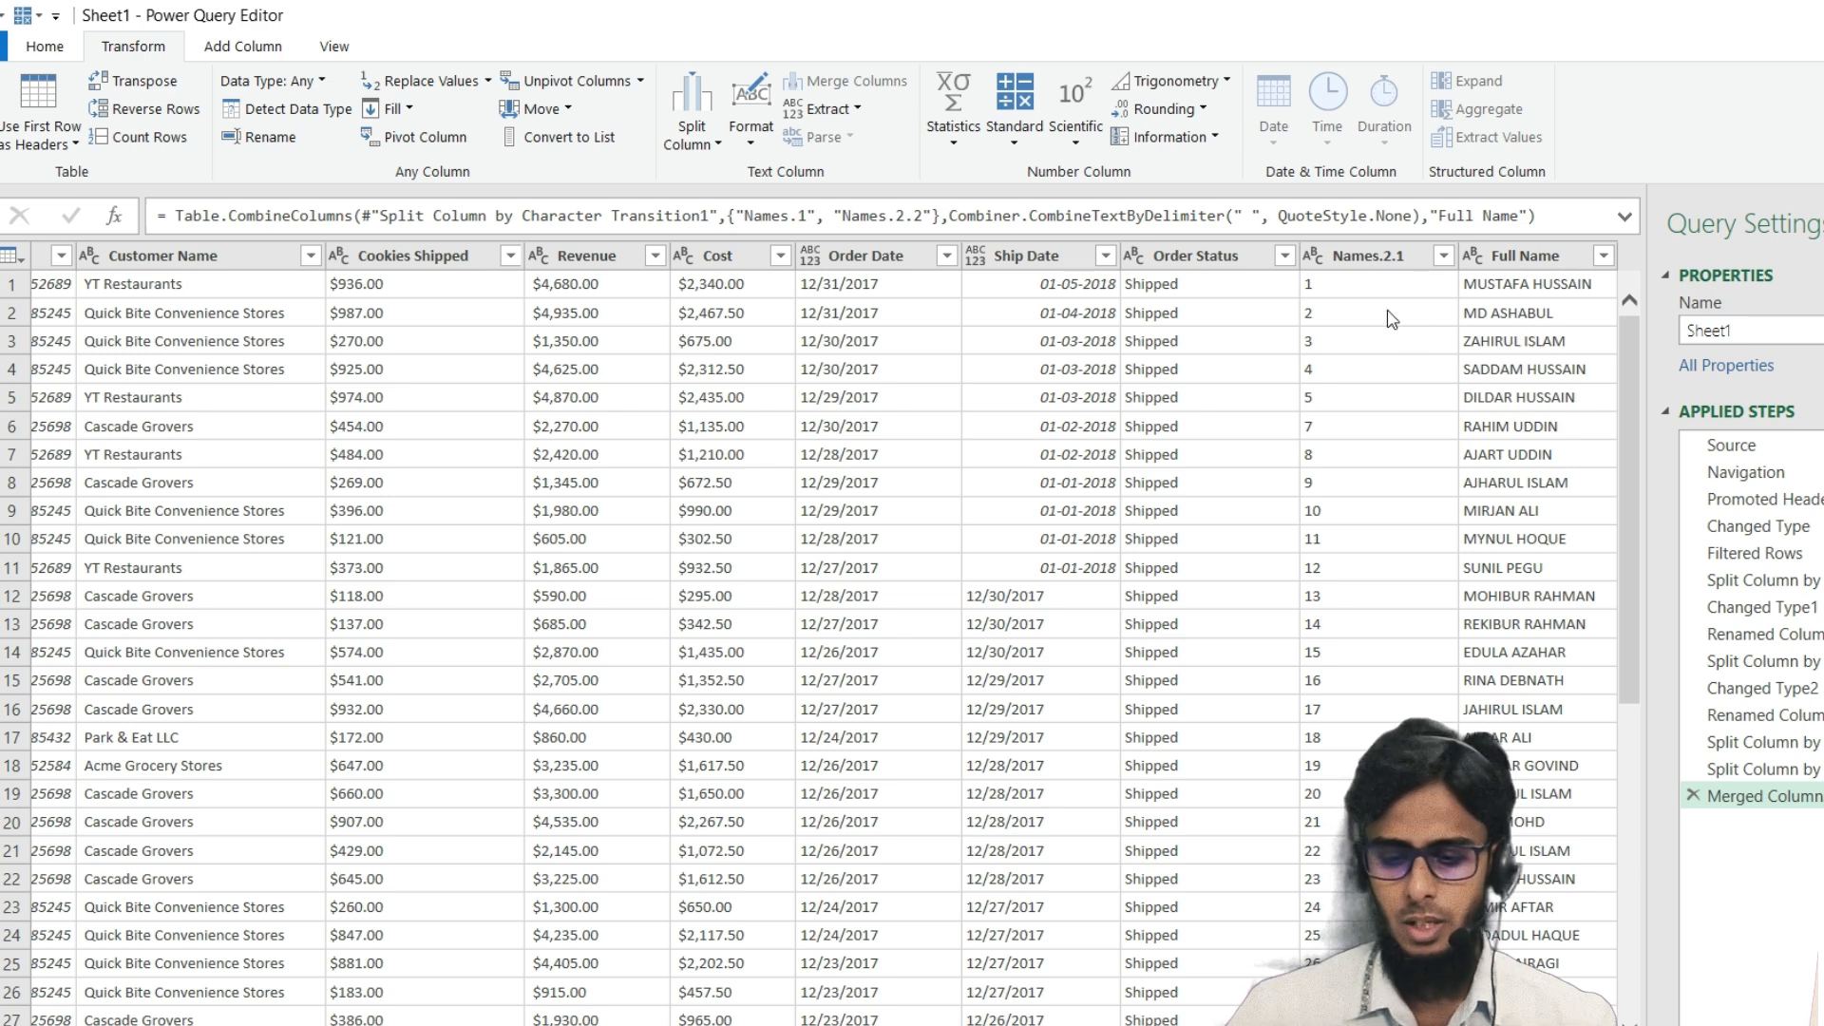
Add the prefix "E." to every value in the Names.2.1 column
click(1358, 261)
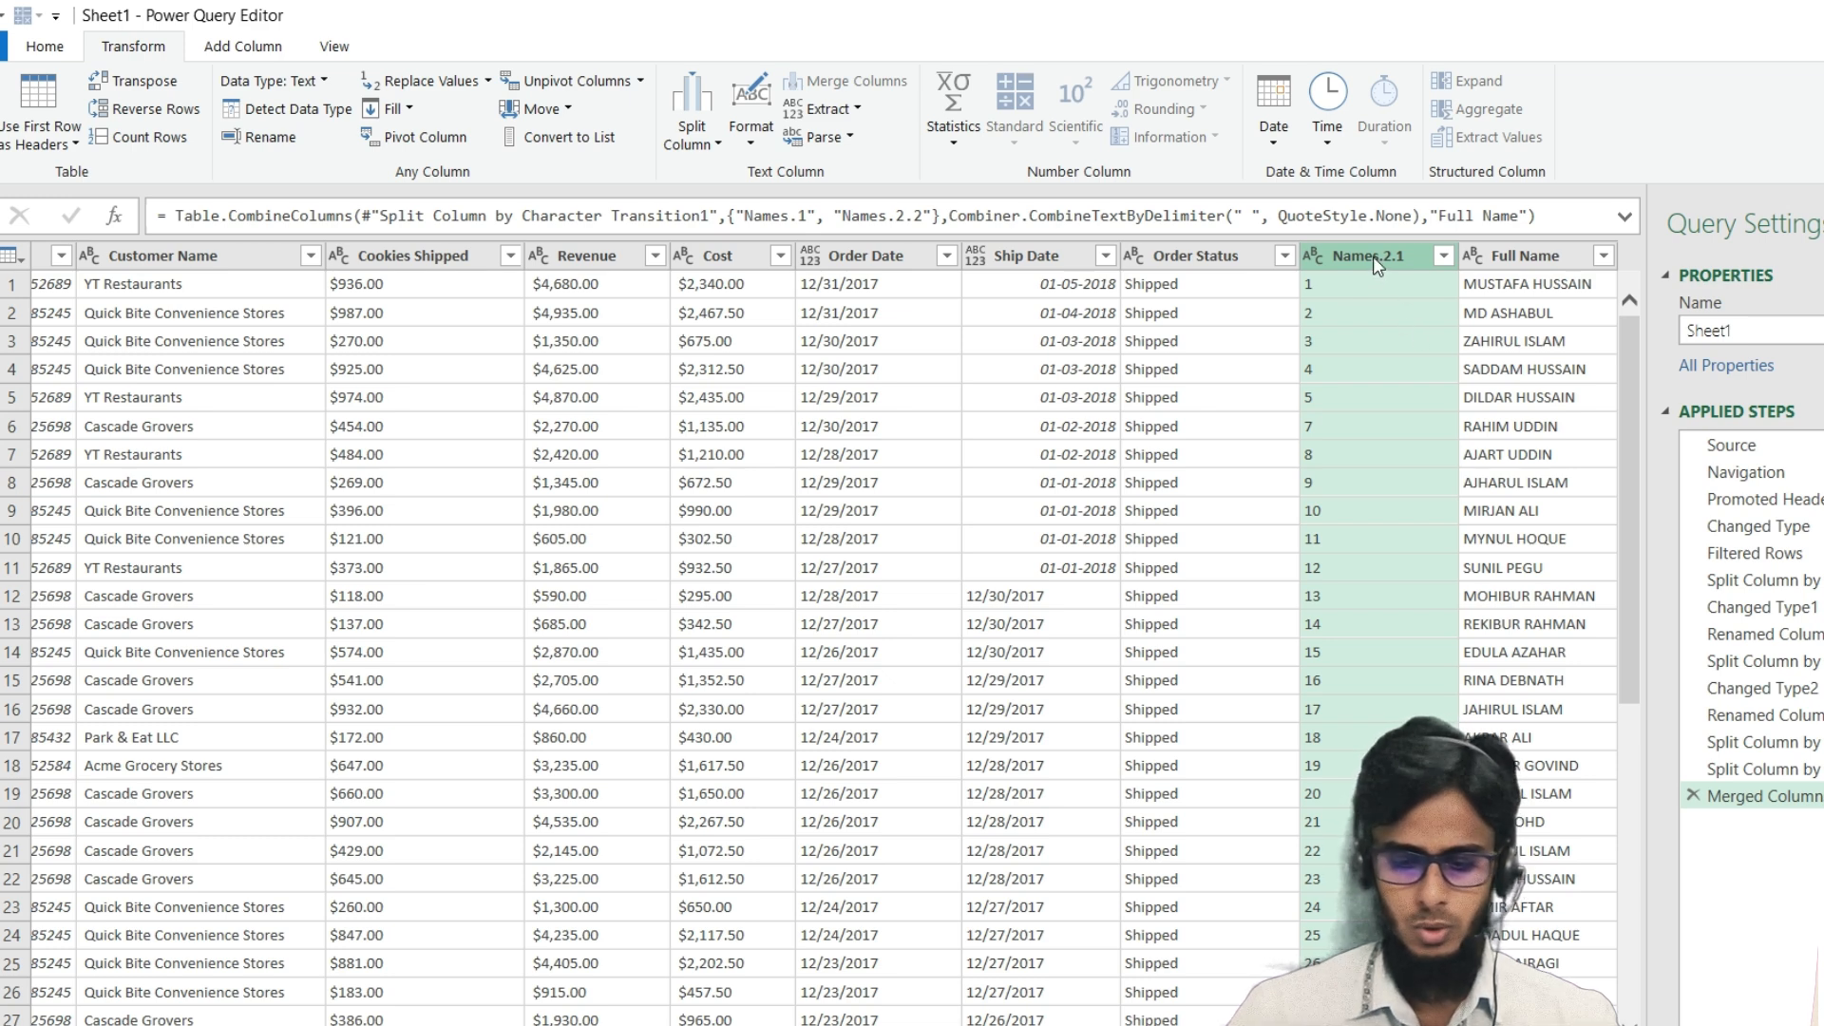
click(755, 142)
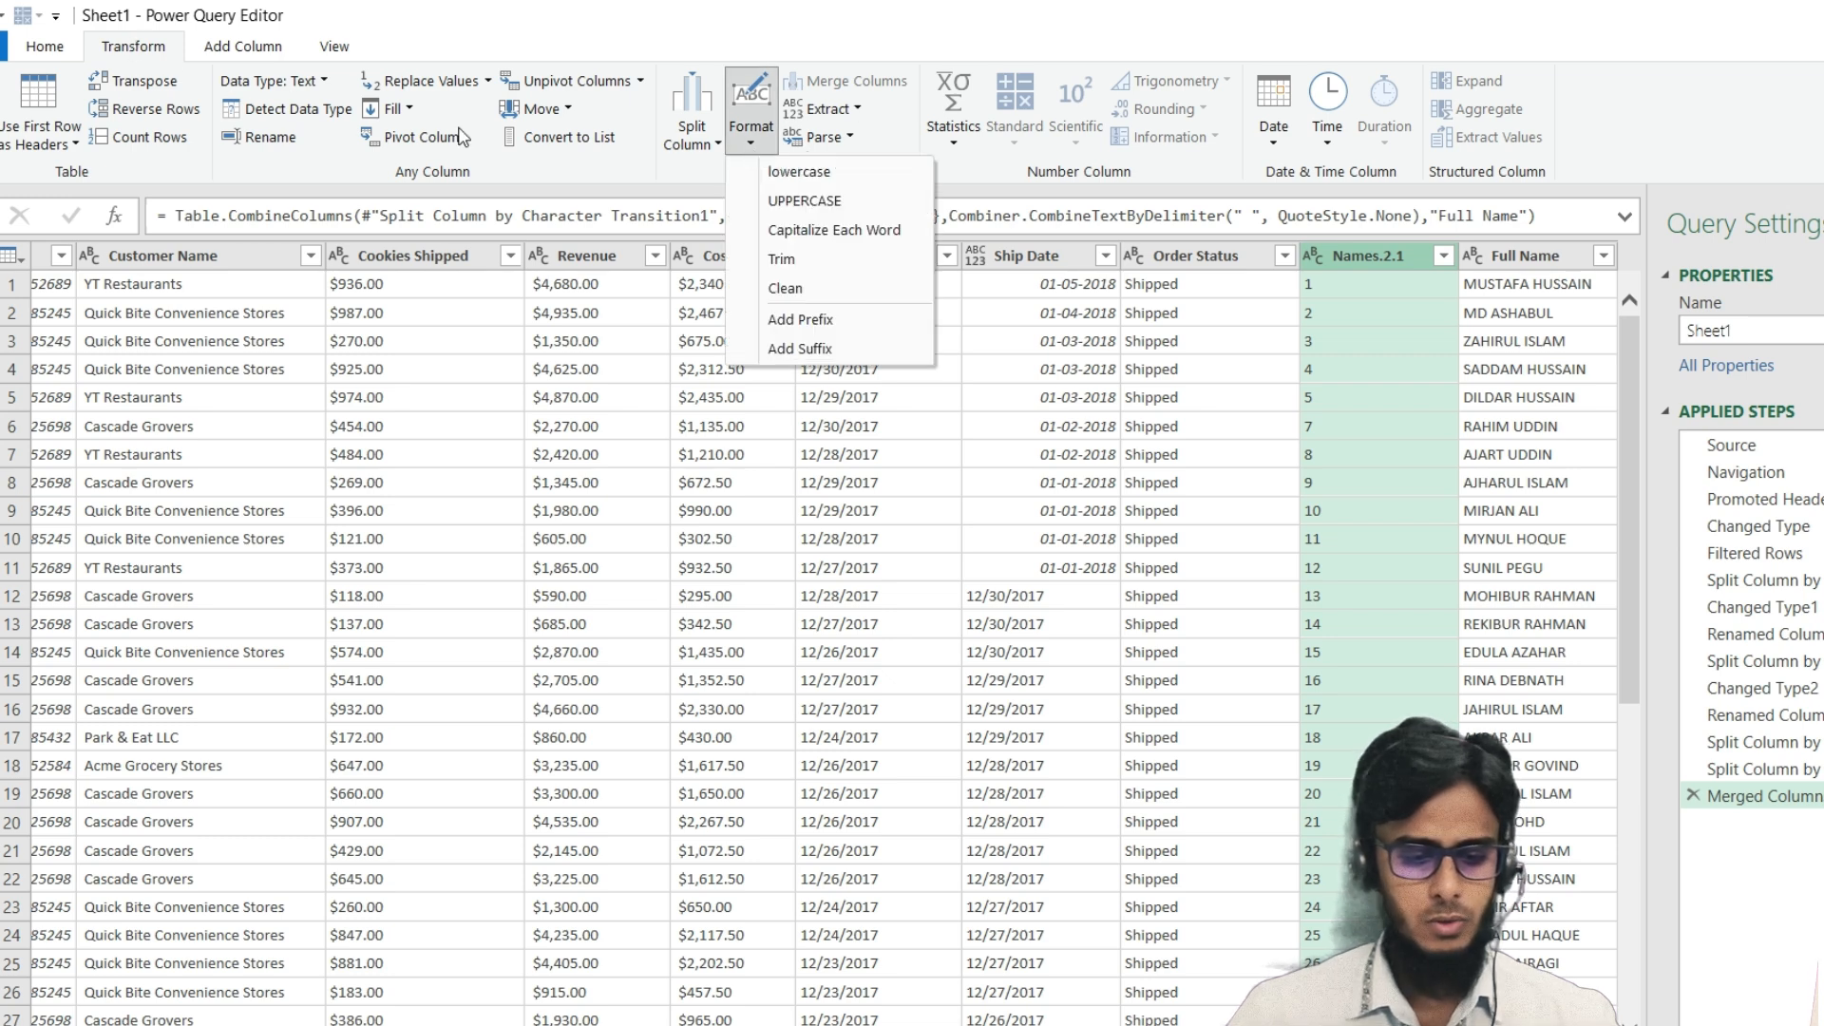
click(798, 323)
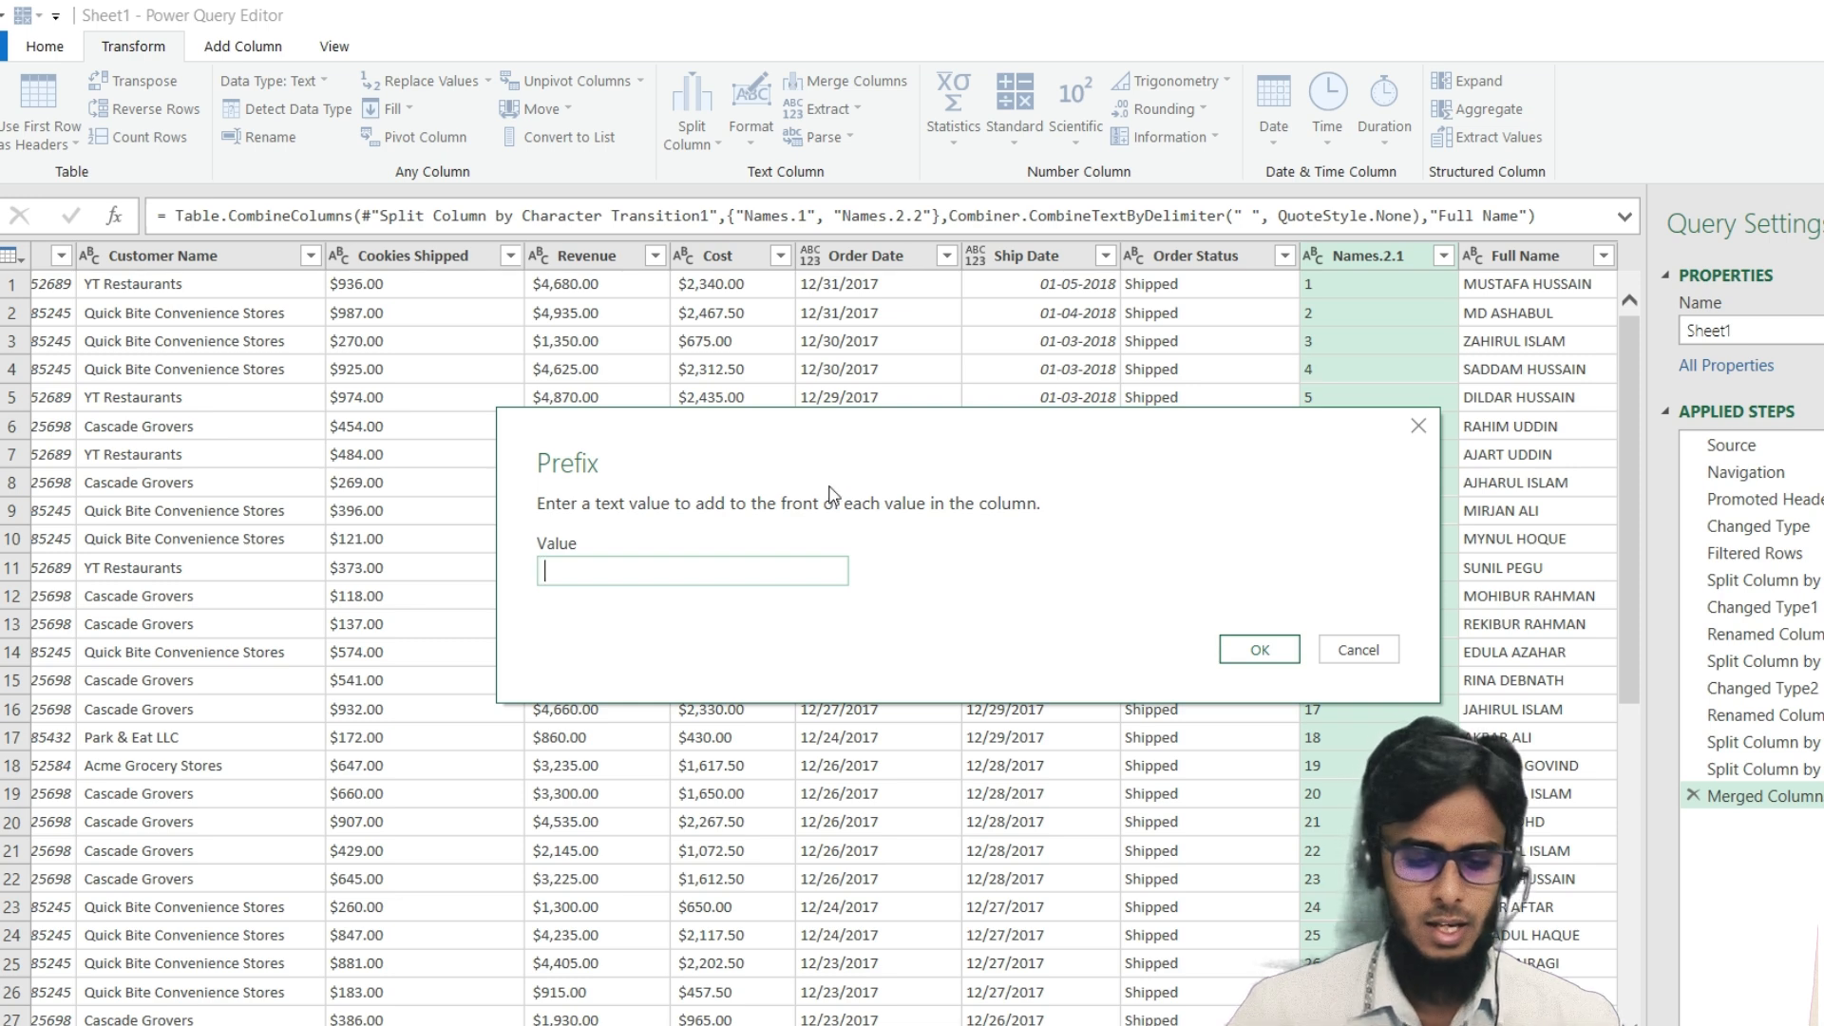
click(645, 559)
text(E.)
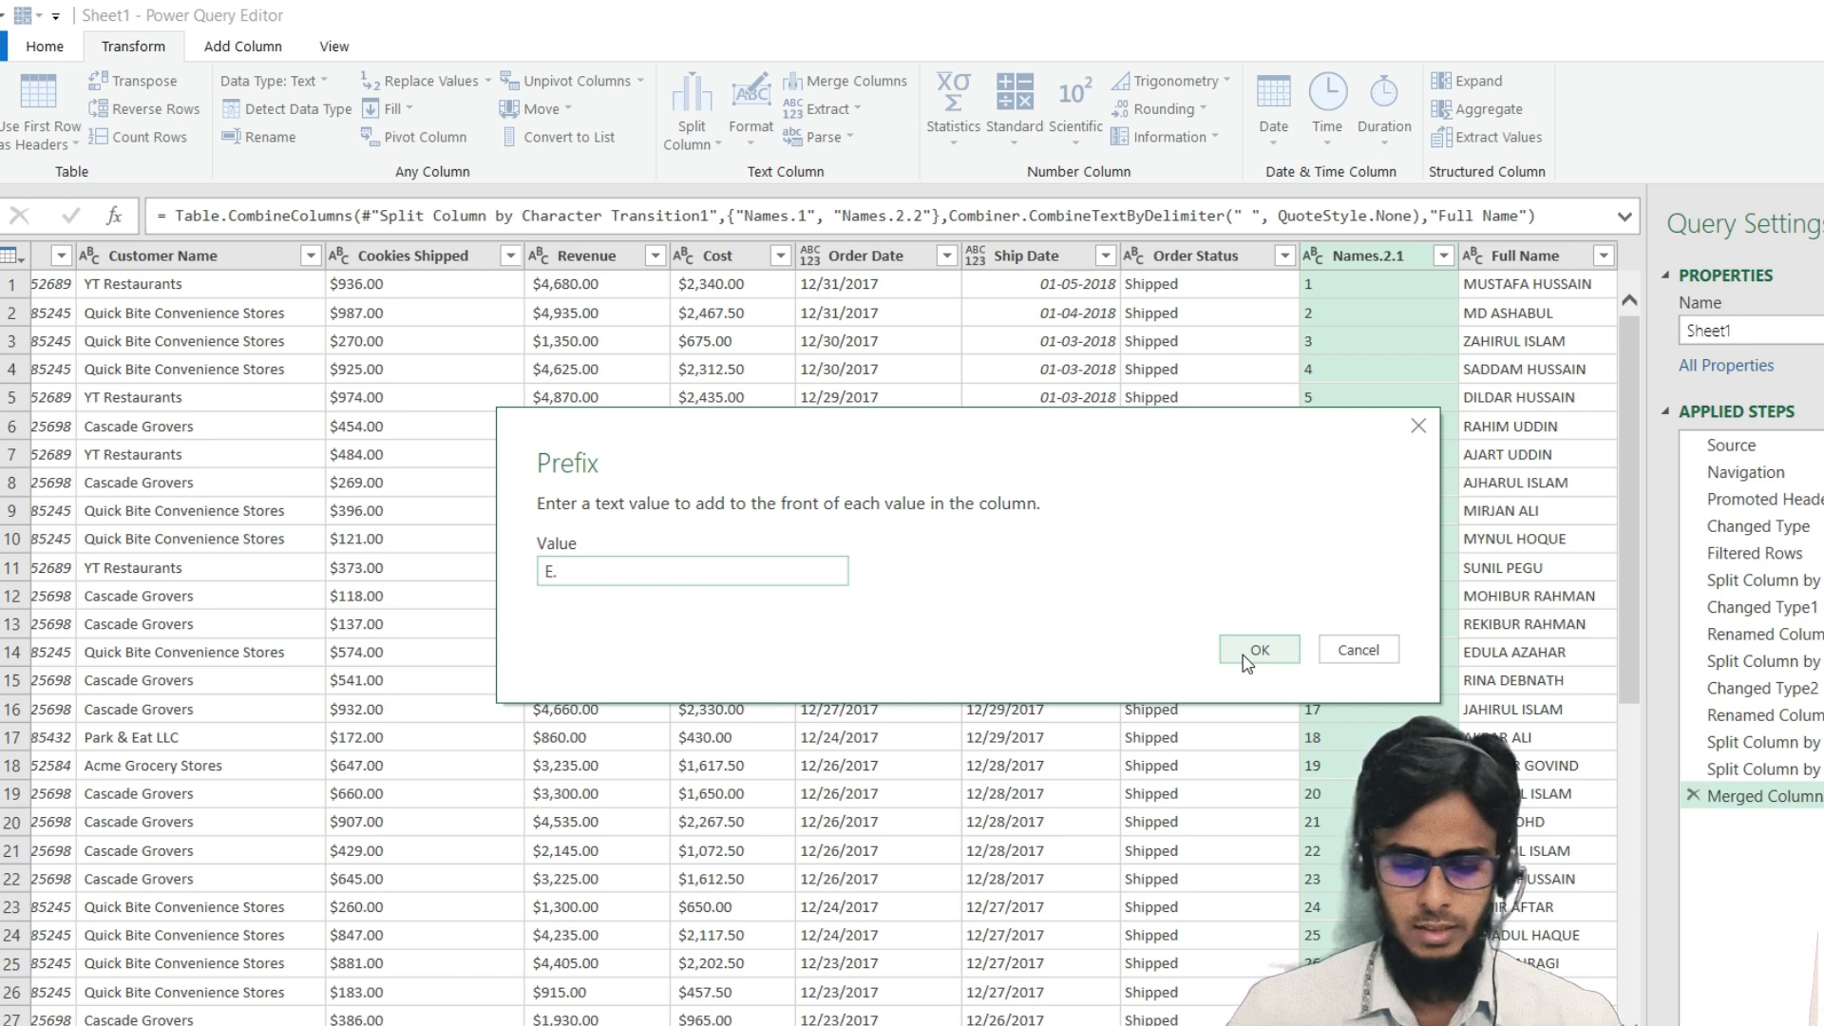
click(1245, 656)
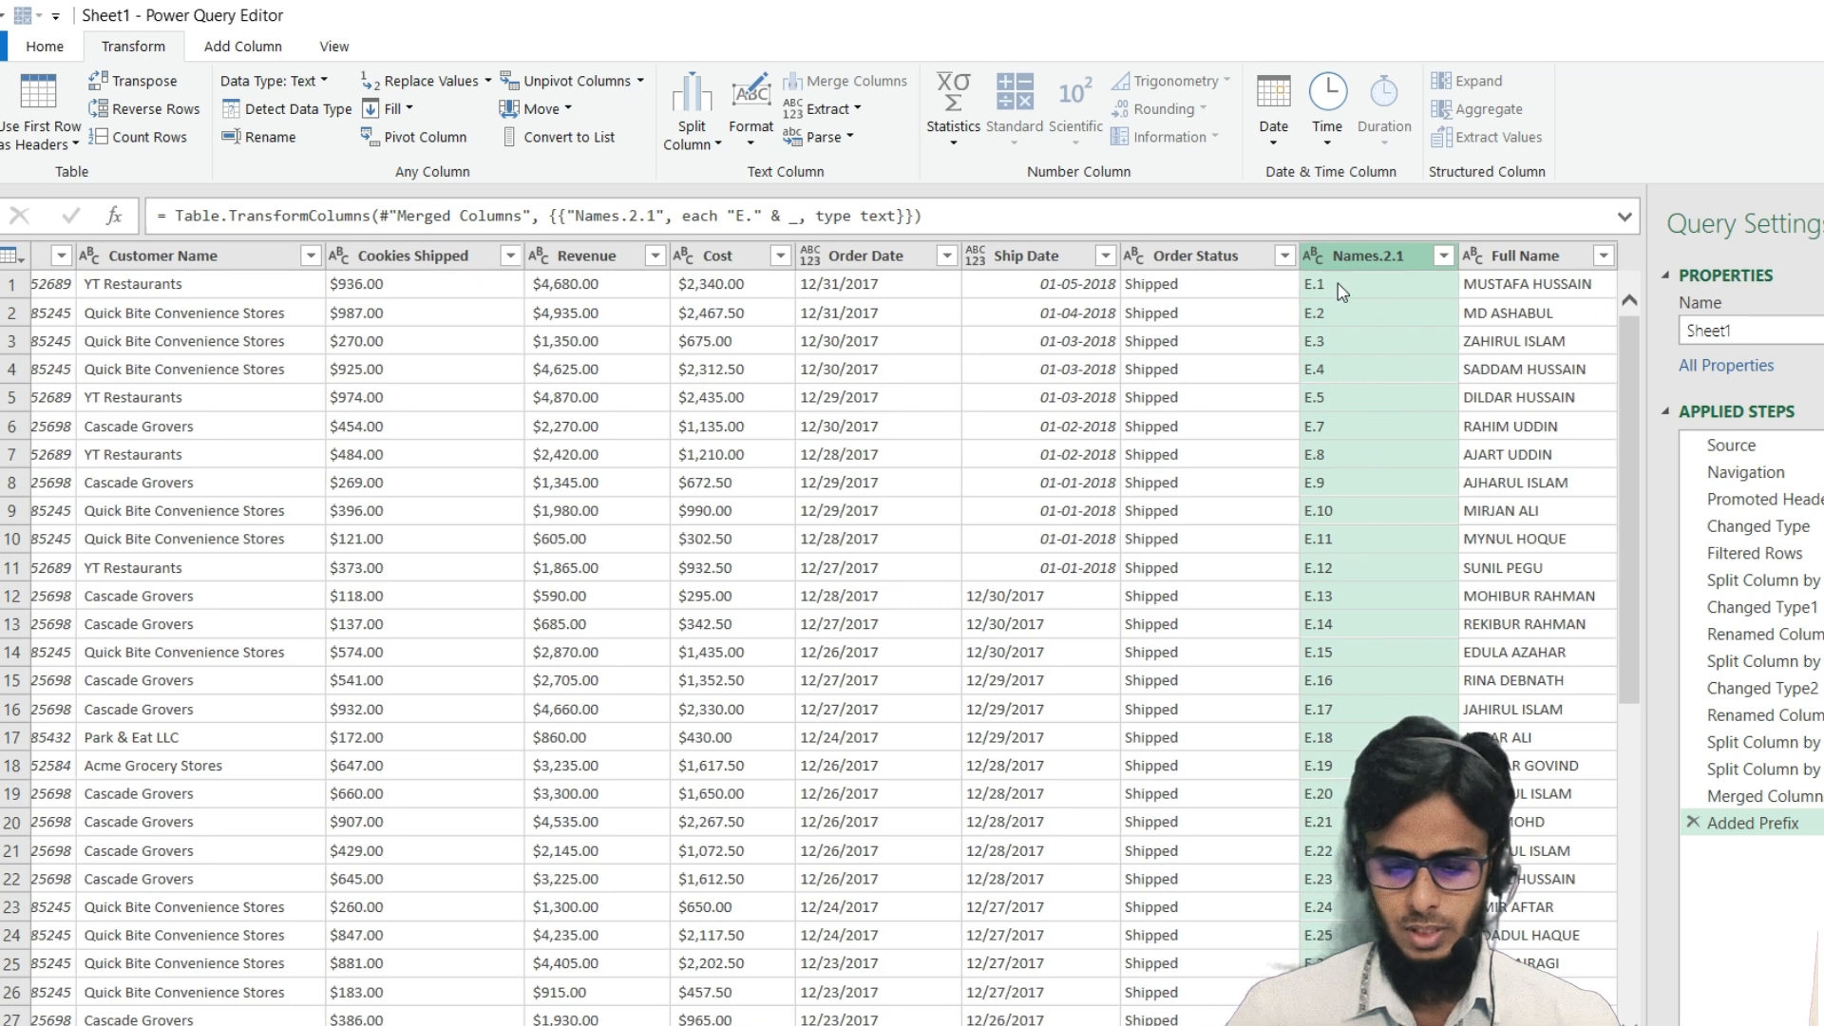
Rename the Names.2.1 column, which holds the prefixed numbers, as E-Code
double_click(1396, 262)
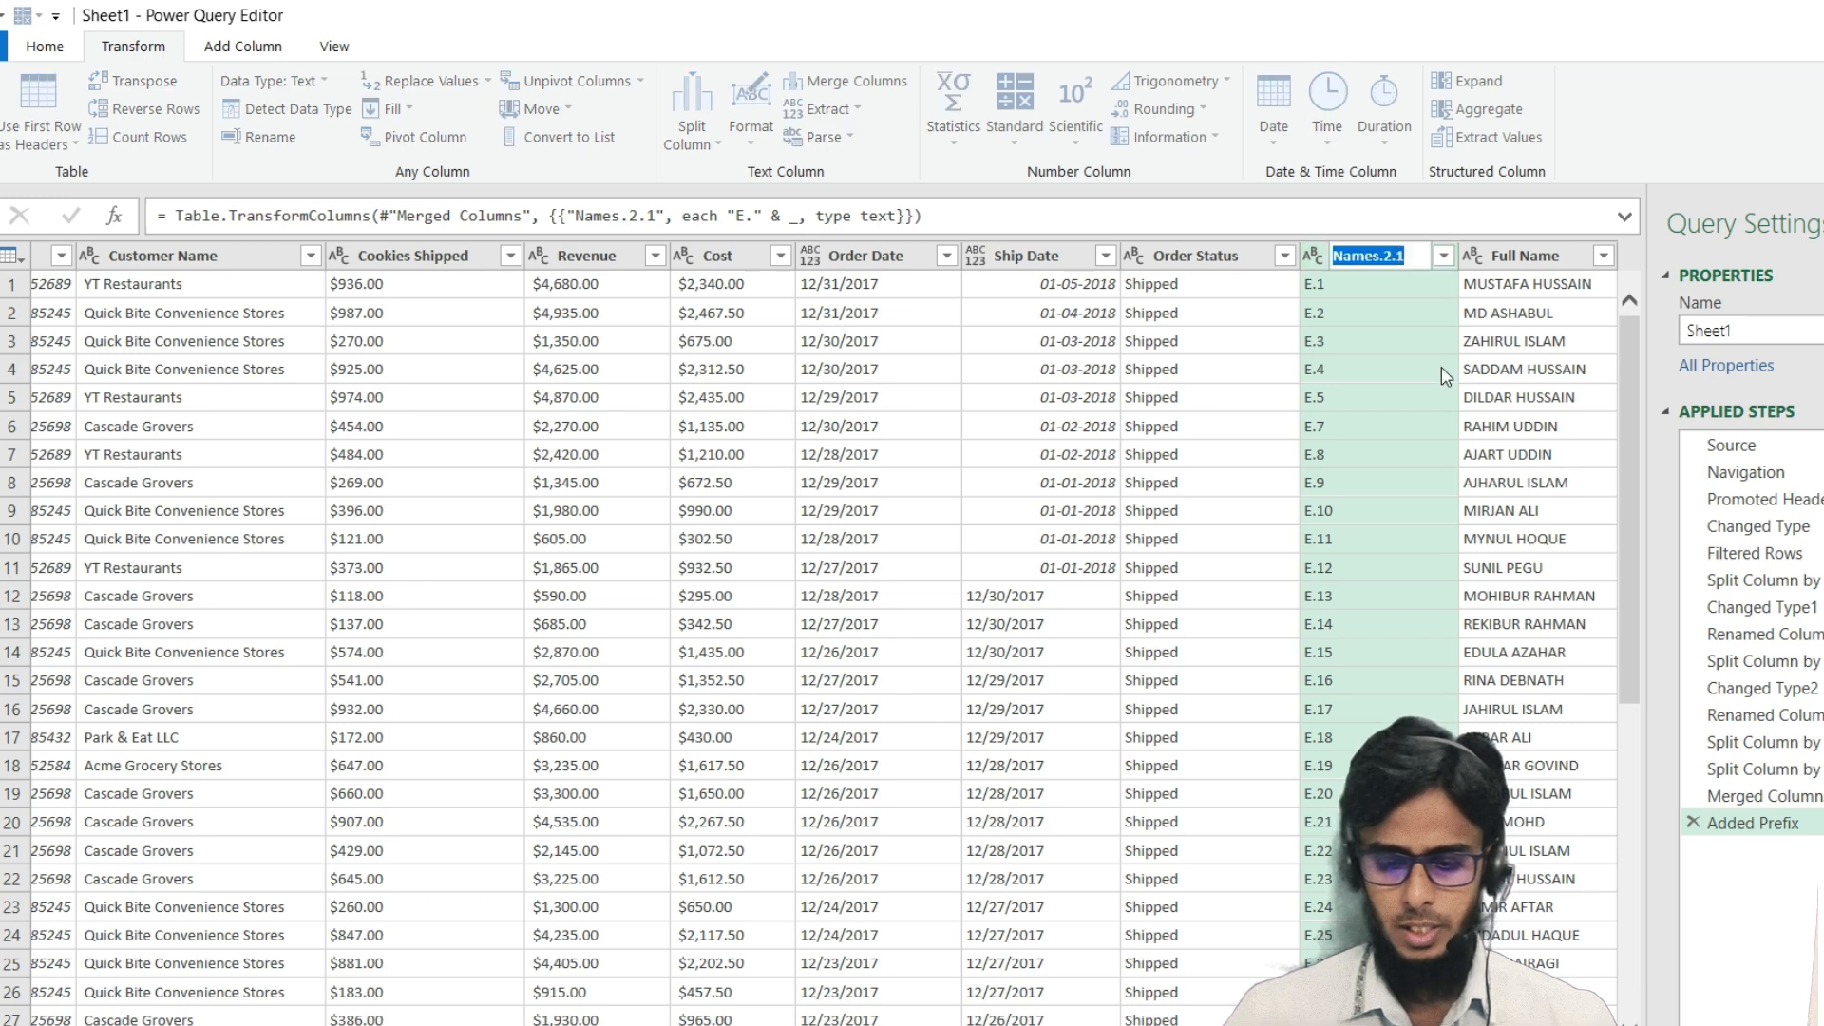
text(e)
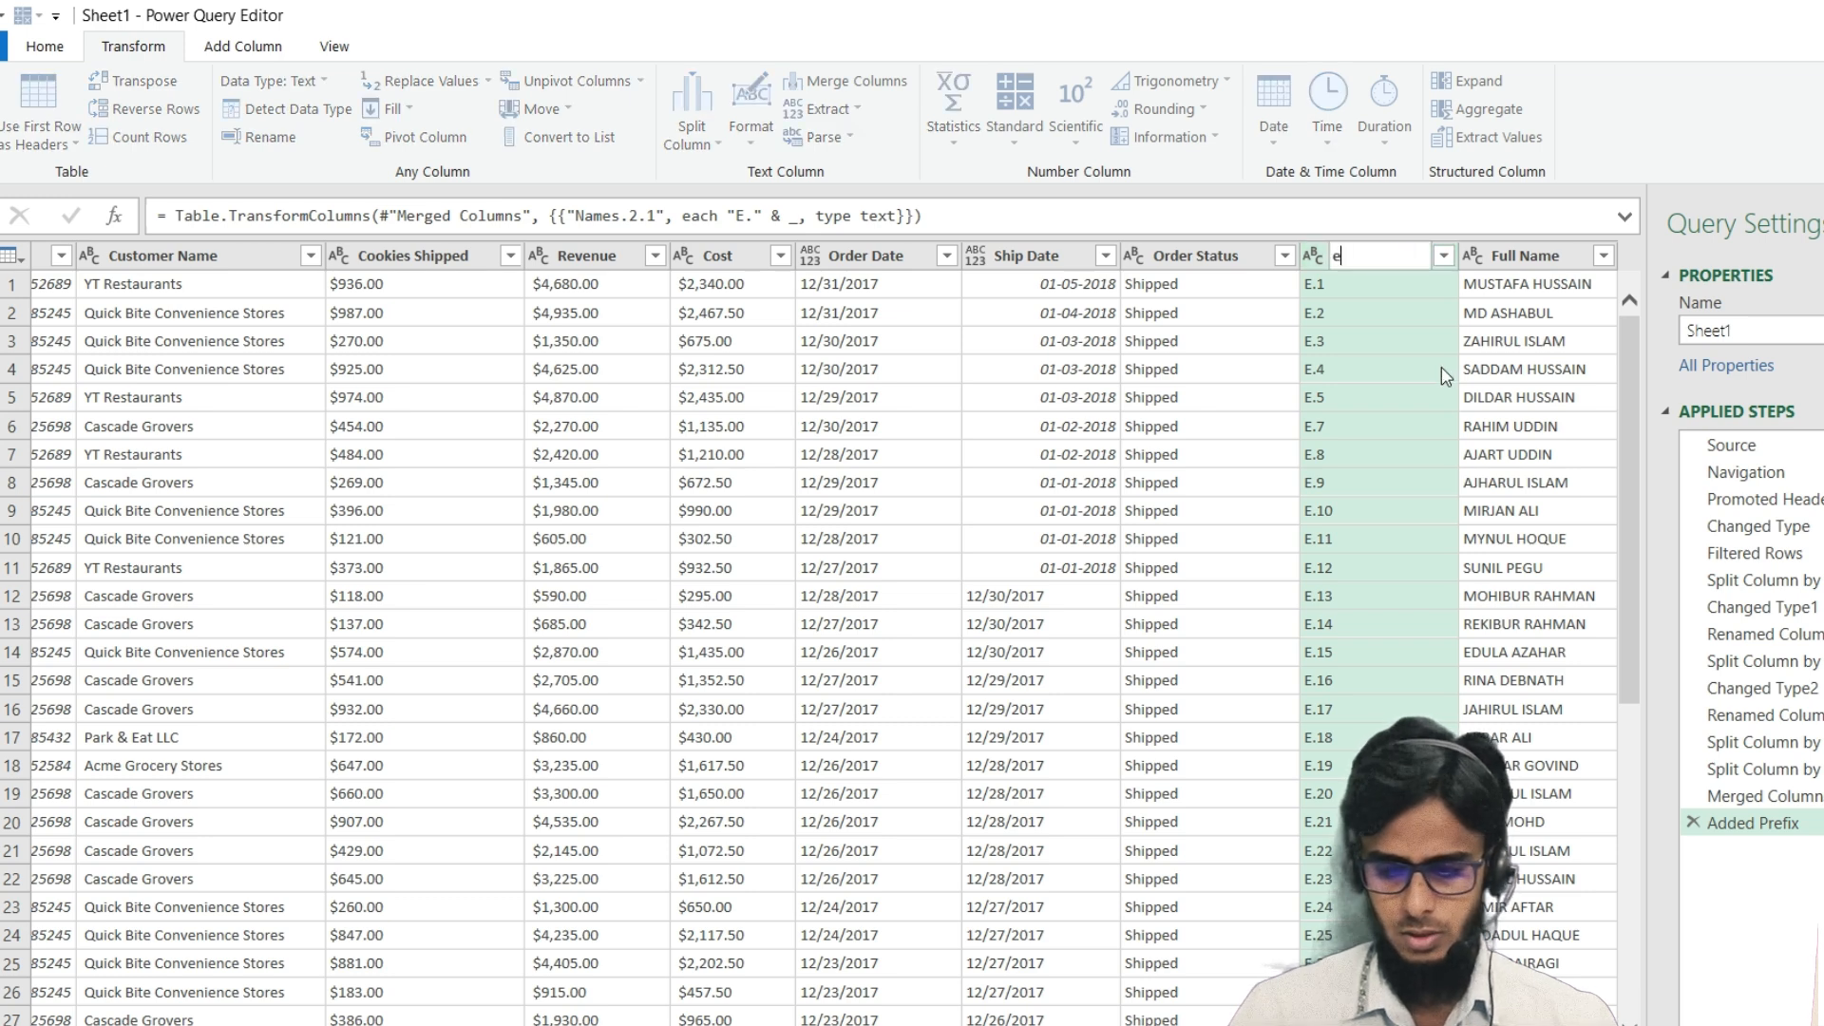
key(BackSpace)
text(E-)
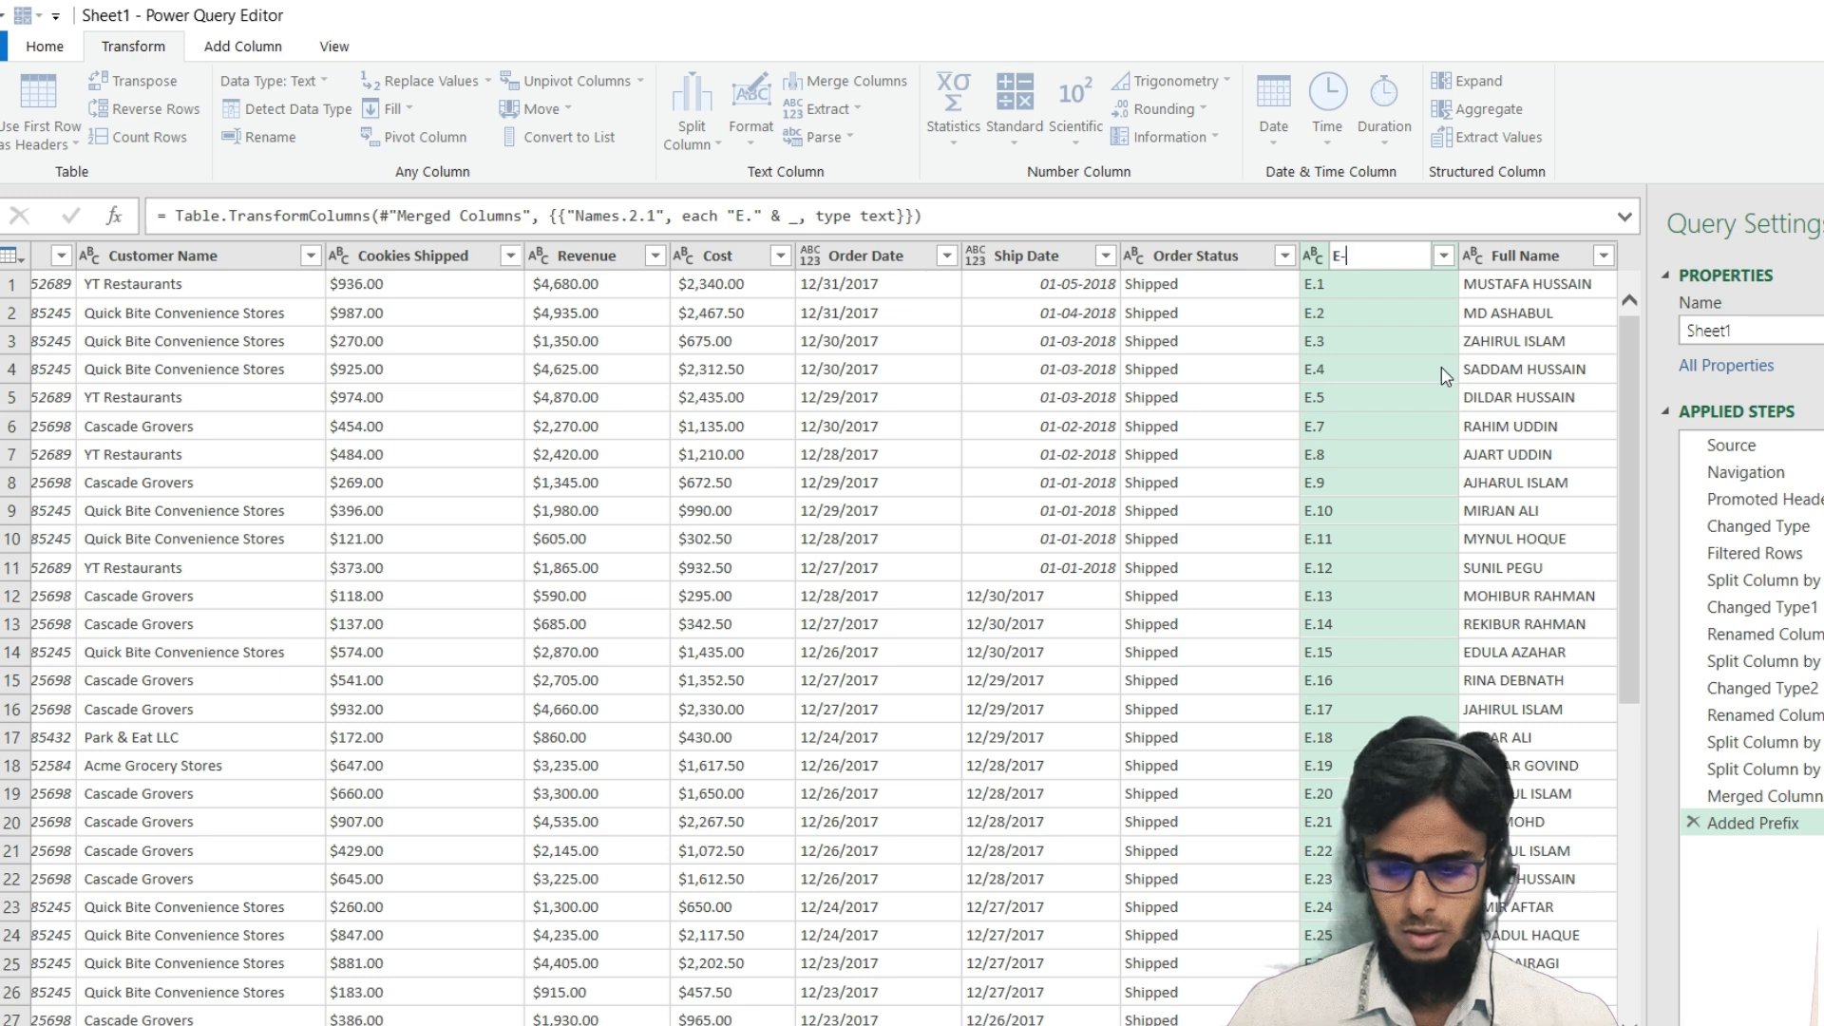
text(Code)
key(Return)
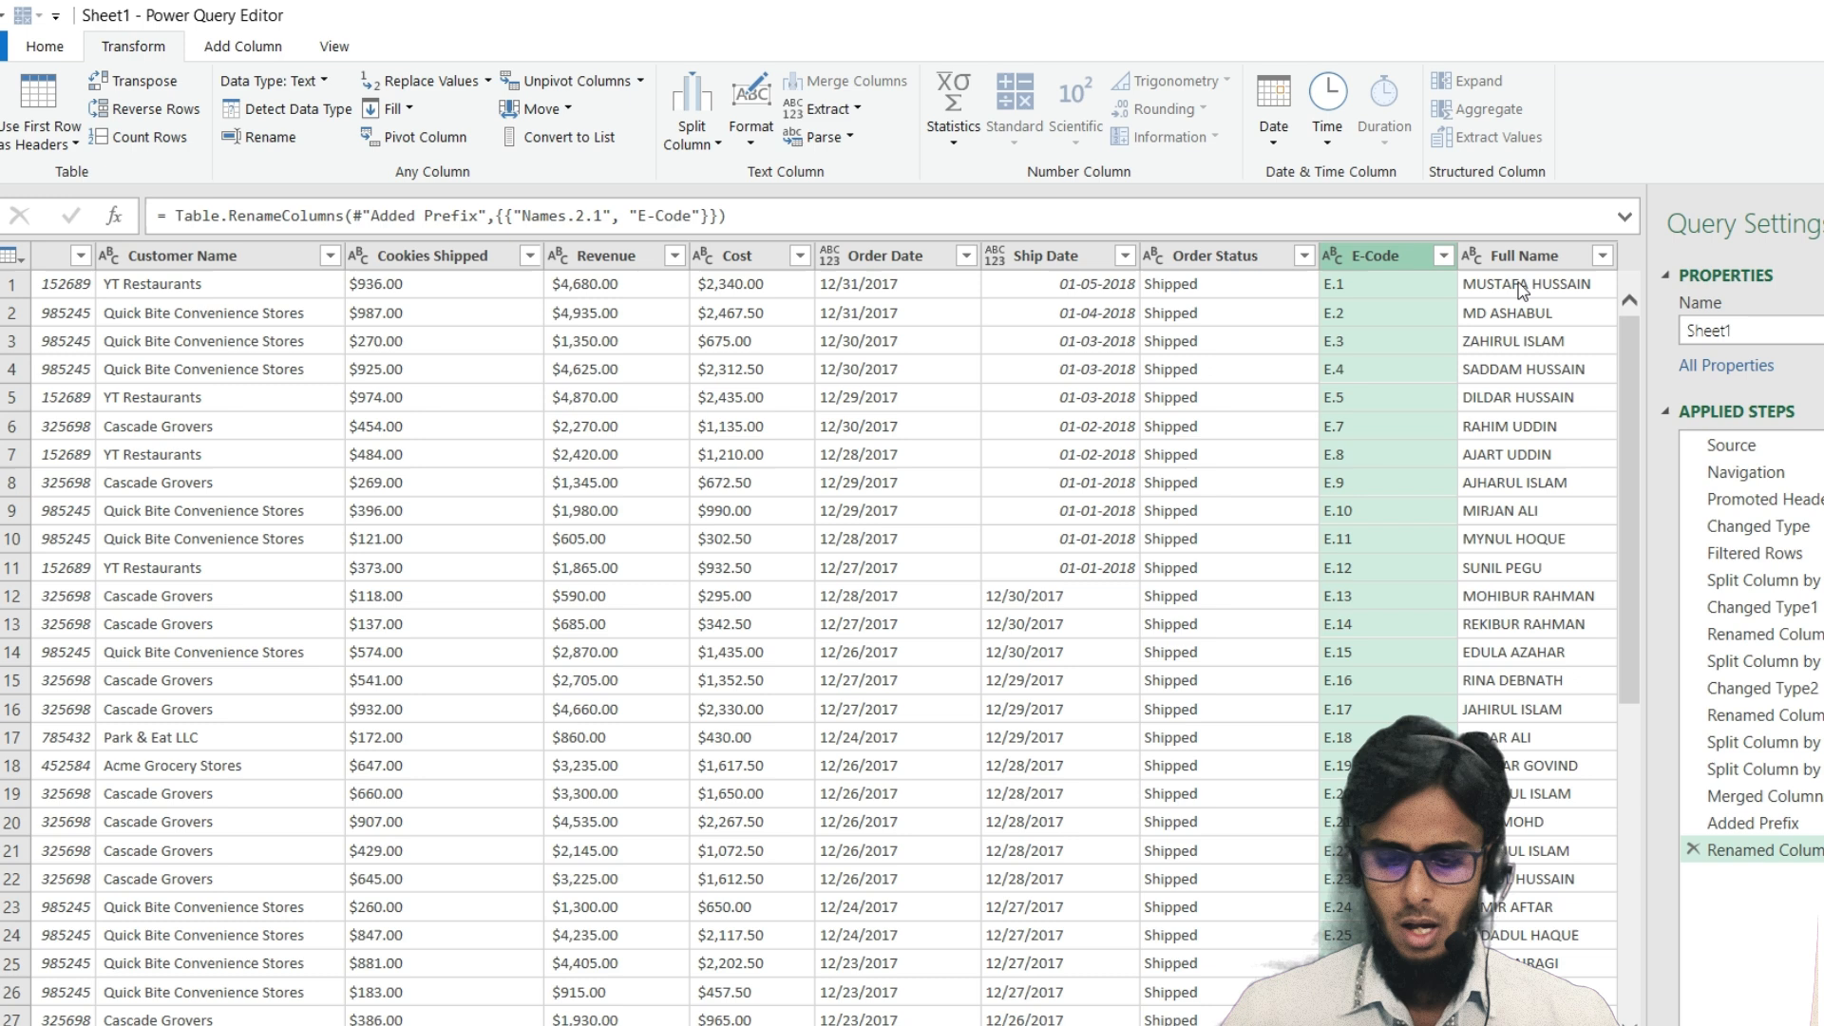
Format the text in the Full Name column with Capitalize Each Word and check the names down the list
click(1523, 290)
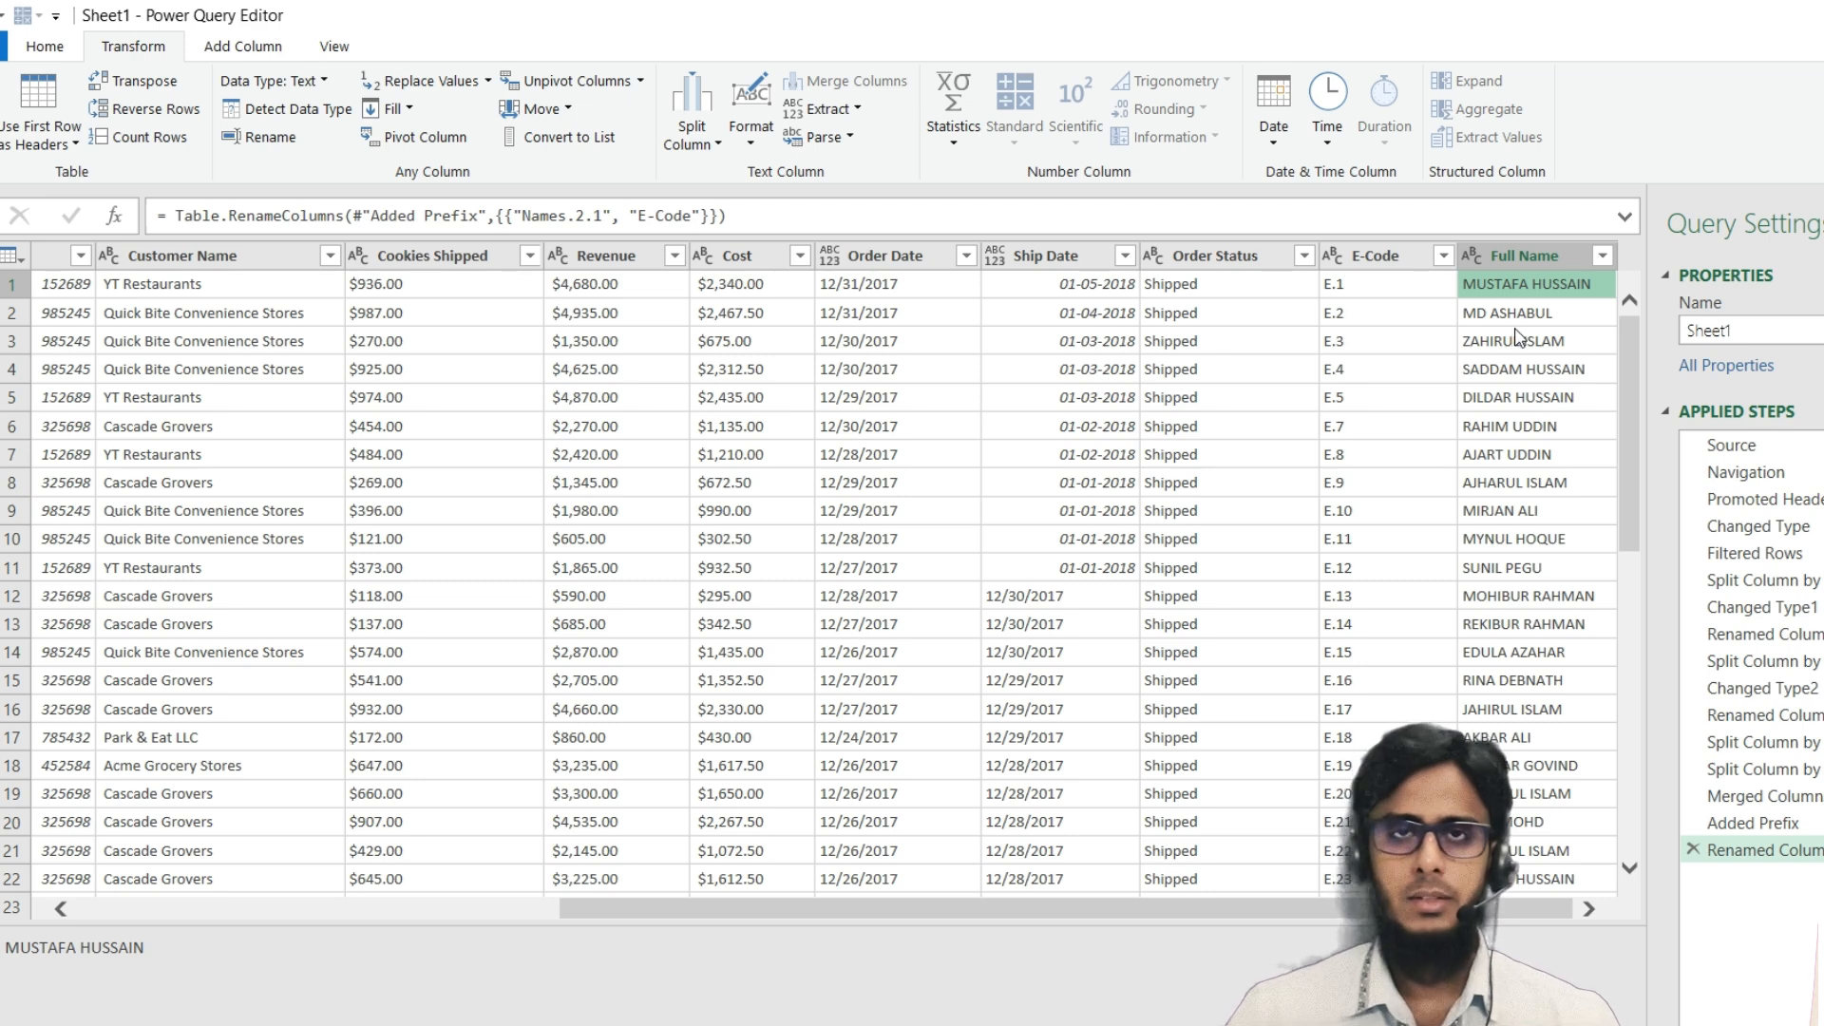
click(1516, 259)
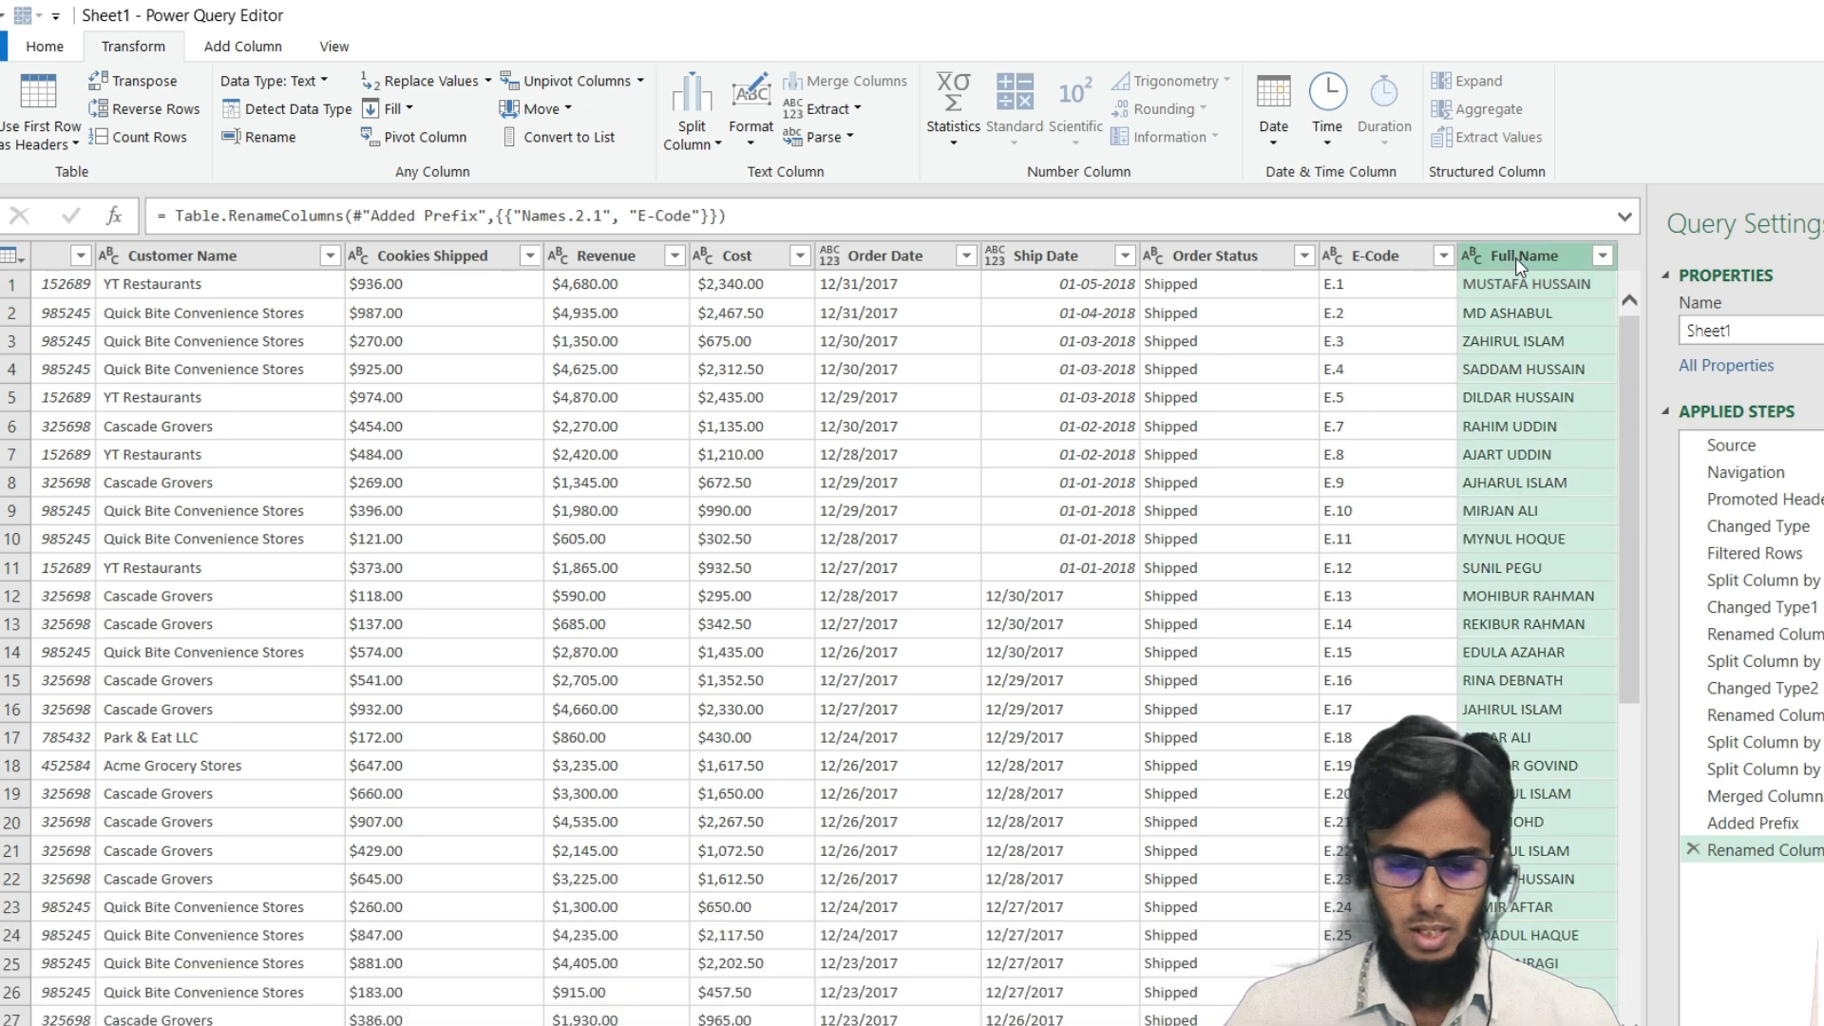
click(857, 110)
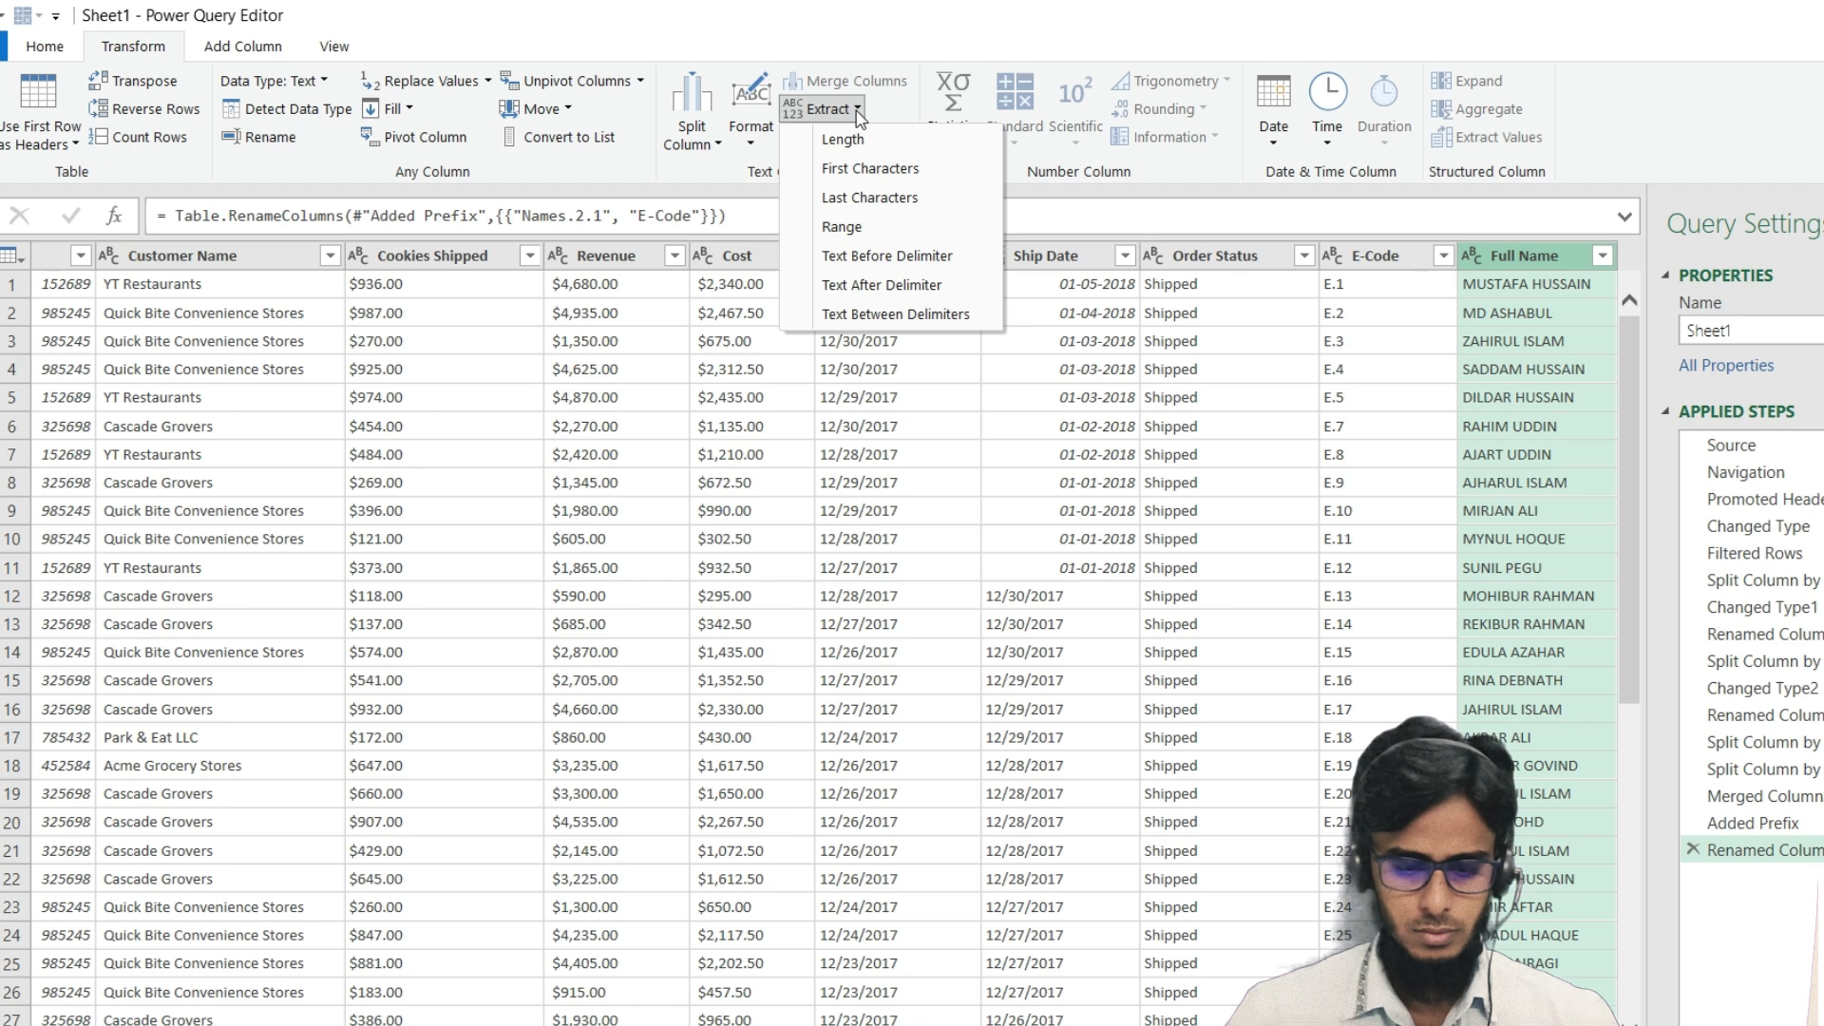
click(857, 111)
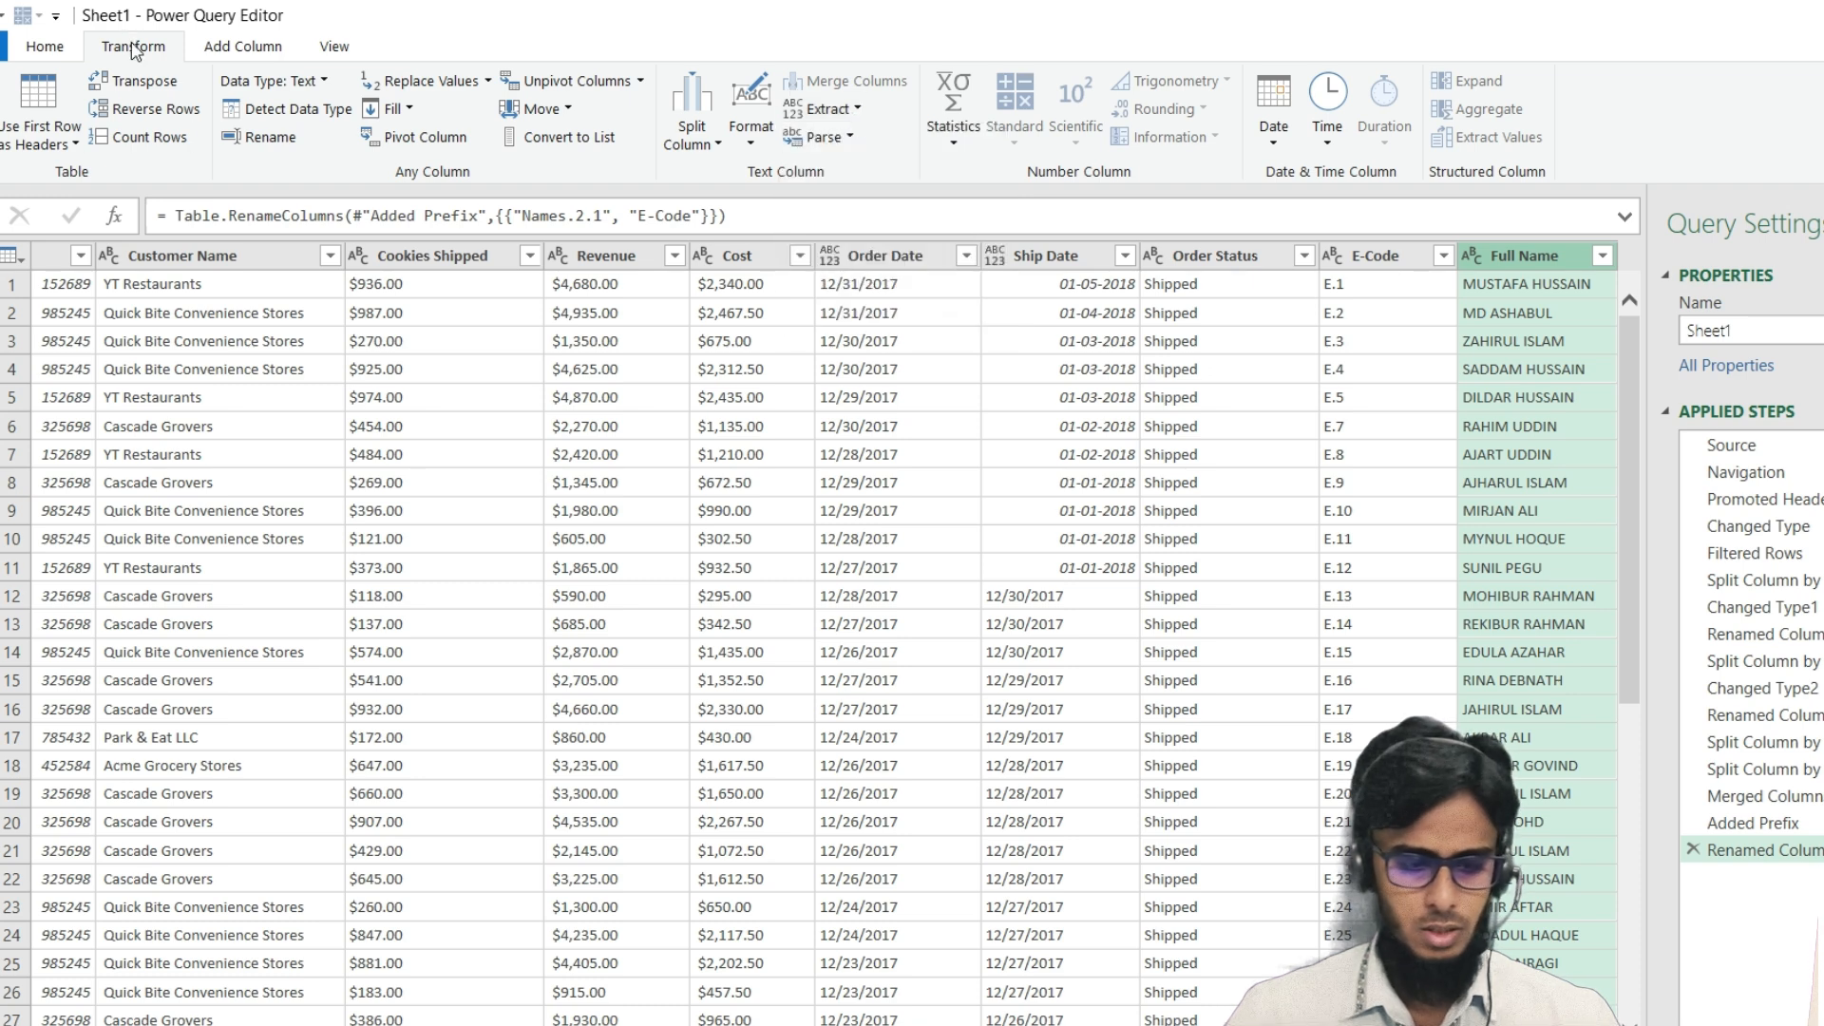
click(750, 128)
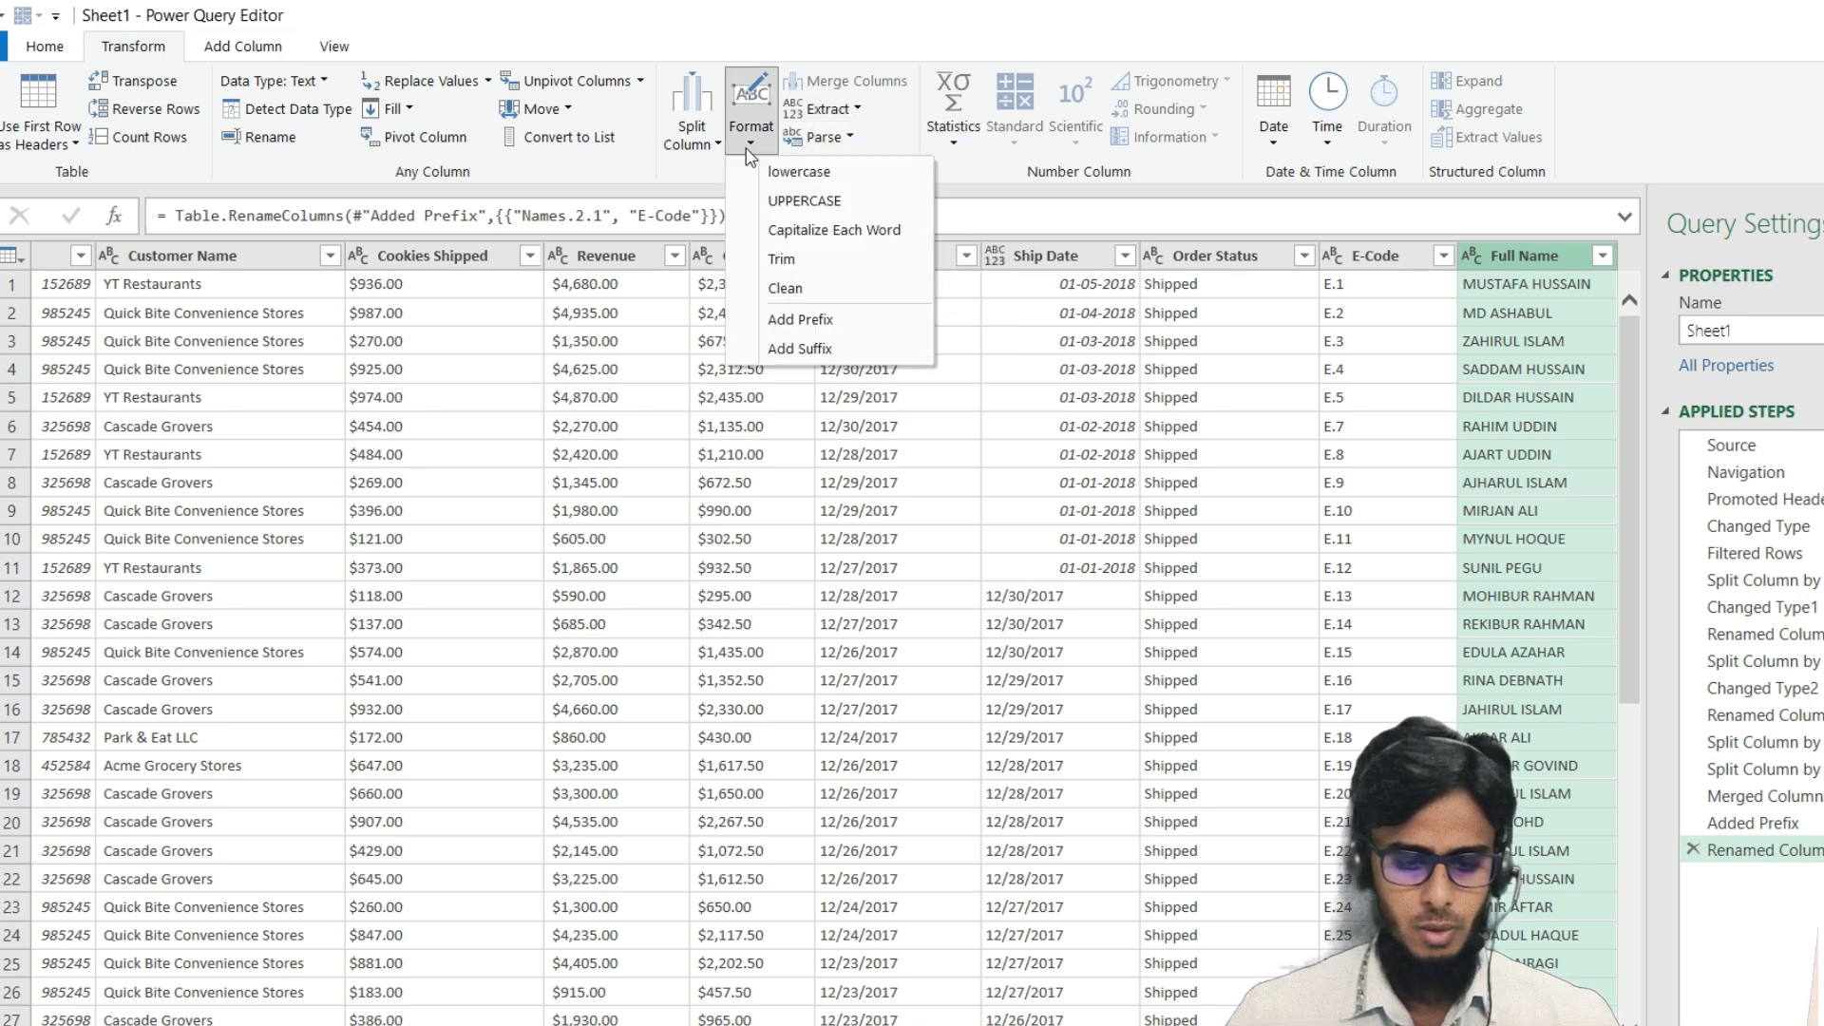
click(854, 238)
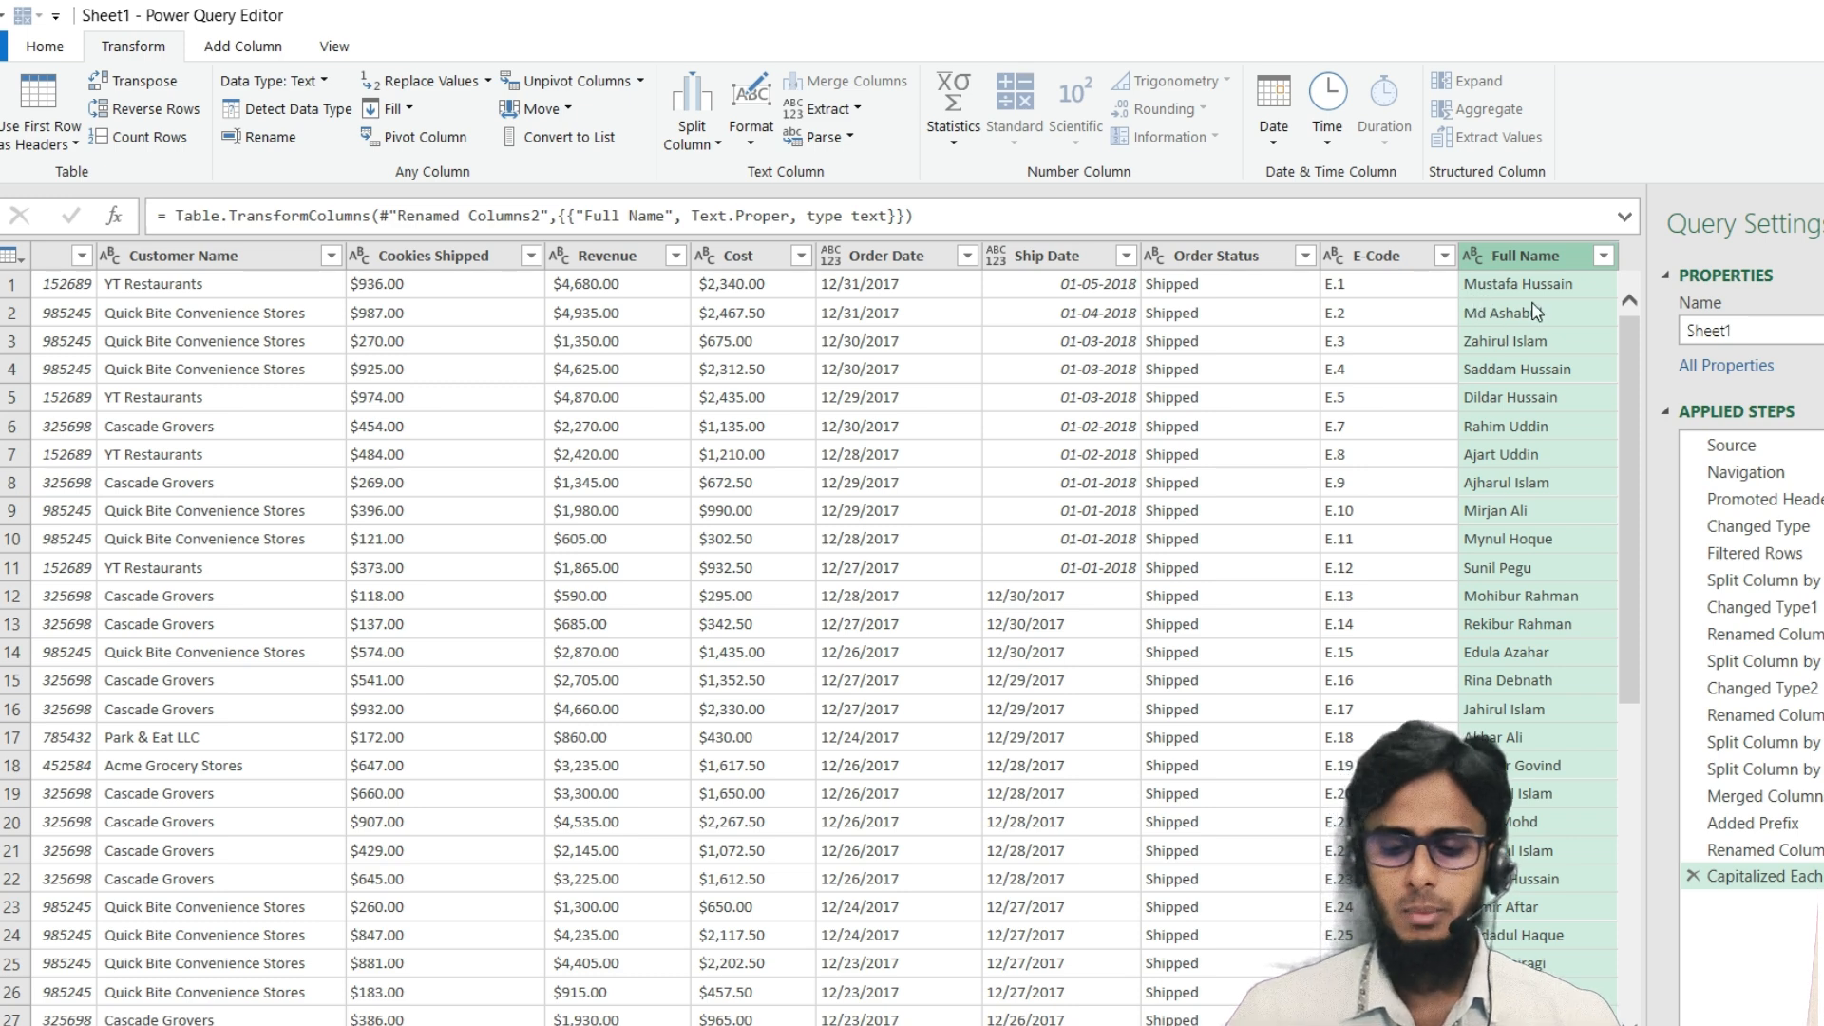
scroll(1520, 527, down, 5)
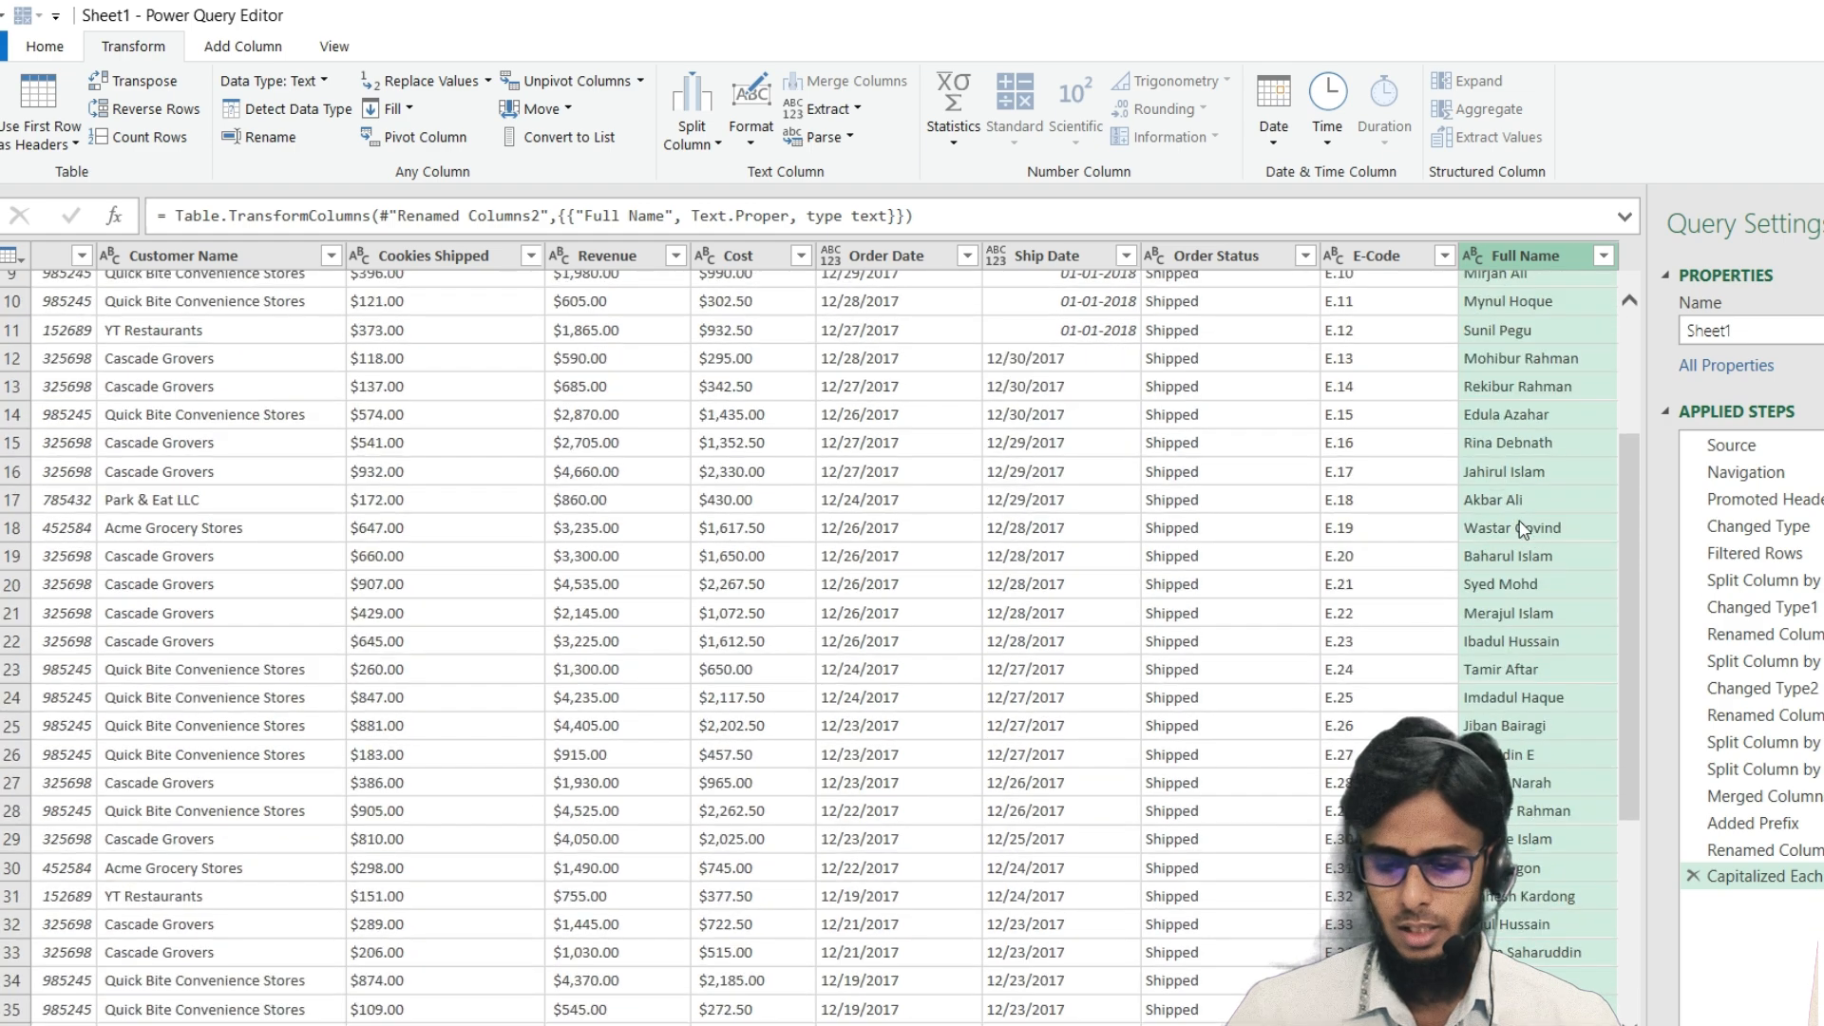
scroll(1520, 527, up, 5)
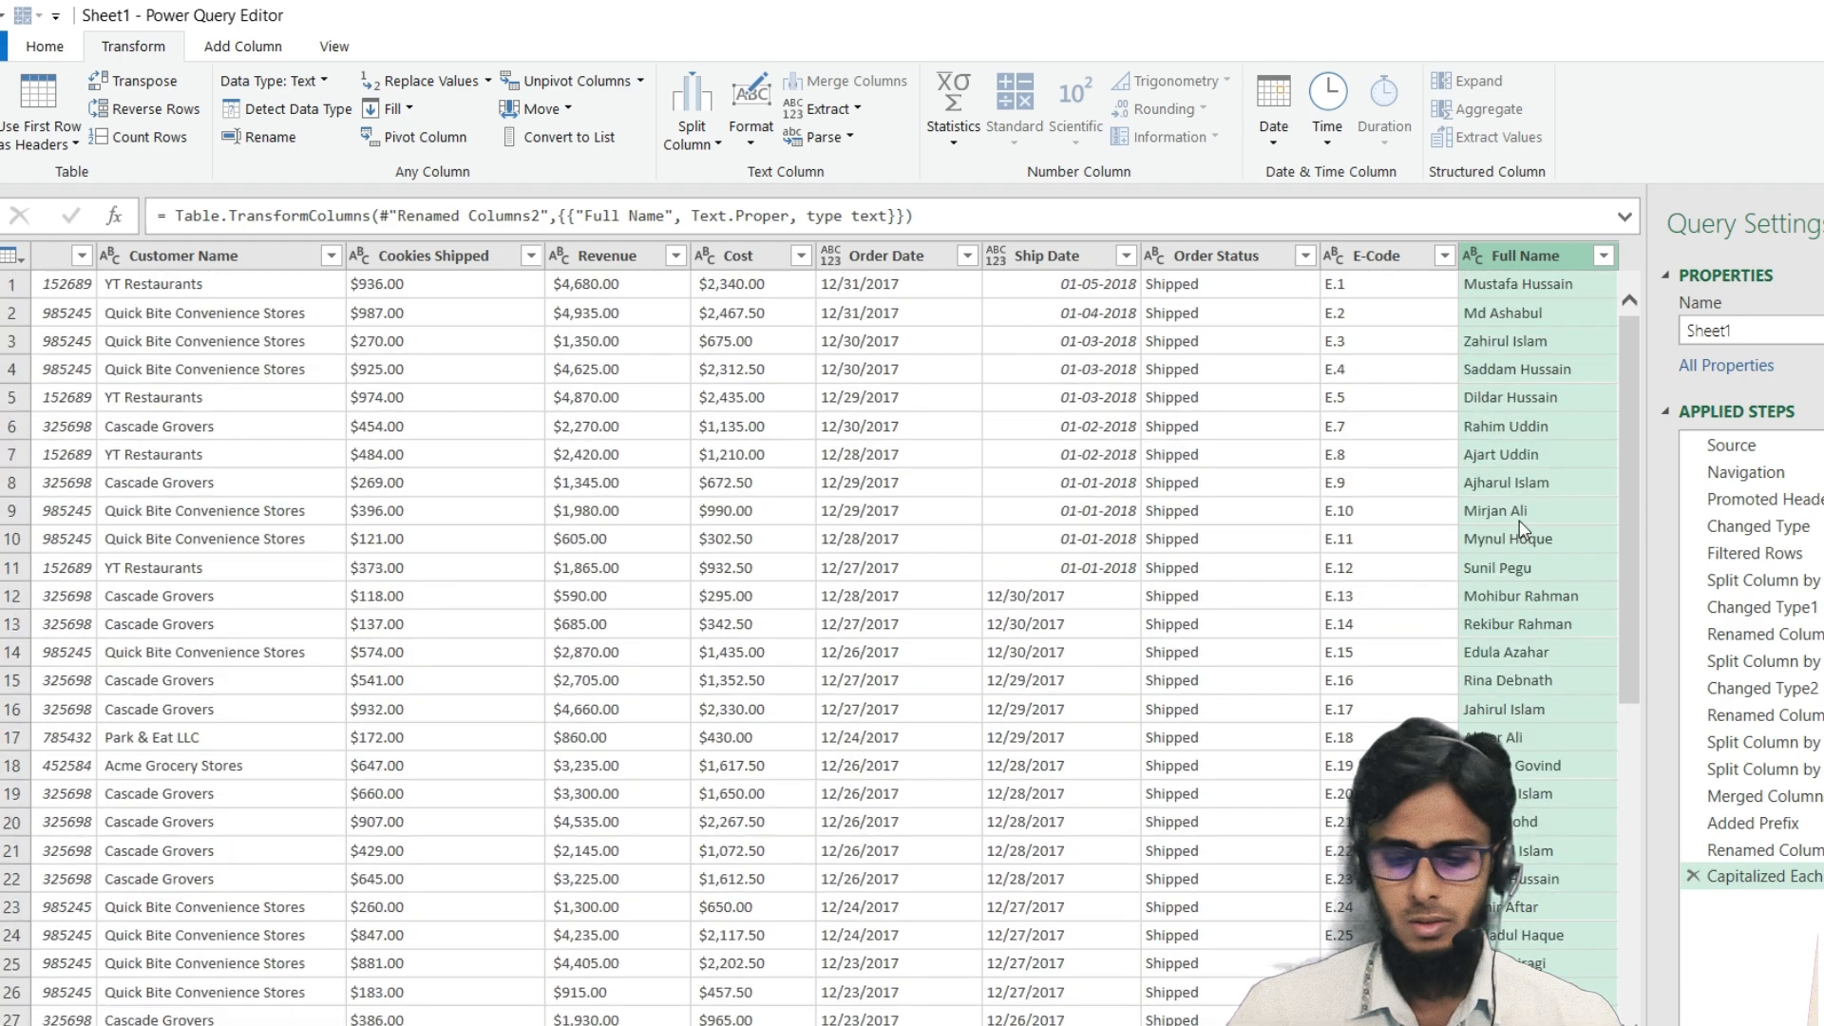